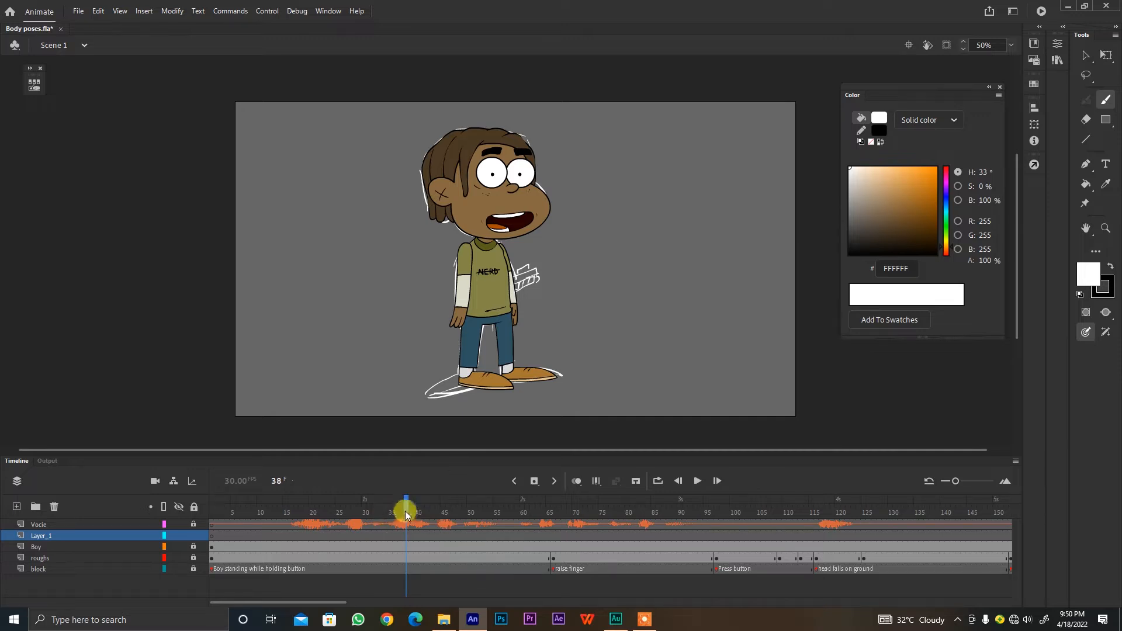
Step: Paste the boy in place on frame 1 of the Boy layer and open the Boy symbol for editing
click(178, 546)
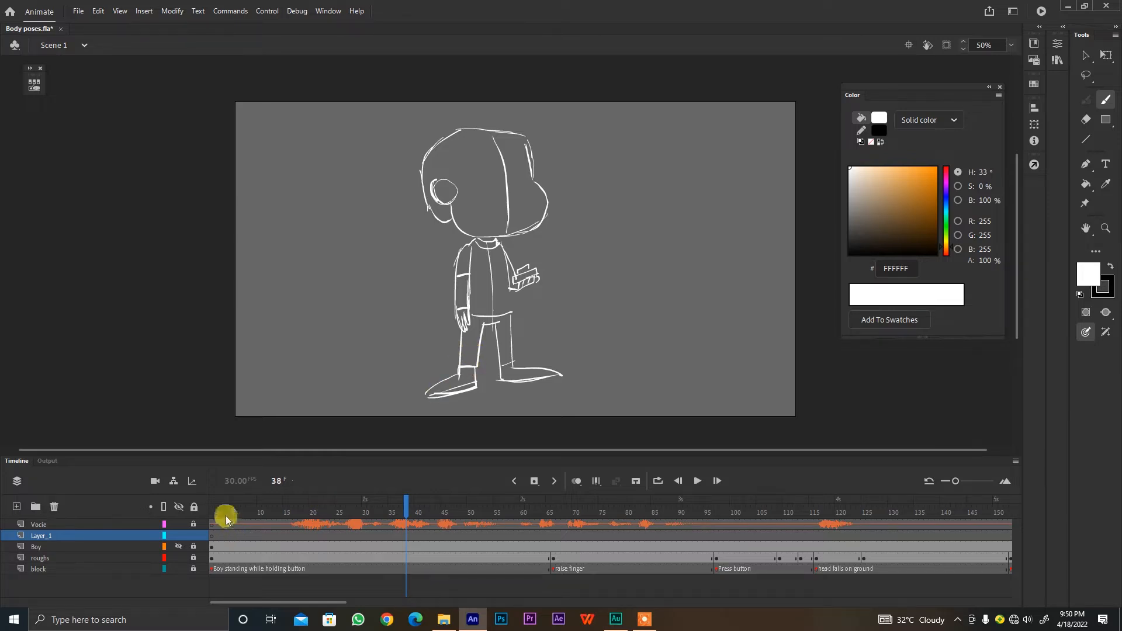
key(v)
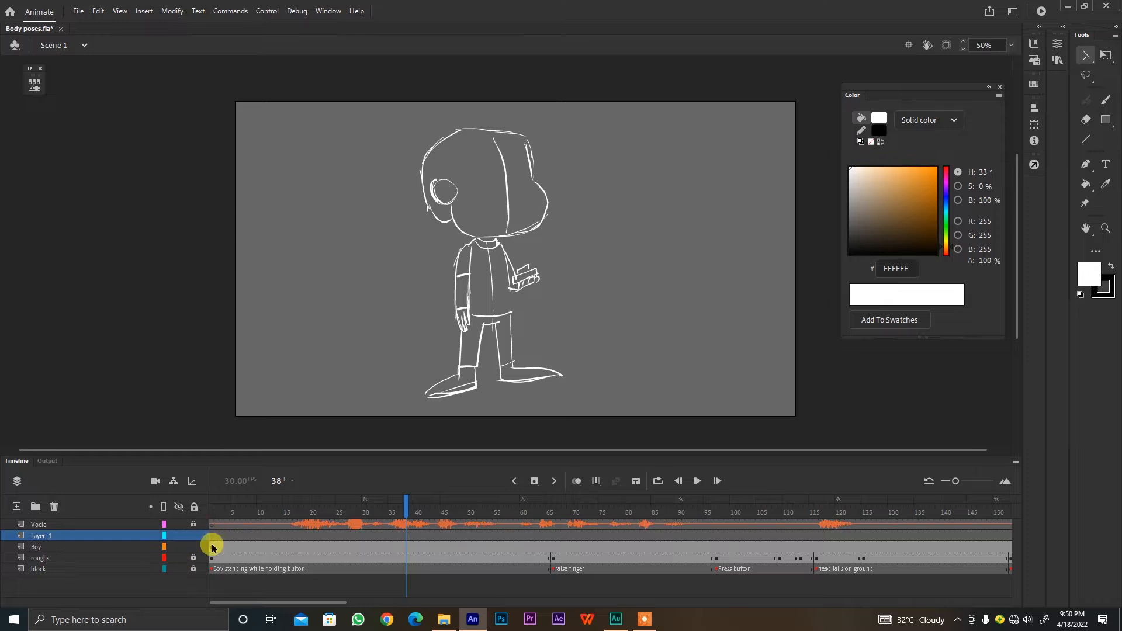
click(212, 547)
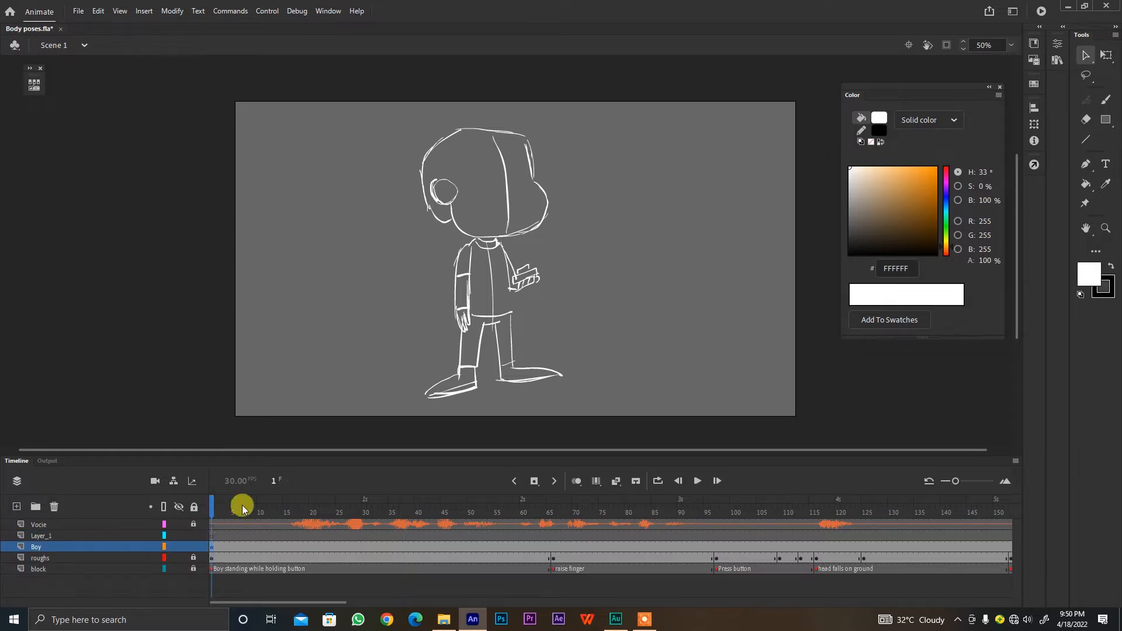
key(ctrl+shift+v)
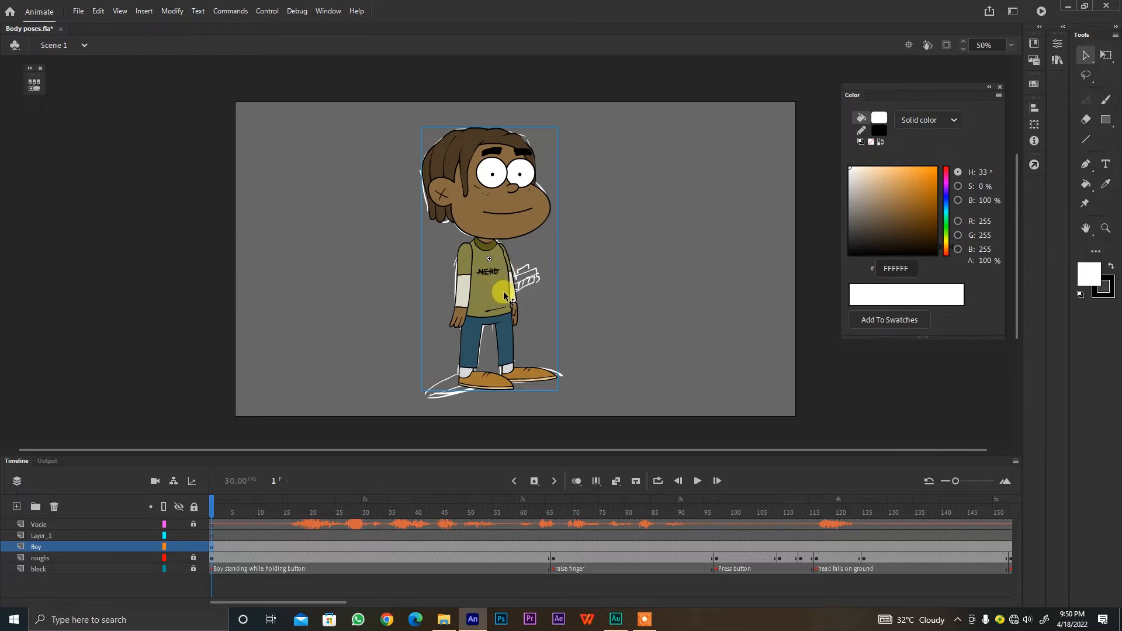
double_click(503, 290)
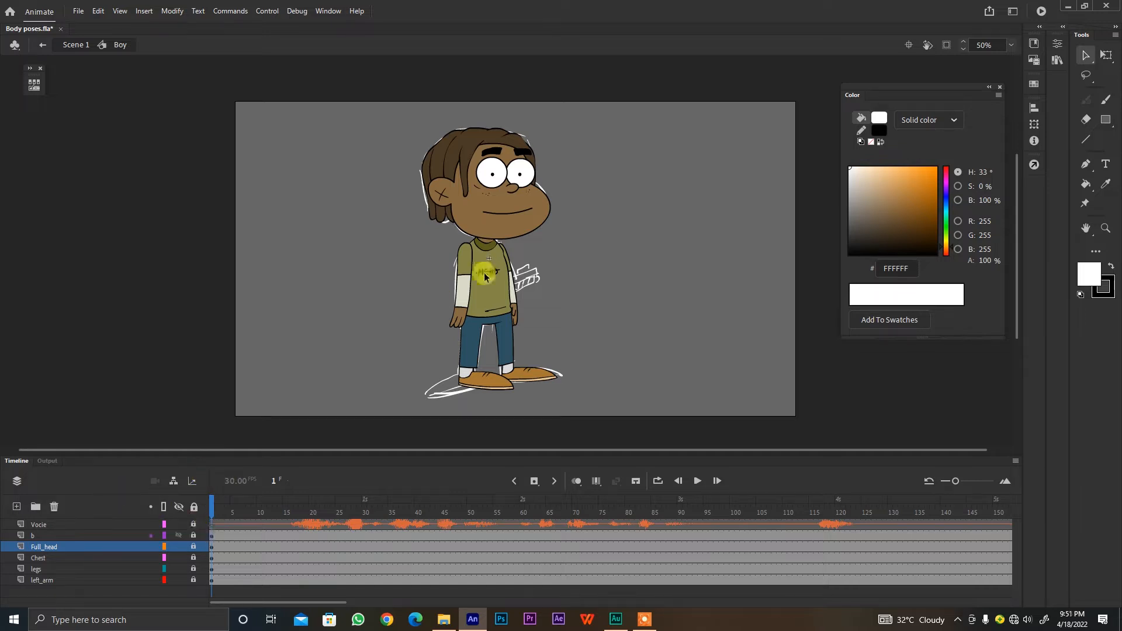
Step: Hide every layer except Chest and display the Chest layer as outlines
click(194, 558)
click(492, 281)
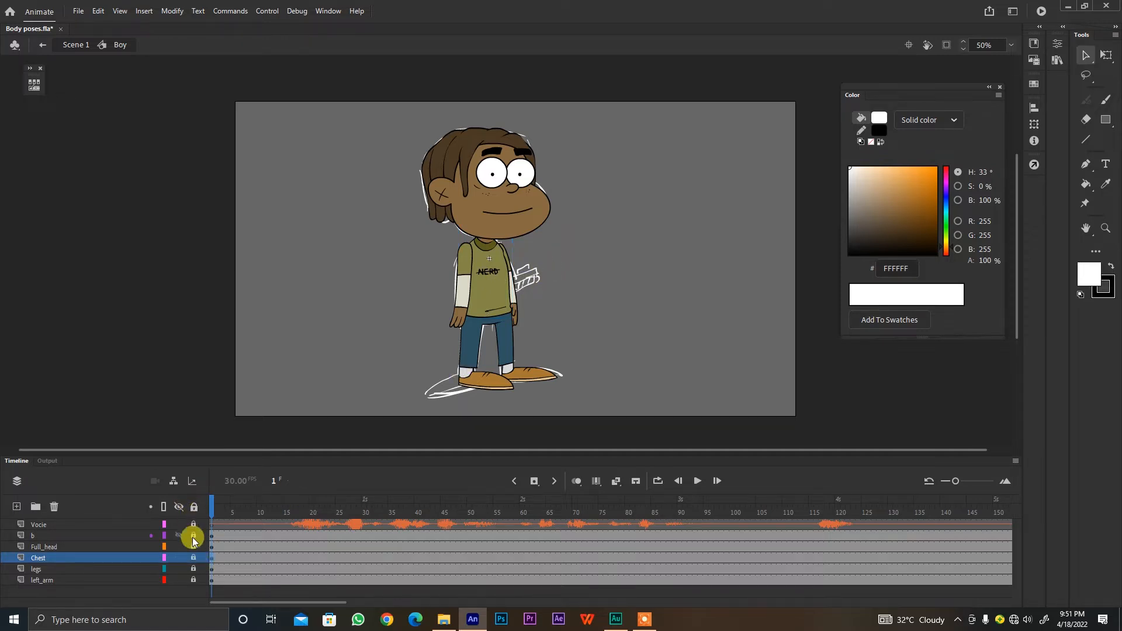
click(178, 506)
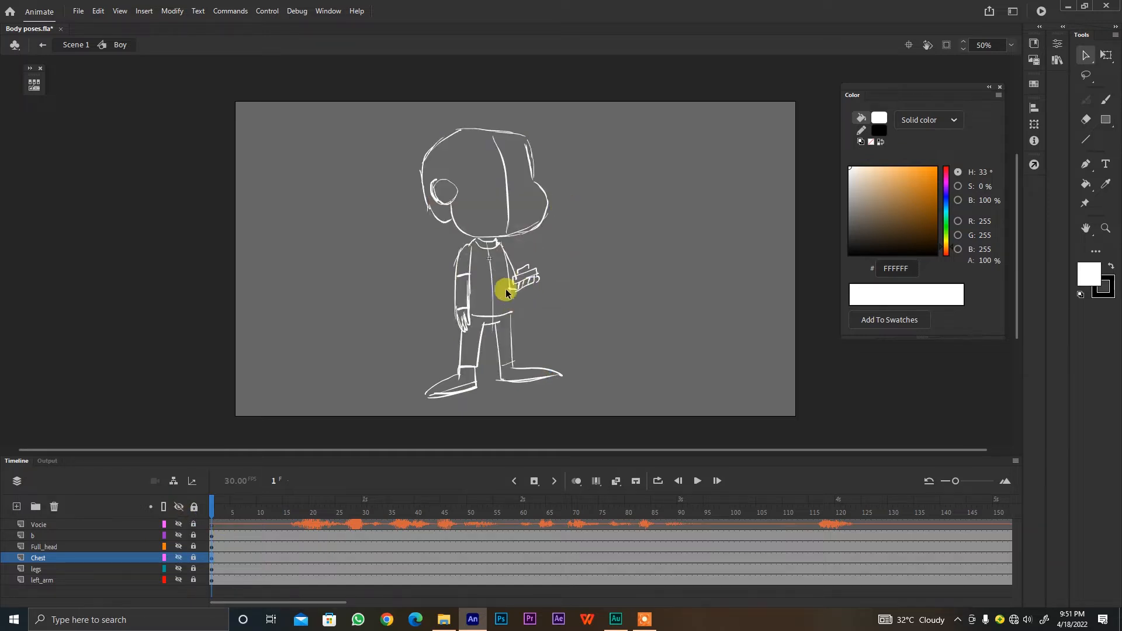
click(178, 557)
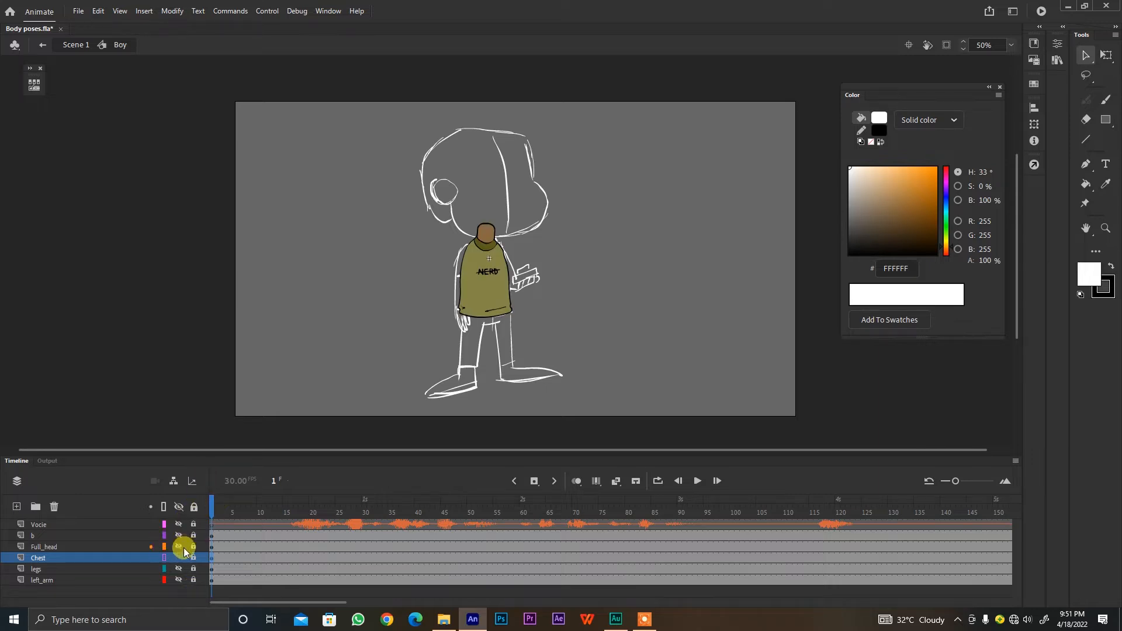
click(165, 557)
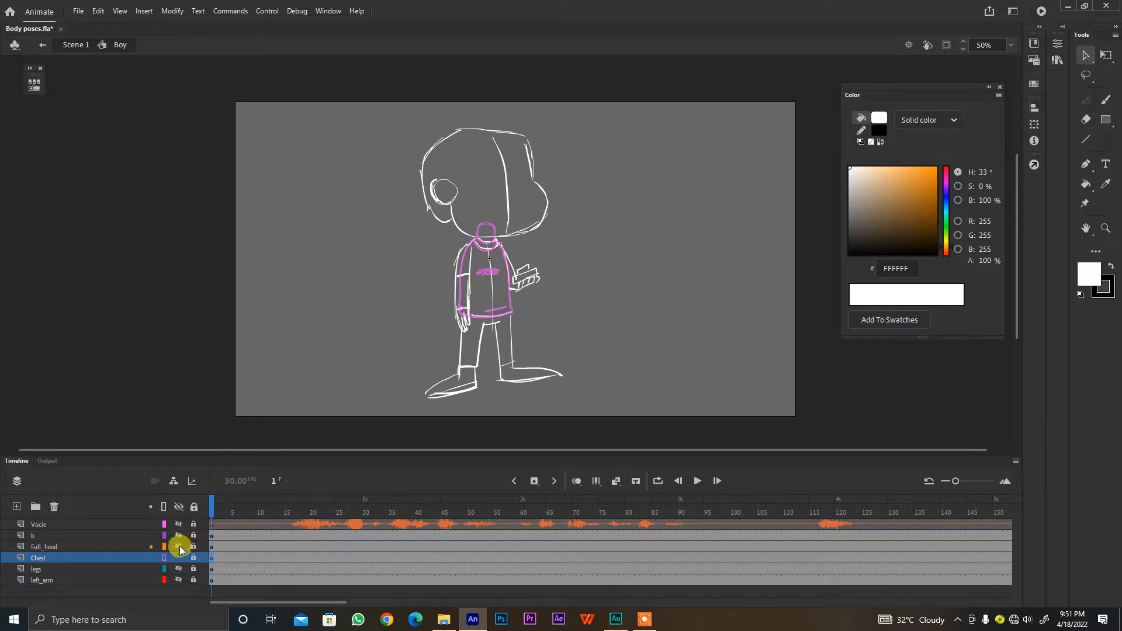
Step: Show and unlock layer b and open its arm symbol for editing
click(207, 533)
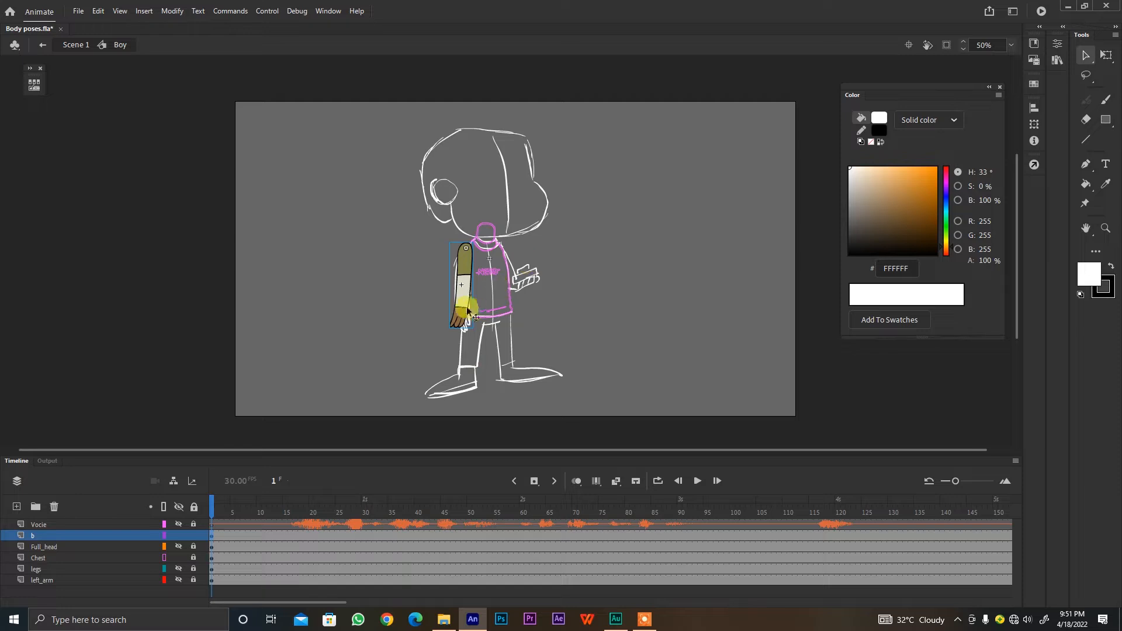
key(ctrl+equal)
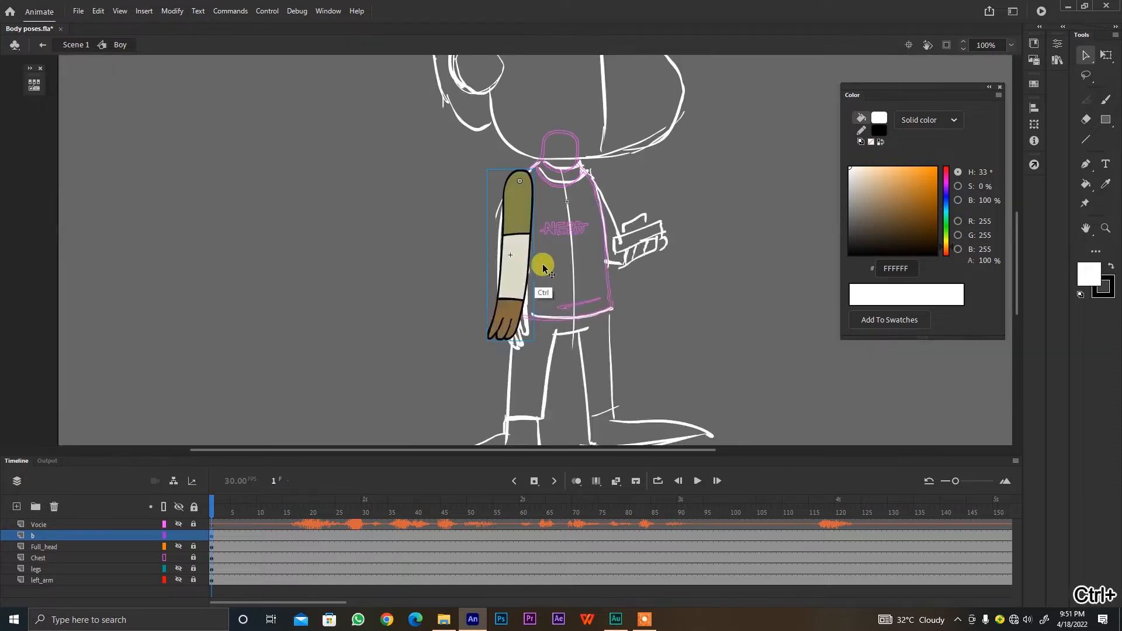
key(ctrl+equal)
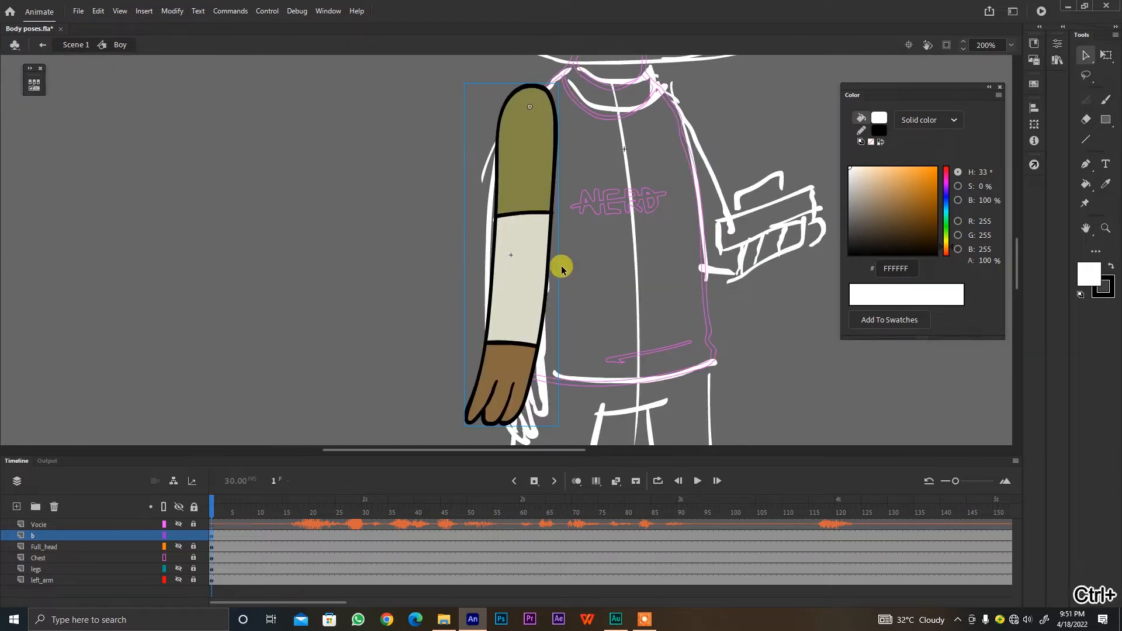
double_click(529, 329)
click(530, 329)
drag(577, 321, 583, 397)
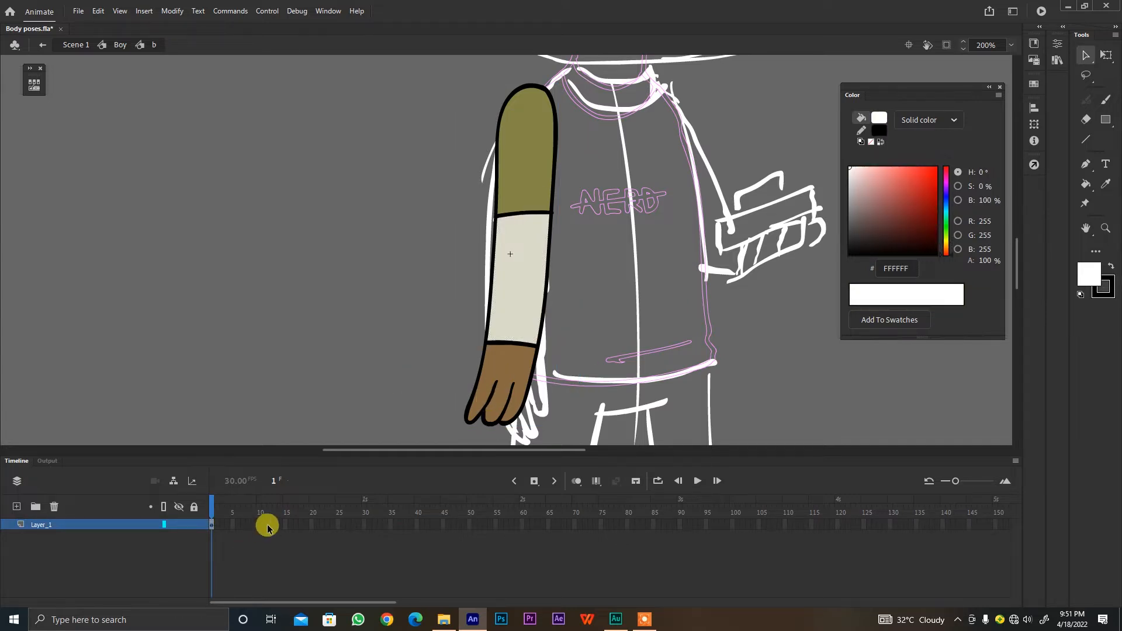
Step: Insert a blank keyframe at frame 2 of the arm symbol and set the Classic Brush fill to black 000000
right_click(218, 524)
click(308, 279)
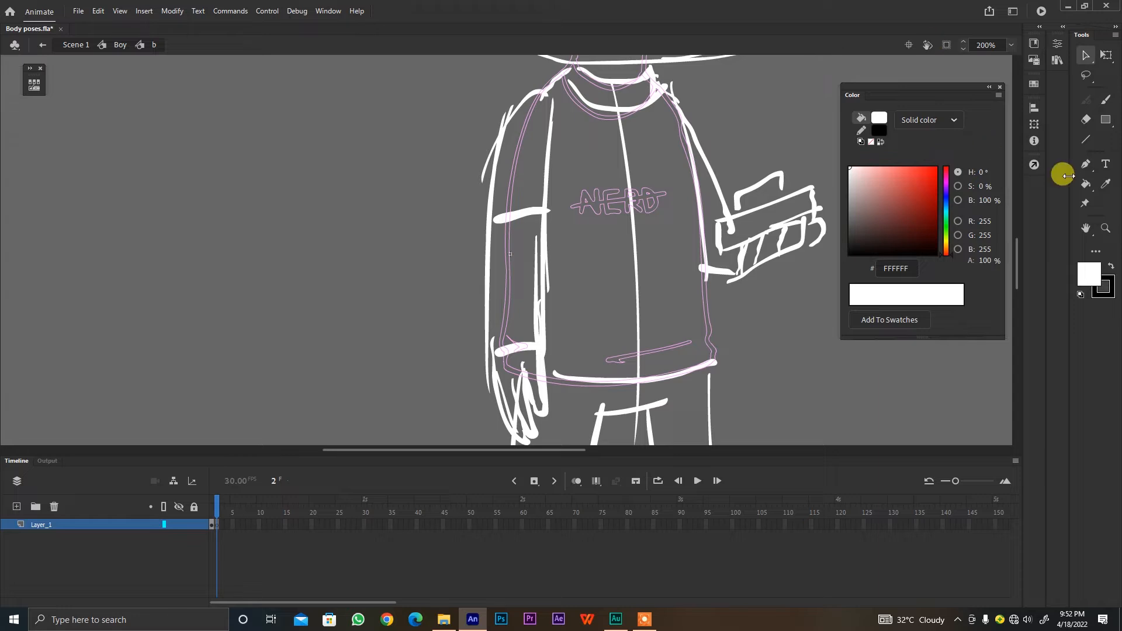
click(1105, 100)
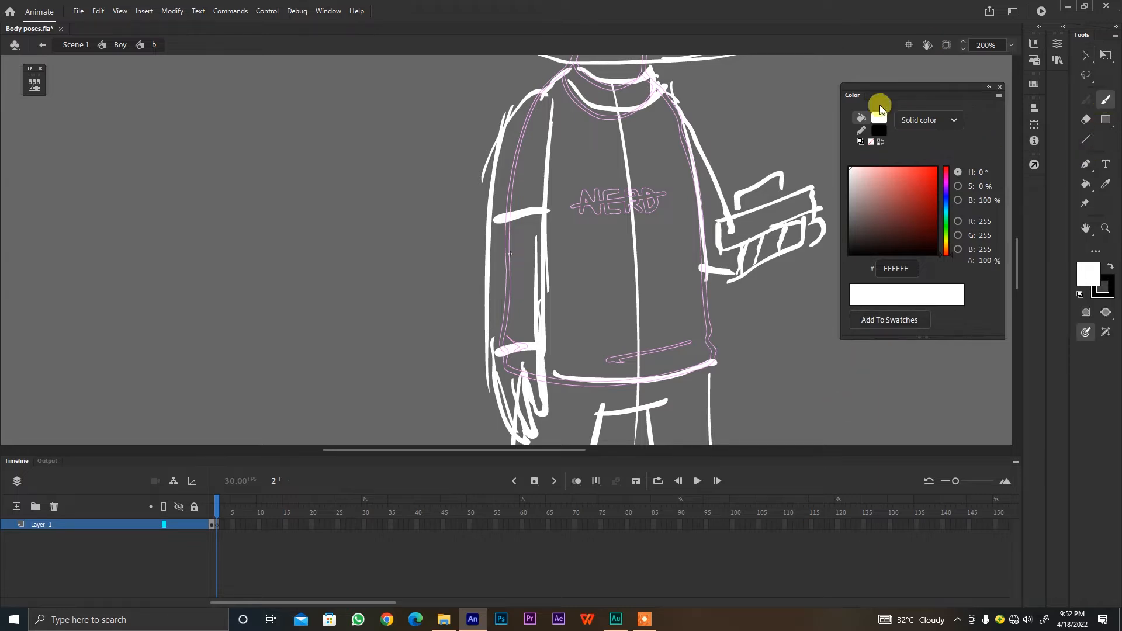
drag(865, 193, 819, 293)
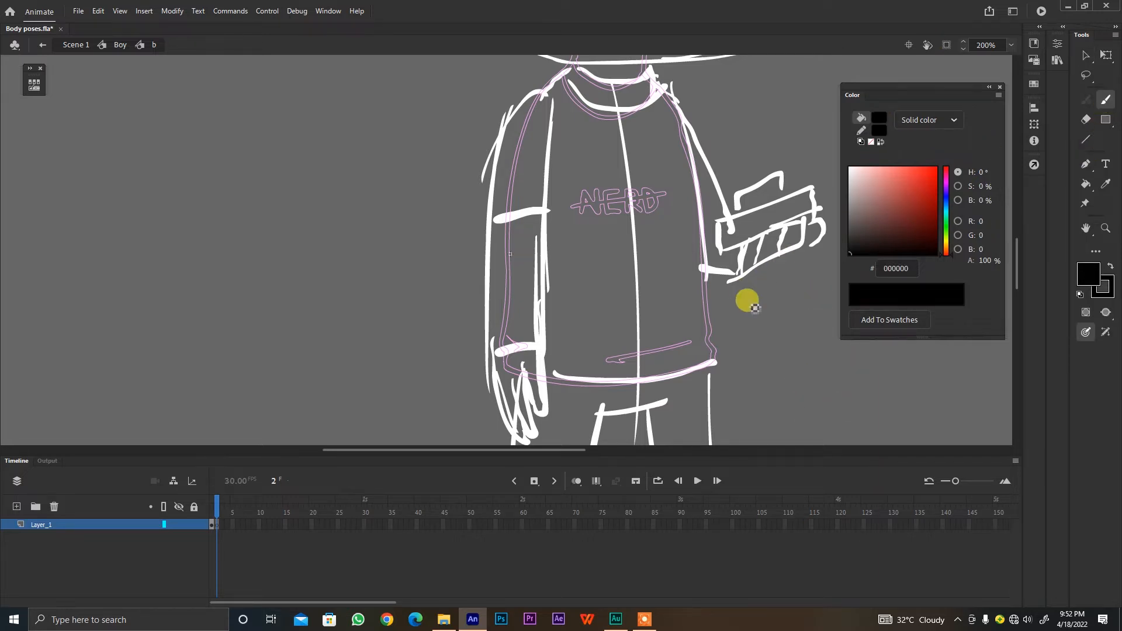
Step: Try black strokes beside the body to check the Classic Brush size, and undo them
drag(750, 305, 752, 381)
key(ctrl+z)
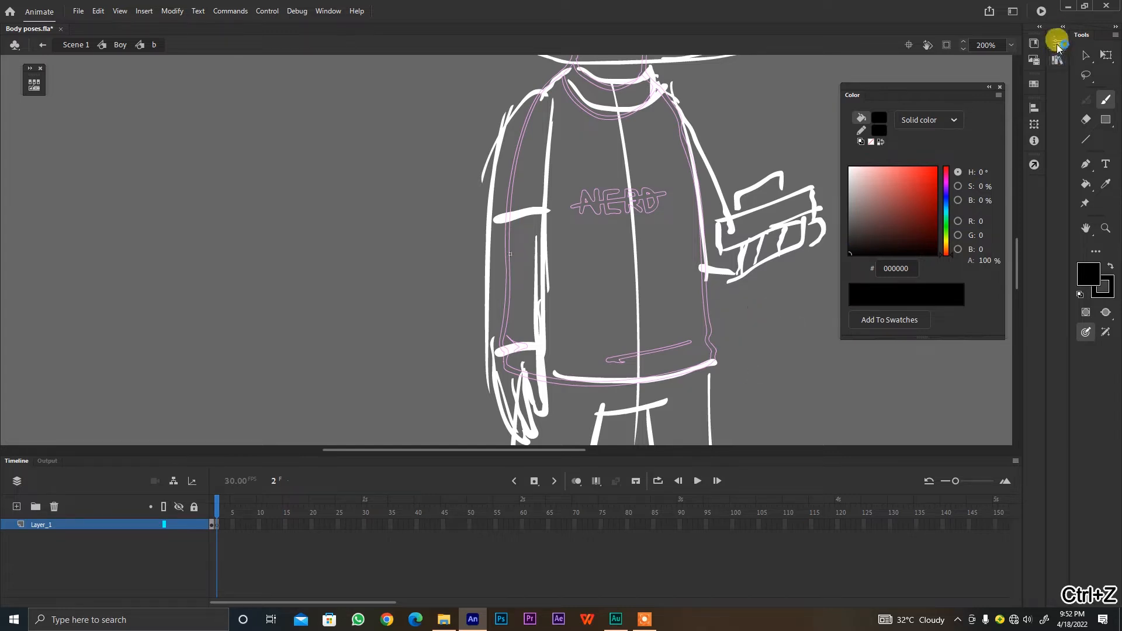
click(1057, 44)
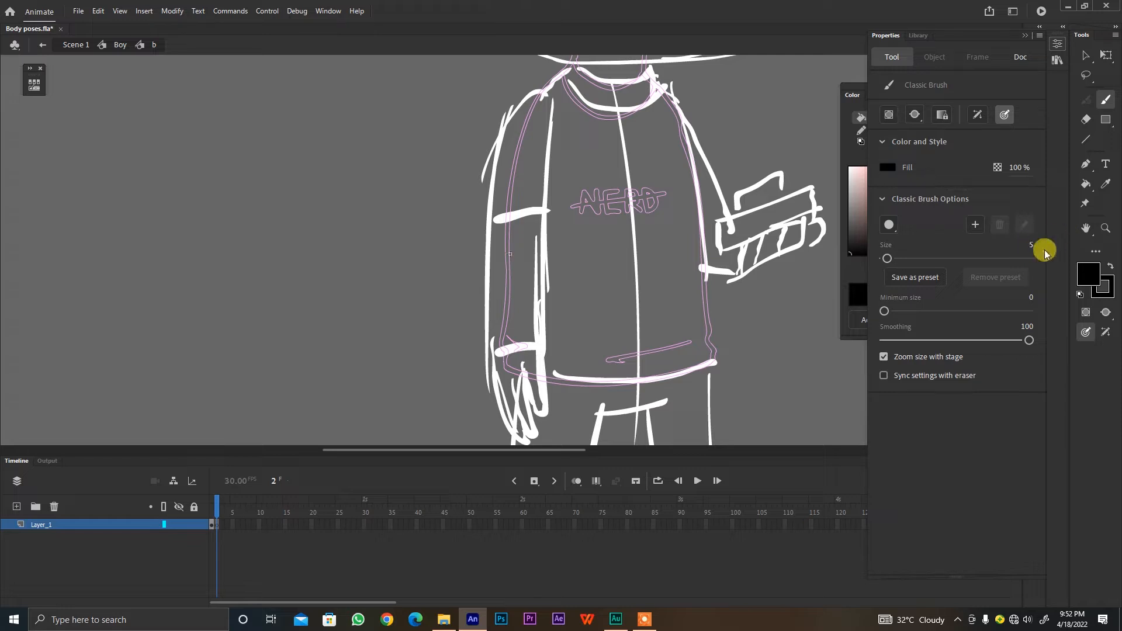
click(859, 257)
mouse_move(730, 309)
mouse_down()
mouse_move(732, 282)
mouse_move(735, 349)
mouse_up()
key(ctrl+z)
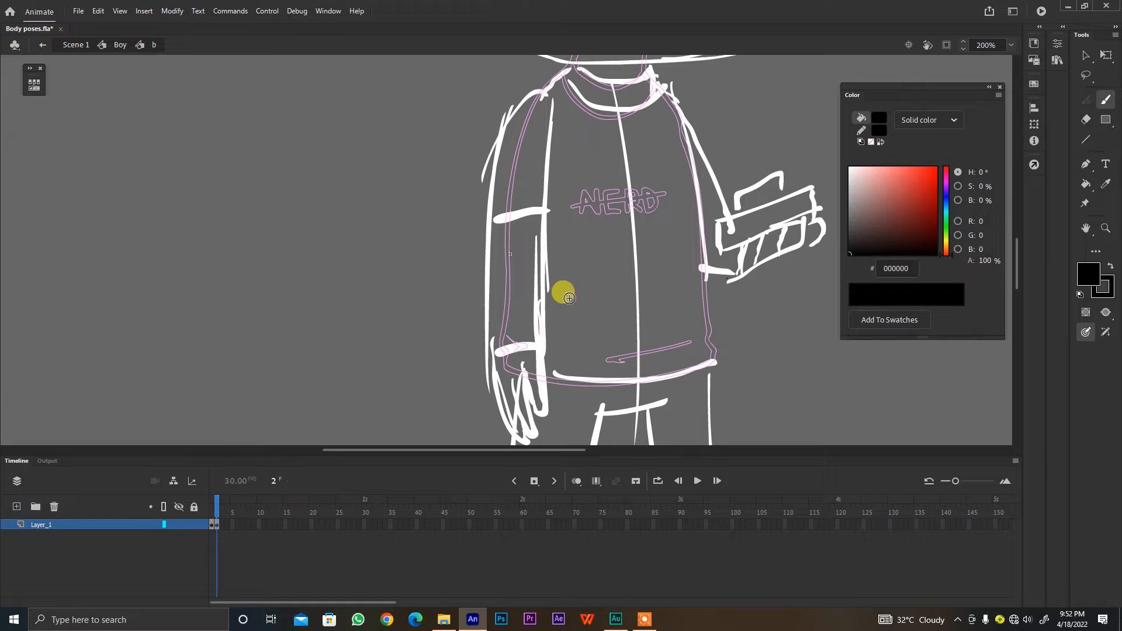
Step: Draw the hanging arm over the rough sketch and fill the hand brown, the forearm DBDBCA and the sleeve 858549
mouse_move(544, 93)
mouse_down()
mouse_move(545, 231)
mouse_move(512, 390)
mouse_move(491, 212)
mouse_move(501, 376)
mouse_move(520, 428)
mouse_up()
drag(536, 348, 494, 354)
drag(544, 215, 493, 221)
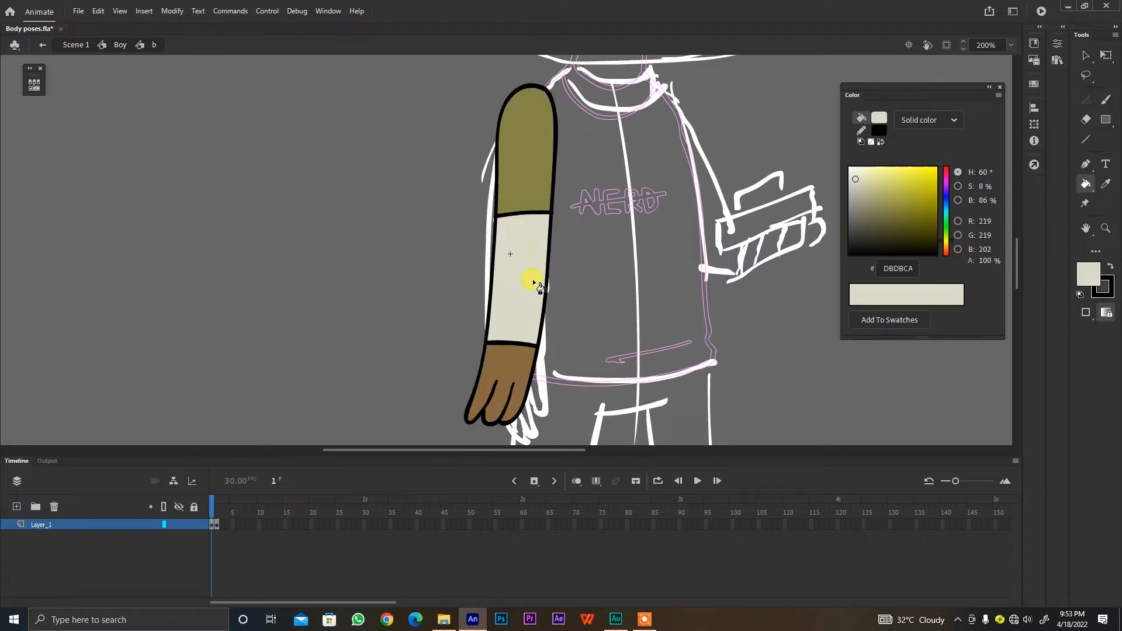
click(508, 358)
click(536, 183)
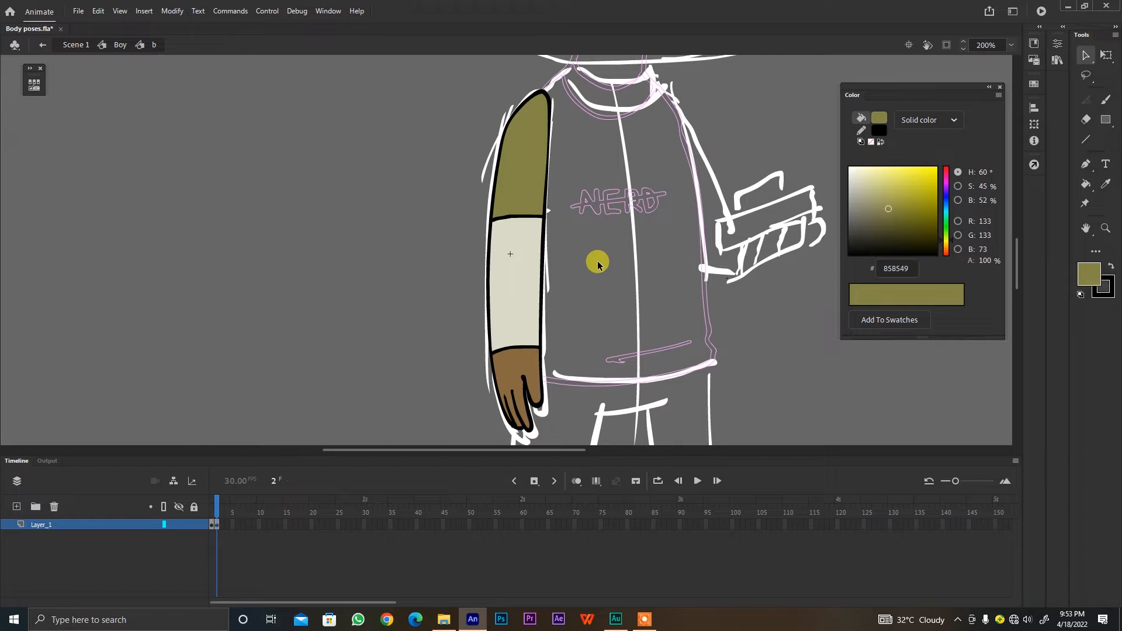
Step: Remove frame 1 with the old arm drawing and return to the Boy symbol
right_click(212, 523)
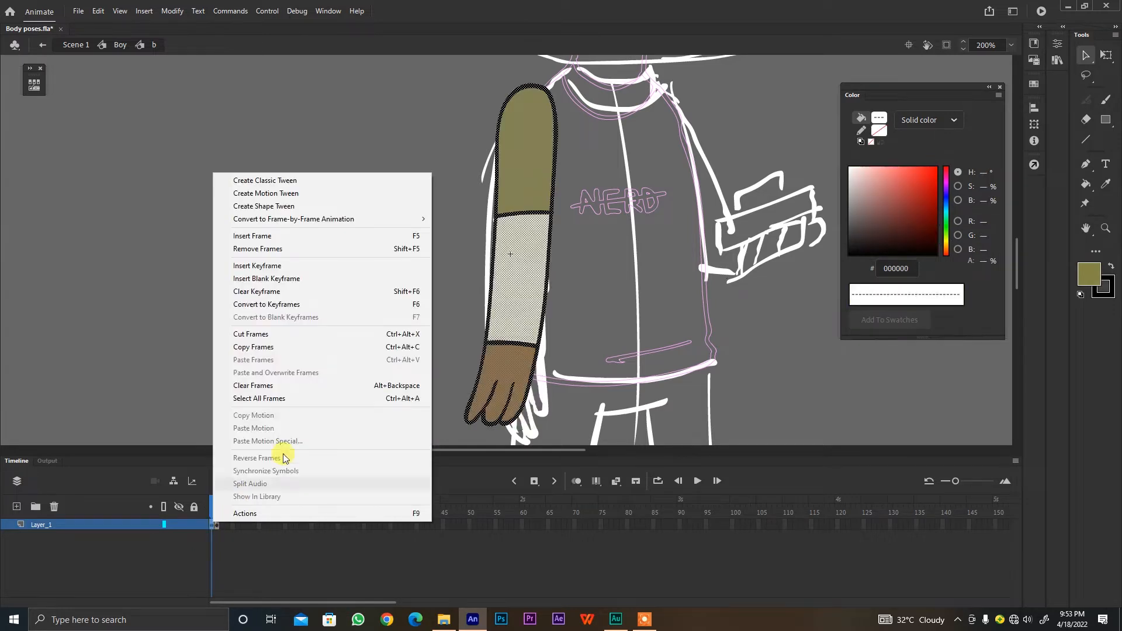
click(299, 248)
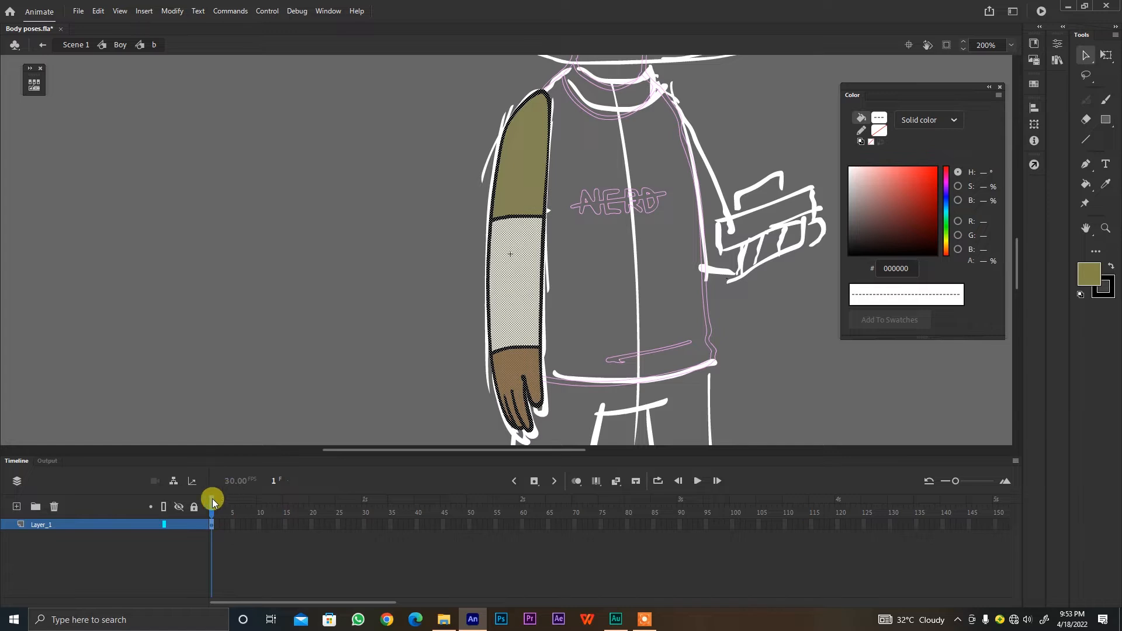
click(216, 514)
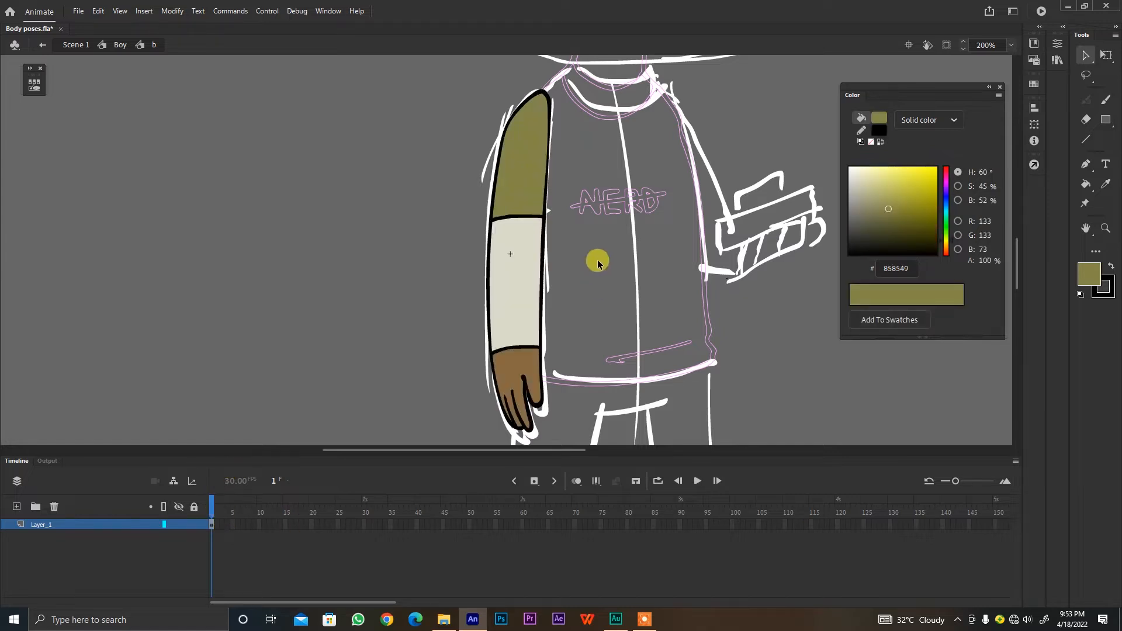
click(120, 47)
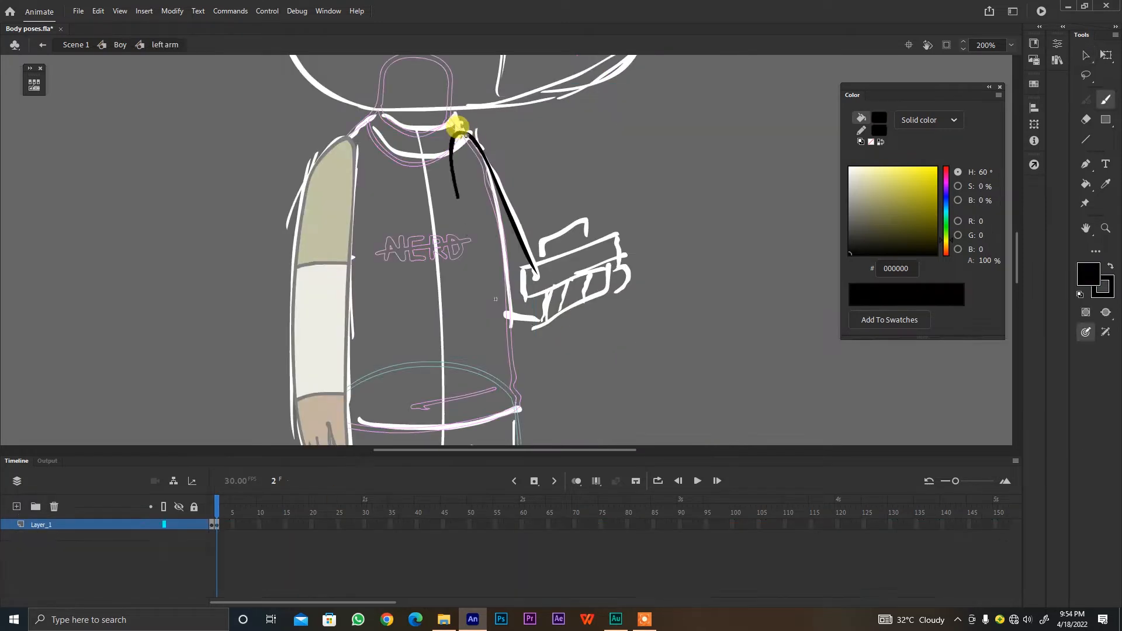
Step: Draw the bent left arm holding the button device over the sketch, filling the arm in its matching colors and the device grey with a highlight
mouse_move(457, 126)
mouse_down()
mouse_move(531, 263)
mouse_move(646, 225)
mouse_move(538, 283)
mouse_move(561, 308)
mouse_move(608, 253)
mouse_move(628, 308)
mouse_up()
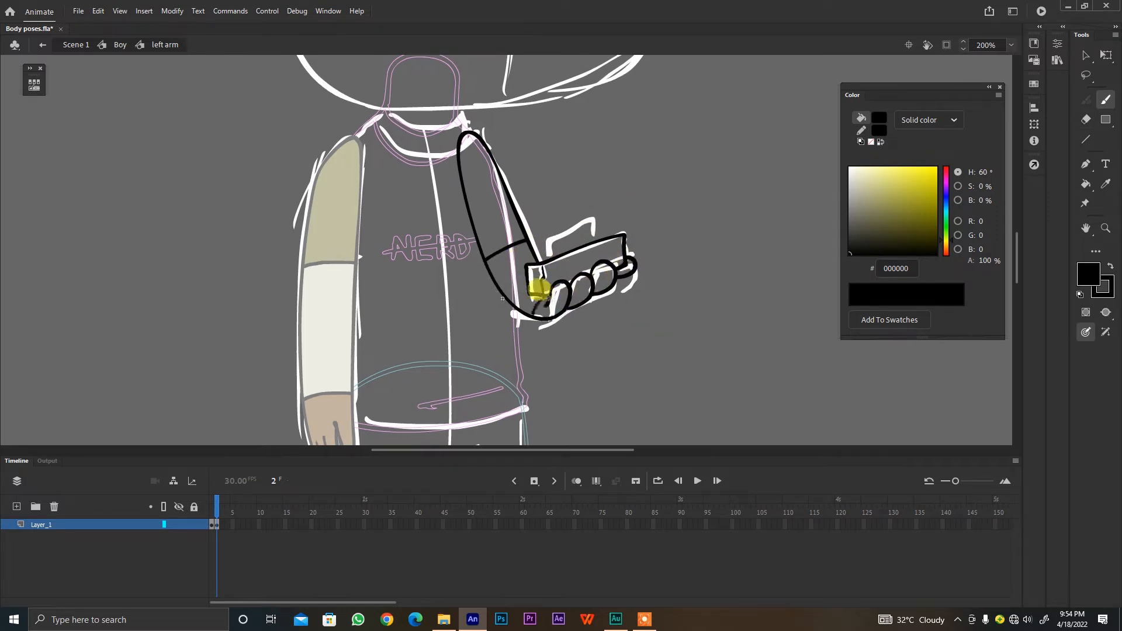
click(504, 224)
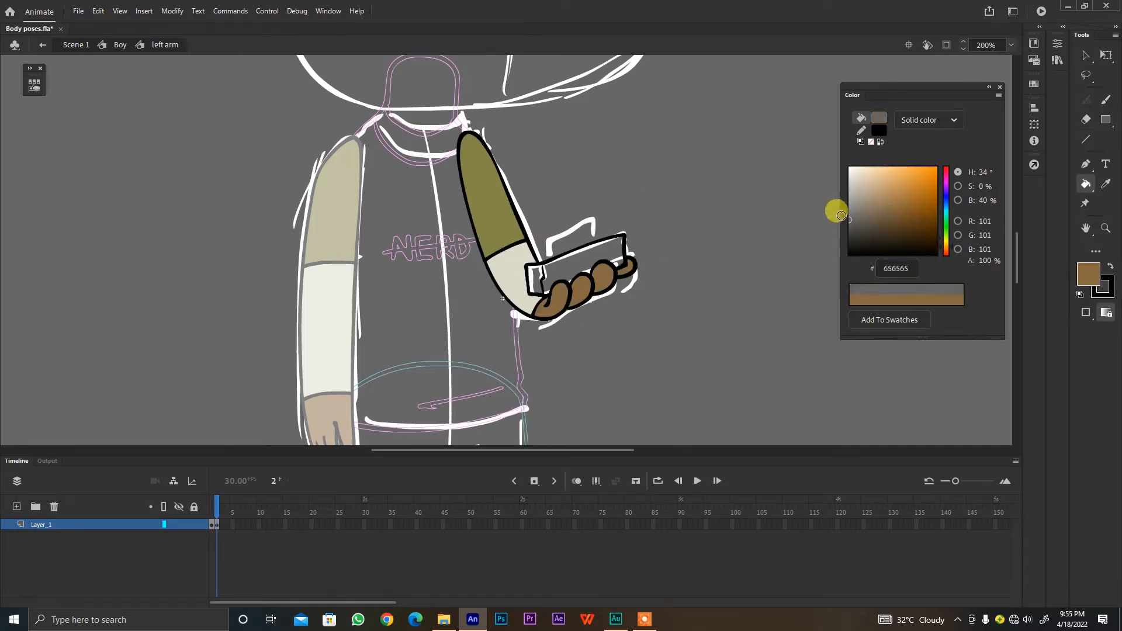
click(555, 246)
click(635, 263)
key(ctrl+z)
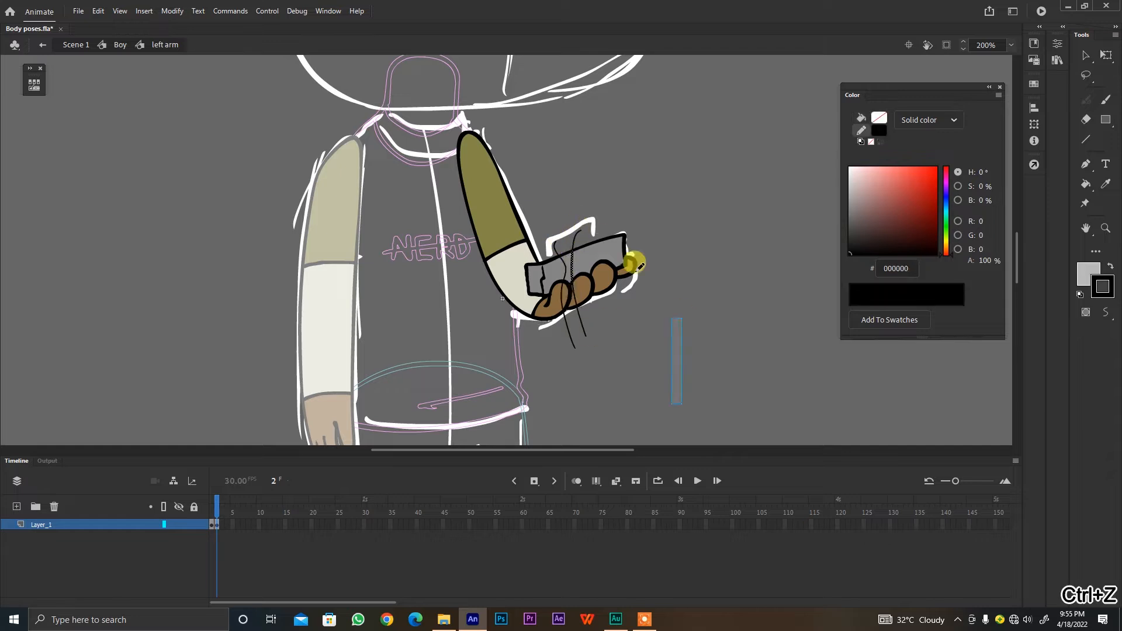
key(Delete)
drag(658, 237, 673, 232)
Step: Remove the old first frame of the left arm symbol and return to the Boy symbol
click(212, 524)
key(shift+F5)
click(634, 333)
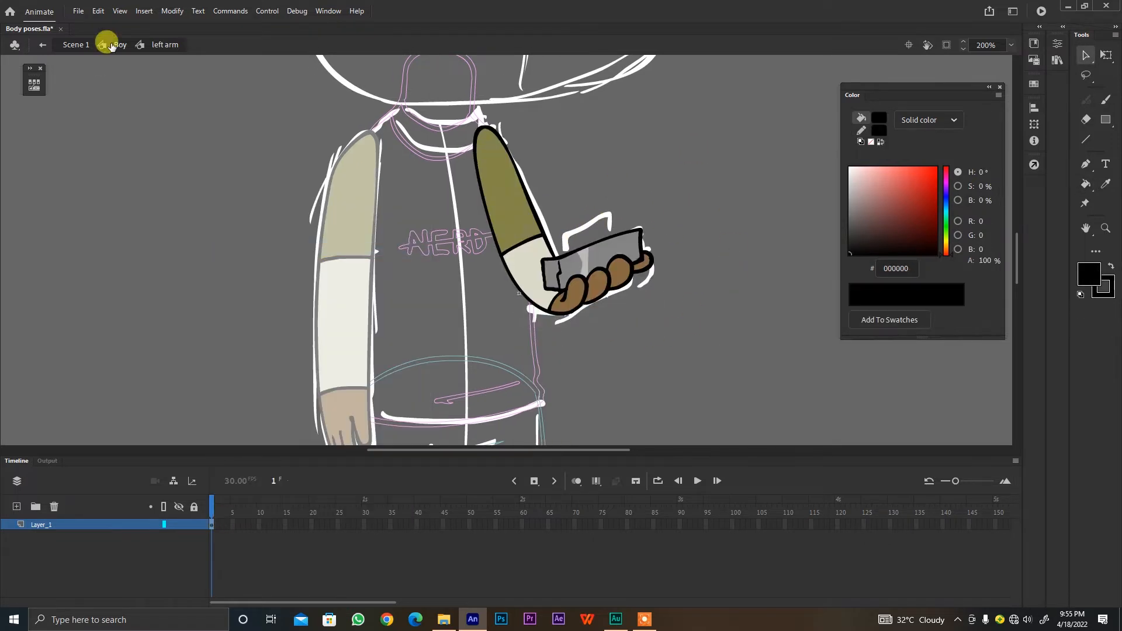
click(111, 45)
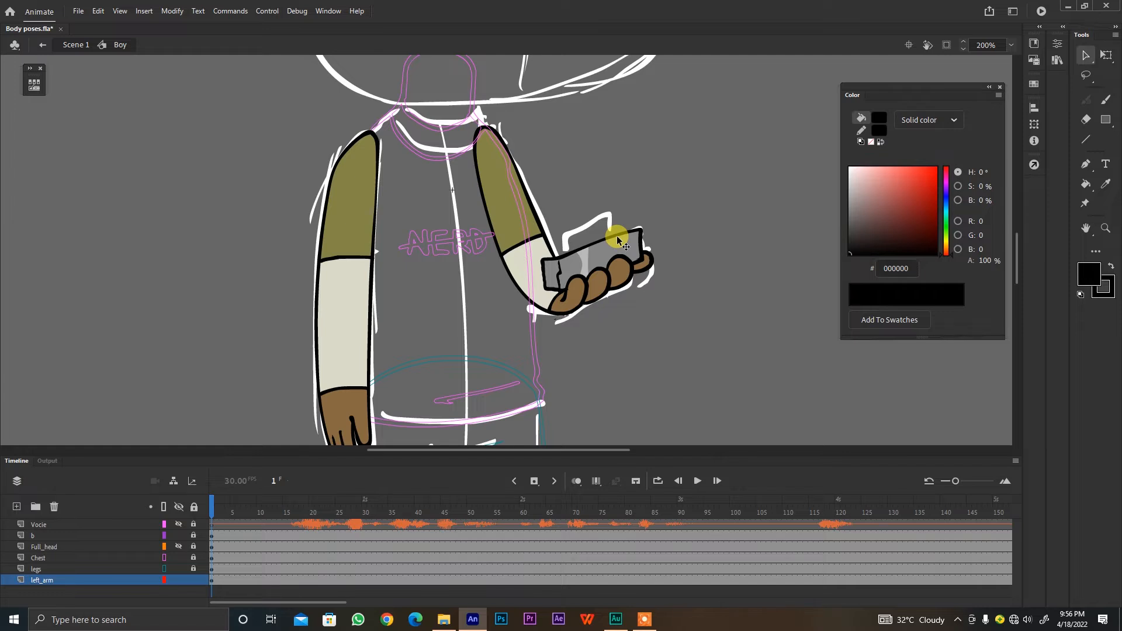
Step: Try adding a new layer above the left_arm layer
click(17, 507)
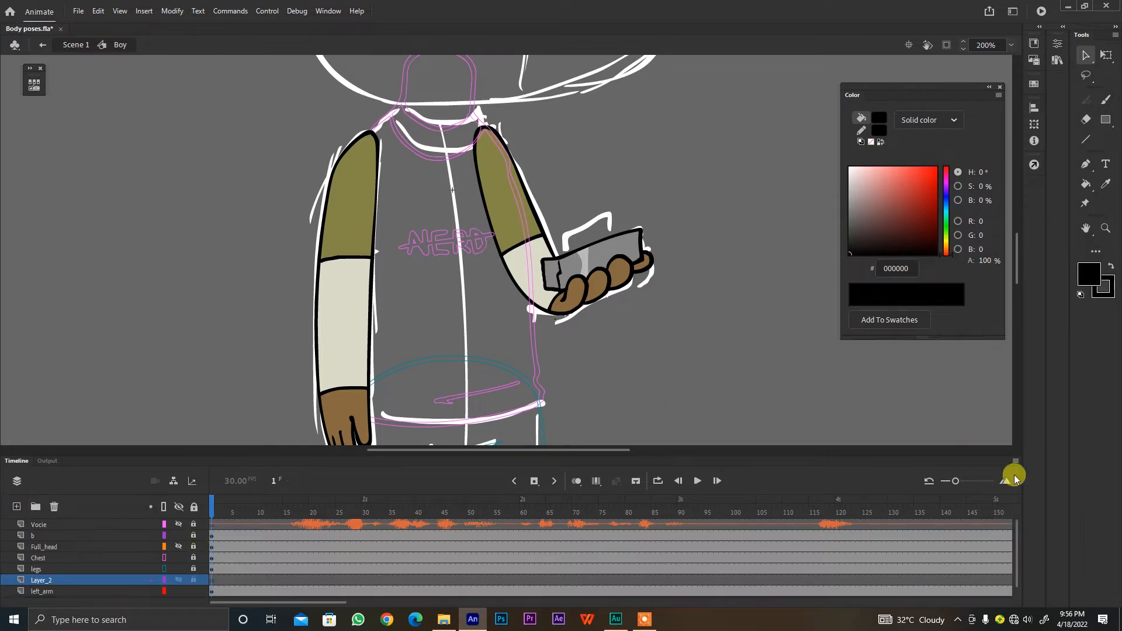
key(ctrl+z)
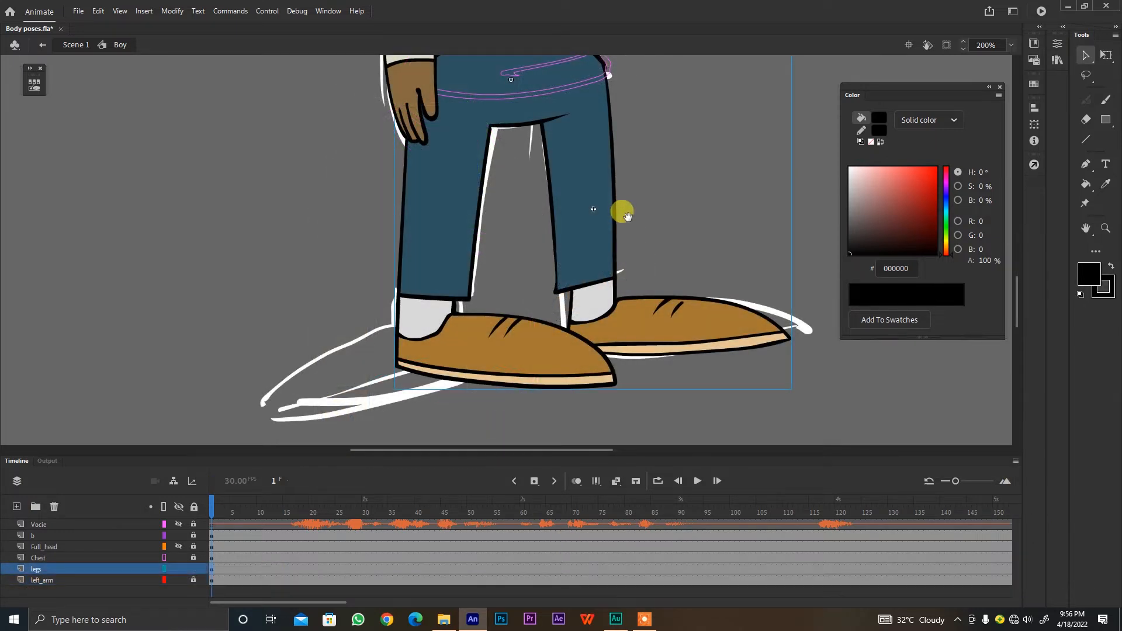
Step: Repose the legs and shoes to match the rough sketch, show the full character and return to Scene 1
drag(623, 211, 621, 285)
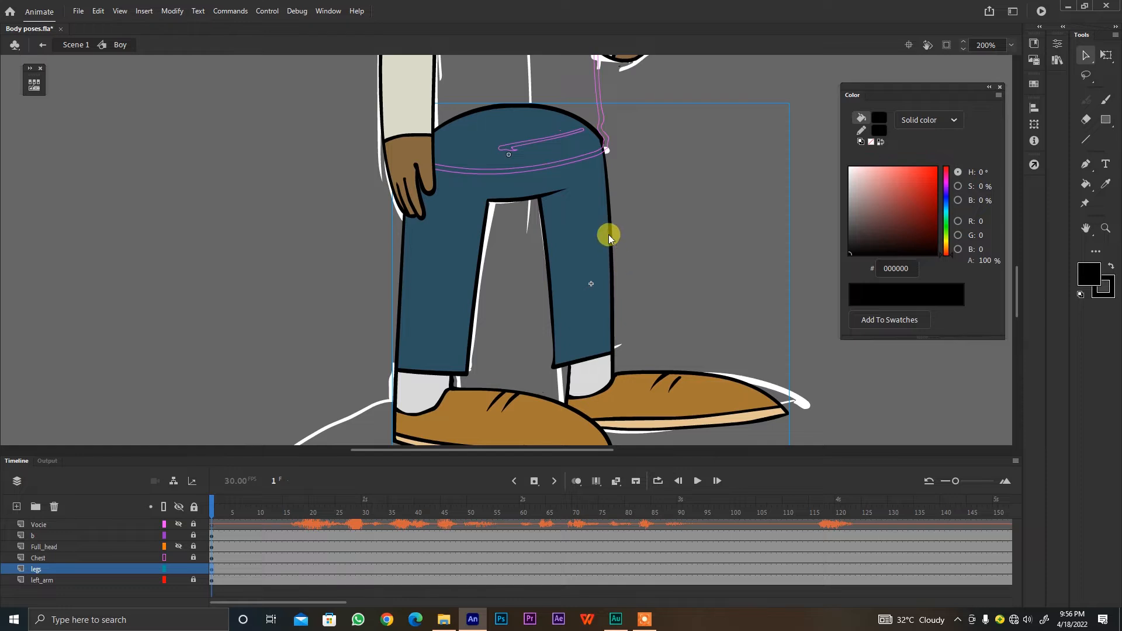
drag(641, 358, 666, 293)
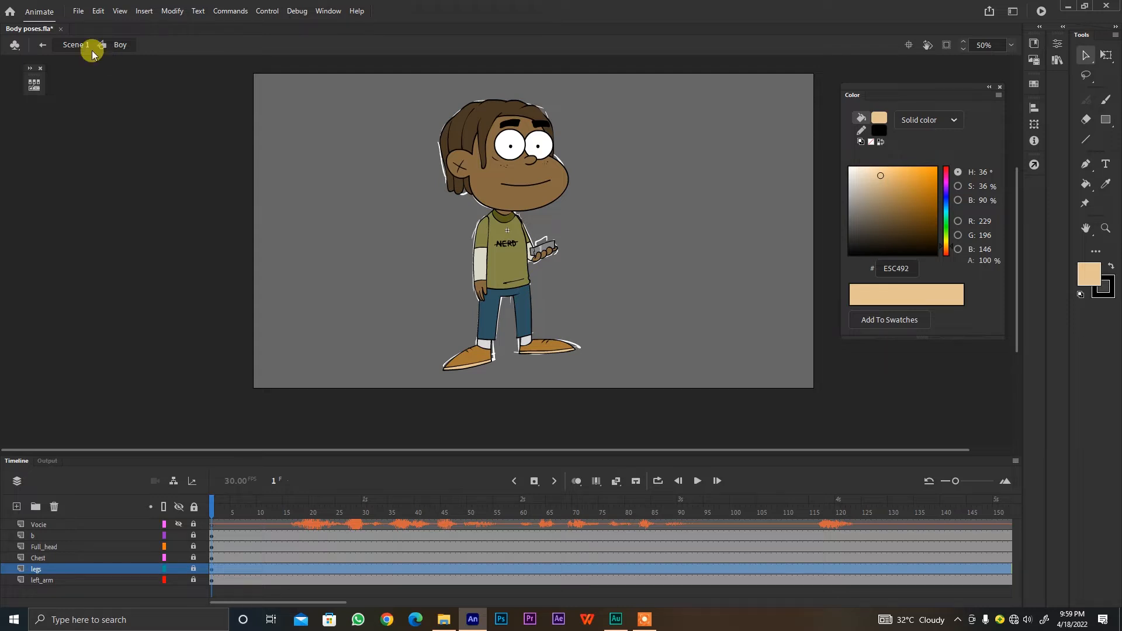
click(75, 44)
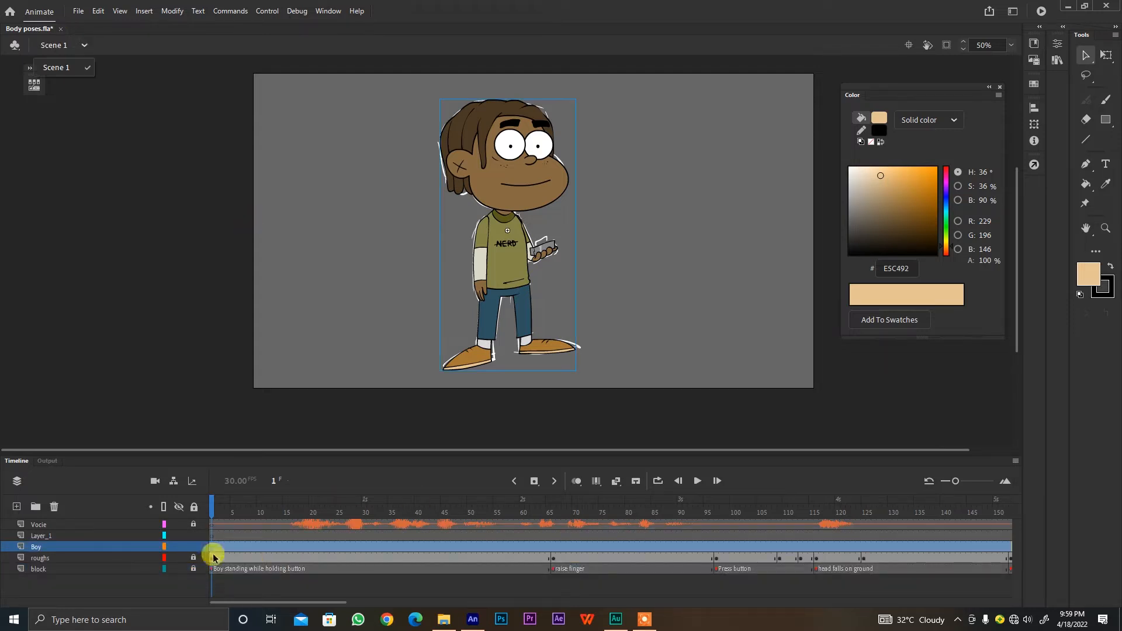
Step: Copy the roughs layer from Scene 1 and paste it into the Boy symbol above layer b
click(88, 557)
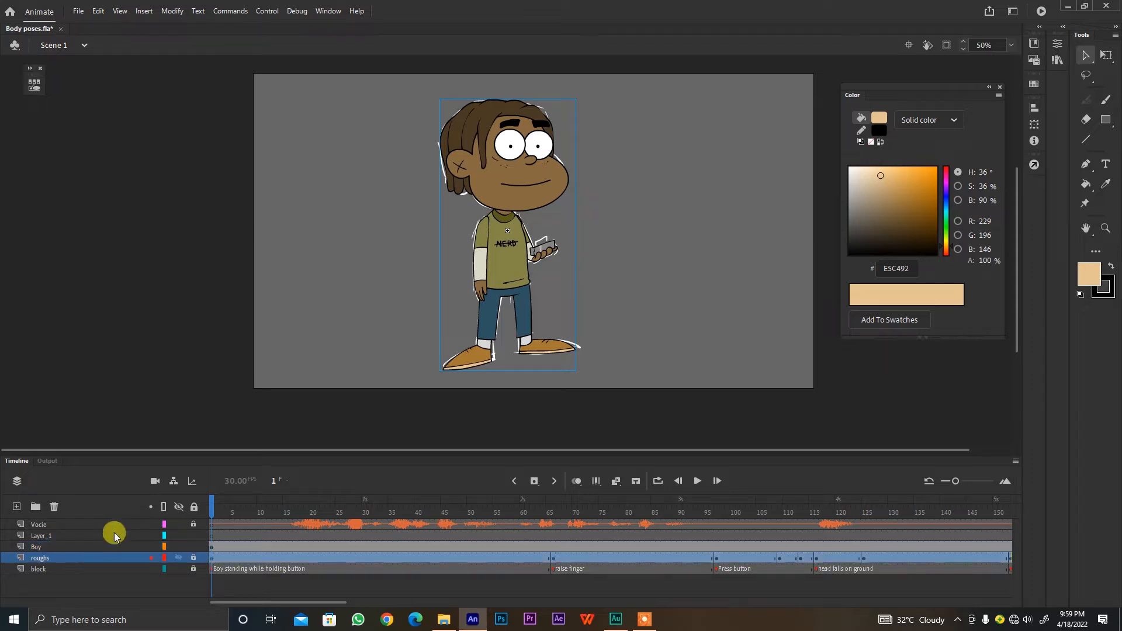
right_click(95, 558)
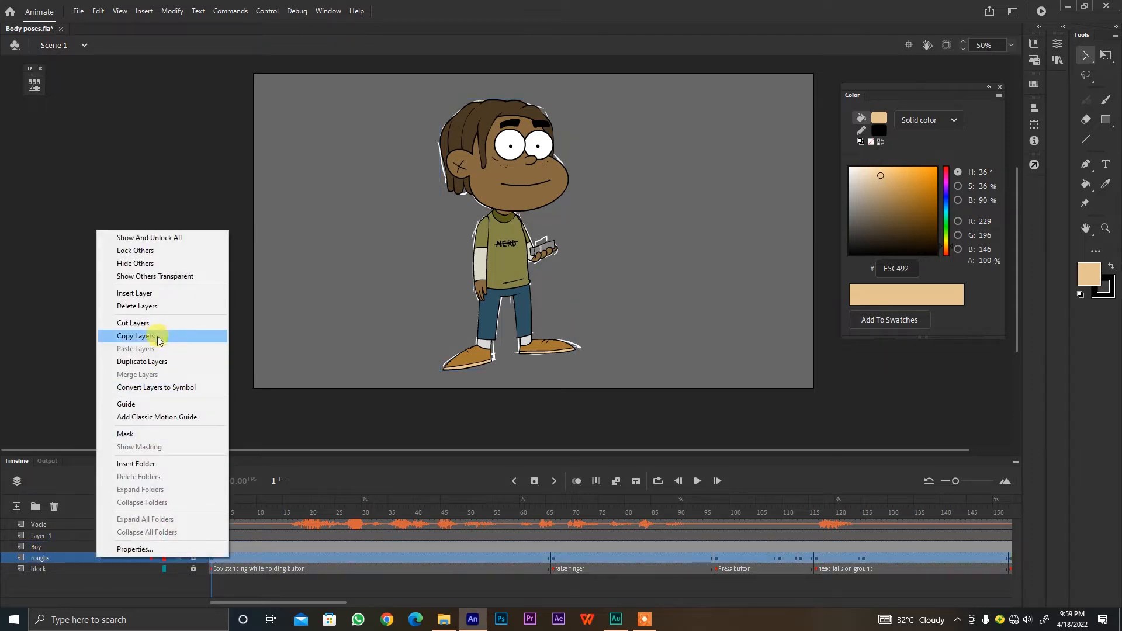
click(135, 336)
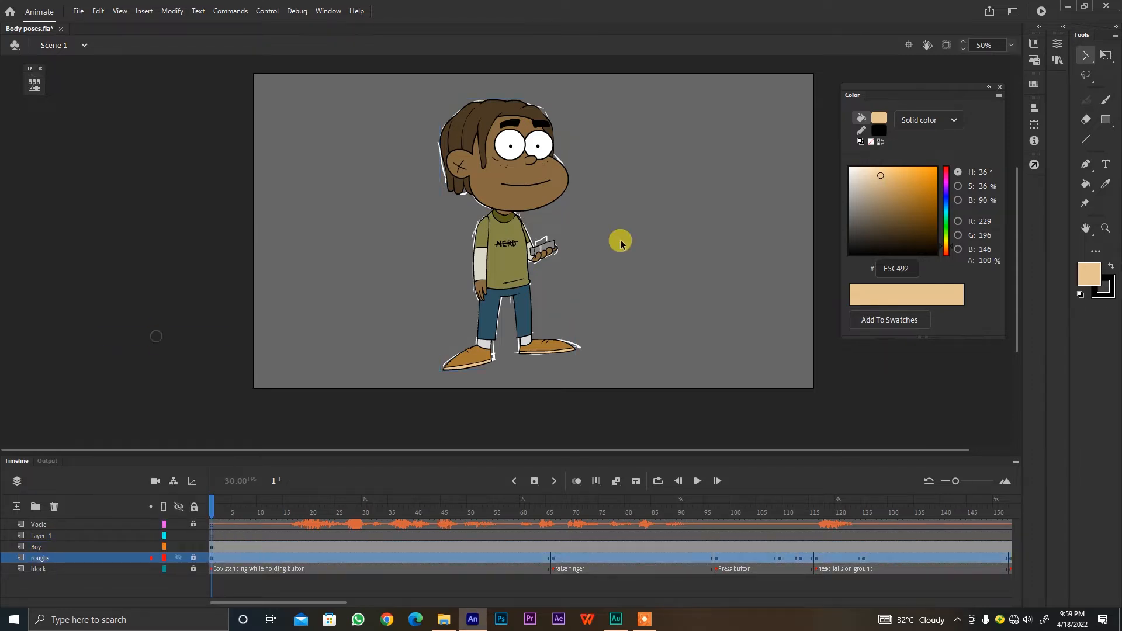
click(519, 279)
double_click(523, 285)
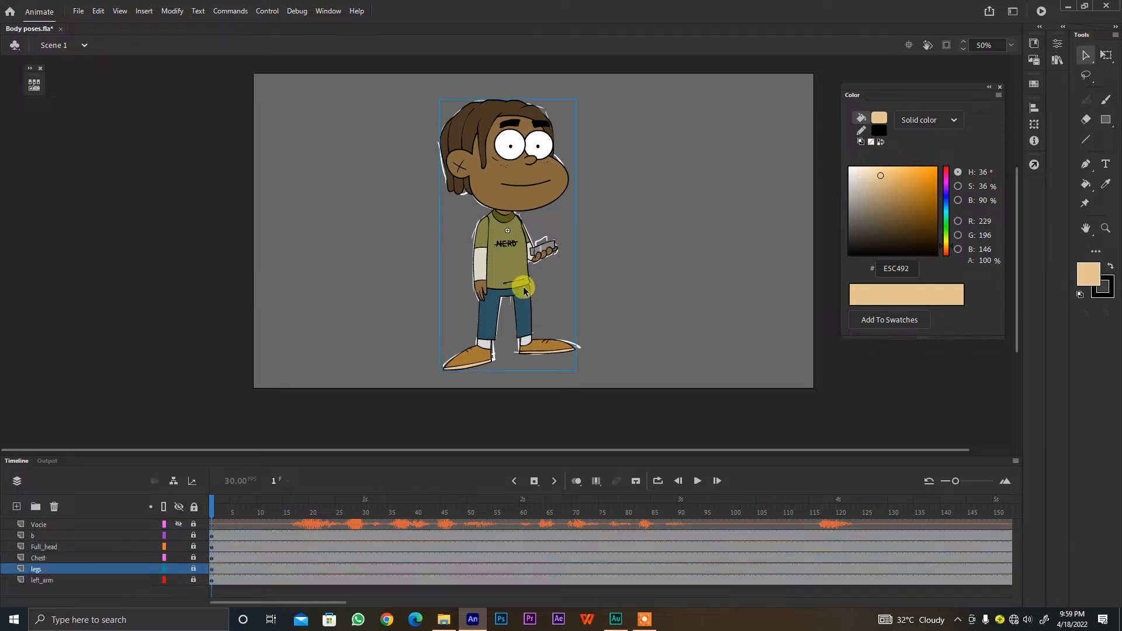
right_click(86, 534)
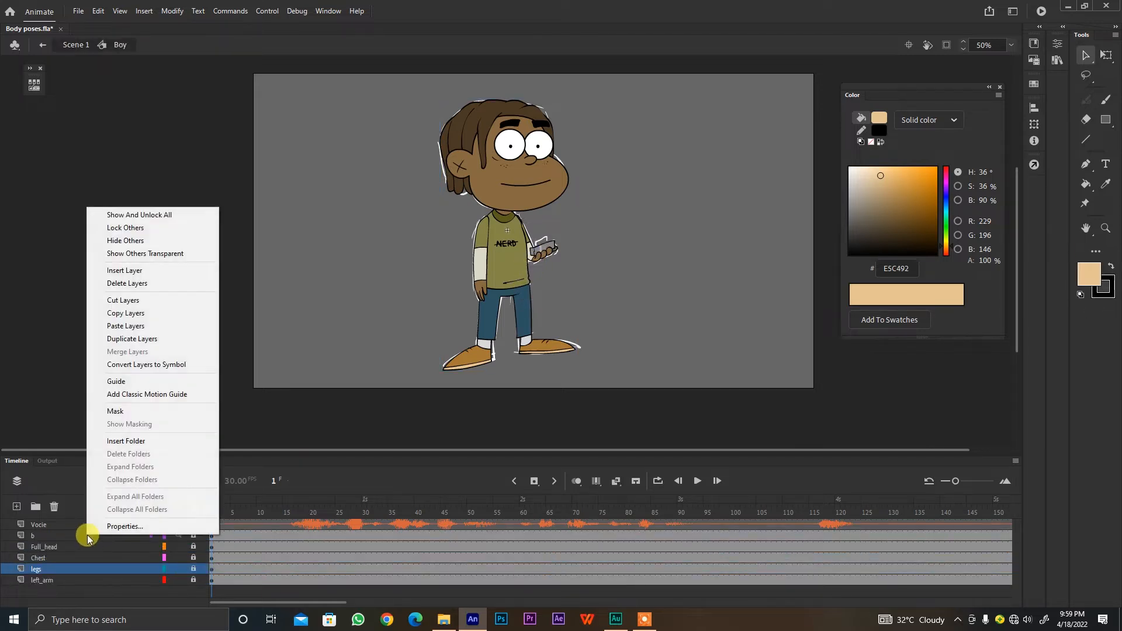
click(155, 338)
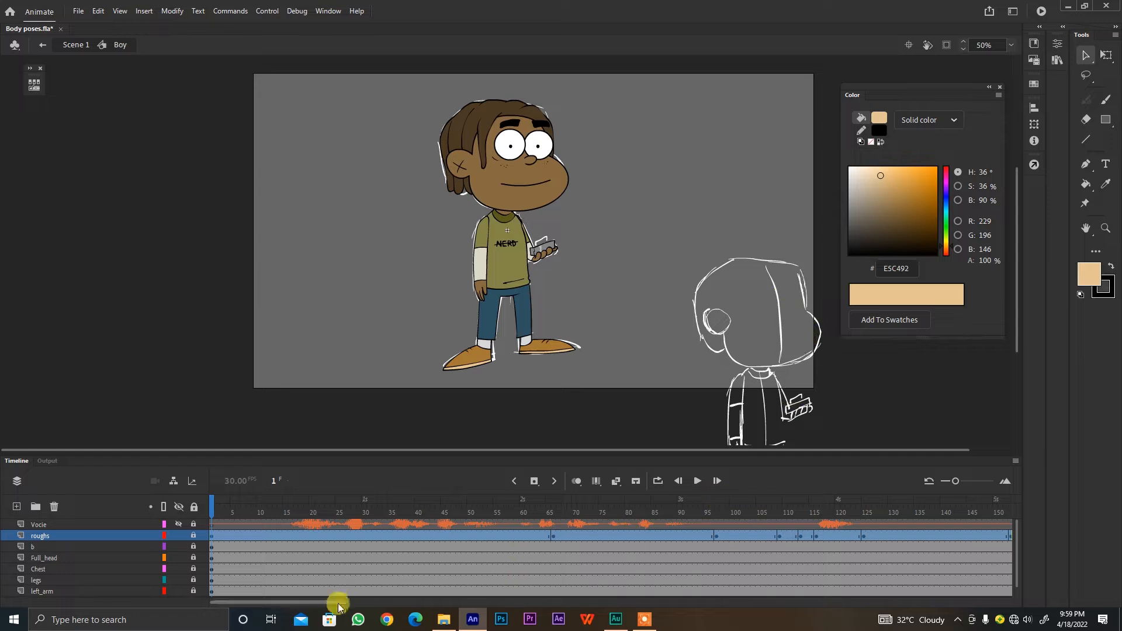
scroll(338, 605, right, 5)
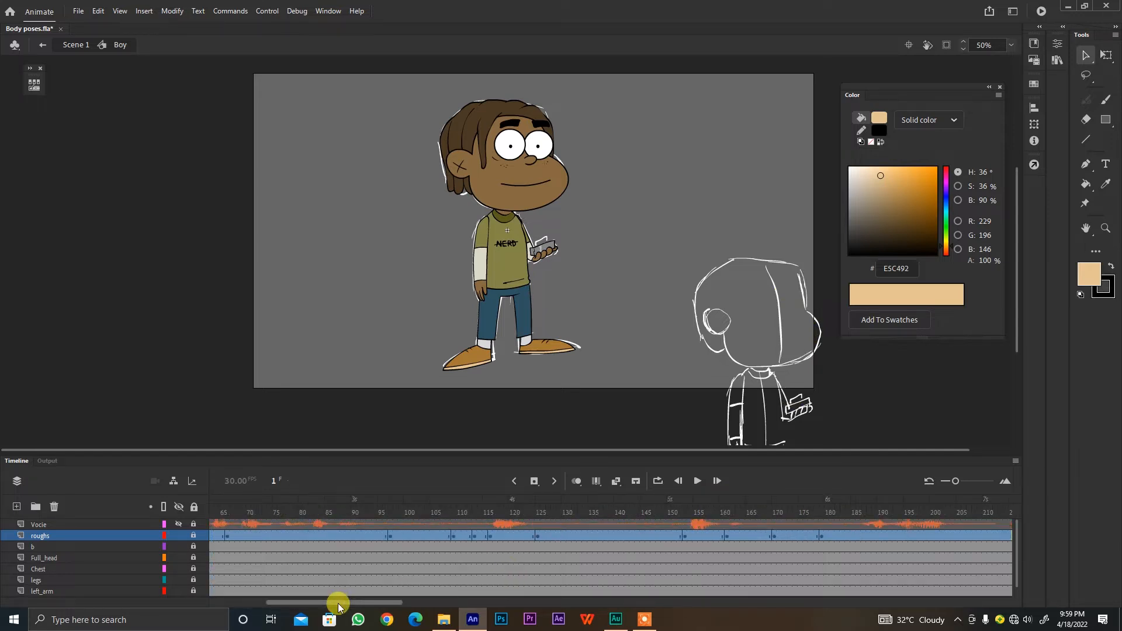
scroll(338, 605, right, 2)
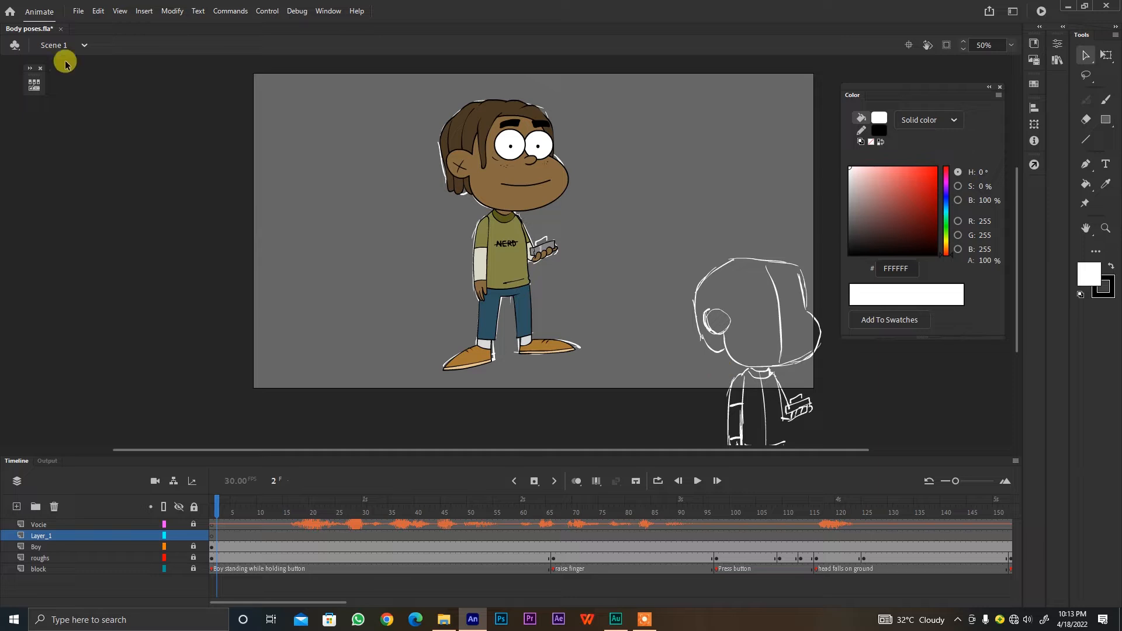
Step: Unlock the Boy layer in Scene 1 and move the Boy symbol until its pasted rough sits over the original sketch
click(193, 547)
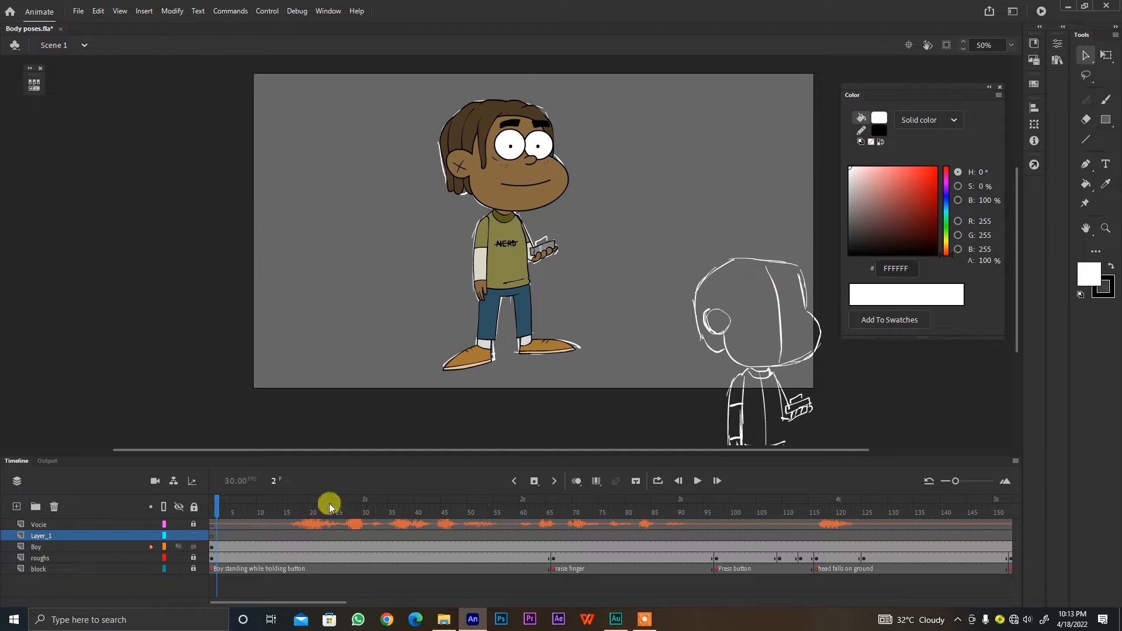
click(514, 260)
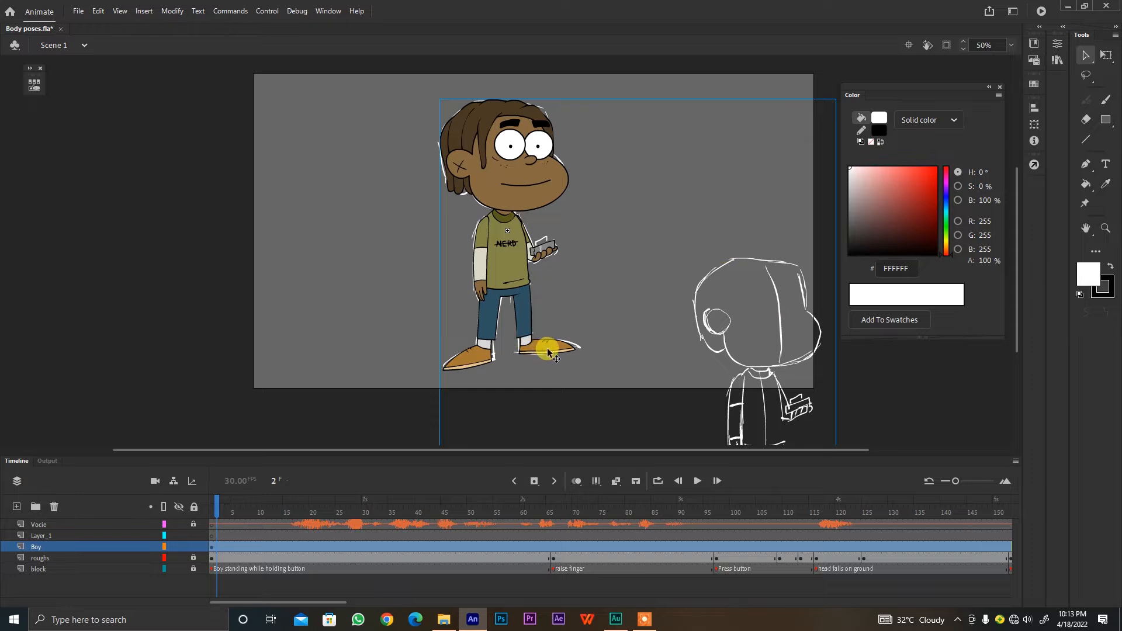
drag(548, 353, 293, 195)
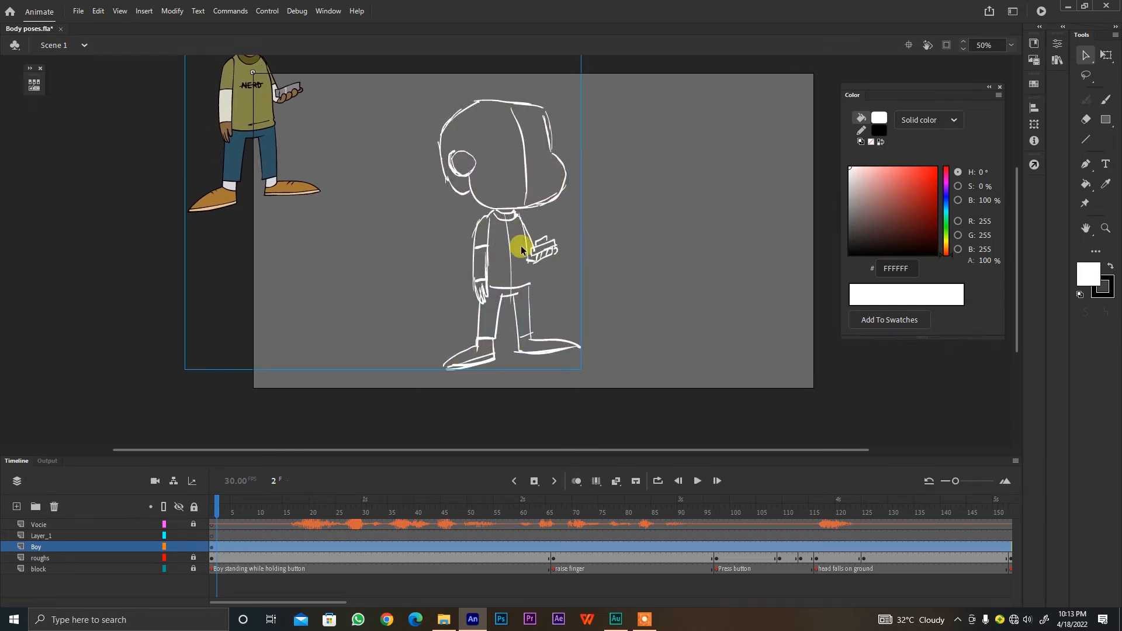
Step: Check the alignment by toggling the Boy layer's visibility, and hide the original roughs layer in Scene 1, leaving Boy visible
click(181, 546)
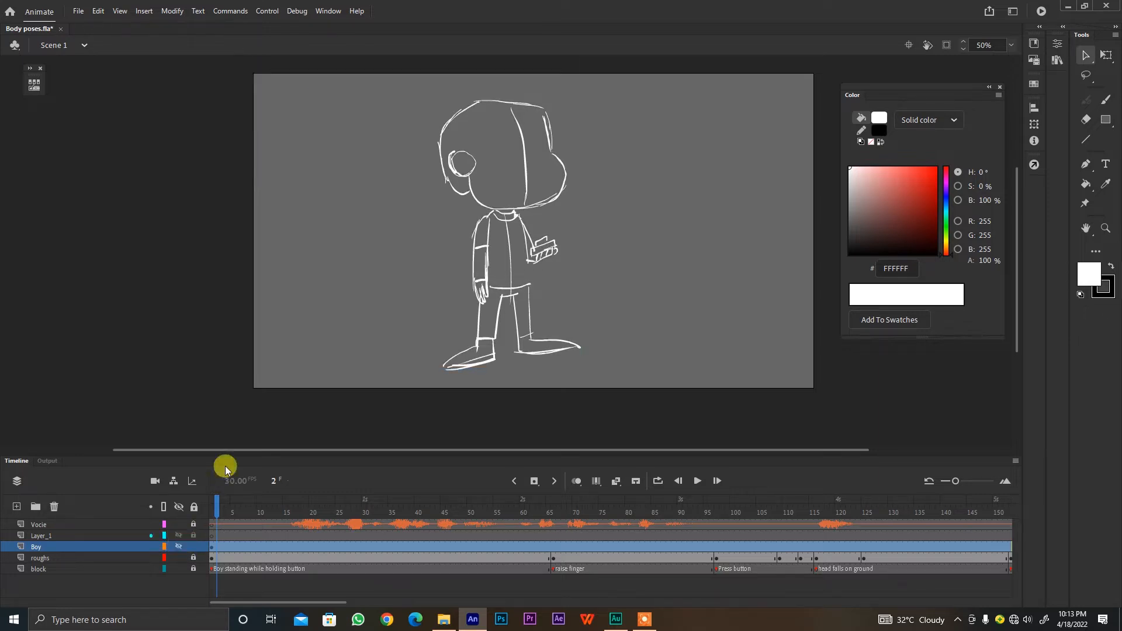
click(182, 547)
click(179, 546)
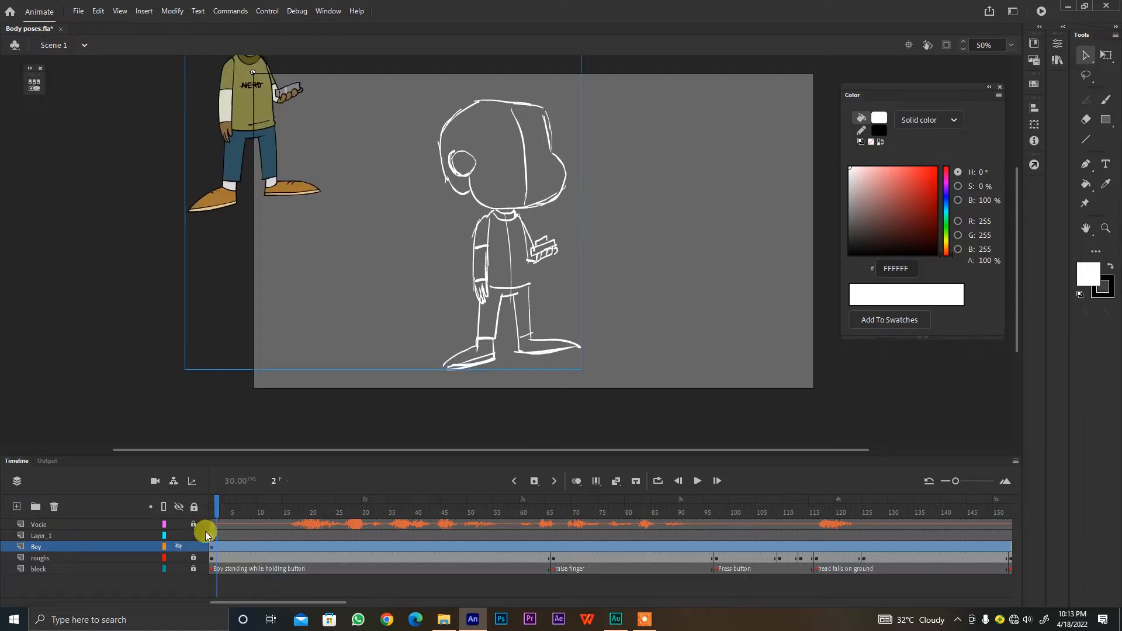
click(186, 546)
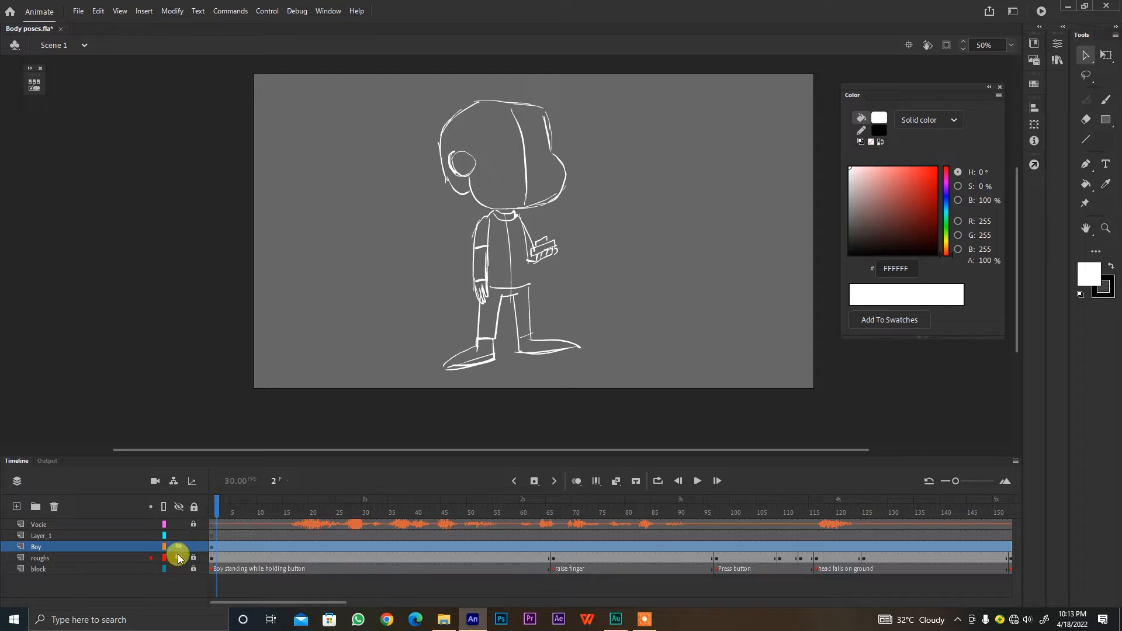
click(180, 556)
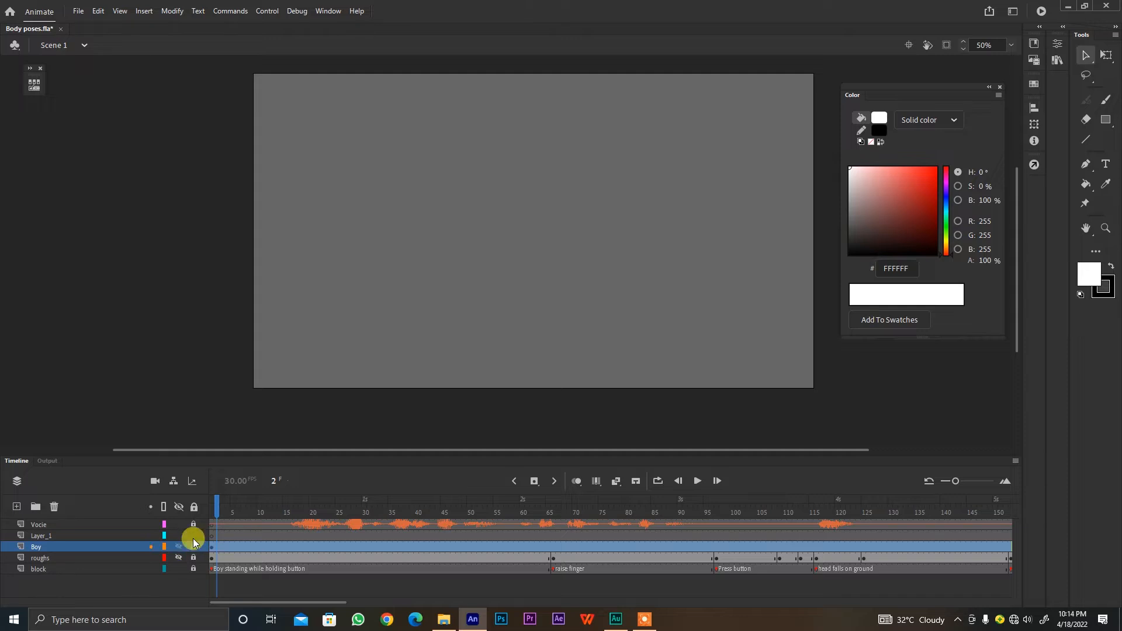
click(180, 546)
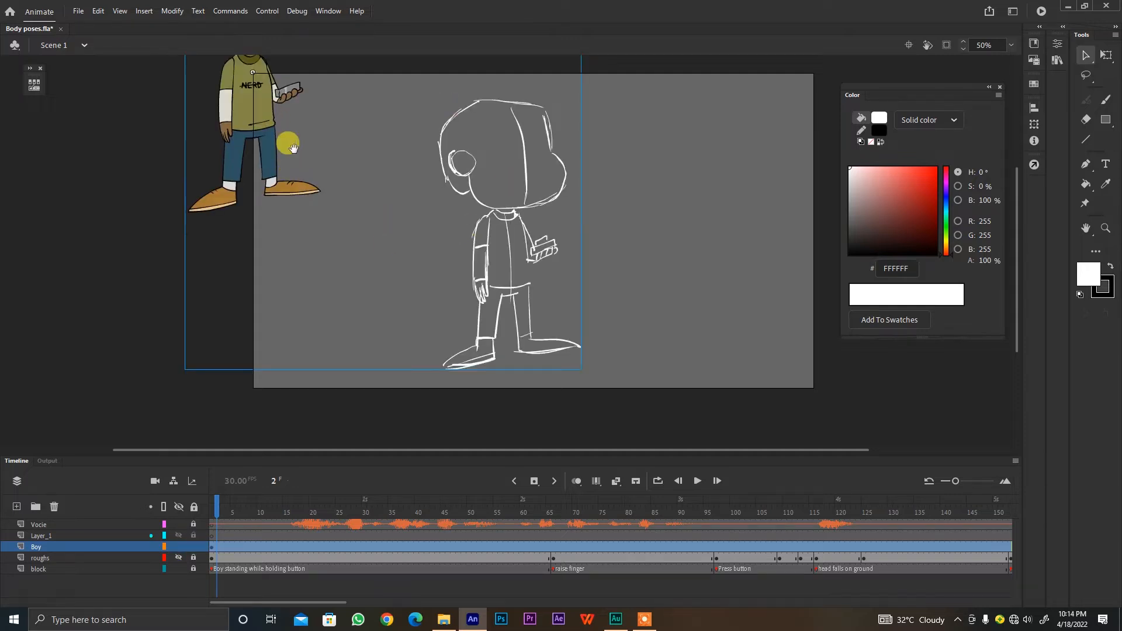
Step: Inside the Boy symbol, unlock the body part layers and move all the parts together onto the rough sketch
mouse_move(288, 145)
mouse_down()
mouse_move(298, 163)
mouse_move(286, 176)
mouse_up()
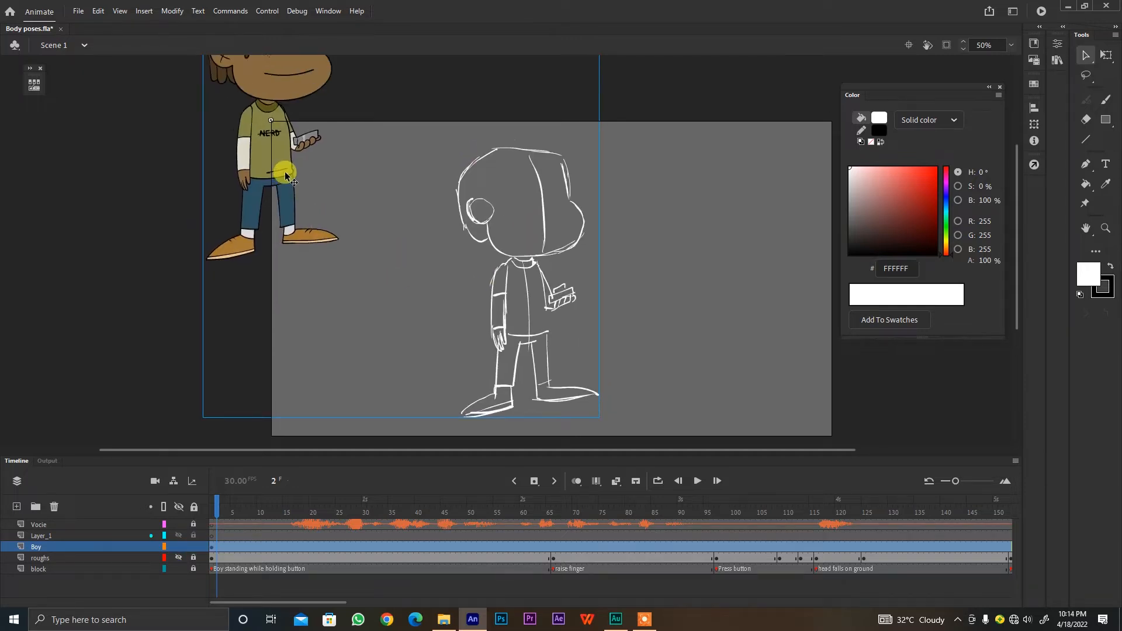
double_click(286, 176)
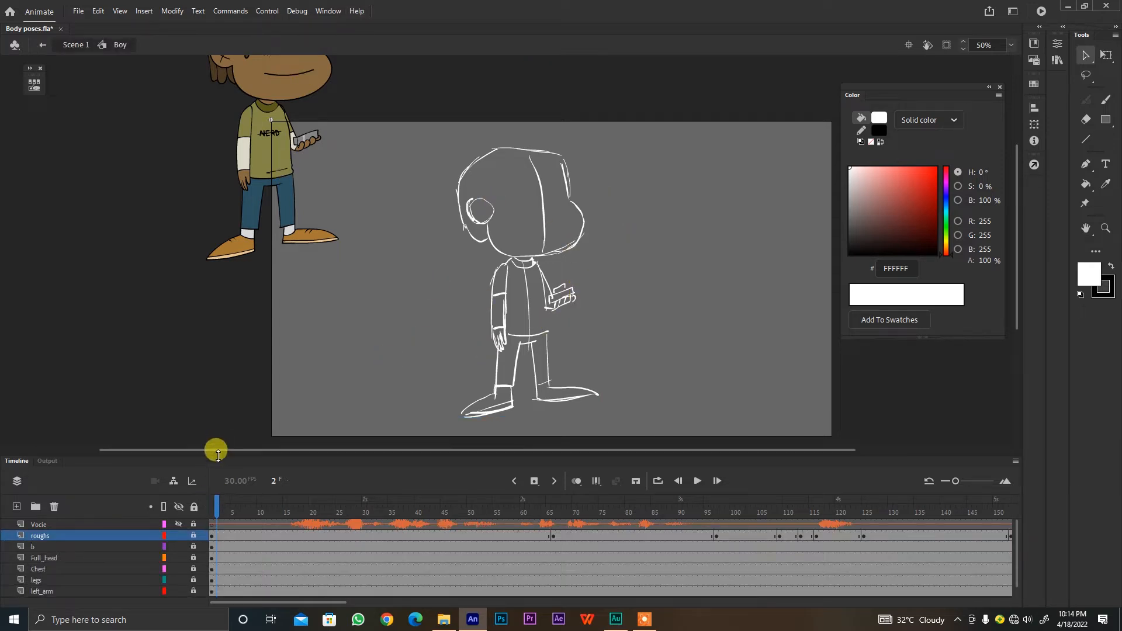
drag(215, 450, 225, 416)
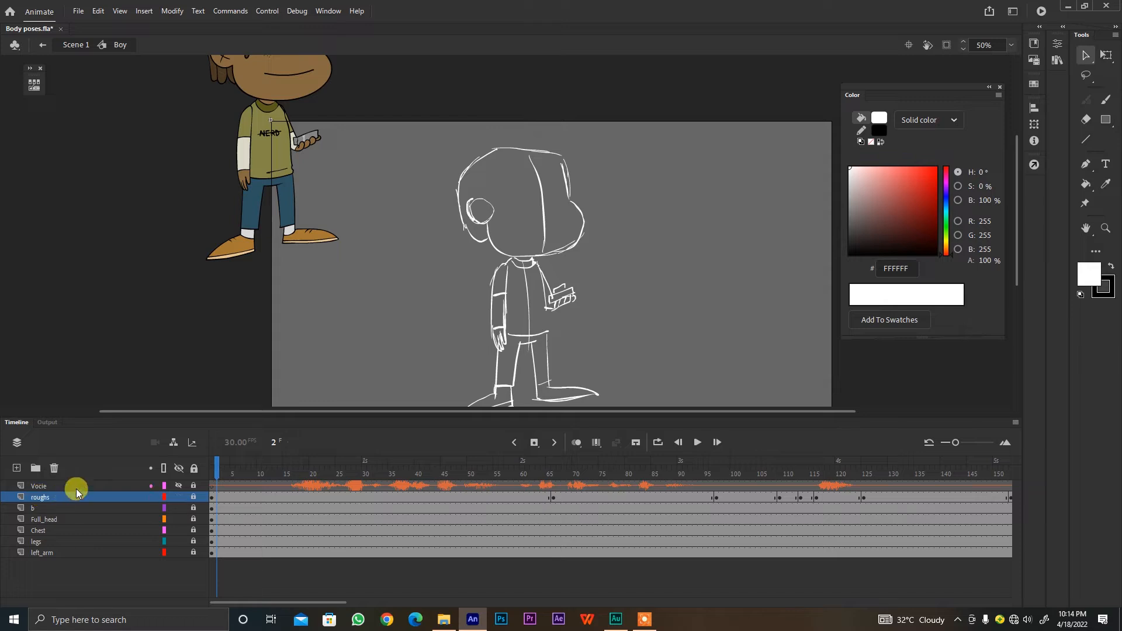
drag(194, 518, 196, 563)
click(193, 497)
key(ctrl+a)
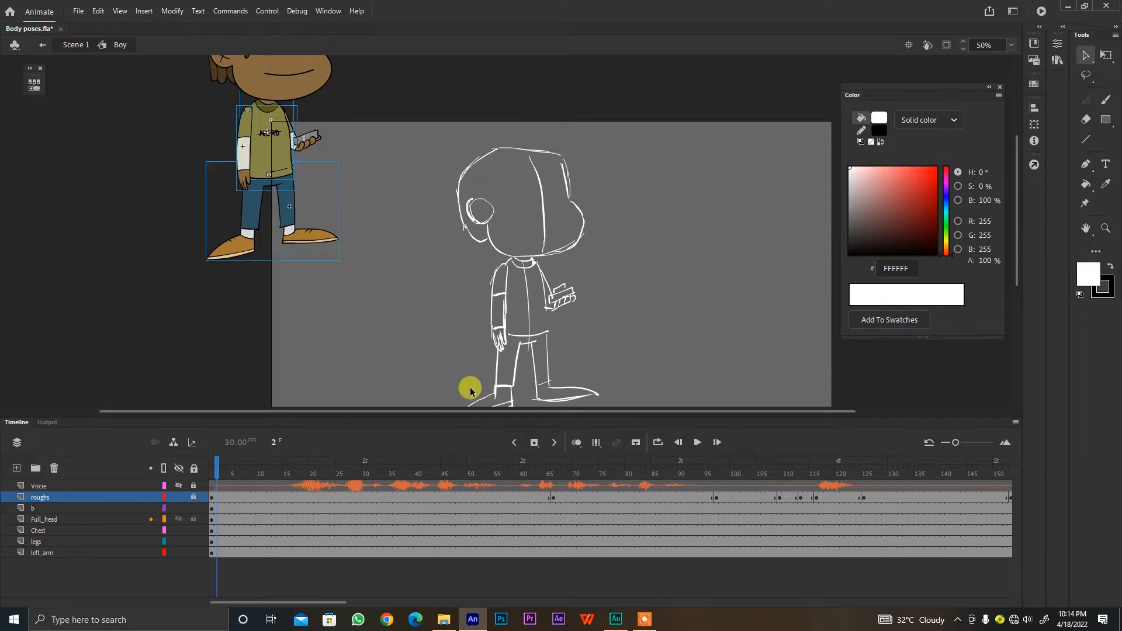
key(ctrl+a)
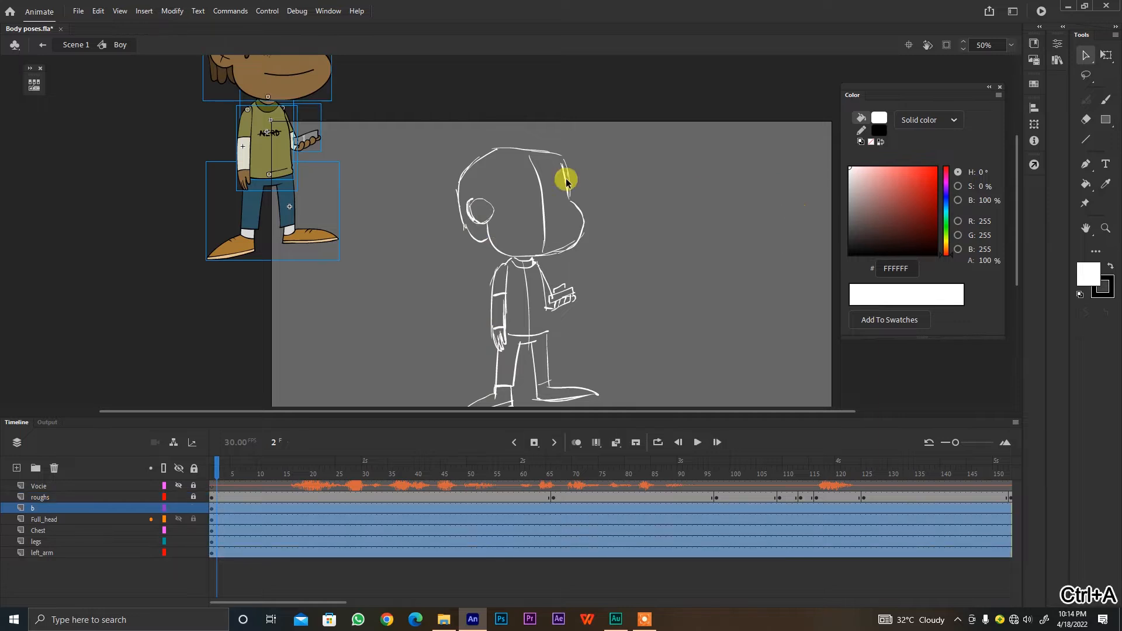
mouse_move(299, 64)
mouse_down()
mouse_move(474, 103)
mouse_move(539, 140)
mouse_move(557, 227)
mouse_up()
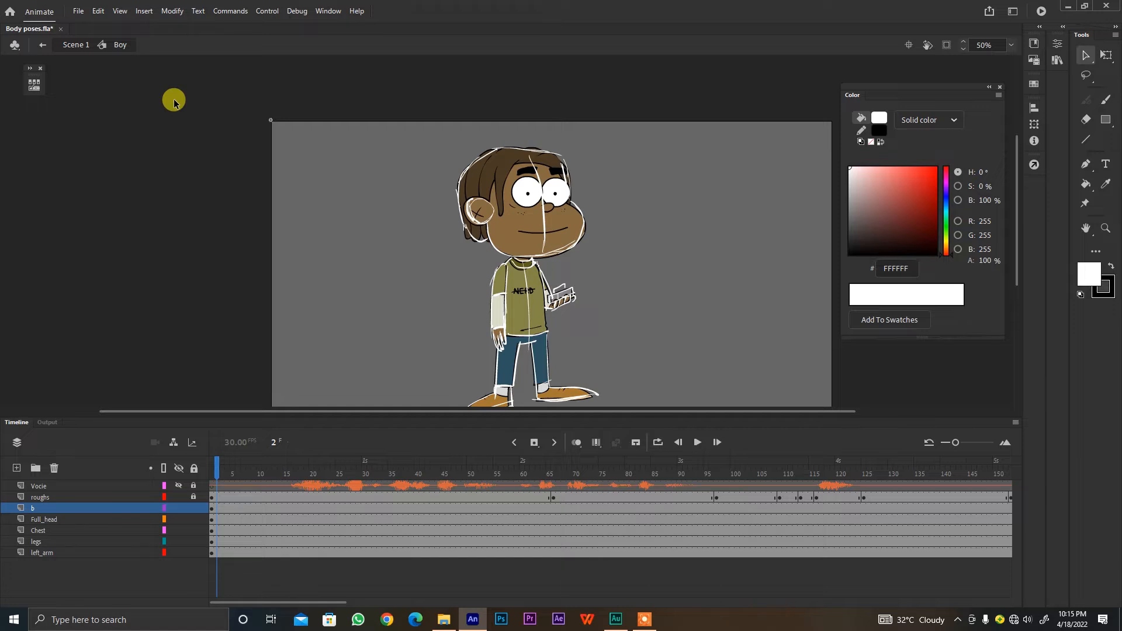
Step: Check the raised-finger rough at frame 66 against the character and delete the empty Layer_2 above roughs
click(552, 467)
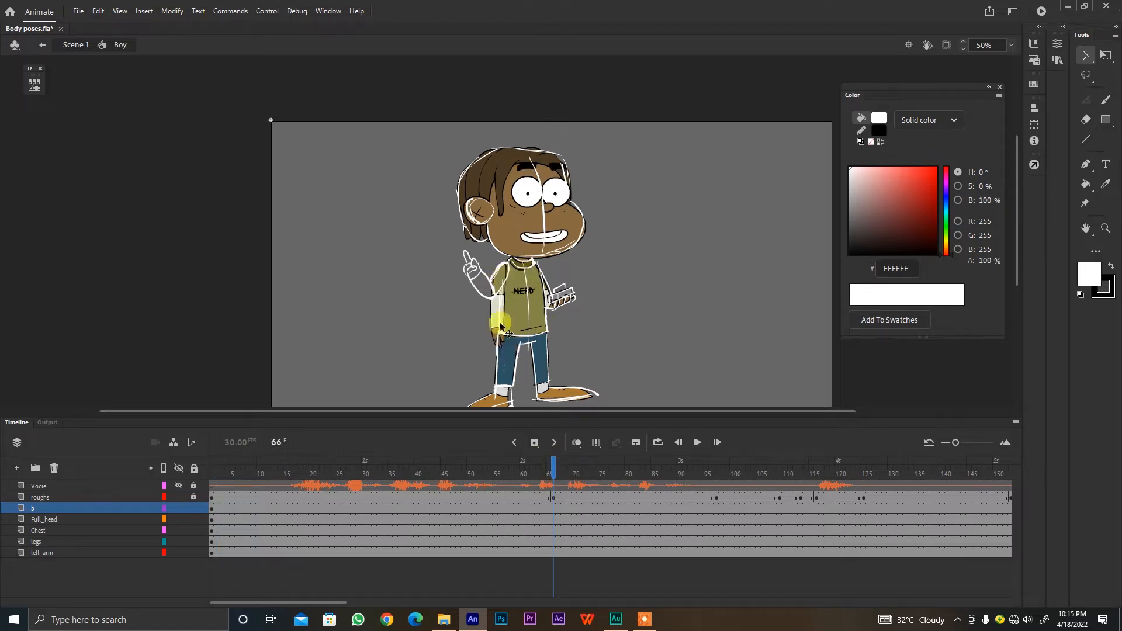
click(512, 288)
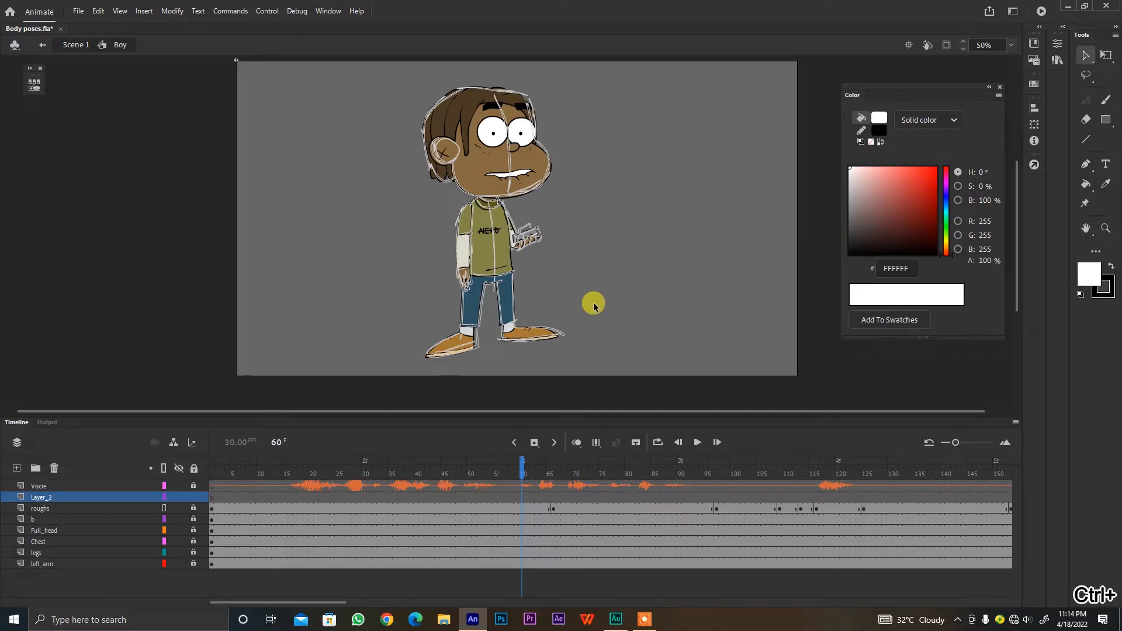
click(54, 468)
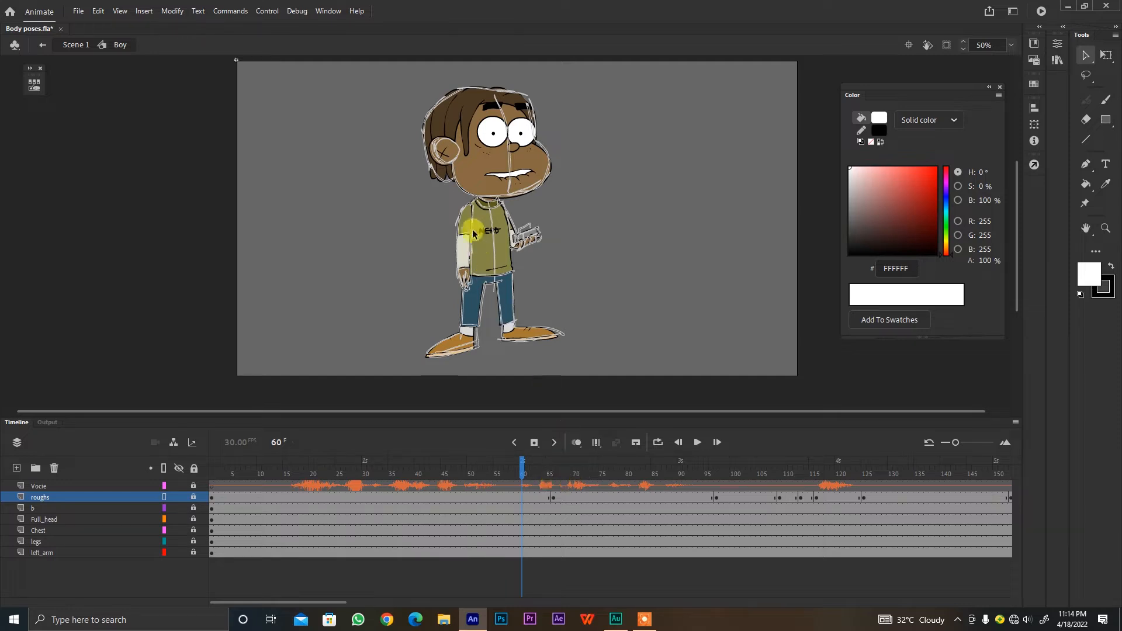
Step: Go to frame 66, unlock the b, Full_head and Chest layers, and select the hanging arm on layer b
click(552, 465)
click(556, 465)
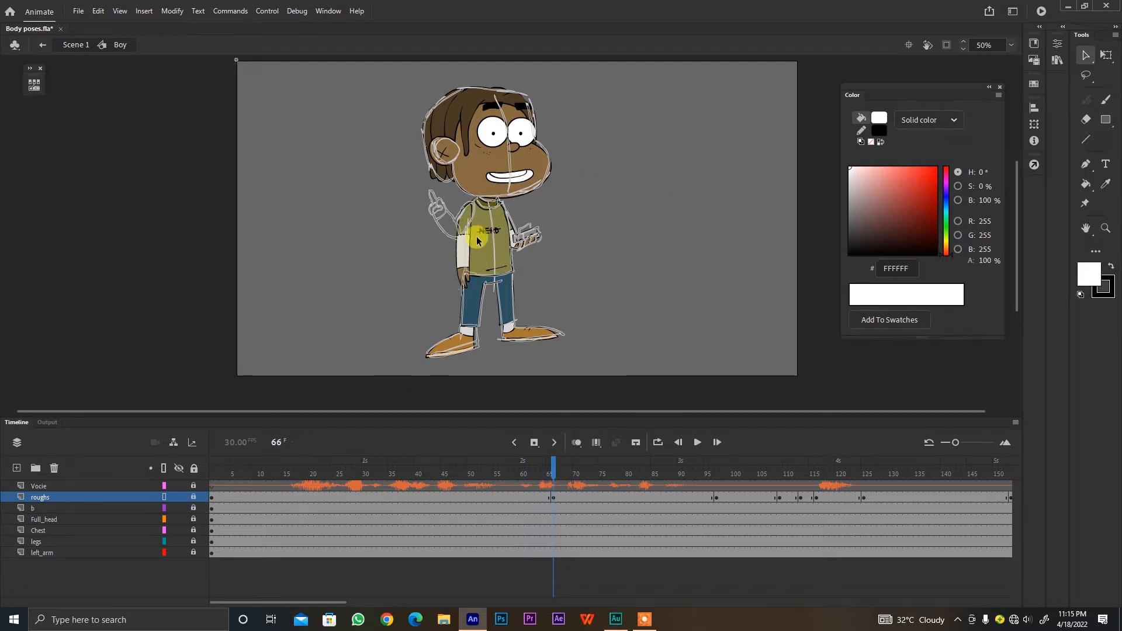
drag(194, 508, 194, 529)
click(496, 278)
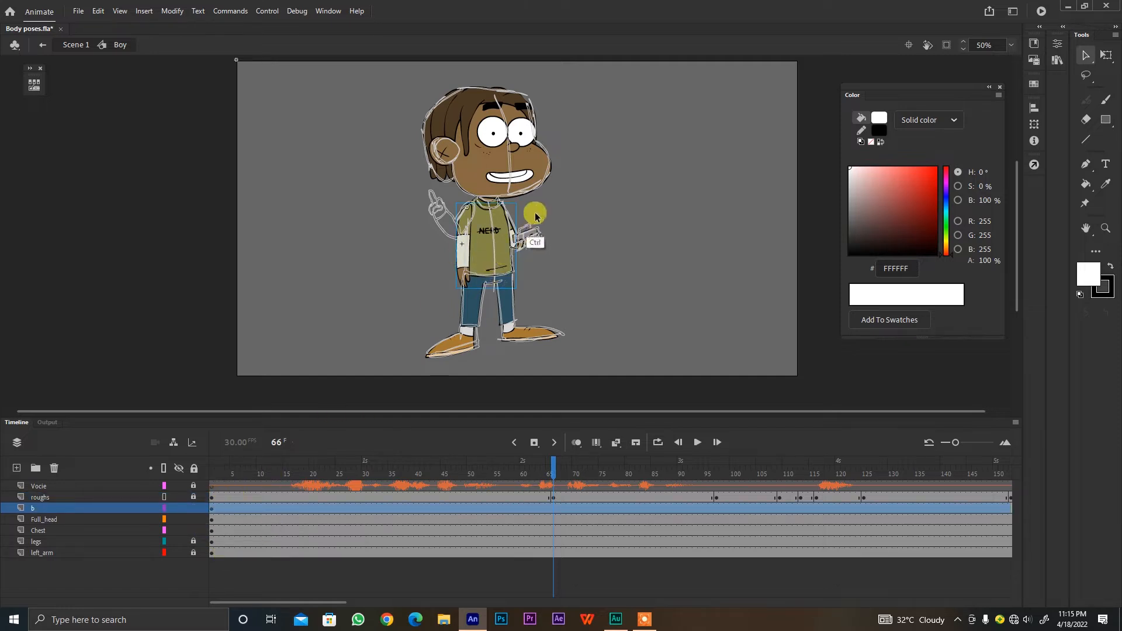
key(ctrl+BackSpace)
key(ctrl+equal)
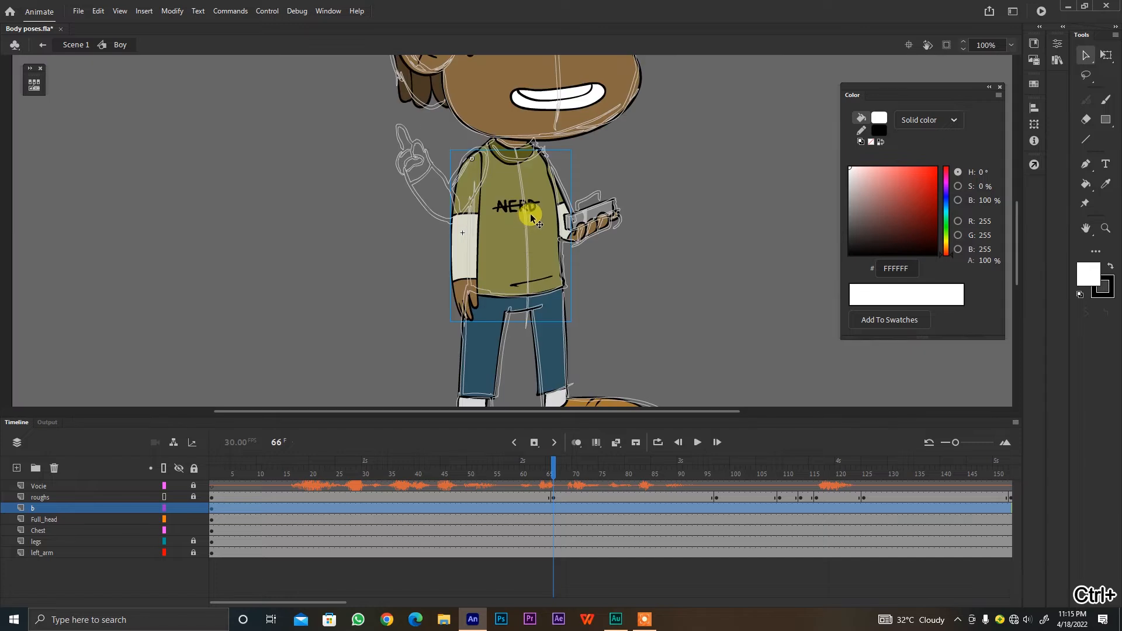
drag(556, 218, 664, 264)
key(ctrl+equal)
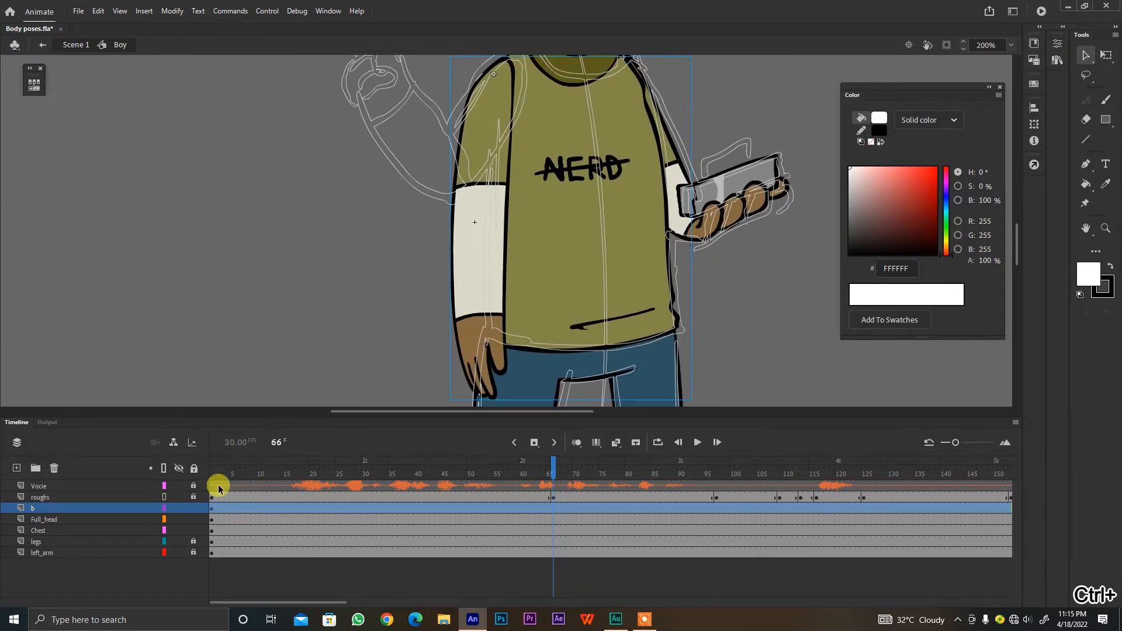
click(194, 496)
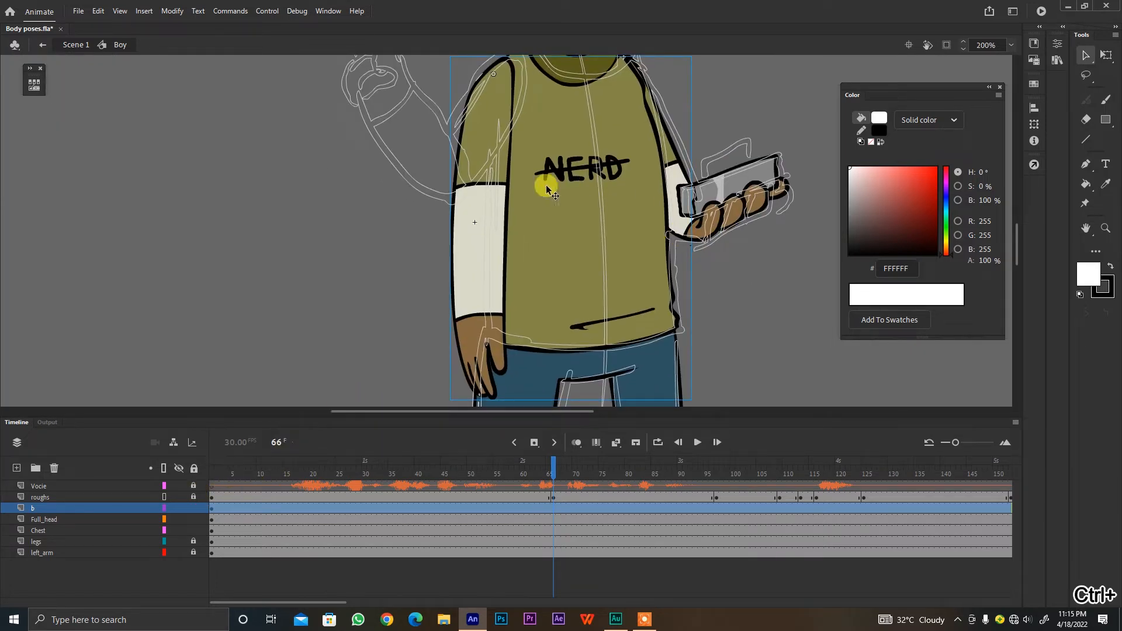
Step: Undo the trial move of the hanging arm and insert a blank keyframe at frame 66 on layer b
drag(499, 225, 425, 319)
key(ctrl+z)
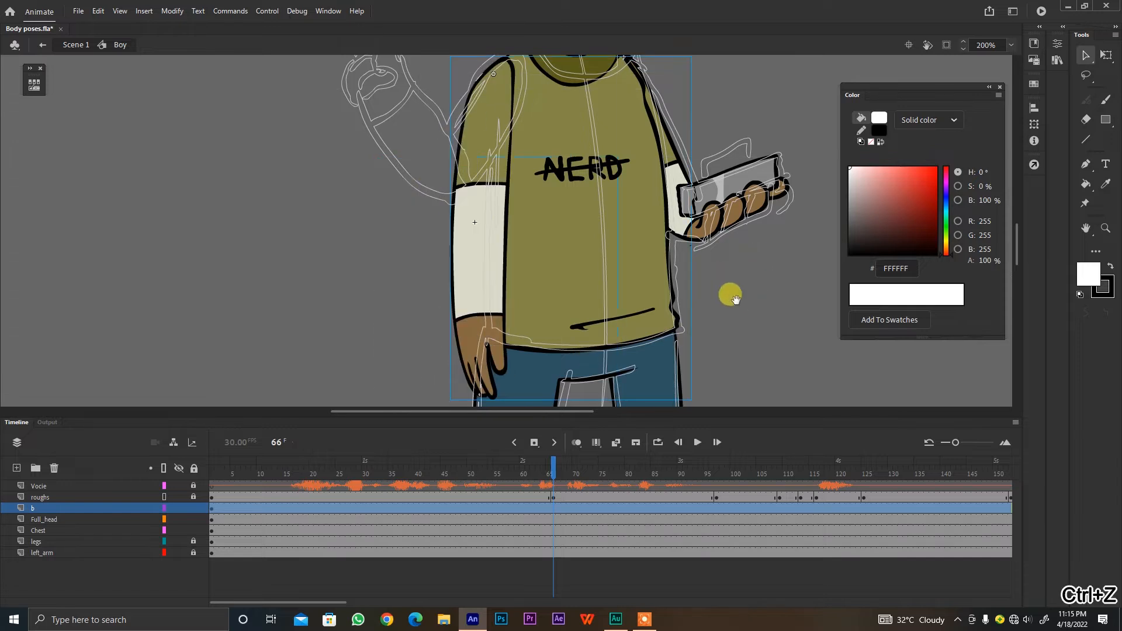
drag(732, 302, 730, 298)
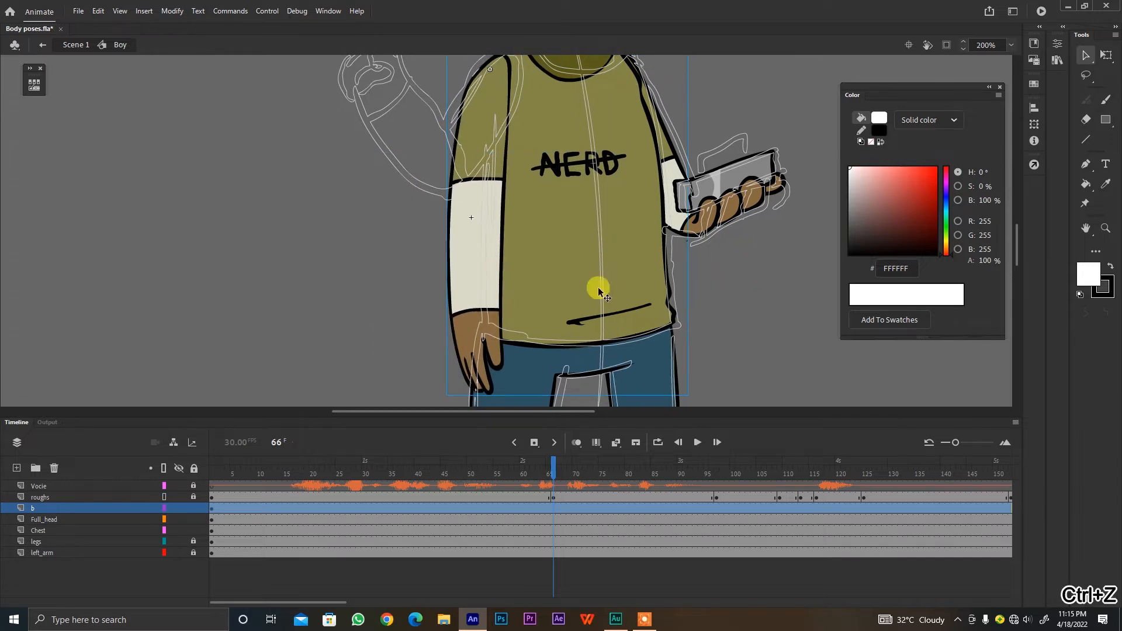
click(554, 509)
right_click(554, 507)
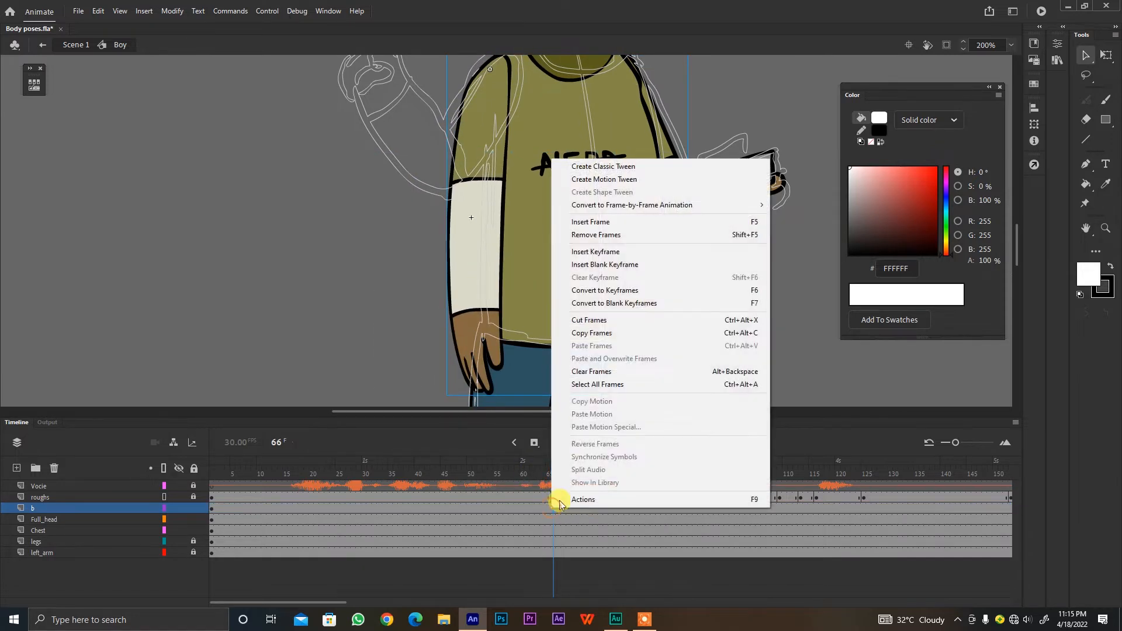
click(619, 265)
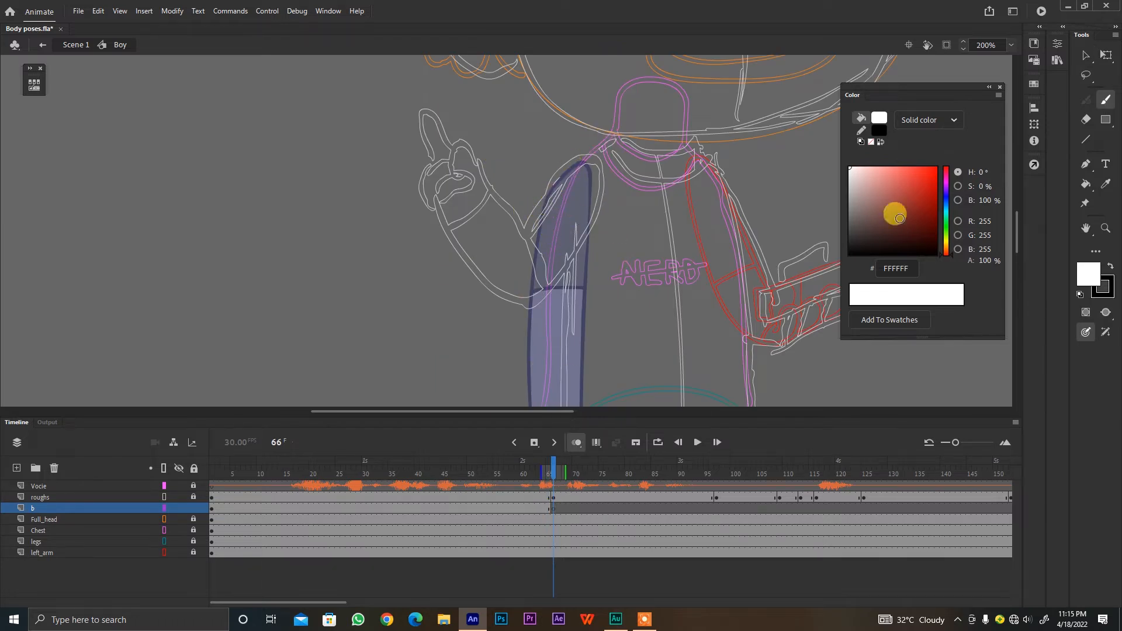
Step: Set the fill colour to black (000000) and brush the upper arm outline over the raised-finger rough at frame 66 on layer b
drag(864, 198, 787, 368)
click(557, 509)
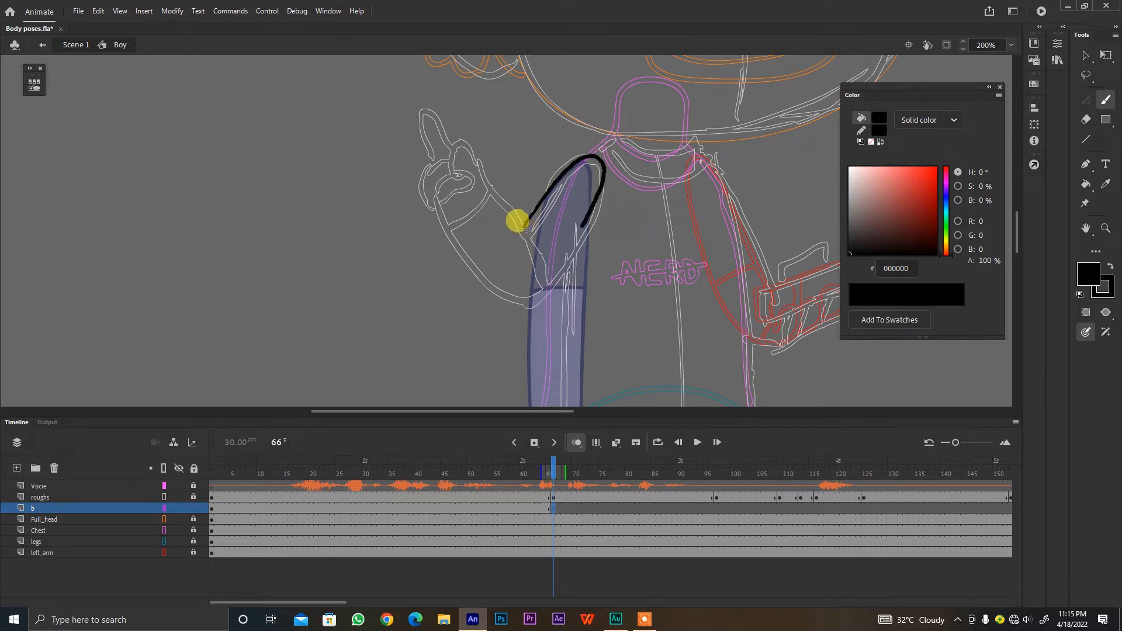
drag(517, 221, 494, 280)
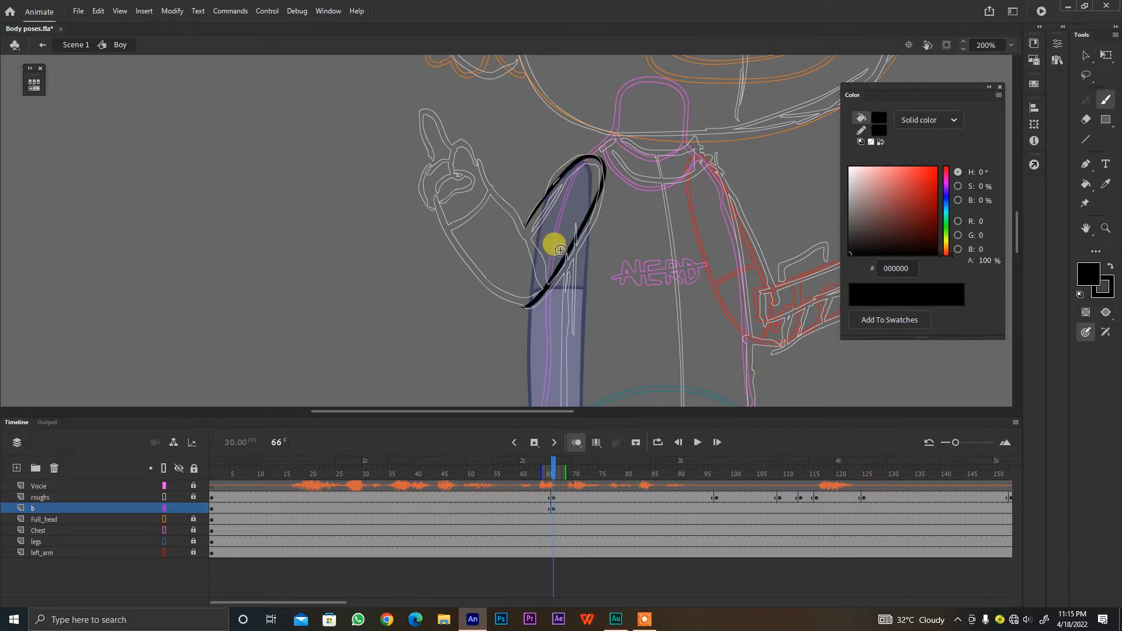
Step: Move the roughs layer below left_arm and ink the rest of the raised forearm and pointing hand on layer b
drag(67, 500, 70, 554)
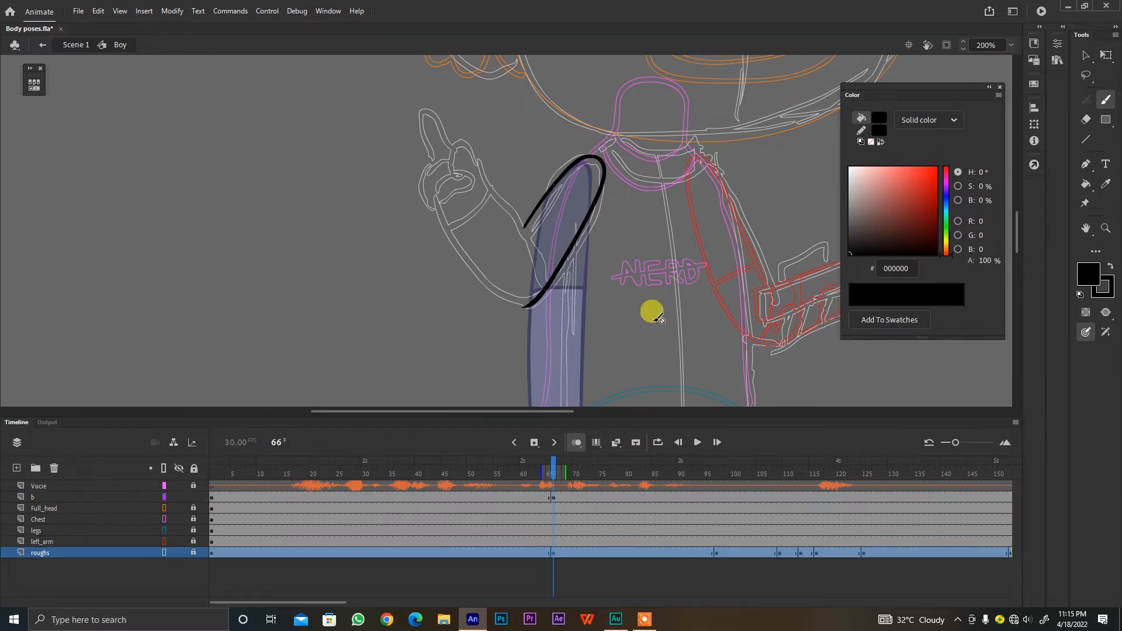
ctrl+click(547, 294)
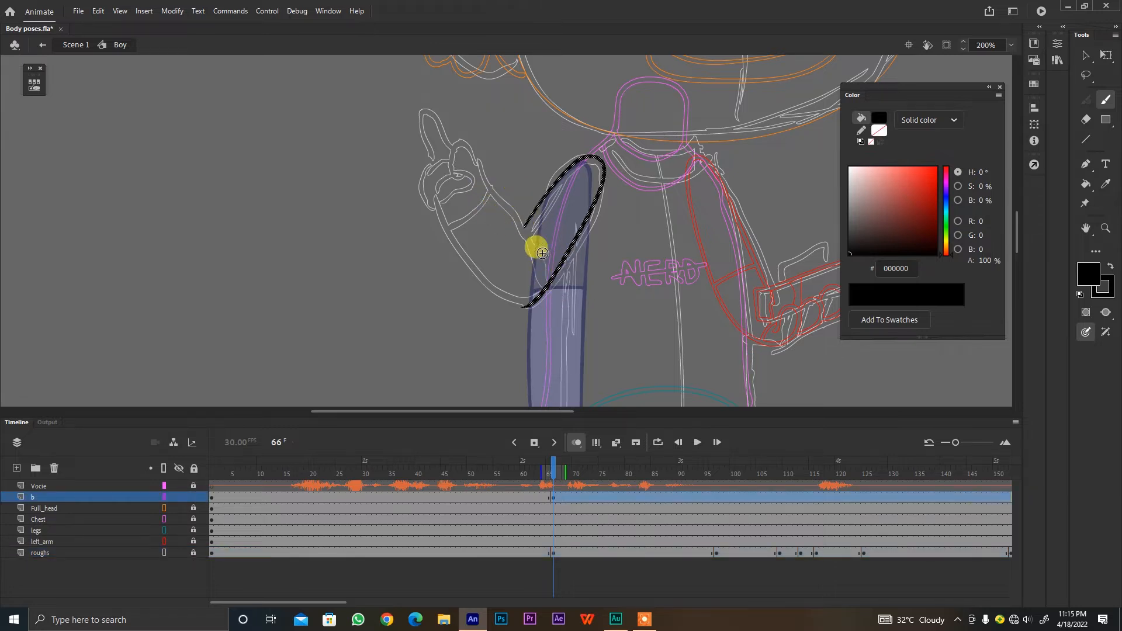
ctrl+click(641, 351)
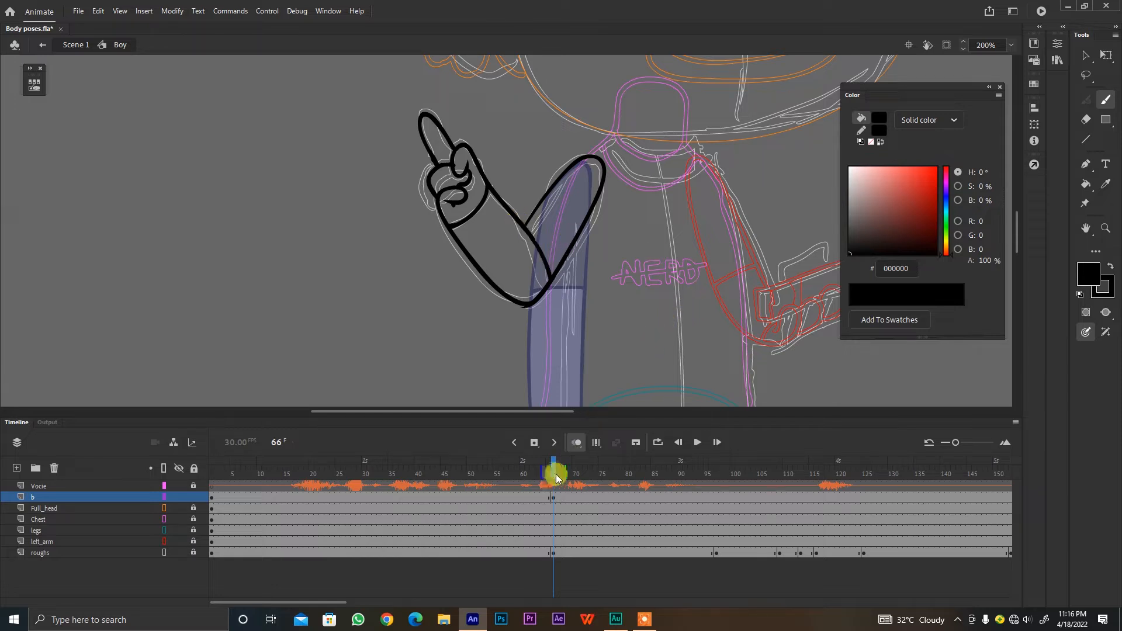
Step: Examine the roughs of the next poses from frame 97 to frame 113 and beyond against the character
drag(556, 474, 554, 474)
drag(709, 471, 717, 464)
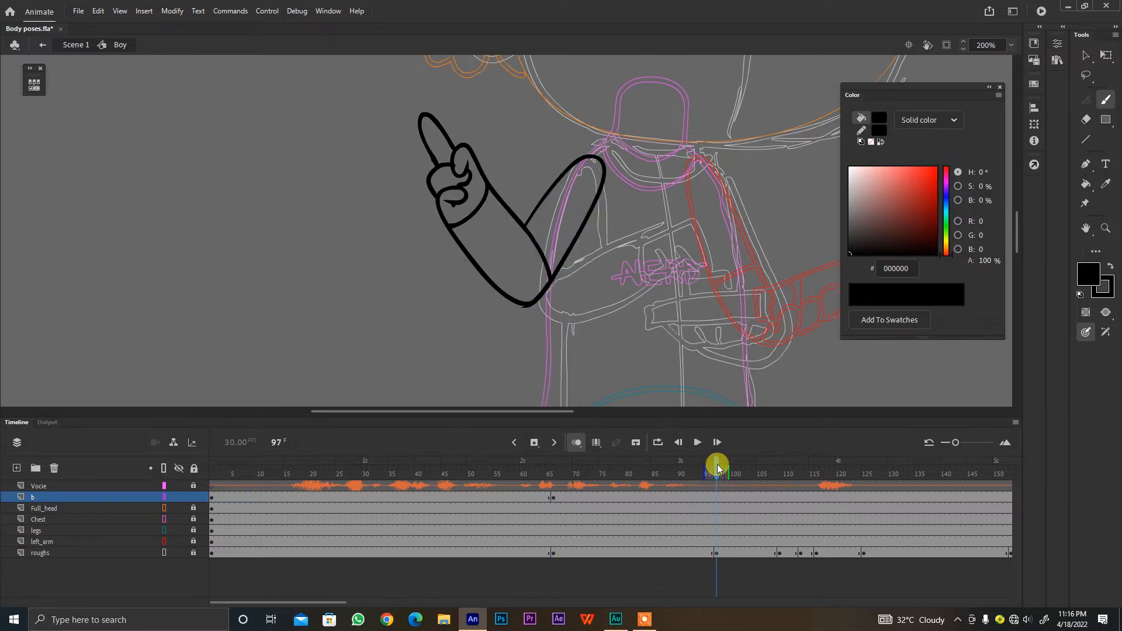
scroll(746, 343, down, 5)
key(ctrl+minus)
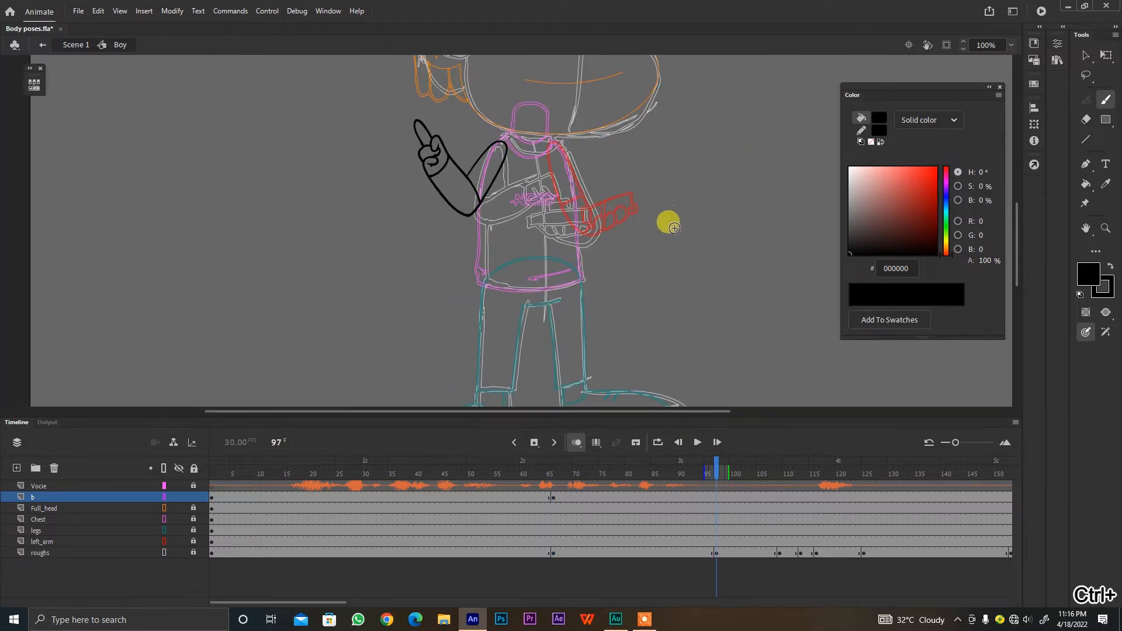
key(v)
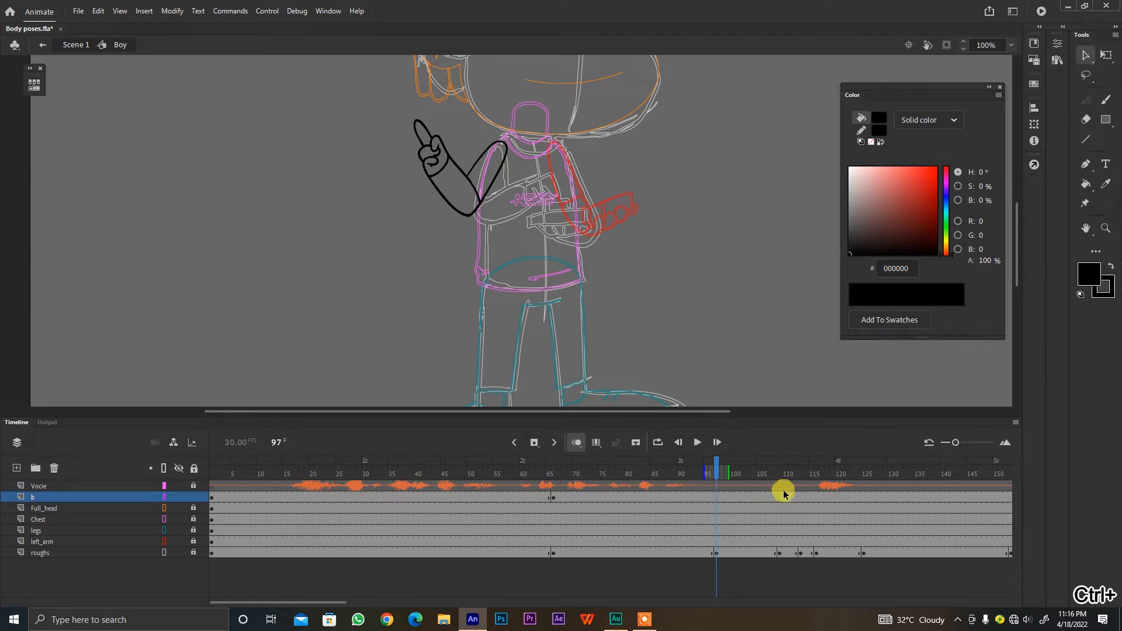
drag(781, 469, 780, 476)
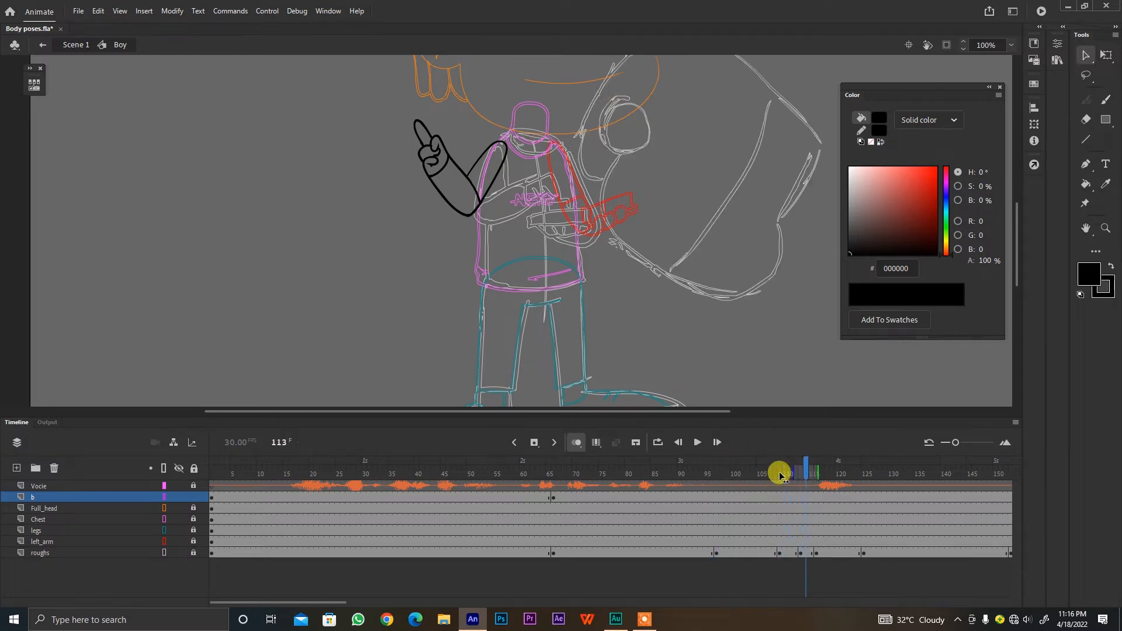
key(period)
key(period)
key(period)
key(period)
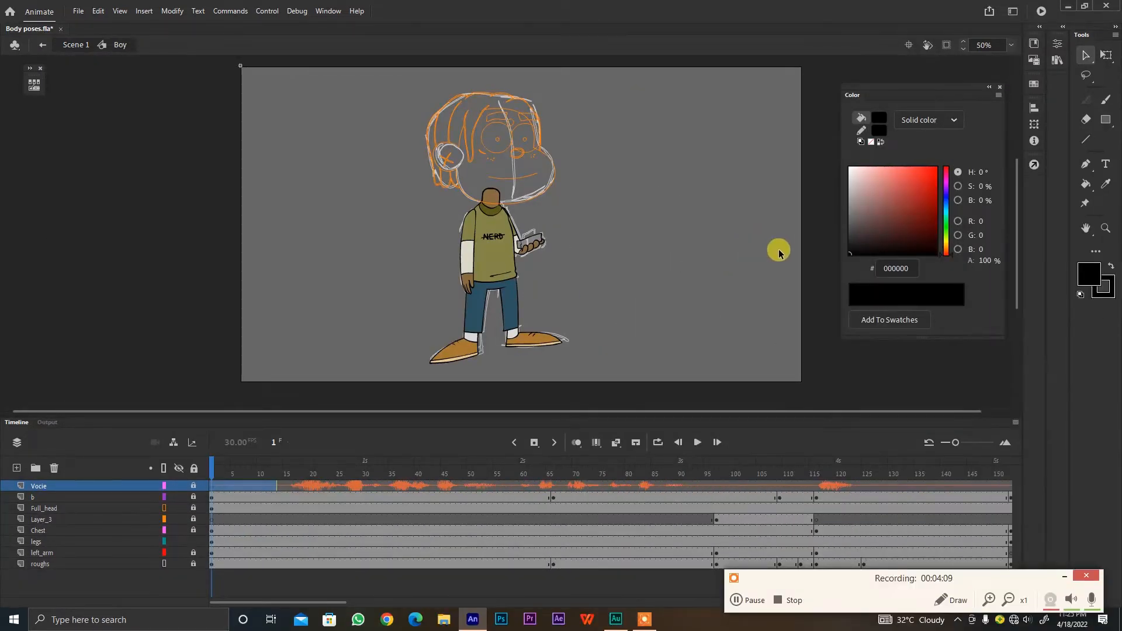
Step: Review the body poses in order at frames 1, 66, 97, 110 and 116, comparing the inked arms with the roughs
click(212, 465)
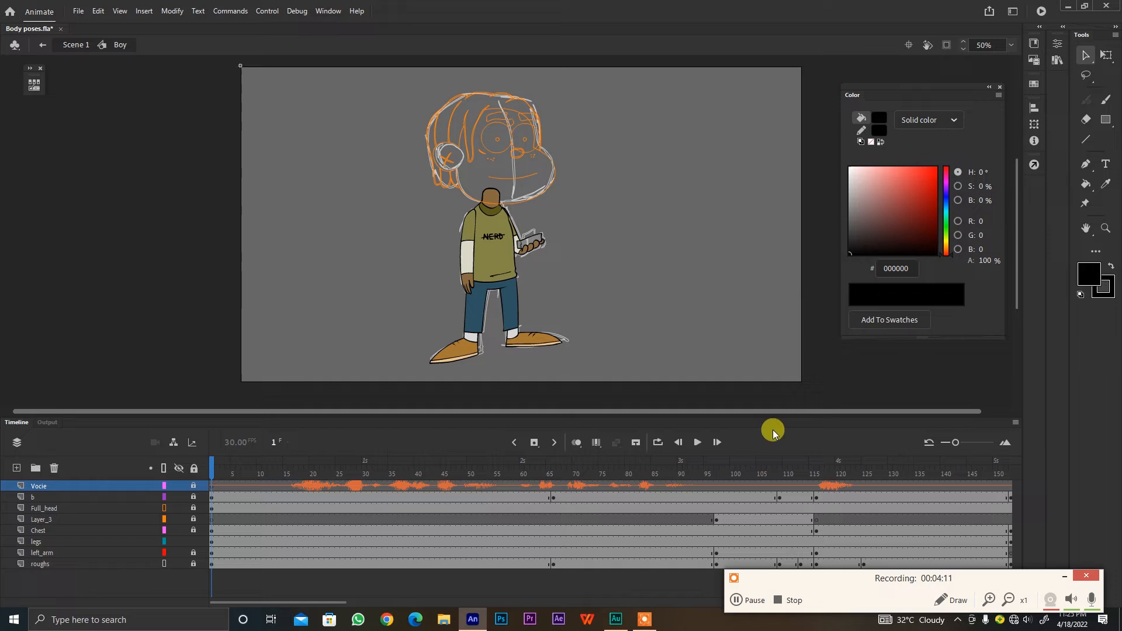
click(547, 471)
key(period)
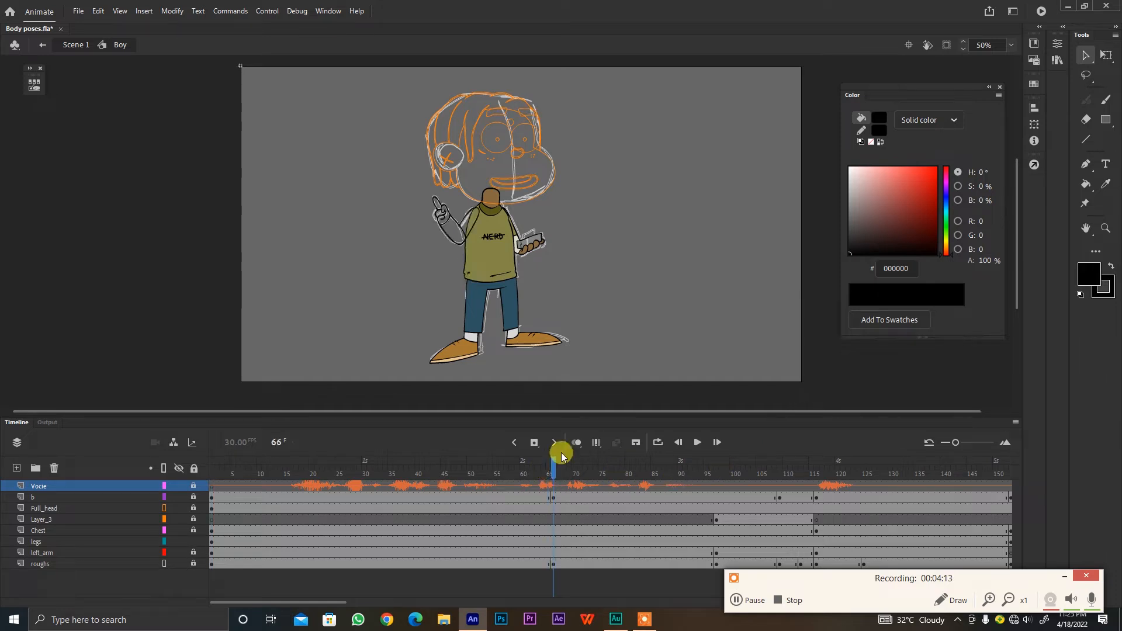
key(ctrl+equal)
drag(569, 220, 611, 239)
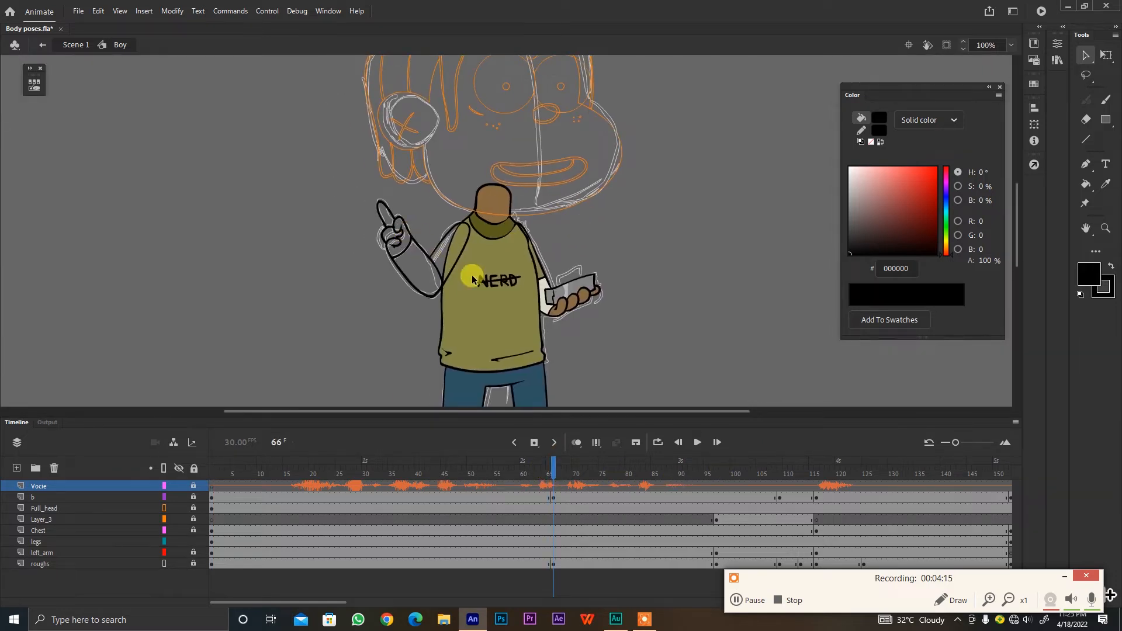
click(714, 475)
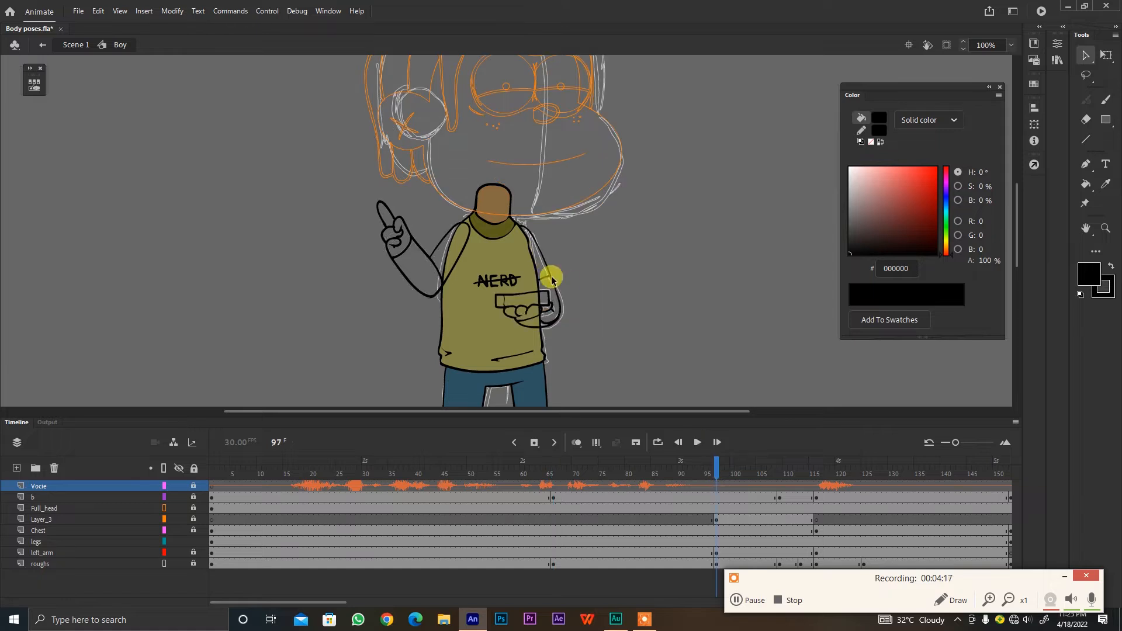
click(783, 470)
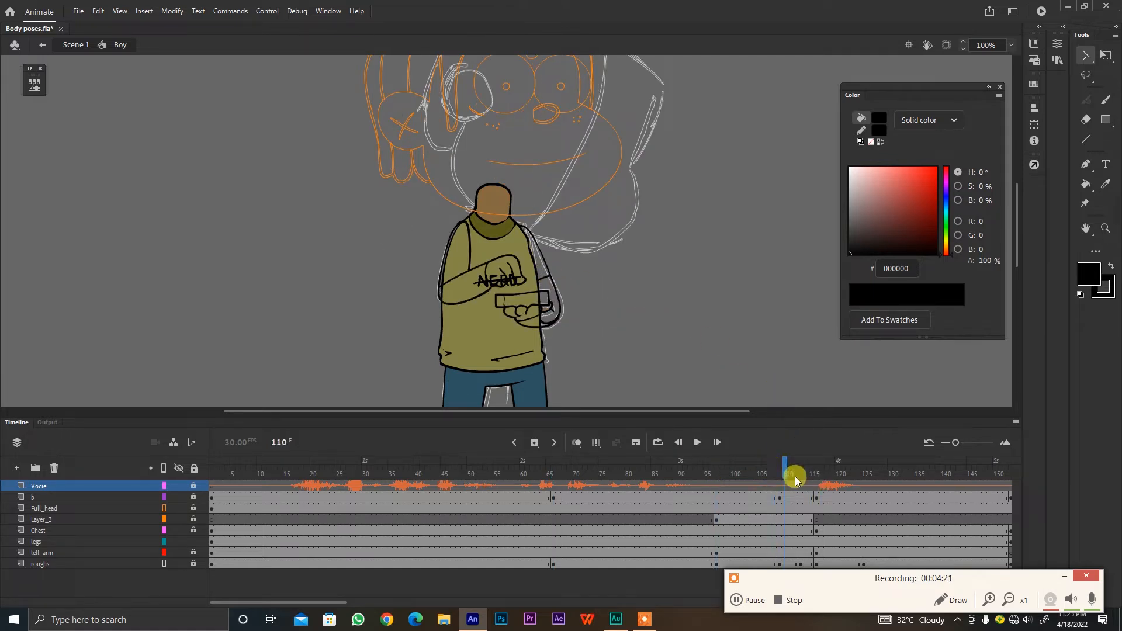
click(804, 474)
key(period)
key(period)
drag(802, 342, 766, 273)
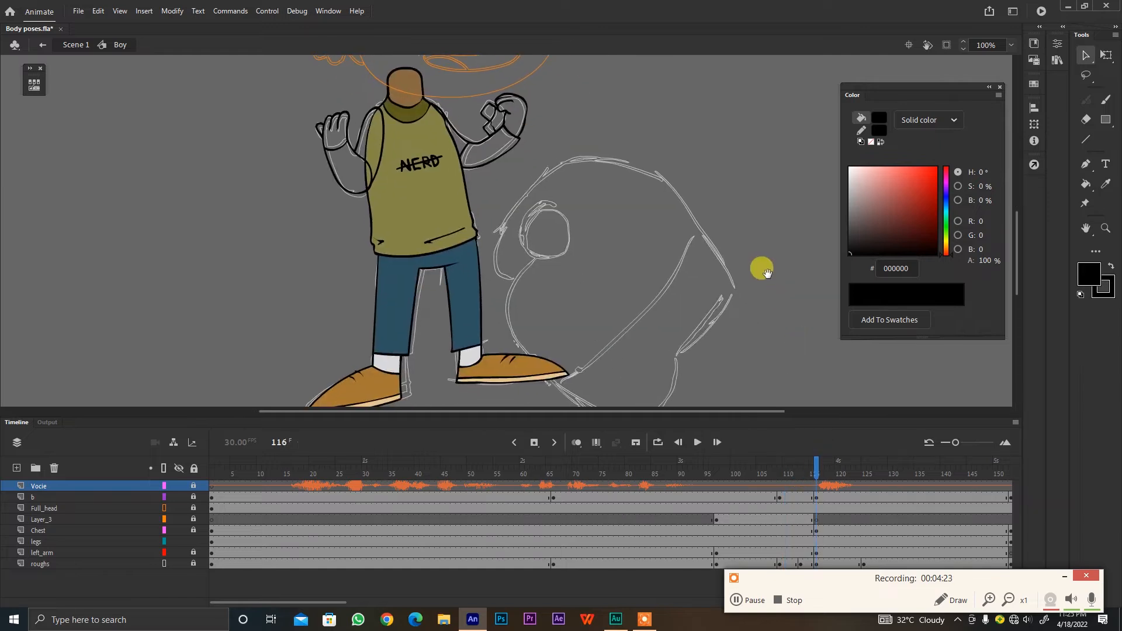
scroll(695, 203, up, 2)
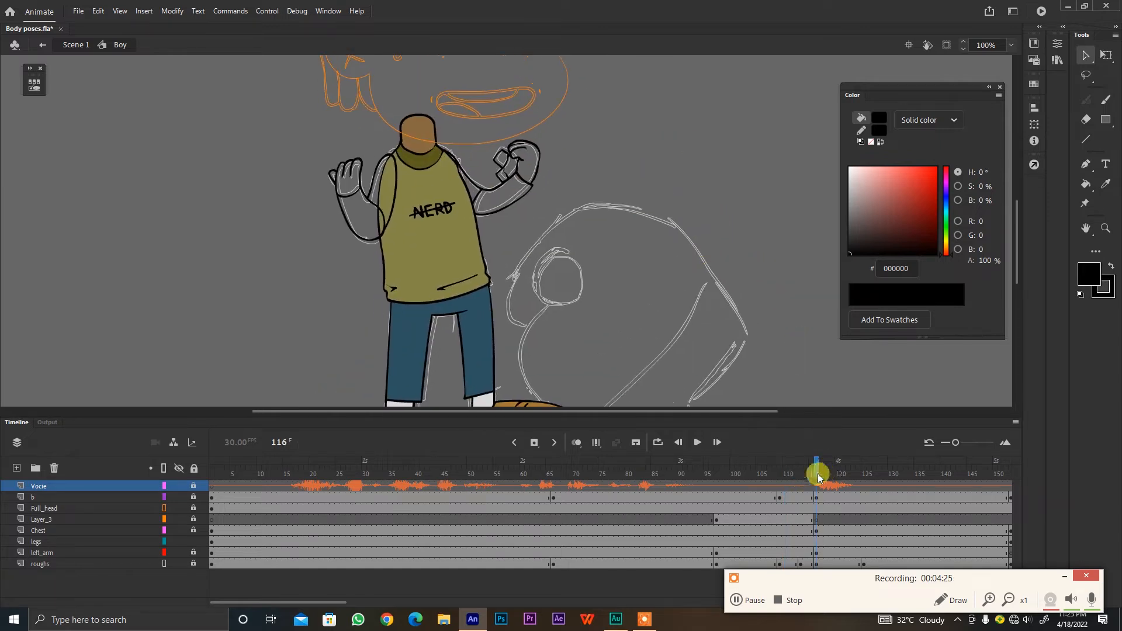
Step: Play through the poses with the coloured head, stop at frame 84 and lock the Full_head layer
key(Return)
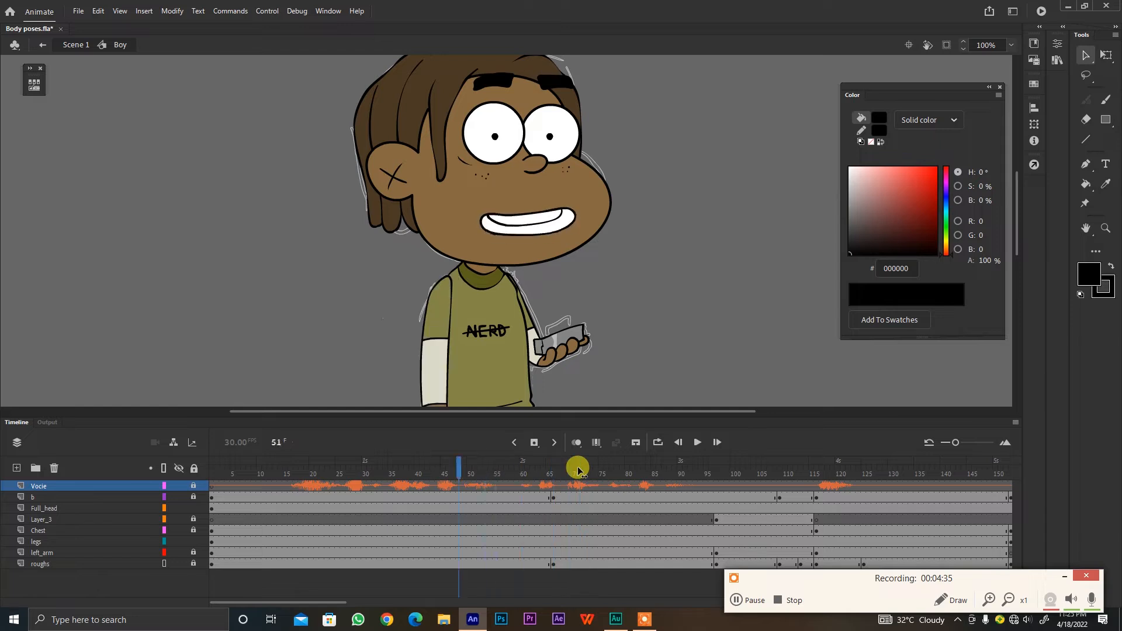
drag(578, 468, 647, 467)
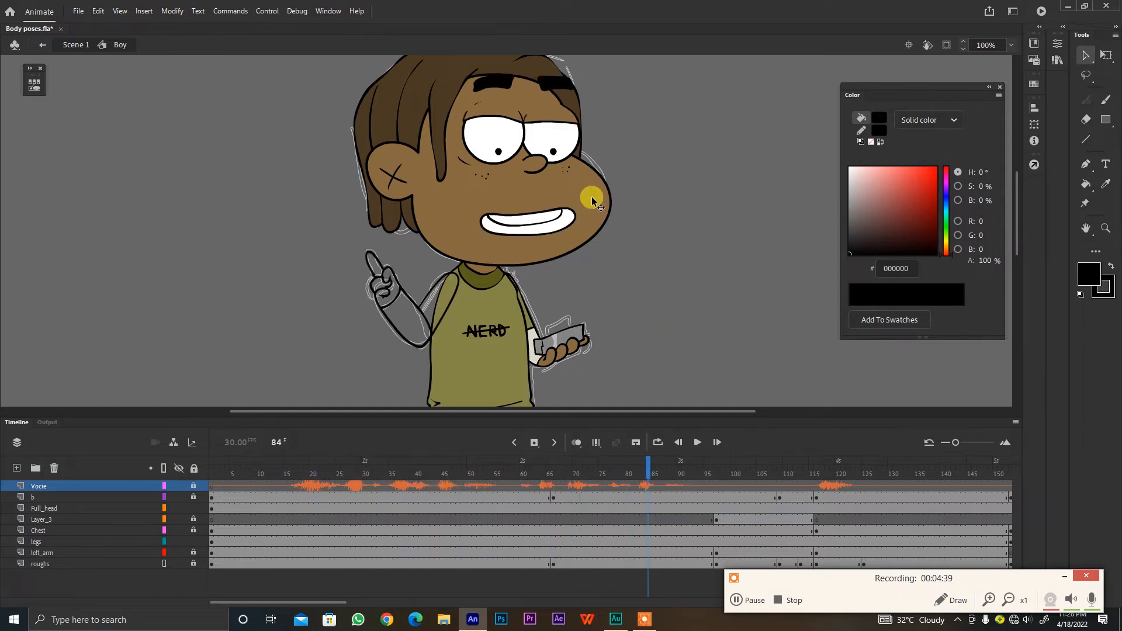
drag(628, 168, 623, 207)
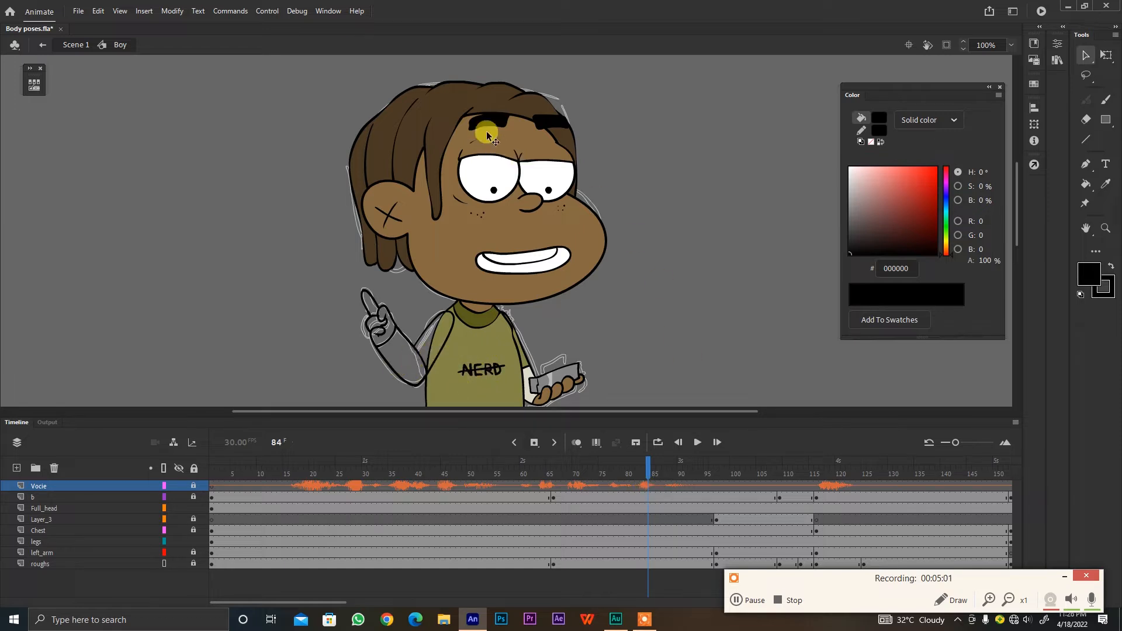
click(549, 172)
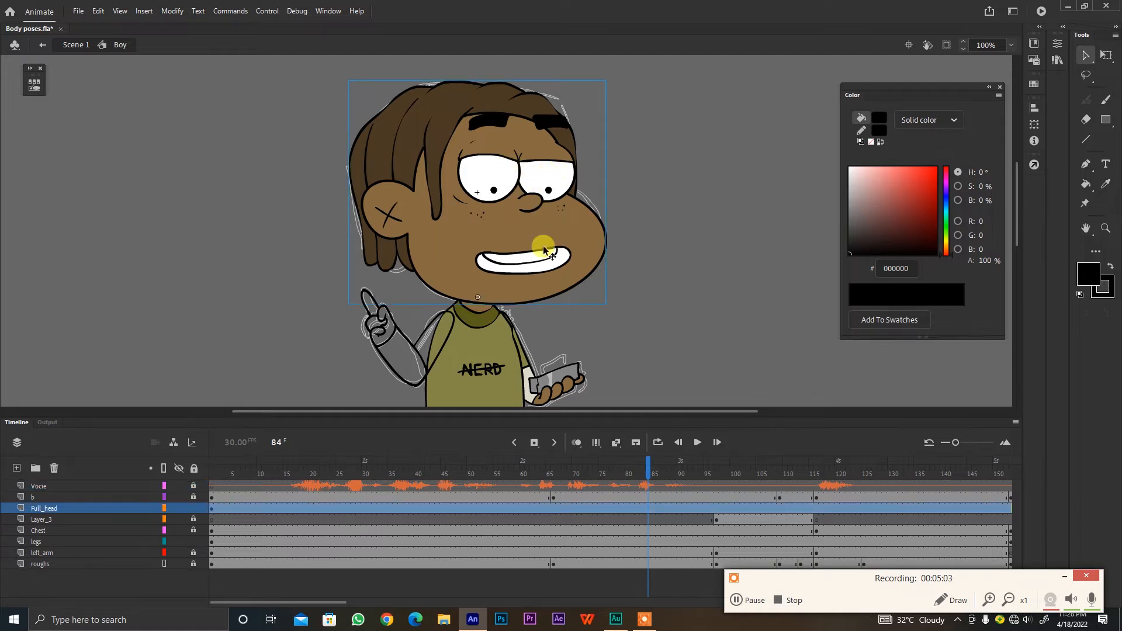
click(193, 507)
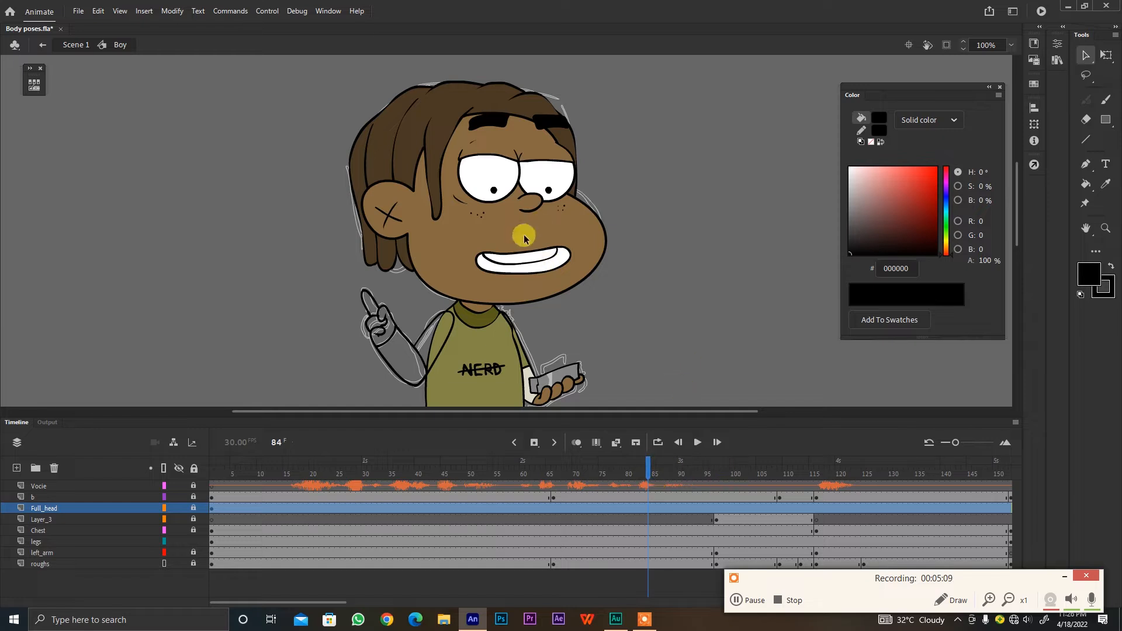
Step: Select Layer_3 and examine the inked hand holding the button across the chest at frame 97
scroll(689, 309, down, 5)
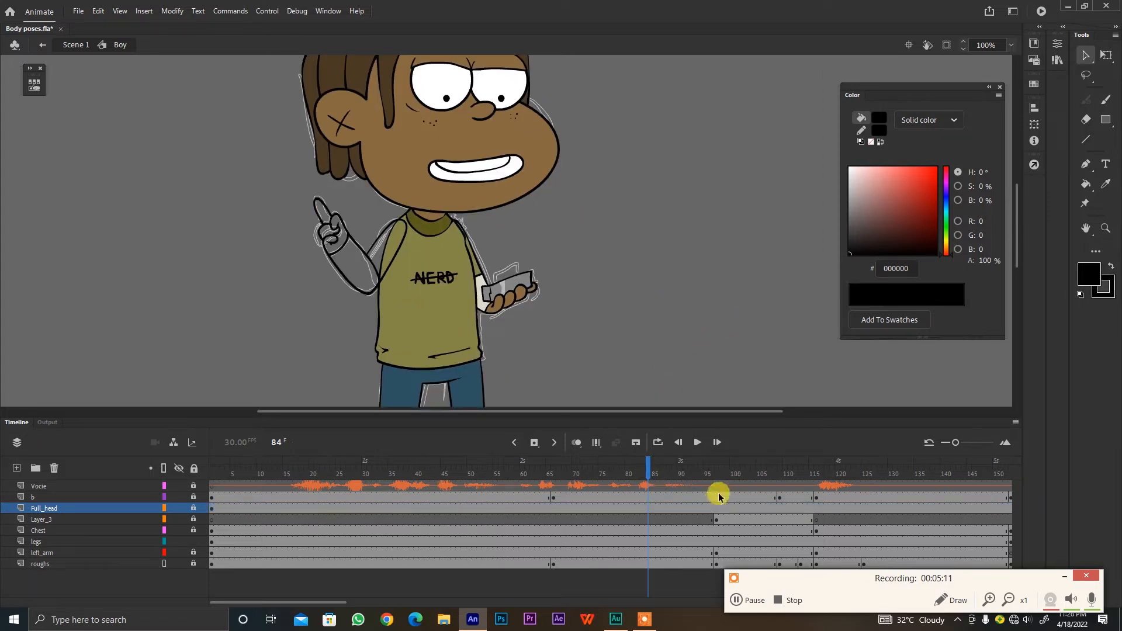
click(114, 524)
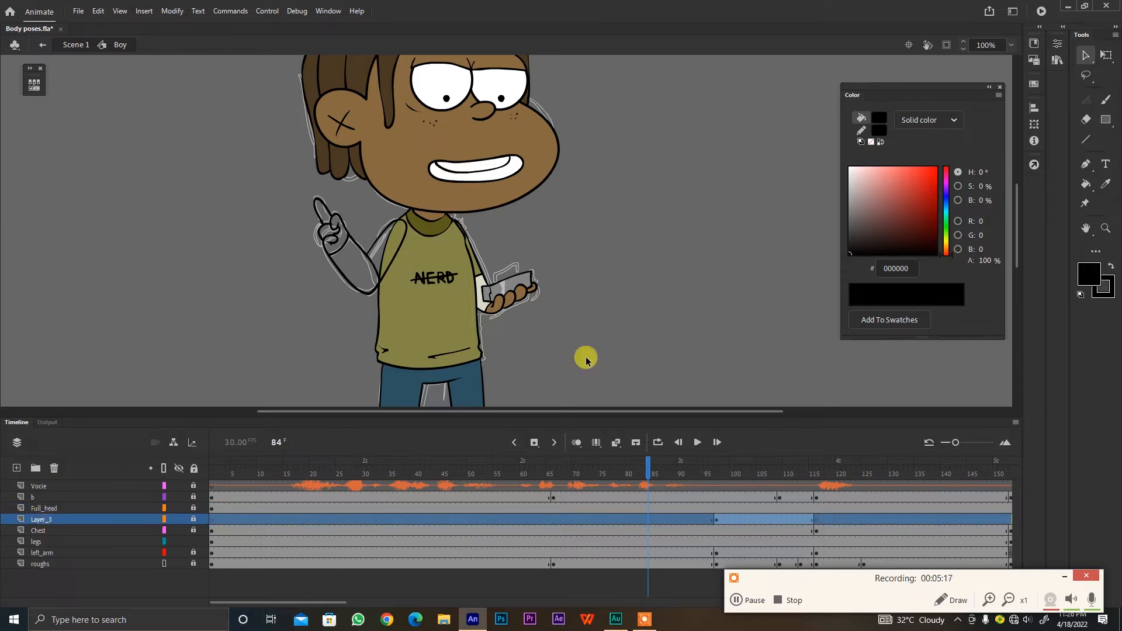
click(717, 474)
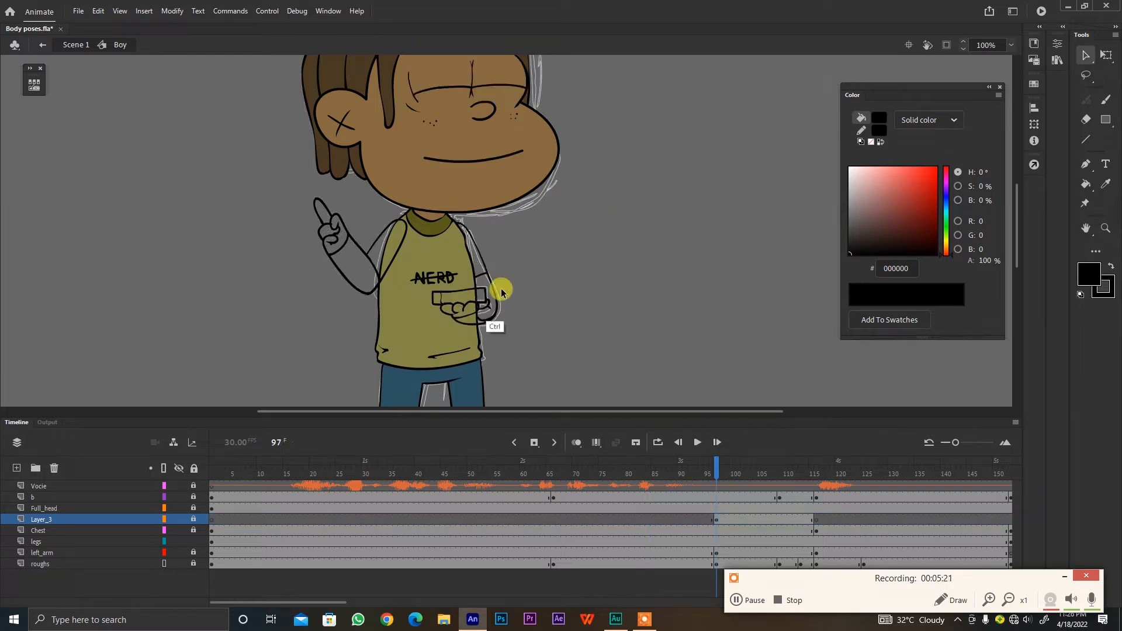
scroll(501, 292, up, 3)
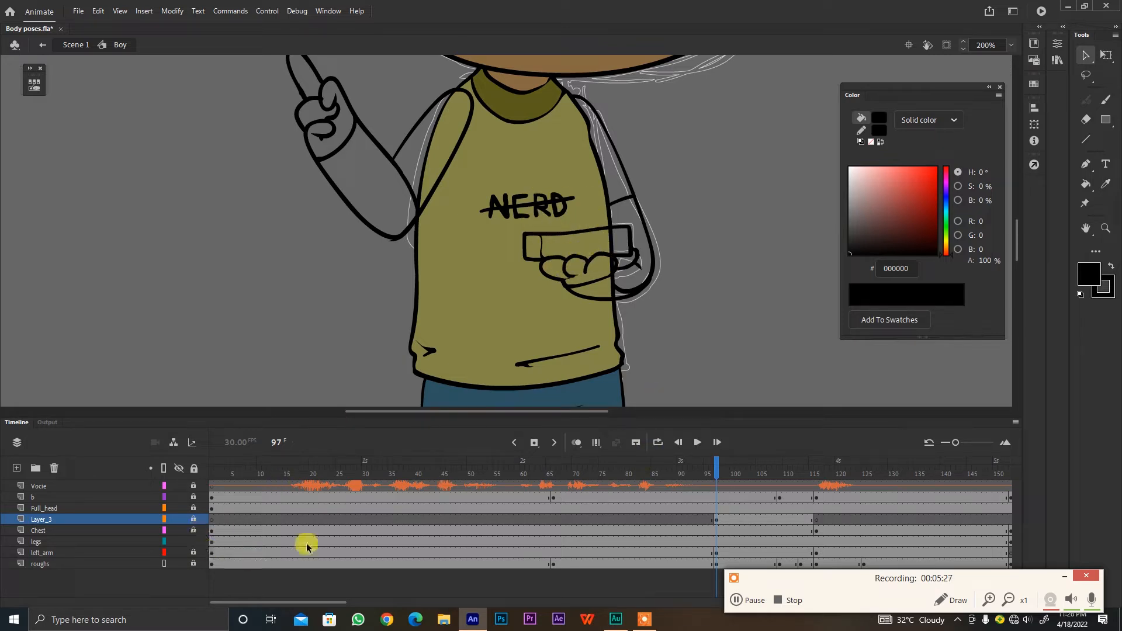
Step: Unlock the left_arm layer, try moving the arm with the button at frame 95, and undo the move
click(92, 553)
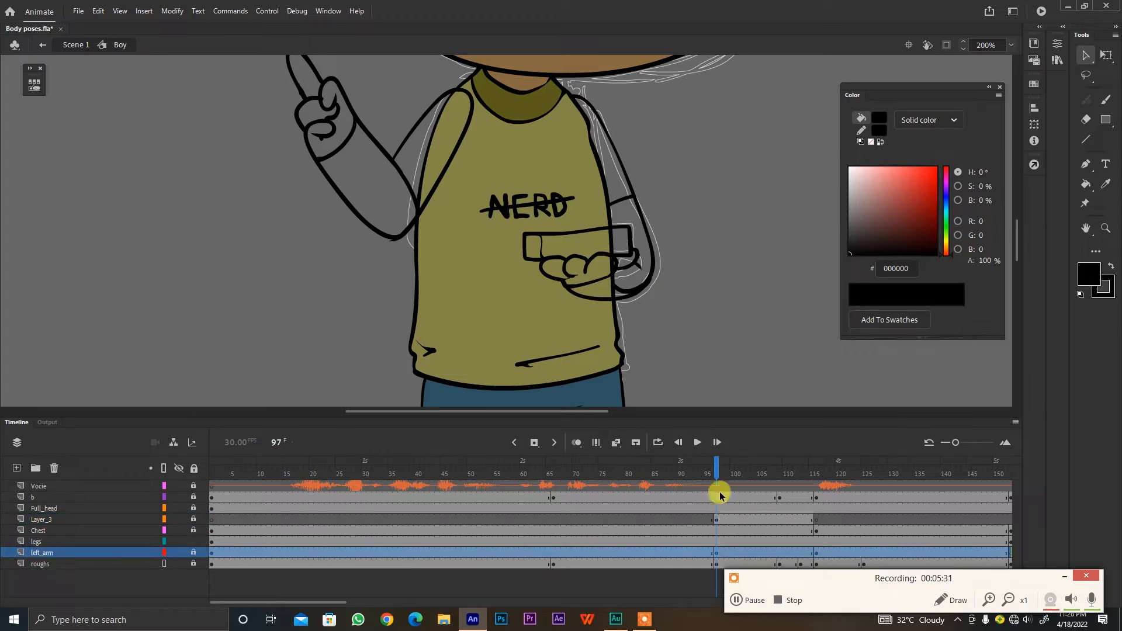
click(708, 461)
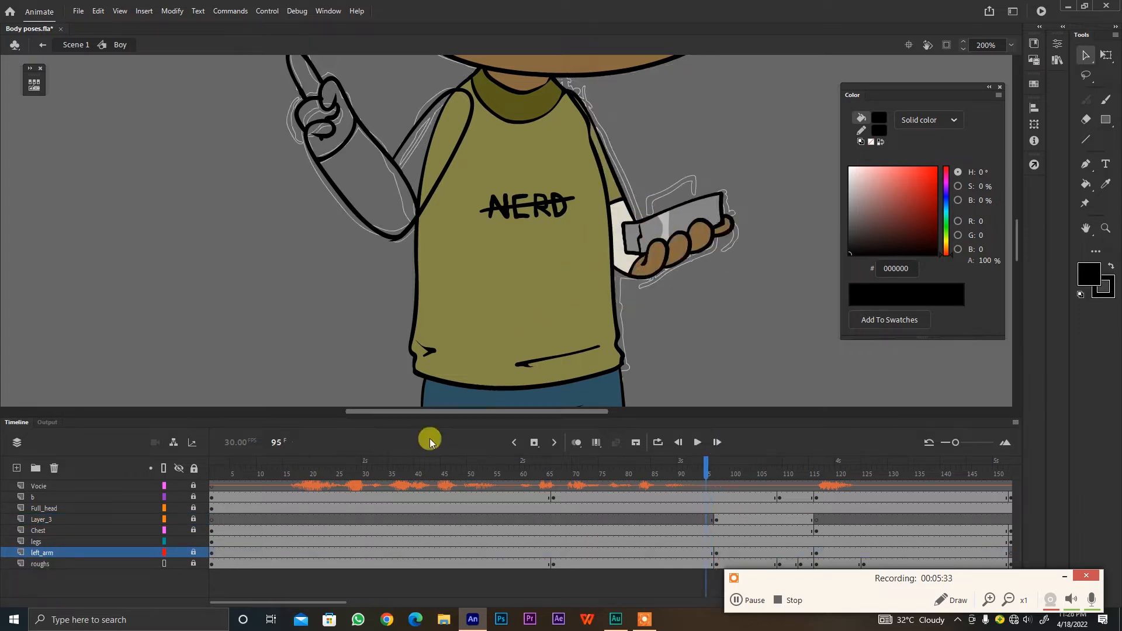
click(193, 552)
click(667, 248)
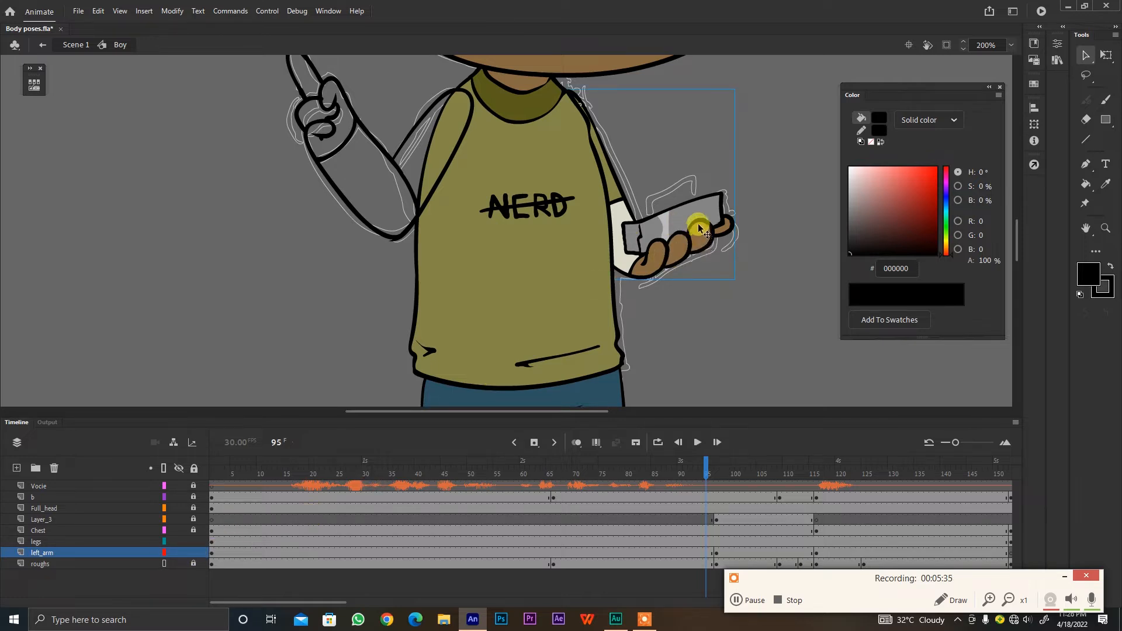
mouse_move(698, 225)
mouse_down()
mouse_move(723, 214)
mouse_move(650, 273)
mouse_move(579, 265)
mouse_move(551, 299)
mouse_move(636, 245)
mouse_move(732, 234)
mouse_up()
key(ctrl+z)
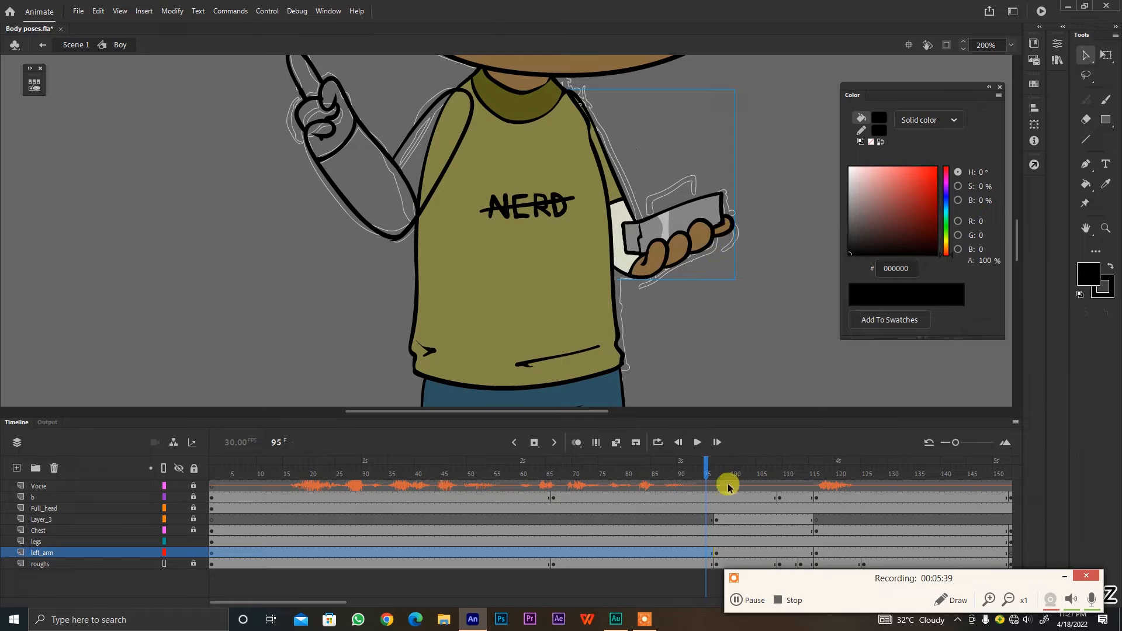
Step: At frame 97, hide all layers except left_arm to isolate the arm, and show Layer_3 with the hand again
click(716, 472)
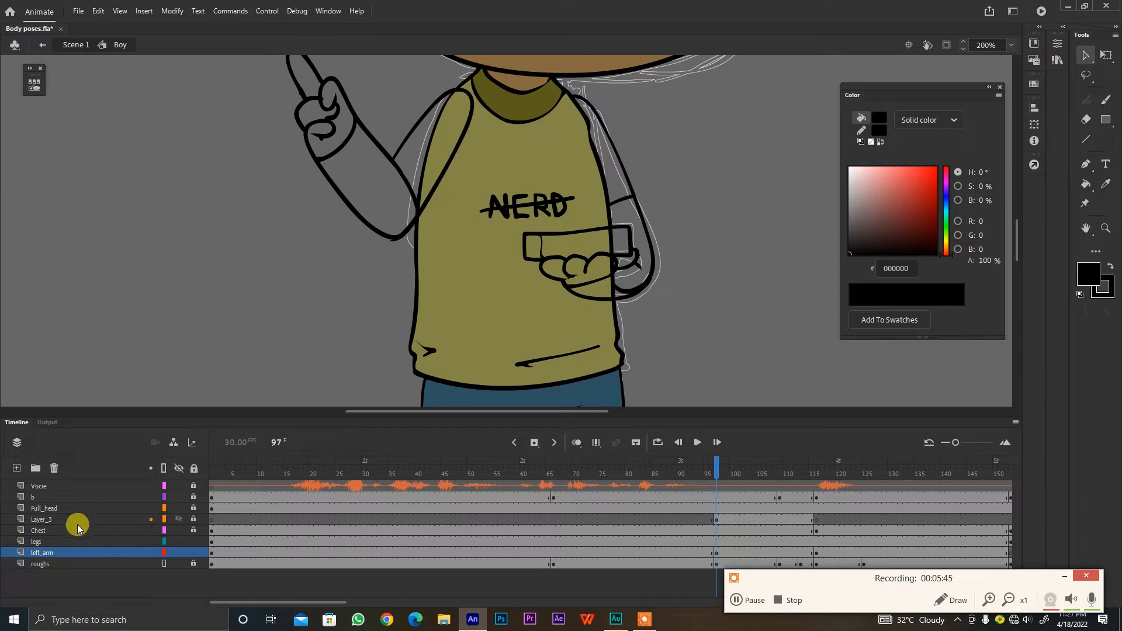
click(55, 528)
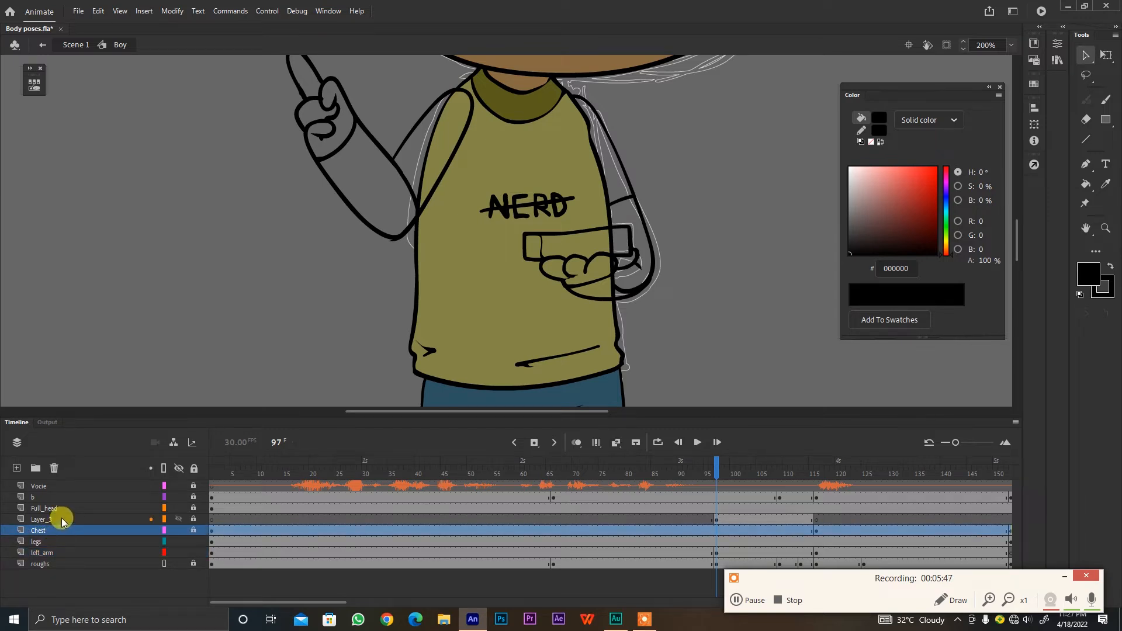
click(62, 520)
click(181, 519)
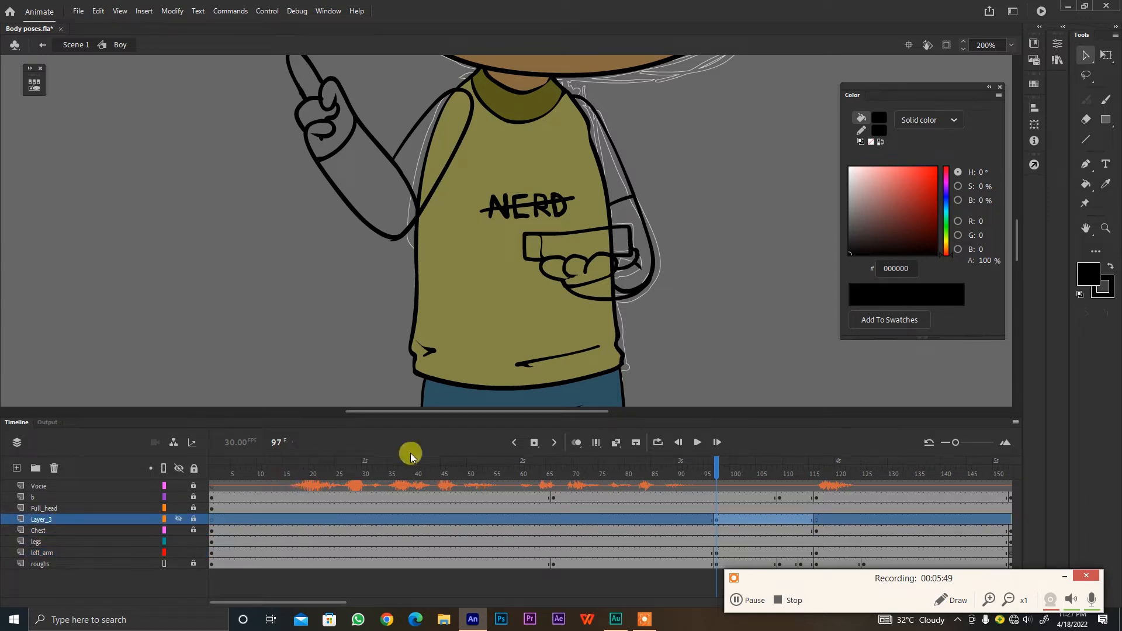
click(178, 468)
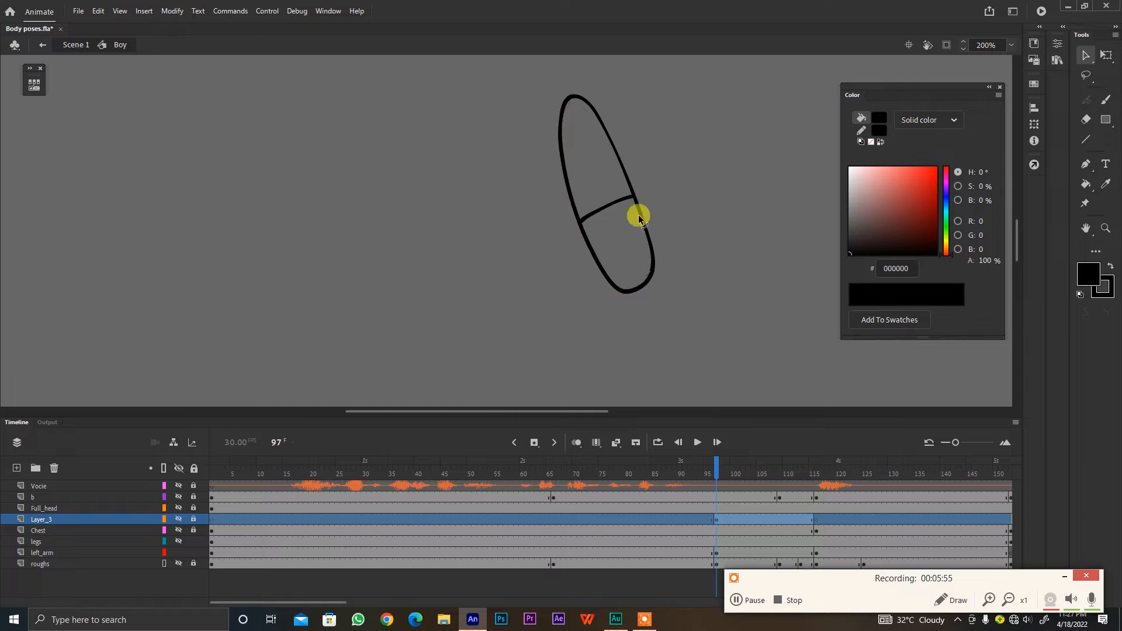
click(179, 519)
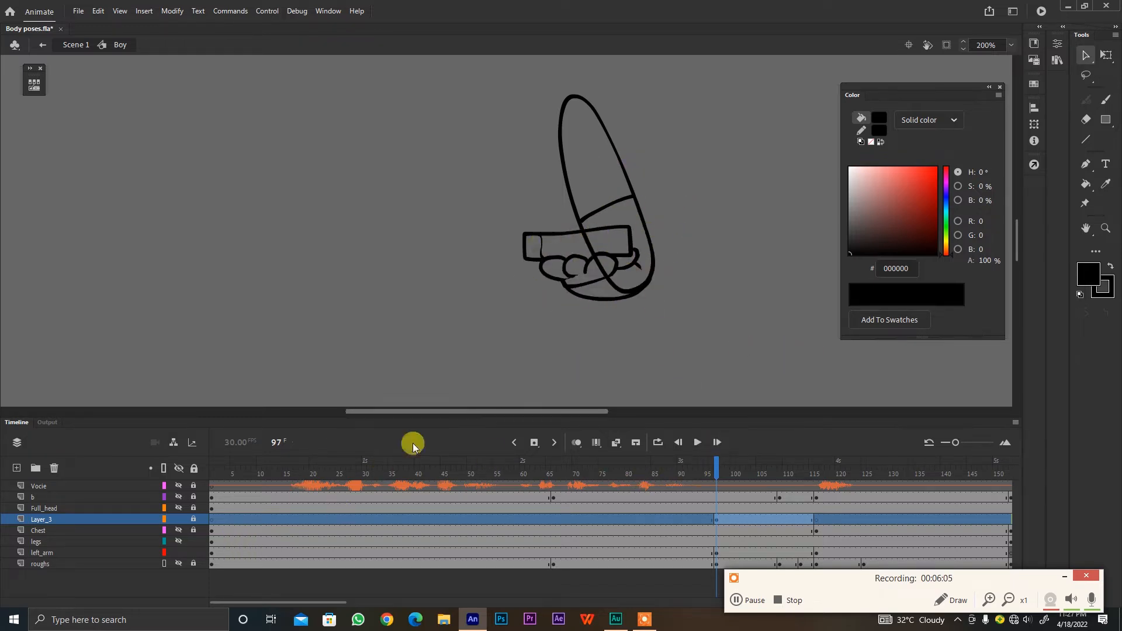
Step: Toggle the left_arm layer at frame 97 to check the hand on its own, and view the raised arm around frame 136
click(178, 552)
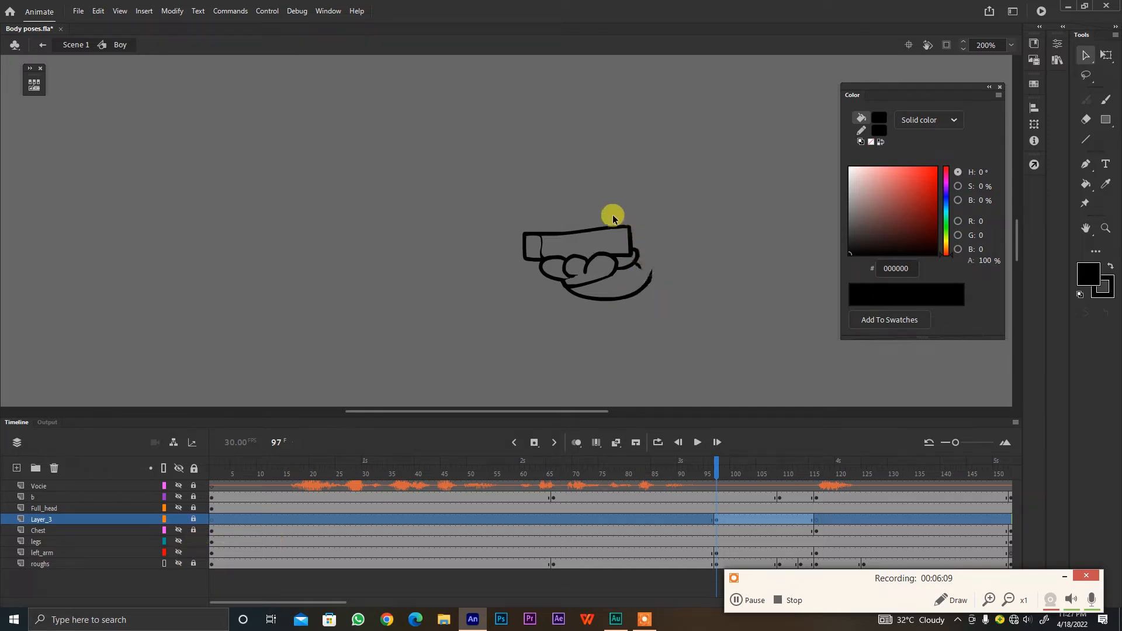
click(179, 553)
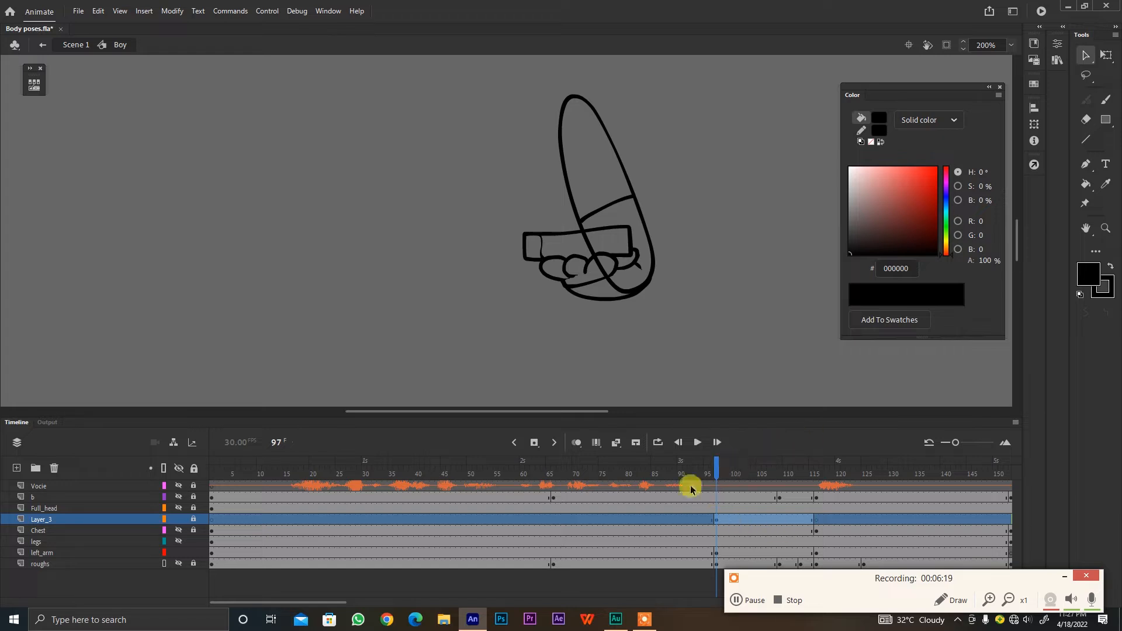
drag(306, 602, 399, 464)
click(399, 464)
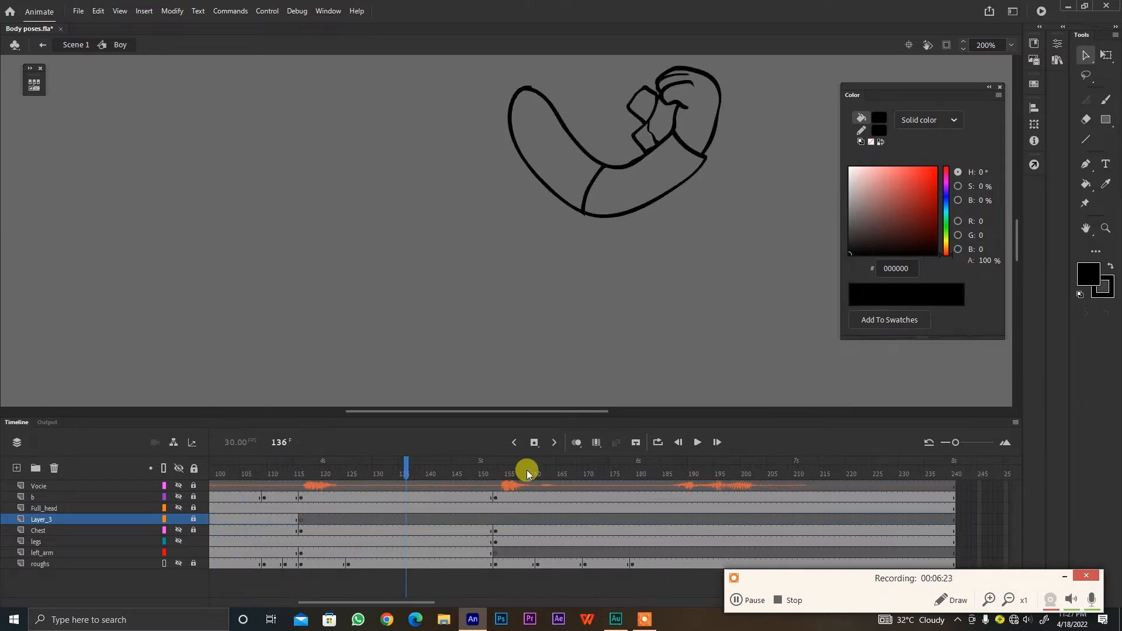
Step: At frame 136, show all the hidden body layers and keep only the roughs layer hidden
key(ctrl+minus)
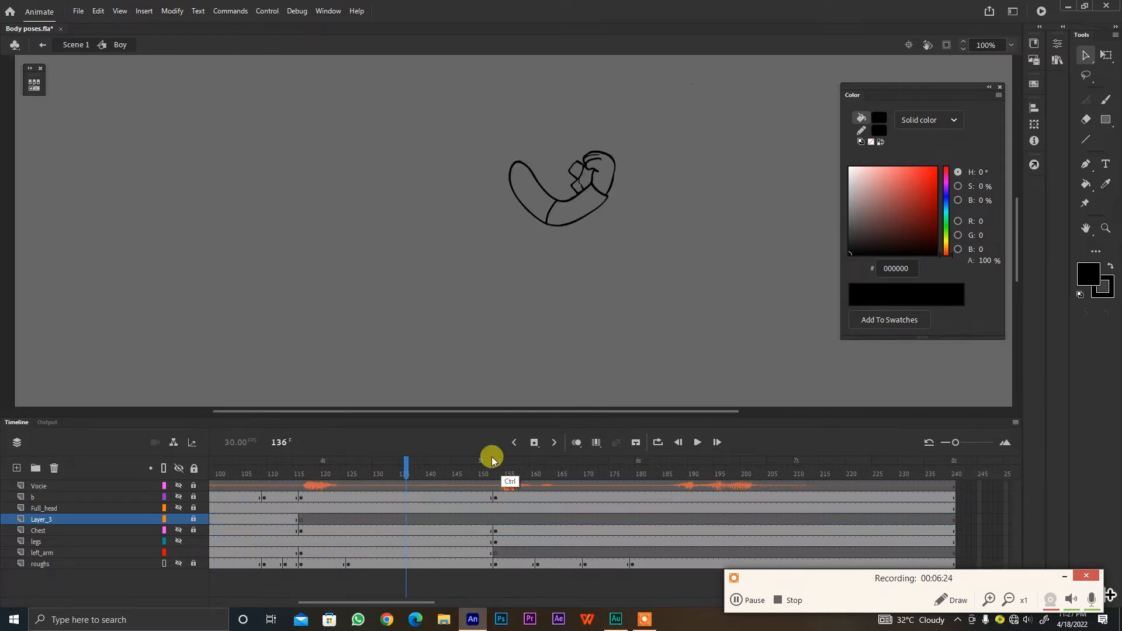
alt+click(179, 542)
click(179, 541)
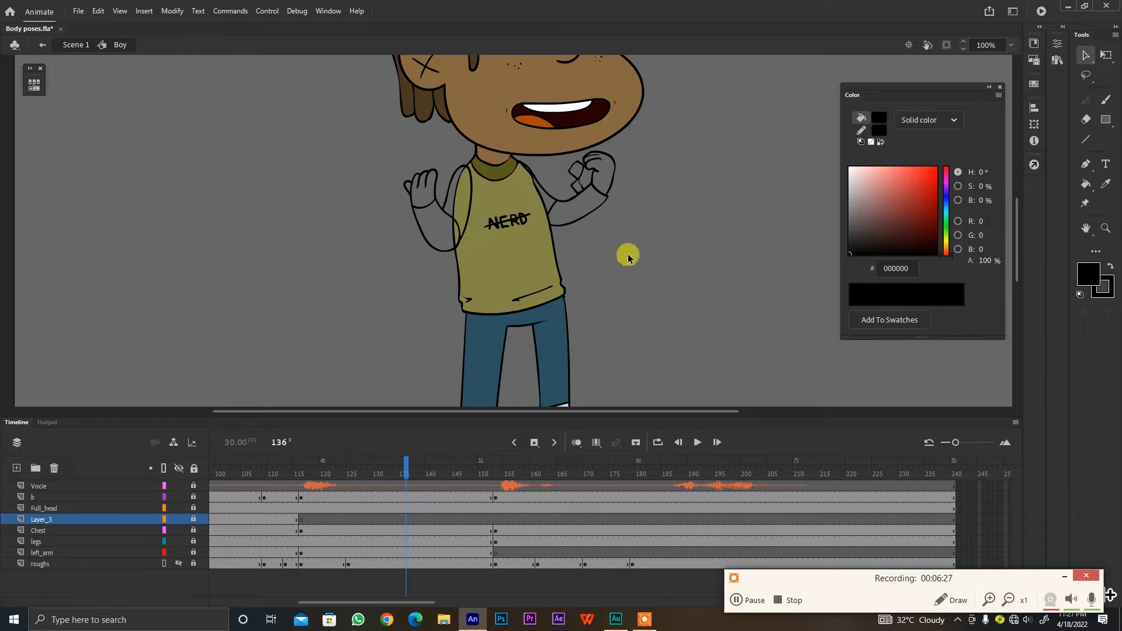
Step: Examine the inked running body and its separate coloured head from frame 154 onward
key(ctrl+minus)
click(502, 471)
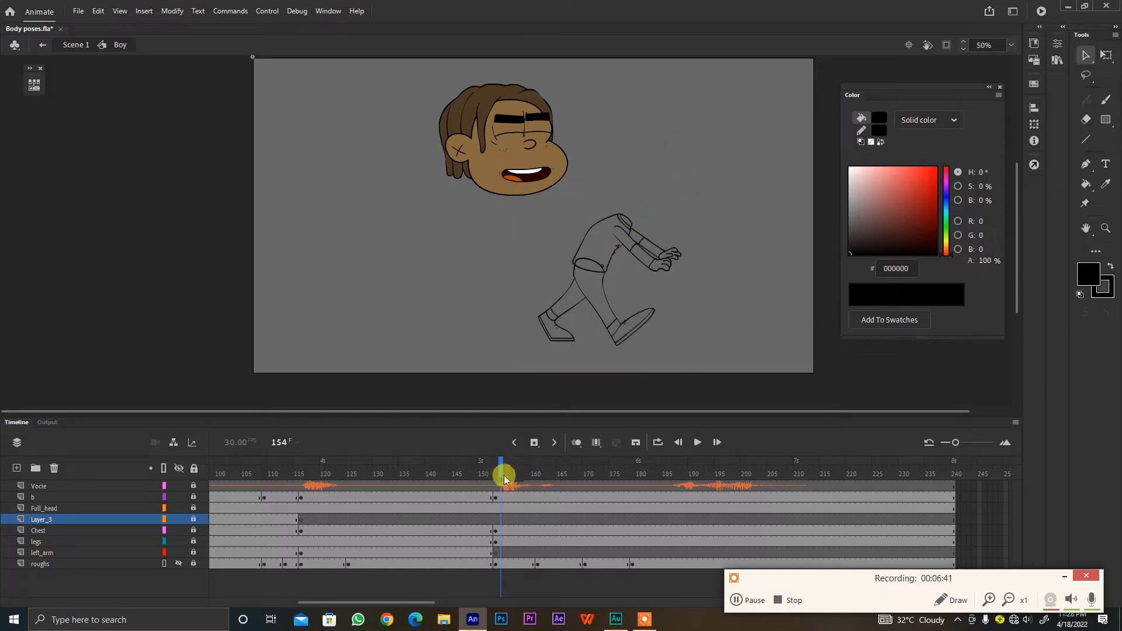
click(548, 468)
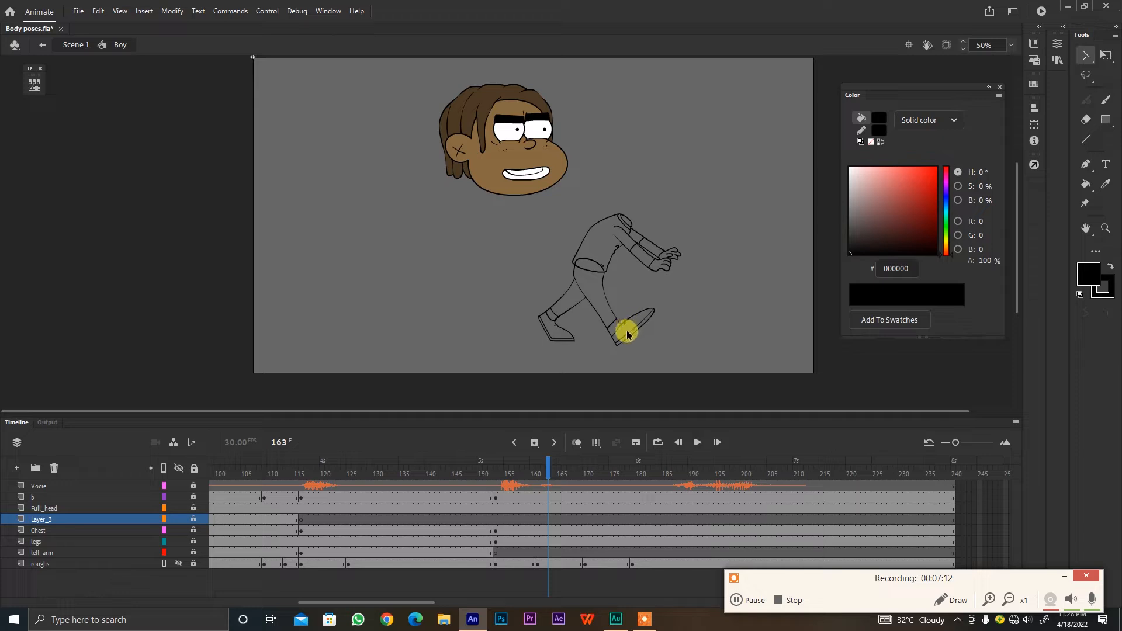
click(540, 470)
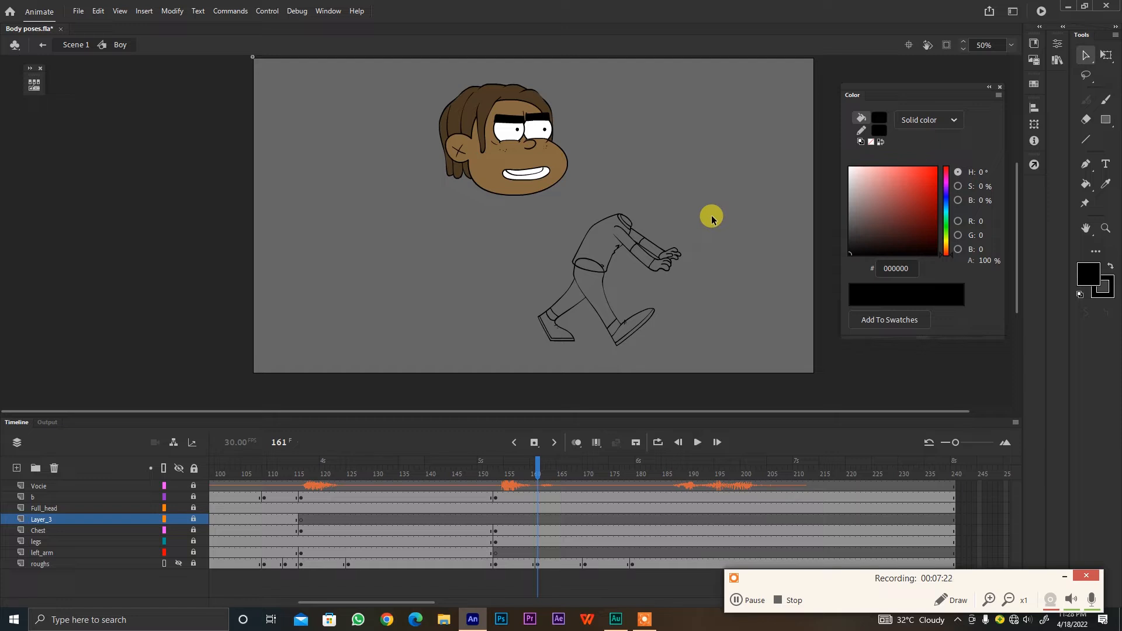
drag(635, 173, 626, 183)
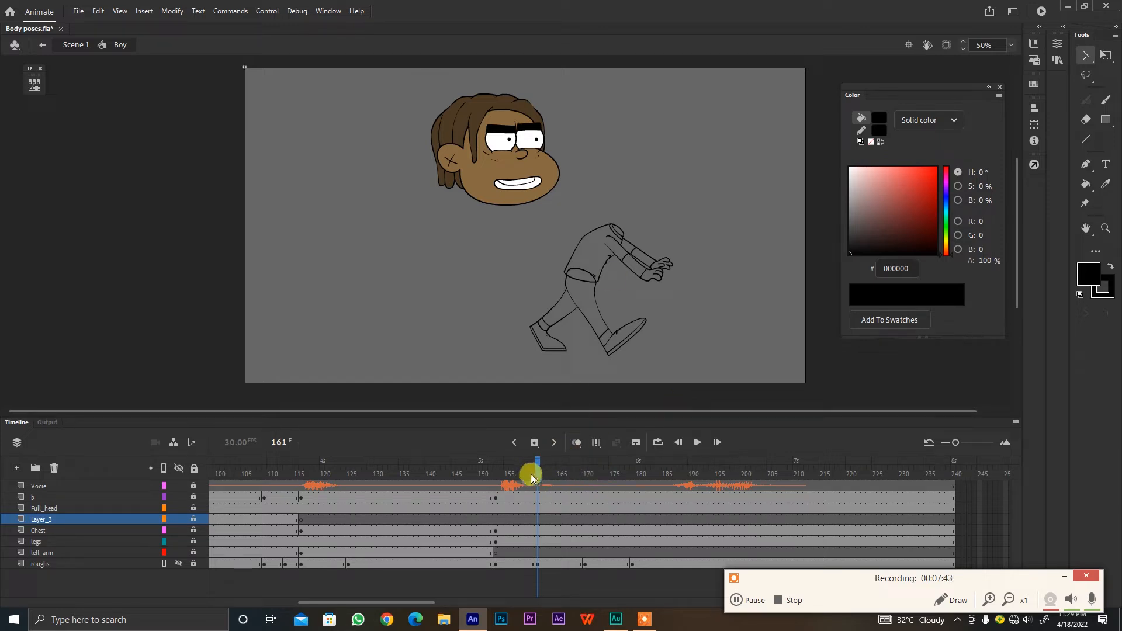
drag(535, 471, 576, 471)
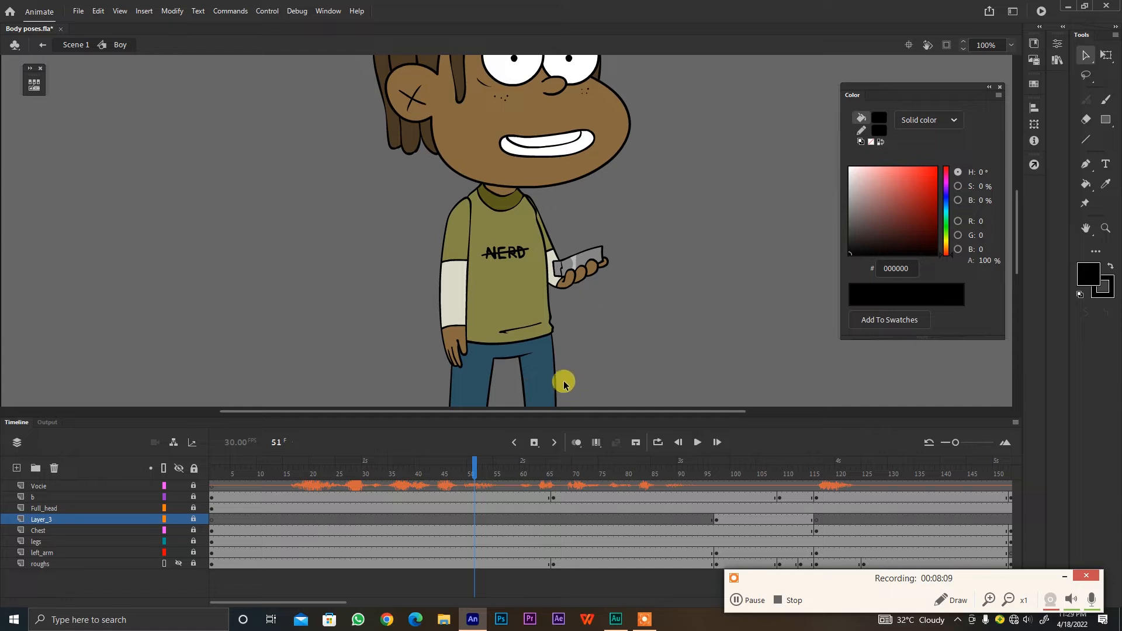
Step: At frame 97, fill the button device held in front of the shirt with grey #858585
drag(555, 466, 559, 466)
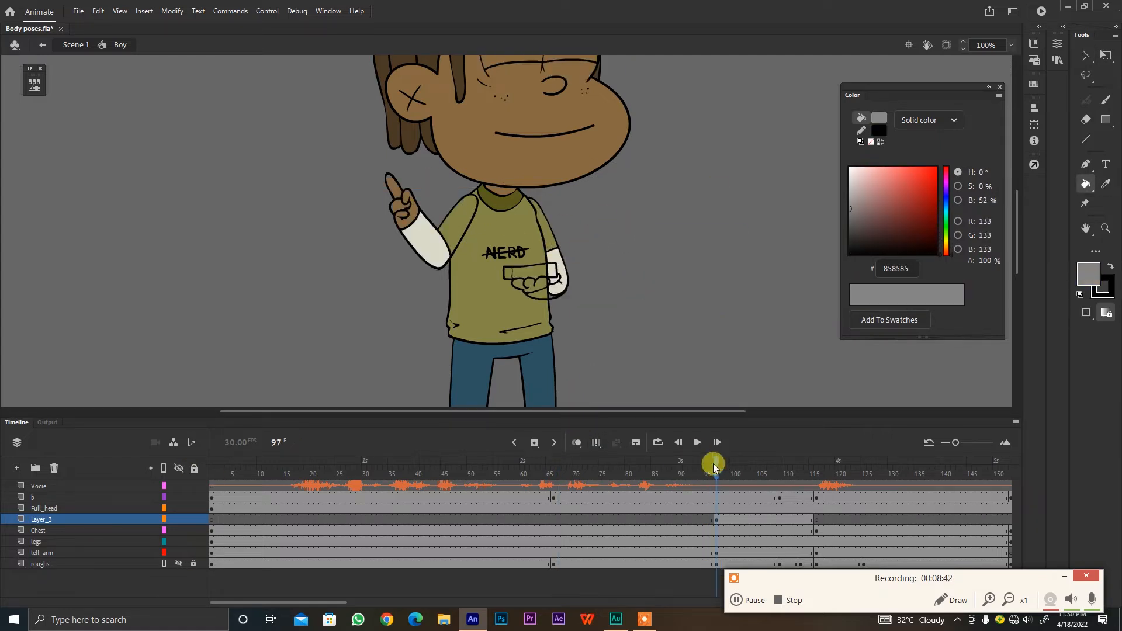
key(ctrl+=)
click(605, 221)
click(659, 228)
Step: At frame 109, fill the sleeve of the bent arm with olive #858549, and check the drawing layers at frame 112
click(779, 465)
click(488, 190)
click(459, 123)
click(795, 465)
click(179, 468)
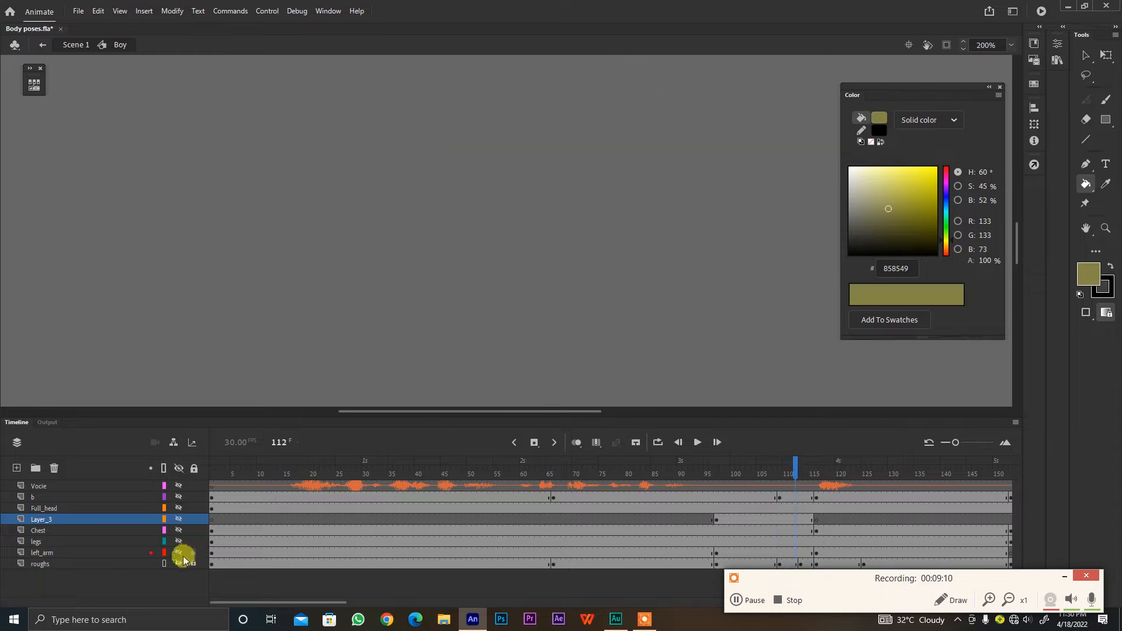
click(179, 468)
Step: At frame 116, colour the raised hands and sleeves from sampled colours and fill the device's button red #FF0000
click(817, 475)
click(42, 552)
click(425, 126)
key(i)
click(392, 190)
click(672, 153)
key(comma)
key(comma)
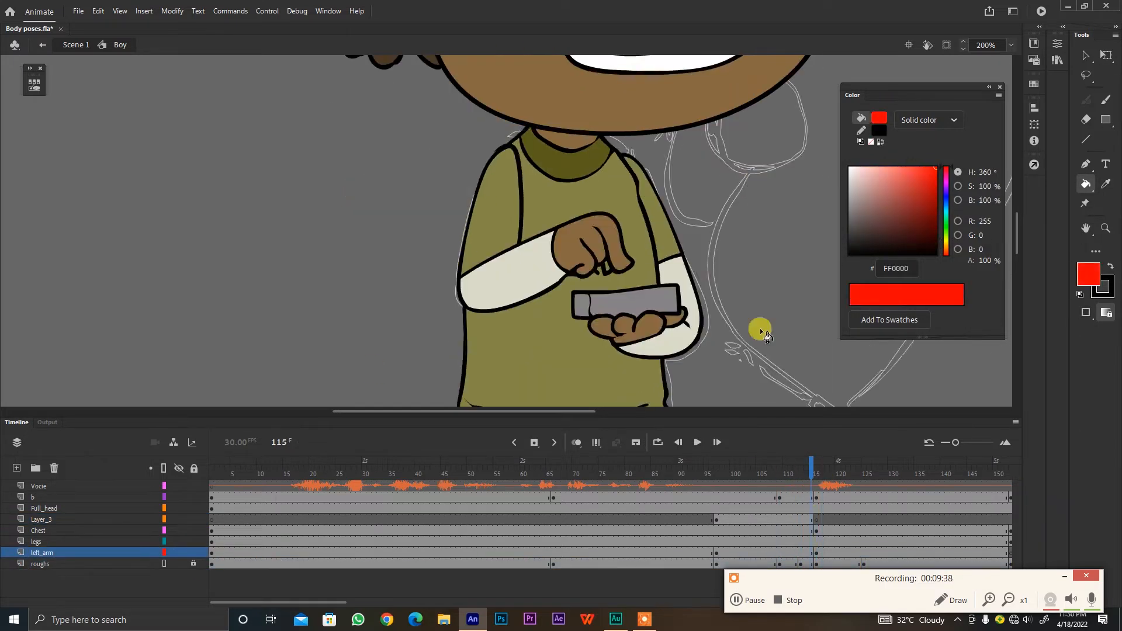
Step: At frame 153, fill the far outstretched hand of the running pose with brown #886941, and save the file
key(ctrl+minus)
click(864, 466)
click(864, 468)
key(ctrl+=)
click(822, 220)
key(b)
click(33, 497)
key(ctrl+s)
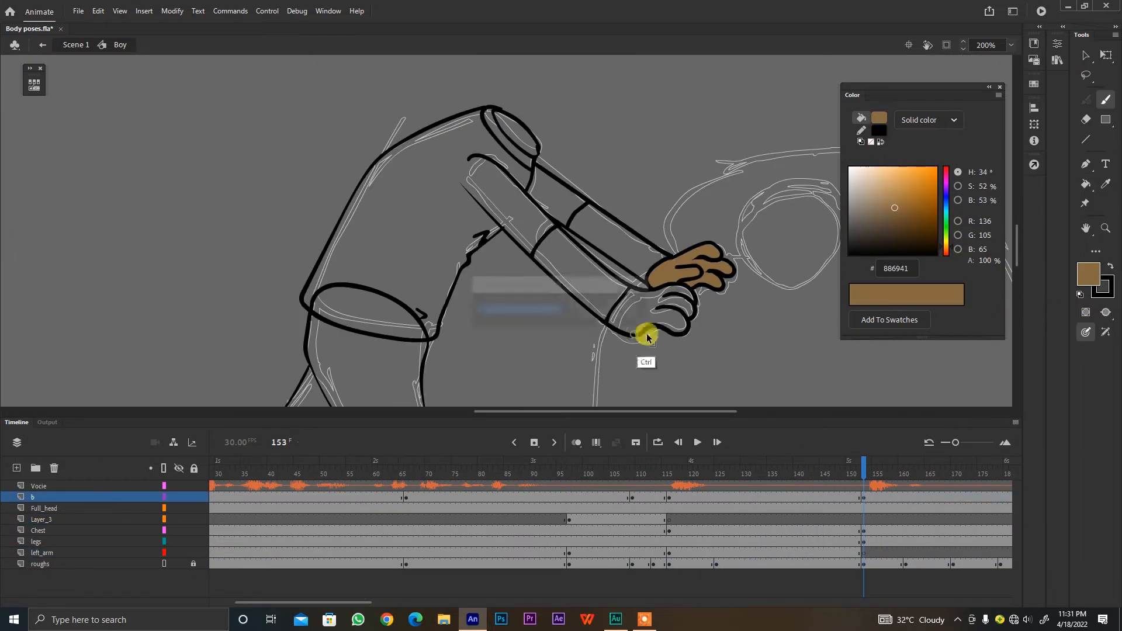
Step: Sample the skin and shirt colours from the pose at frame 152 and fill the running pose's shirt at frame 153
key(i)
click(663, 263)
key(comma)
click(100, 126)
key(k)
click(526, 165)
Step: Sample the trouser blue #2E5161 and the sock white at frame 152, and fill the running pose's legs at frame 153
key(comma)
click(153, 257)
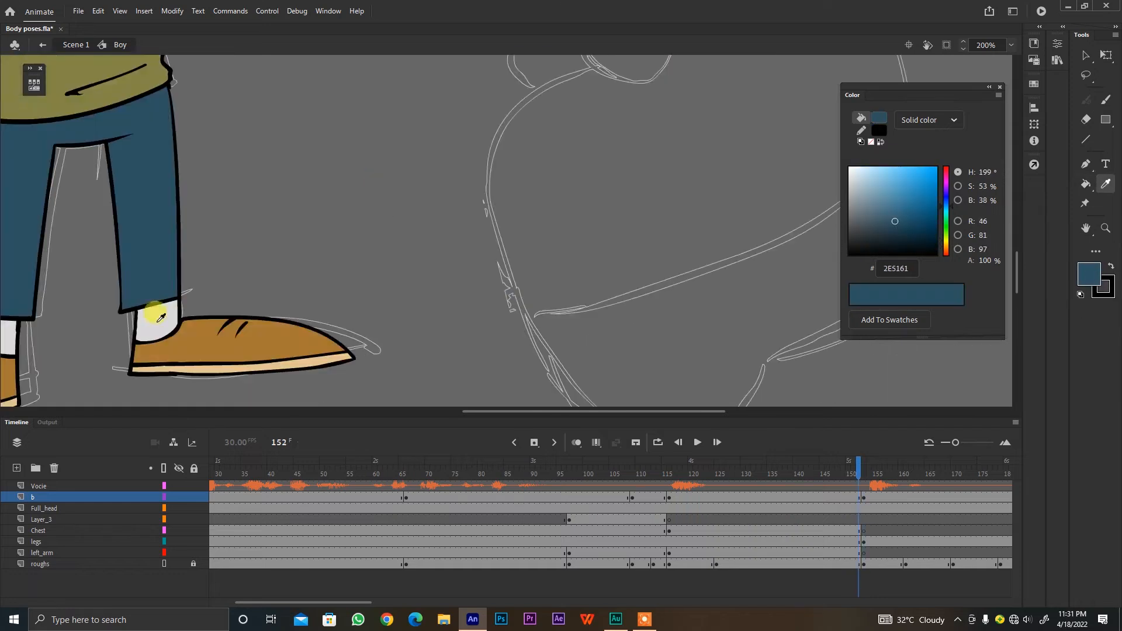
click(158, 321)
key(period)
key(k)
click(549, 305)
Step: Play the coloured animation from the start and check the poses around frames 47, 67 and 110
key(ctrl+minus)
key(ctrl+minus)
drag(360, 602, 333, 602)
key(Return)
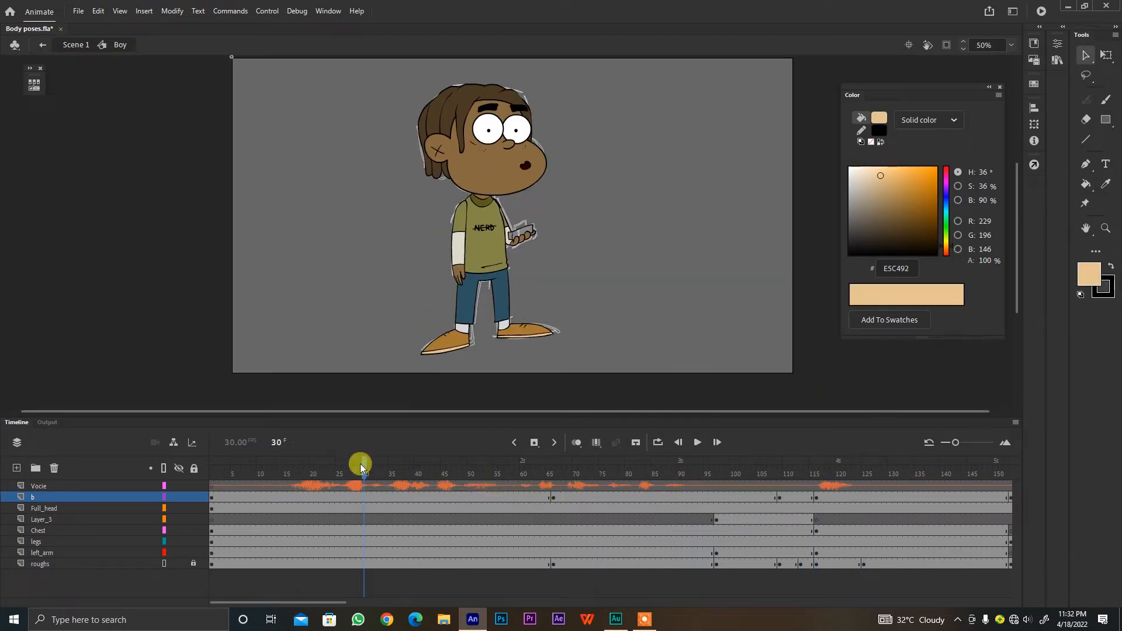
drag(368, 468, 453, 469)
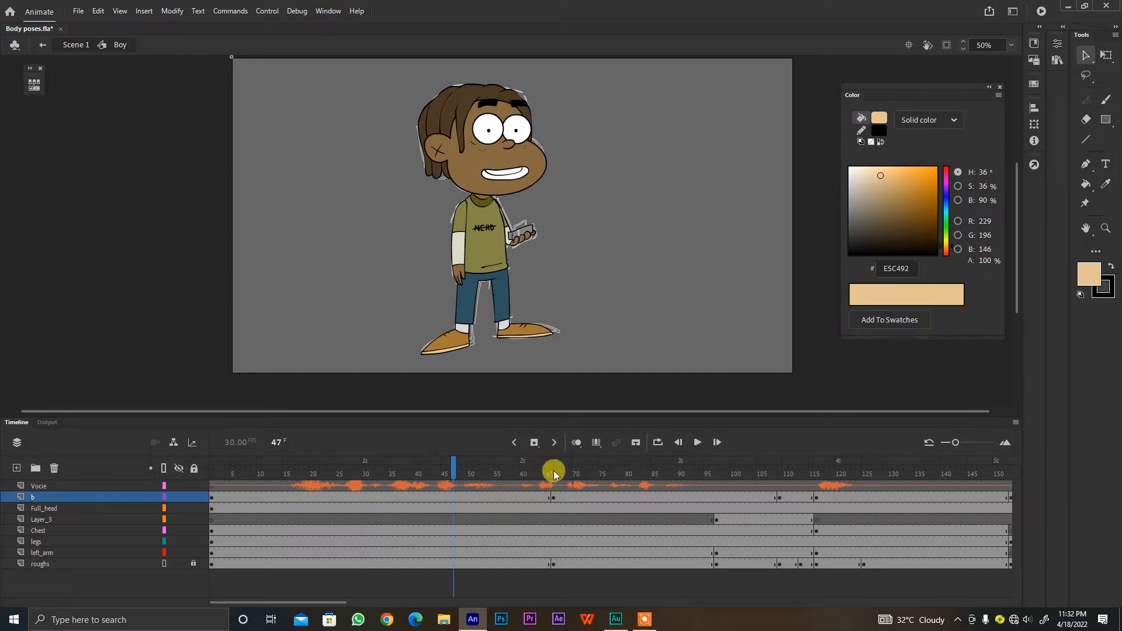
click(556, 474)
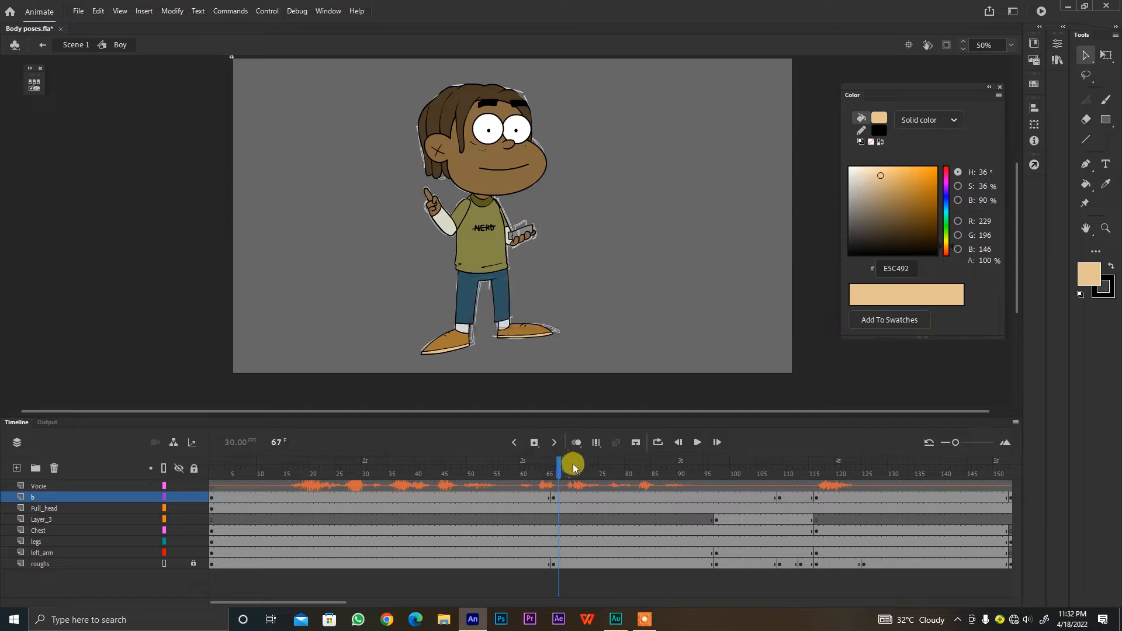
click(722, 472)
click(785, 472)
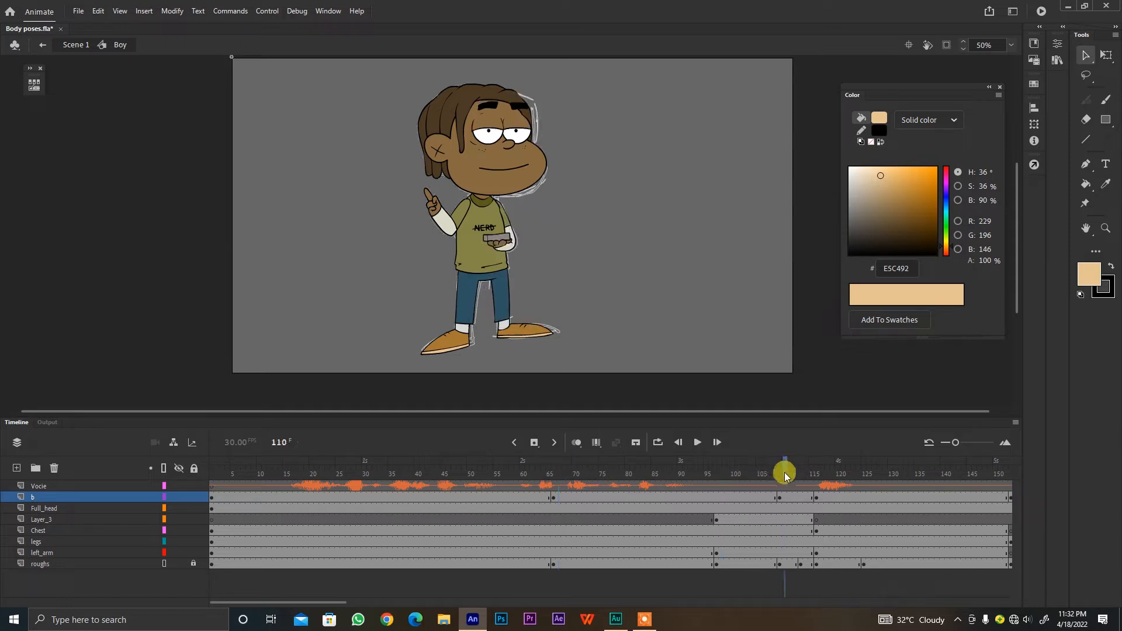
Step: Compare the hands and the button device in close-up between frames 109 and 117
scroll(510, 244, up, 4)
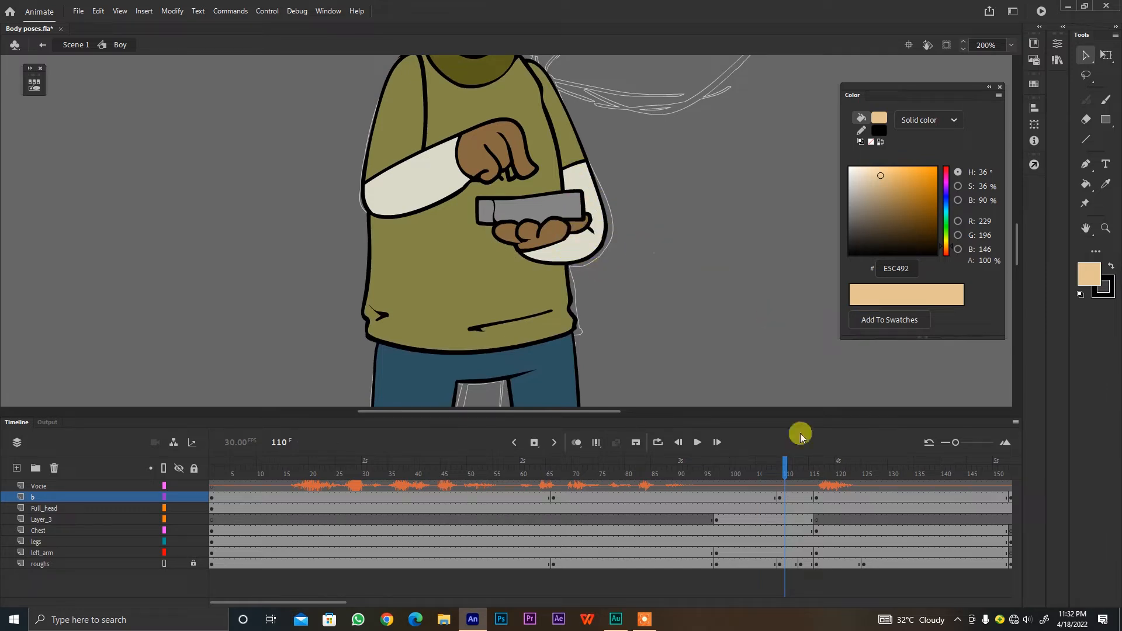
click(817, 476)
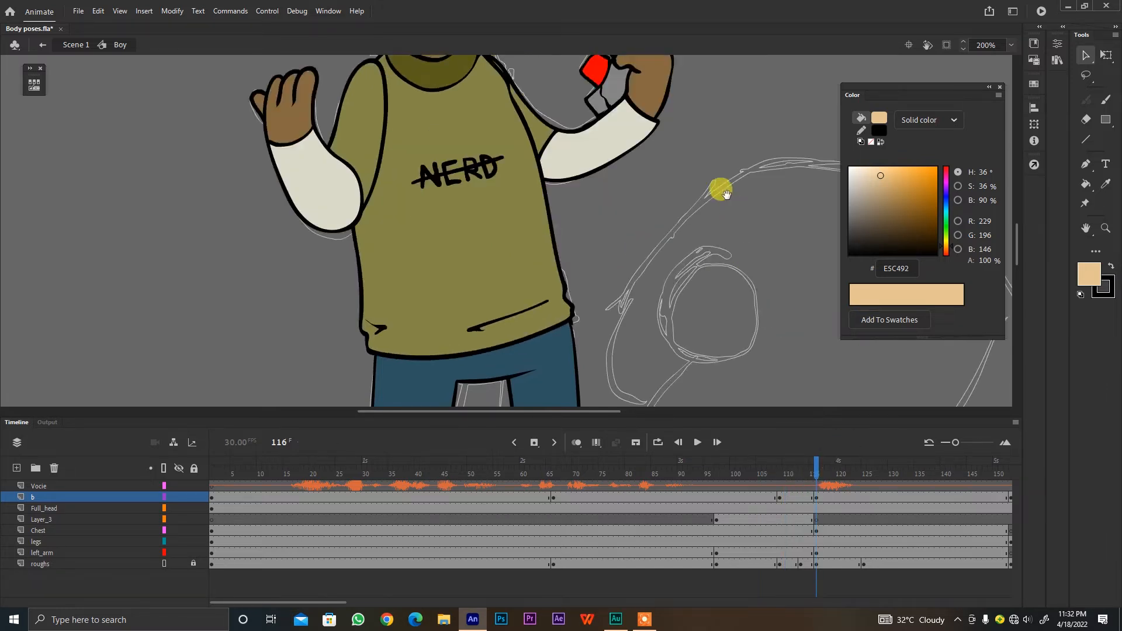
drag(728, 226, 802, 352)
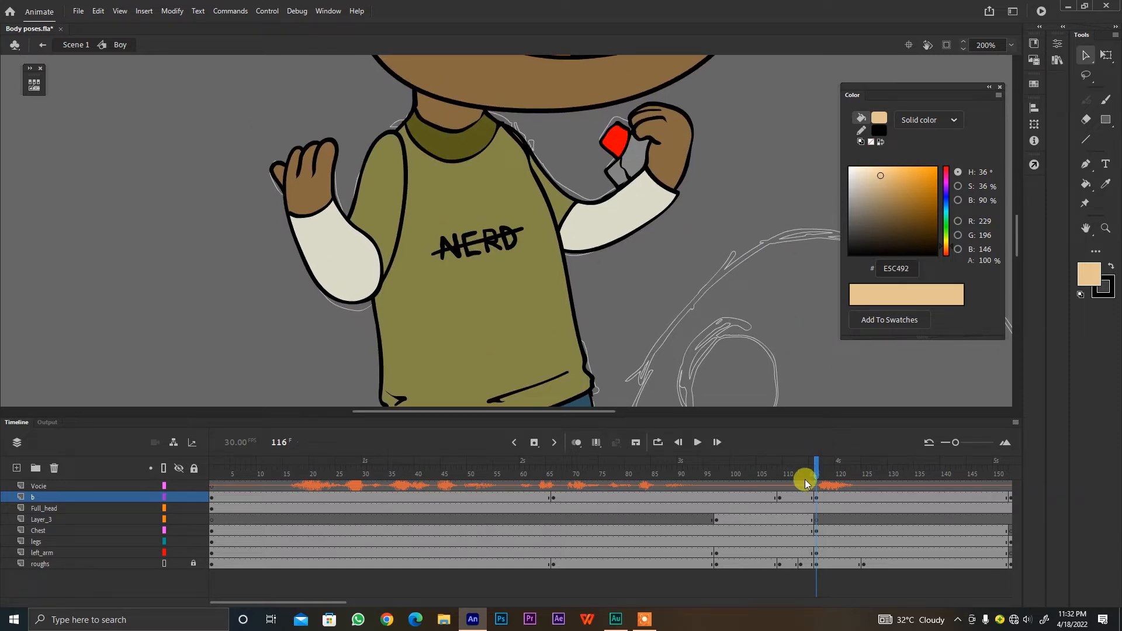
click(780, 474)
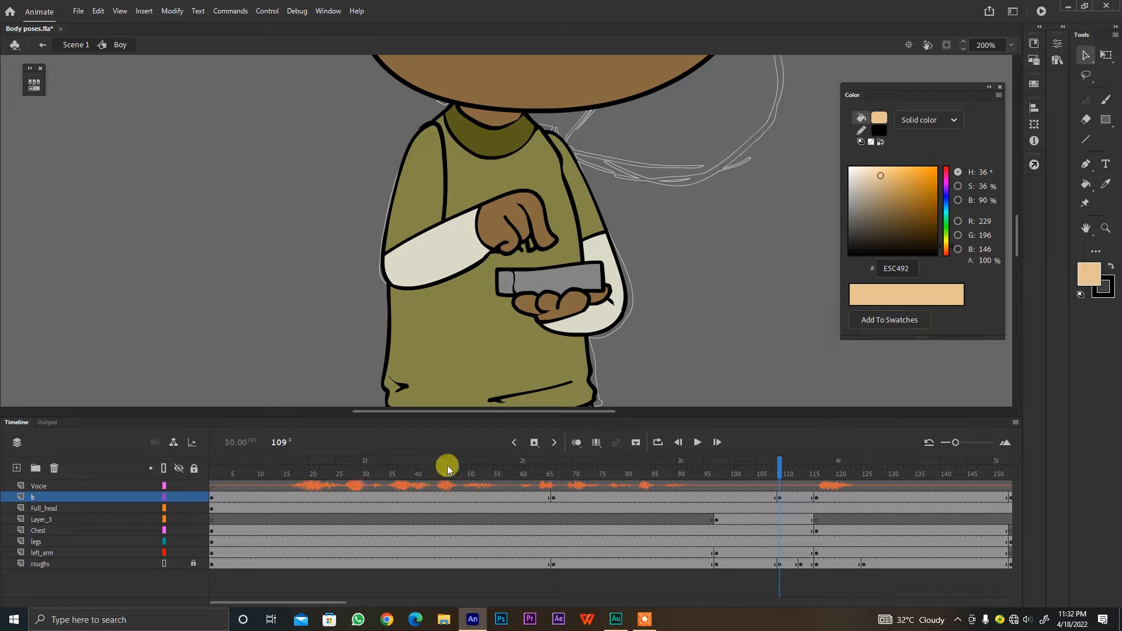
click(437, 470)
click(819, 474)
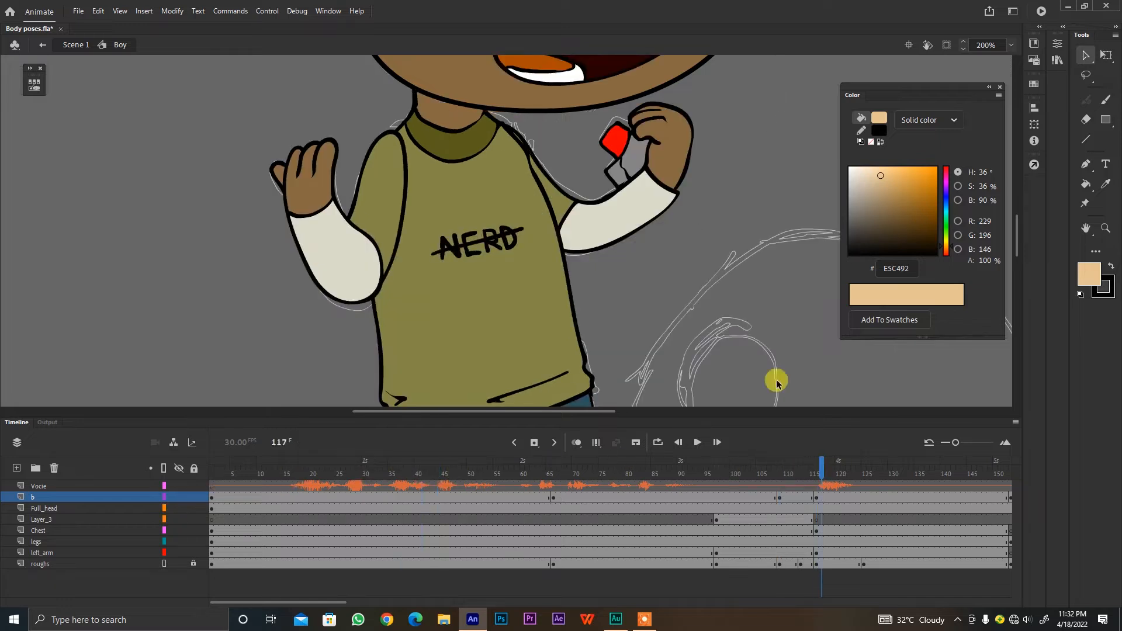
click(795, 467)
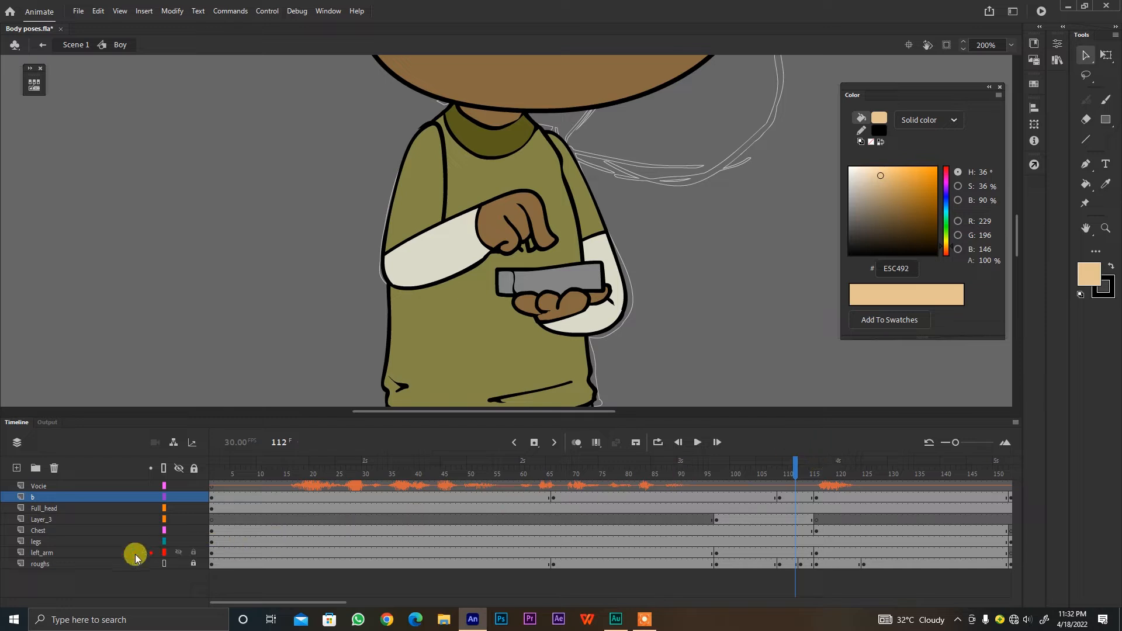
Step: Check which layer holds the device arm at frame 112, and go to the left_arm keyframe at frame 1
click(72, 564)
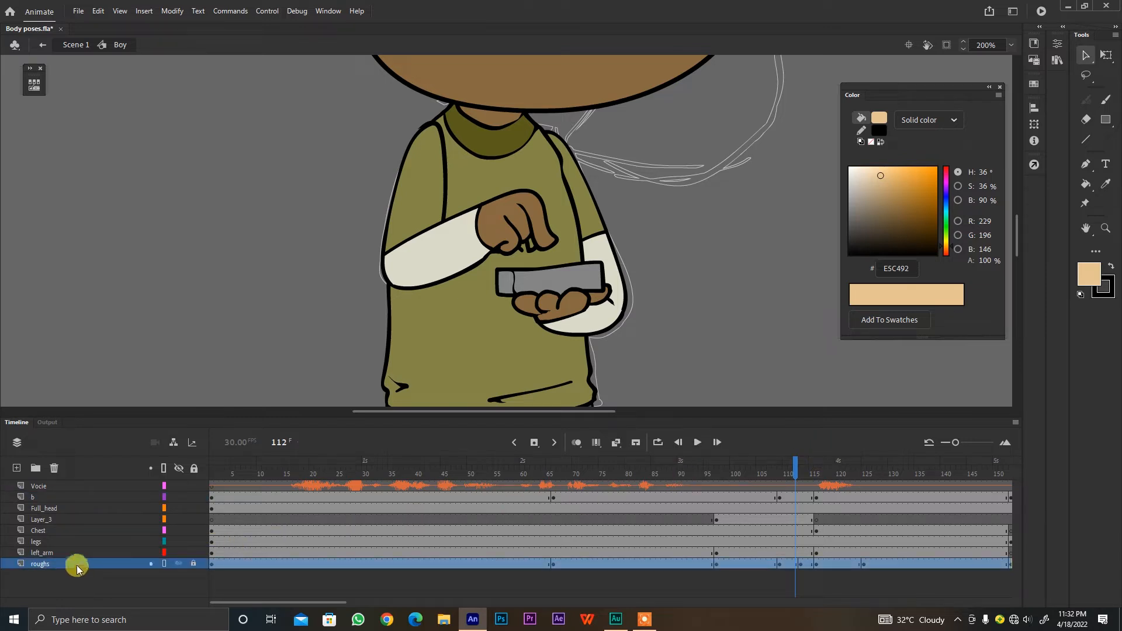
click(589, 275)
click(611, 258)
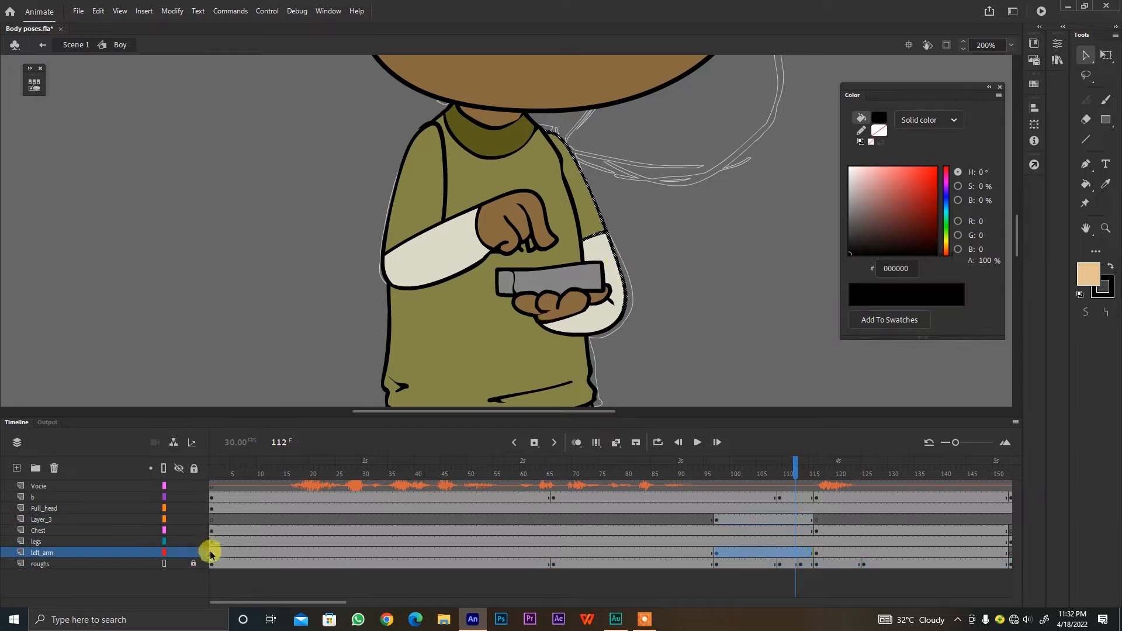
click(211, 553)
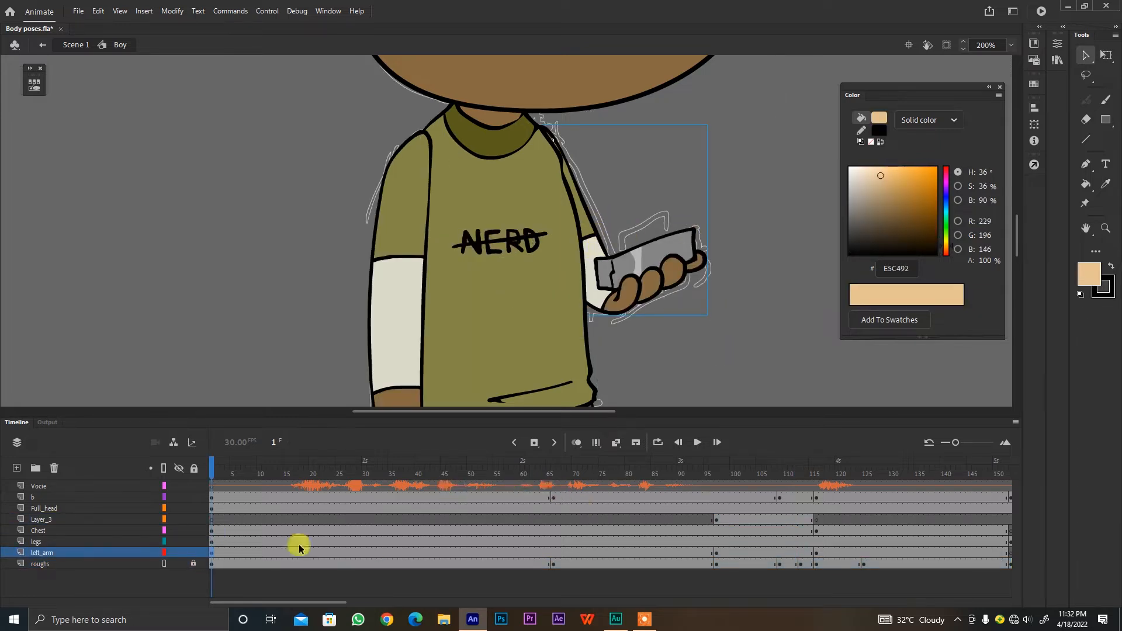
Step: Add a new layer directly above the roughs layer and name it btn
click(44, 564)
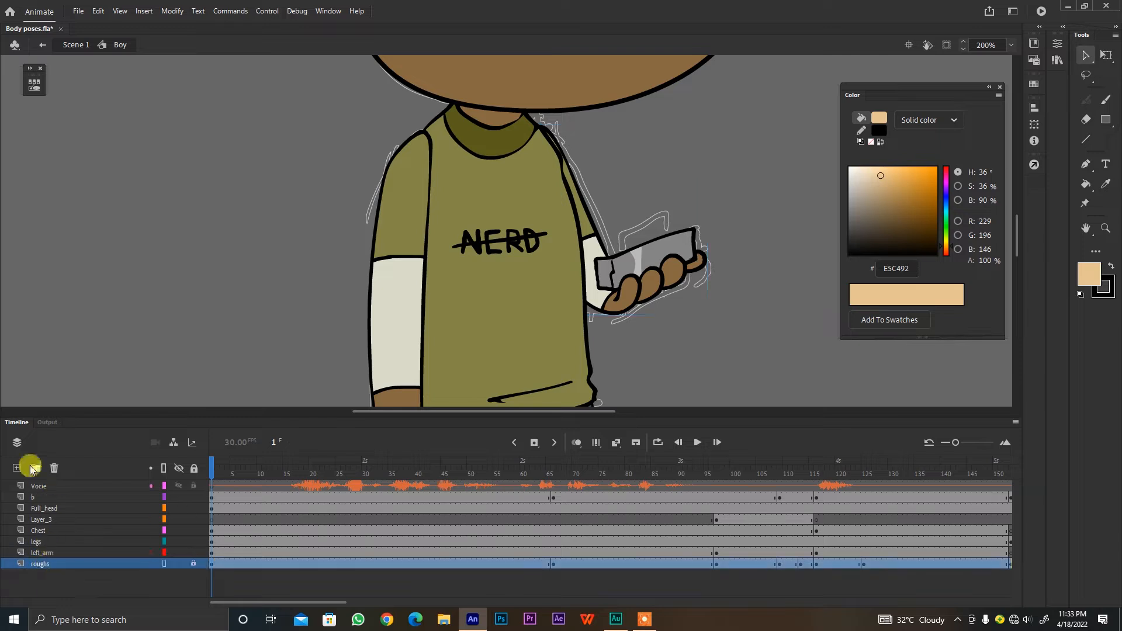
click(17, 468)
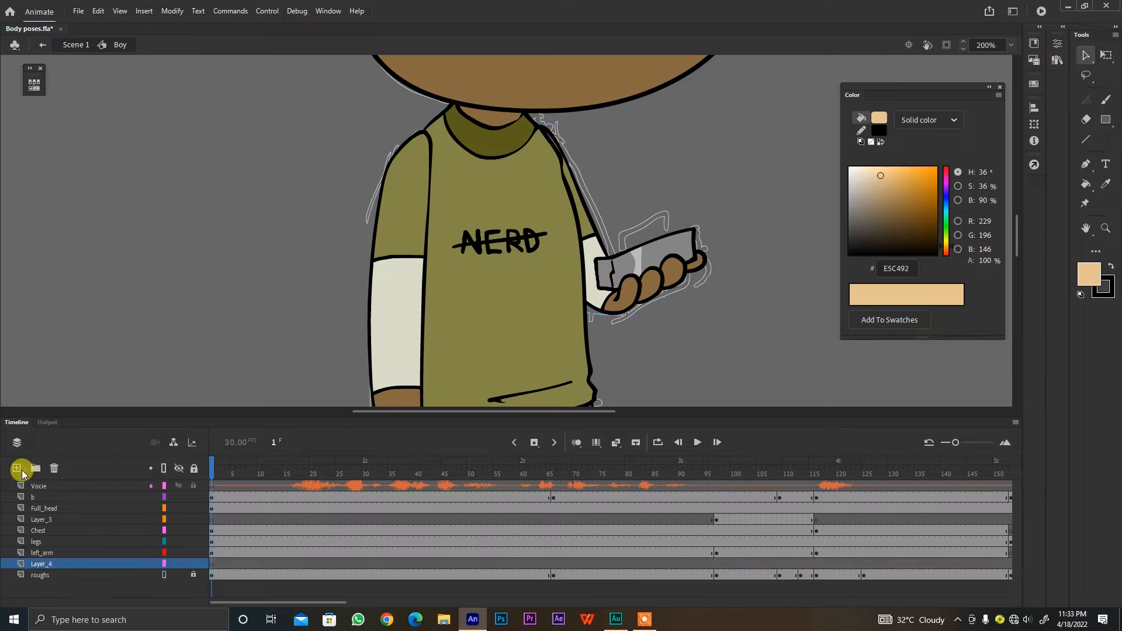
double_click(41, 564)
text(bt)
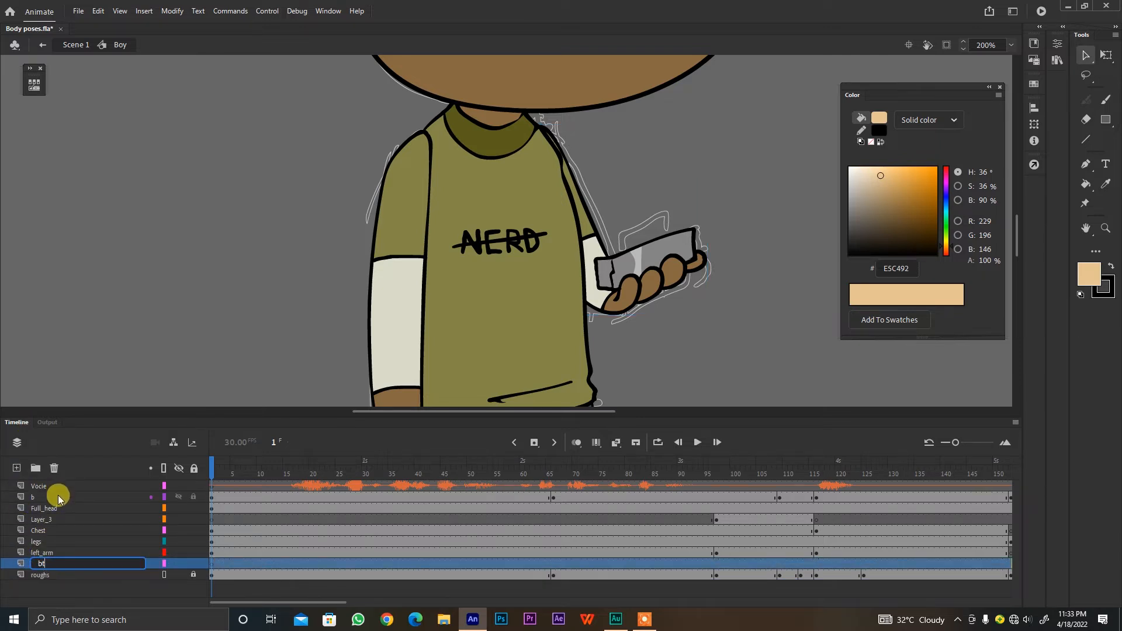
text(nmm)
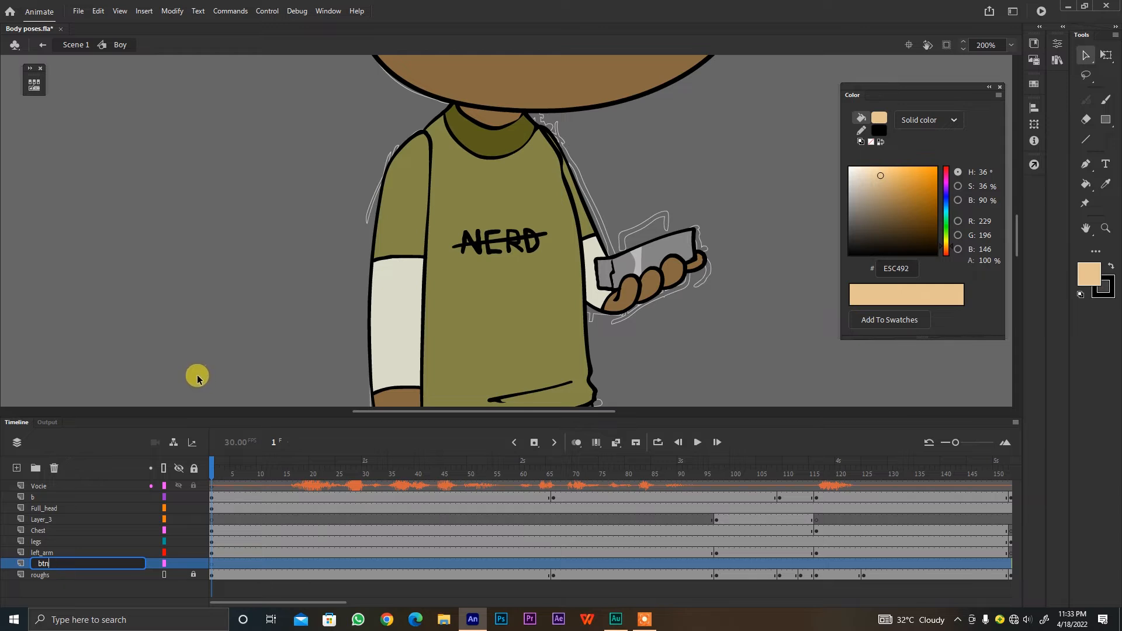
key(Return)
click(705, 302)
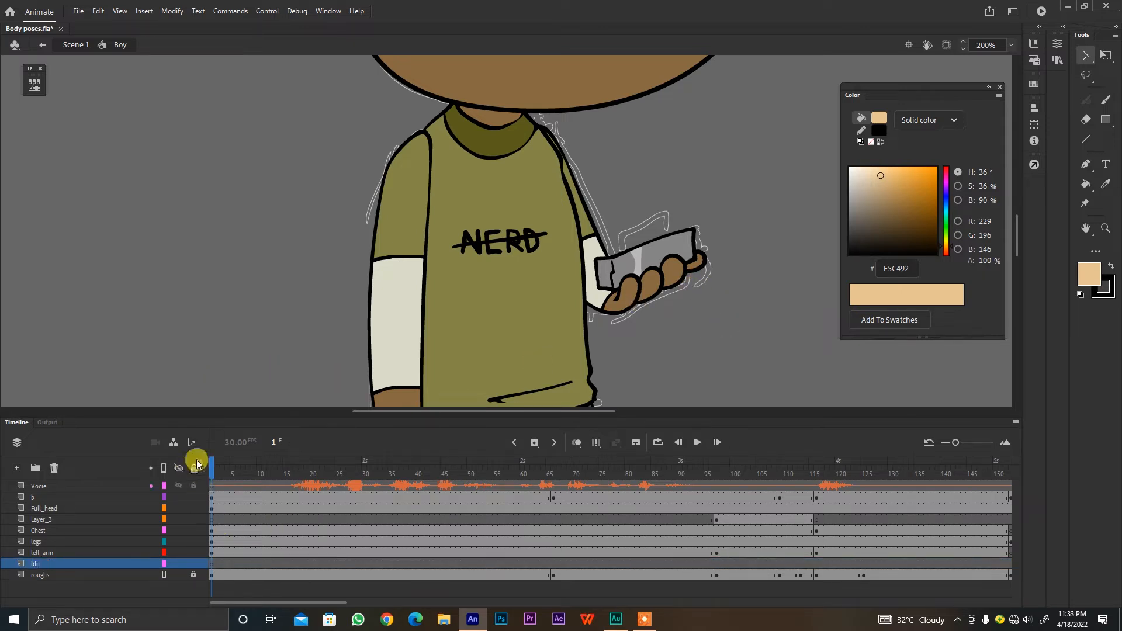
Step: Lock every layer except btn and brush a black outline of the raised button on top of the held device at frame 1
click(194, 468)
click(194, 564)
key(b)
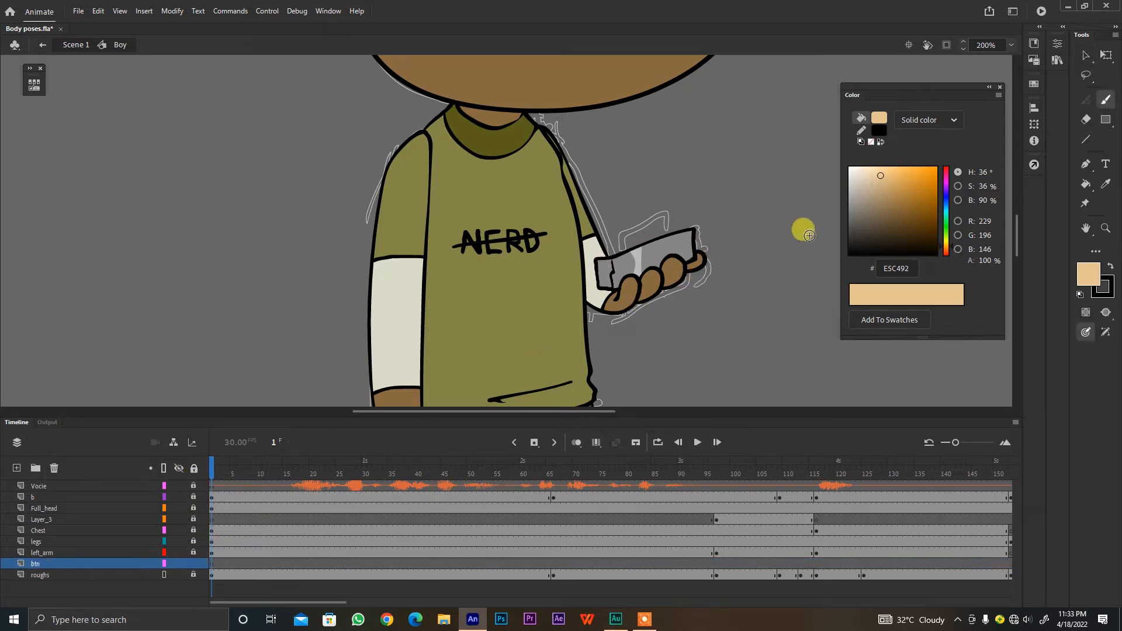
drag(881, 209, 823, 299)
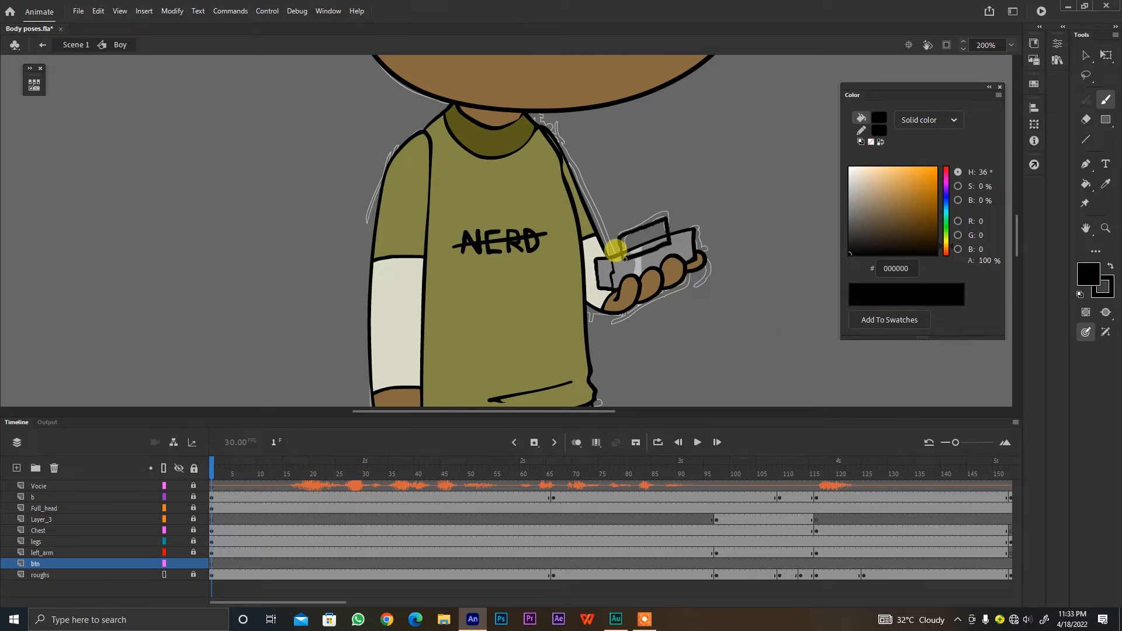
Step: Fill the outlined button on the btn layer with red FF0000
drag(936, 169, 962, 95)
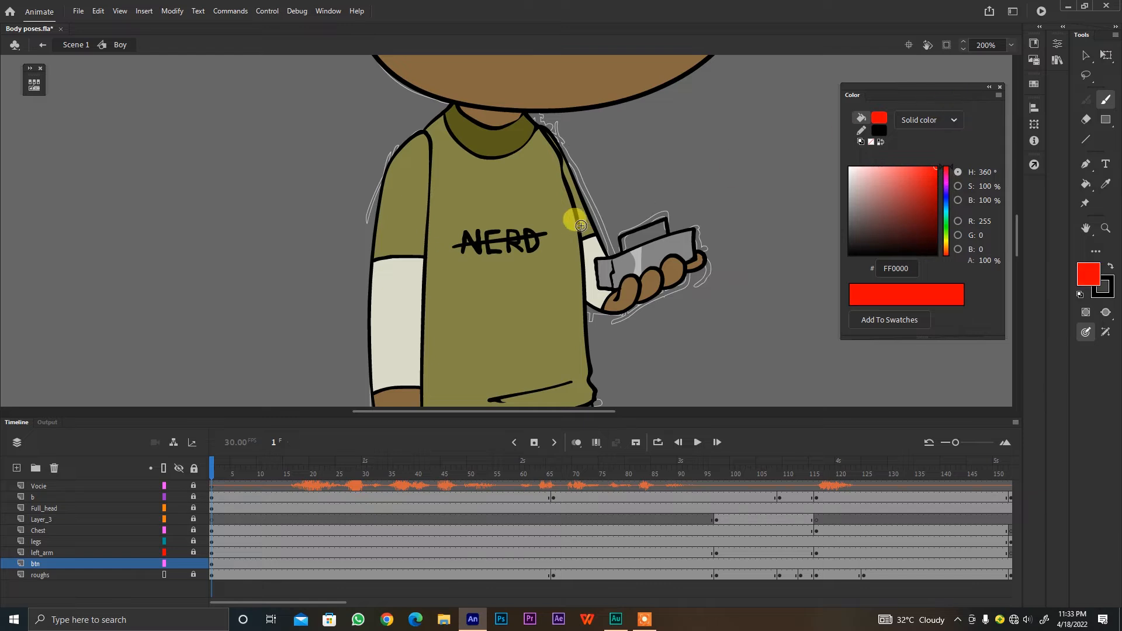
mouse_move(639, 243)
mouse_down()
mouse_move(698, 213)
mouse_move(682, 230)
mouse_up()
key(v)
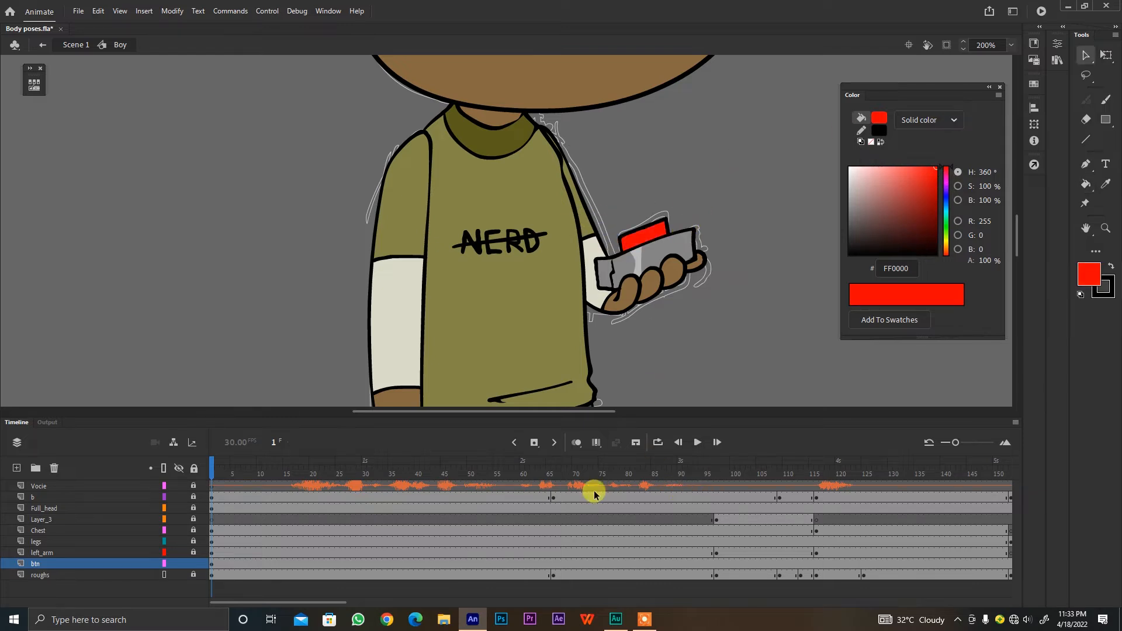
Step: Insert a blank keyframe on the btn layer at frame 97, where the device arm changes position
click(552, 469)
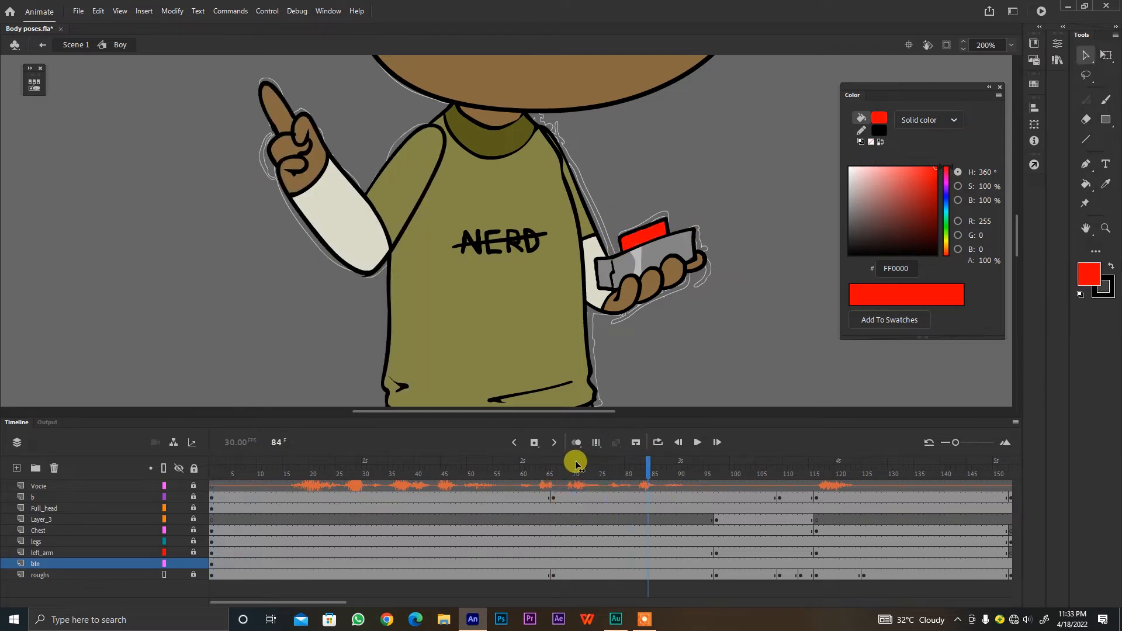
key(period)
key(period)
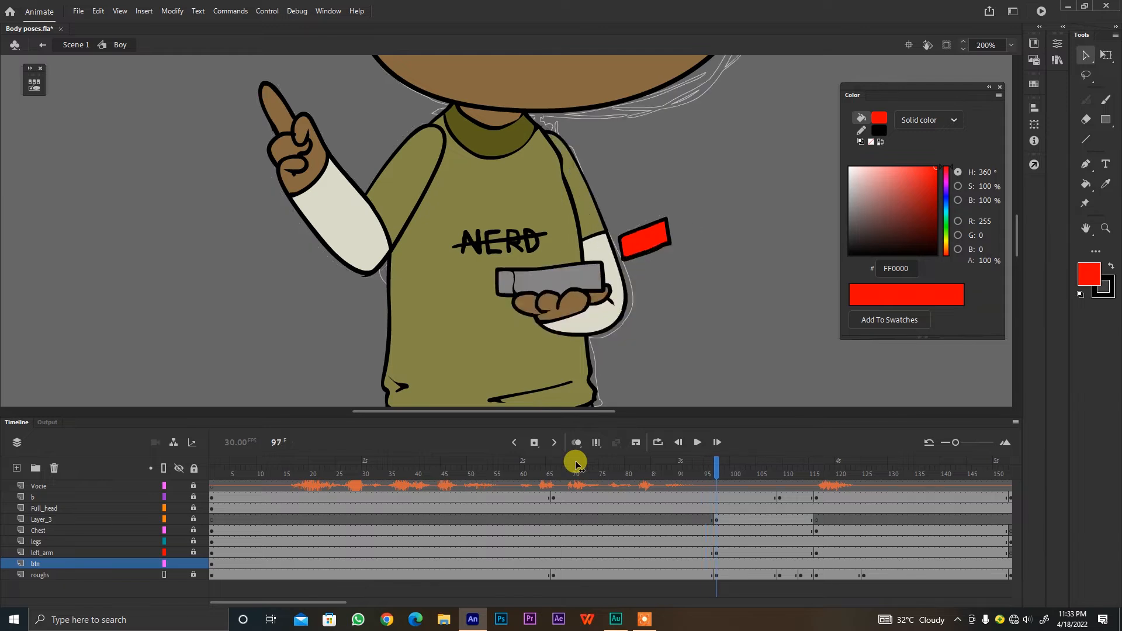
click(720, 562)
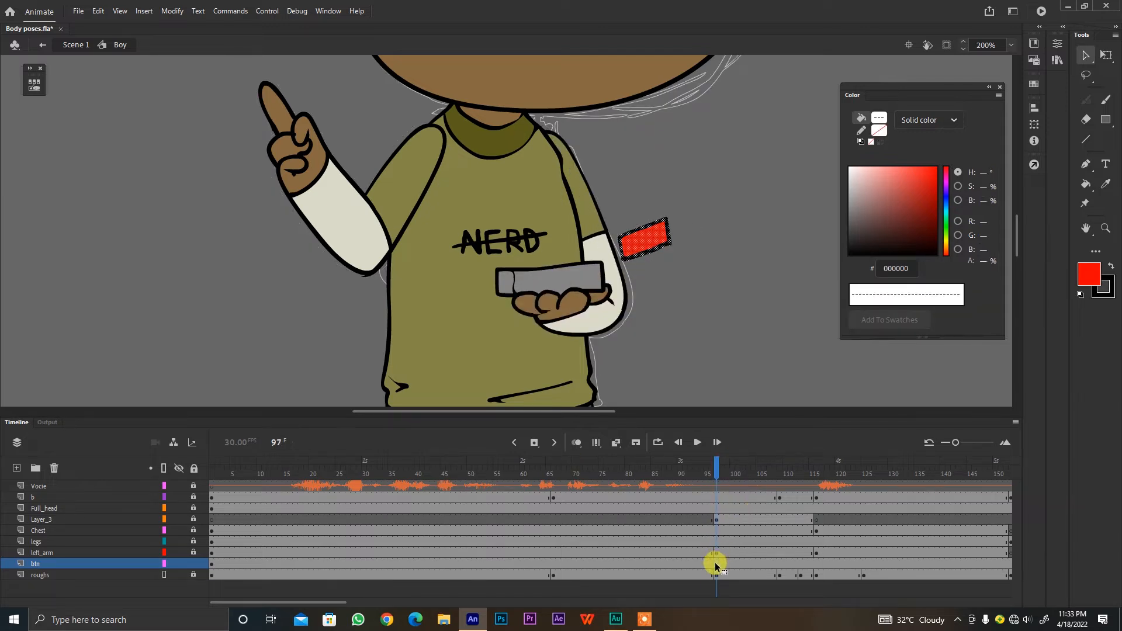
right_click(715, 564)
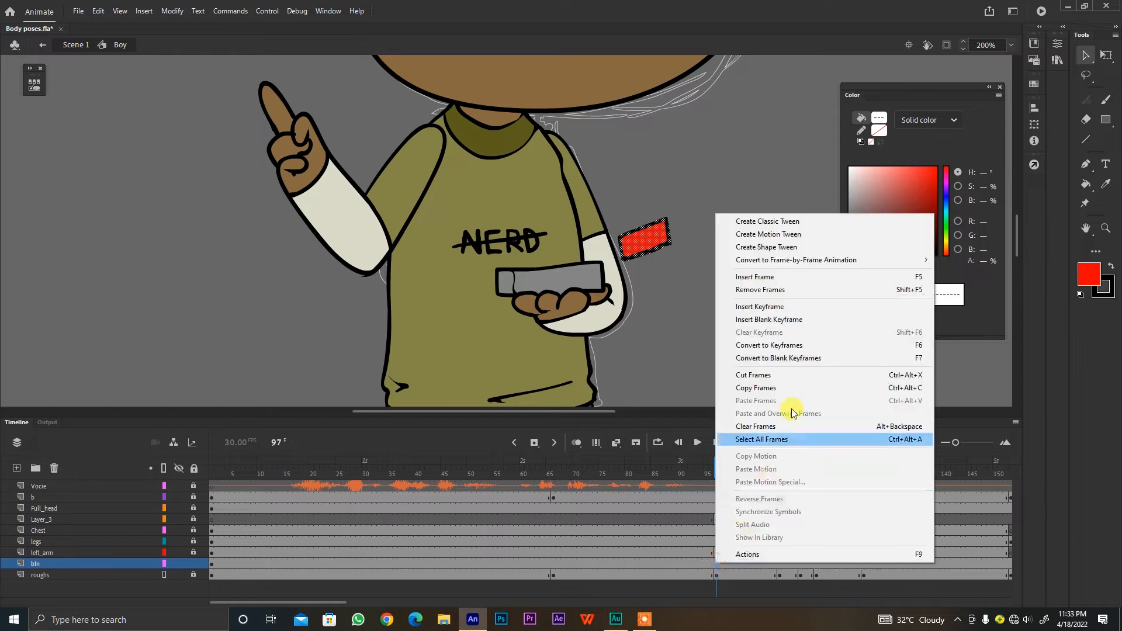
click(793, 320)
key(b)
drag(645, 245, 538, 249)
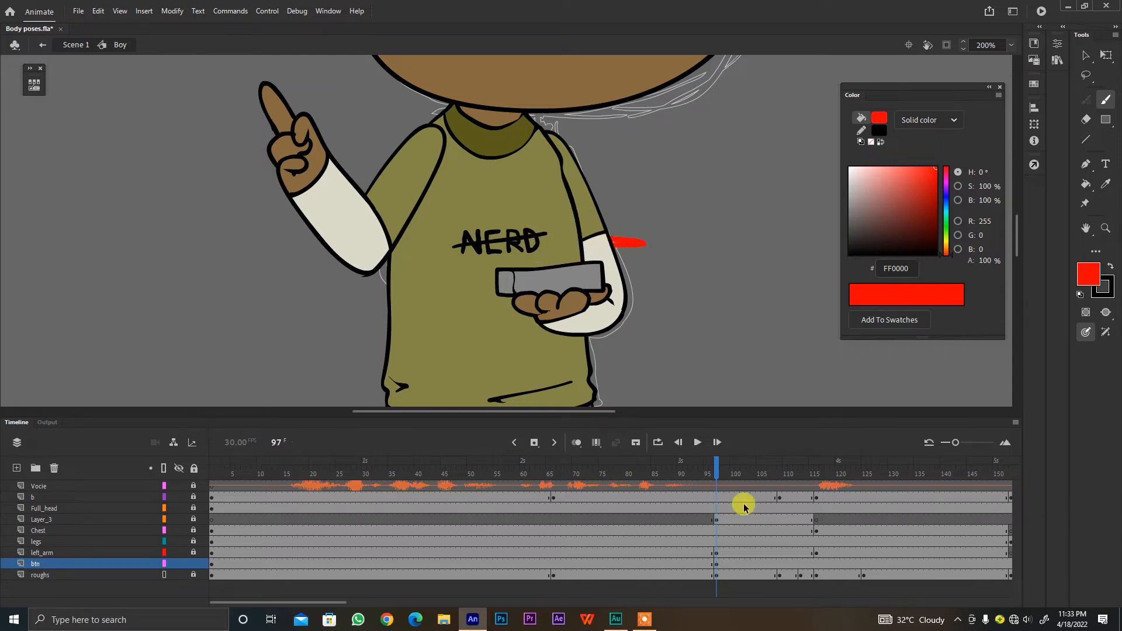
key(ctrl+z)
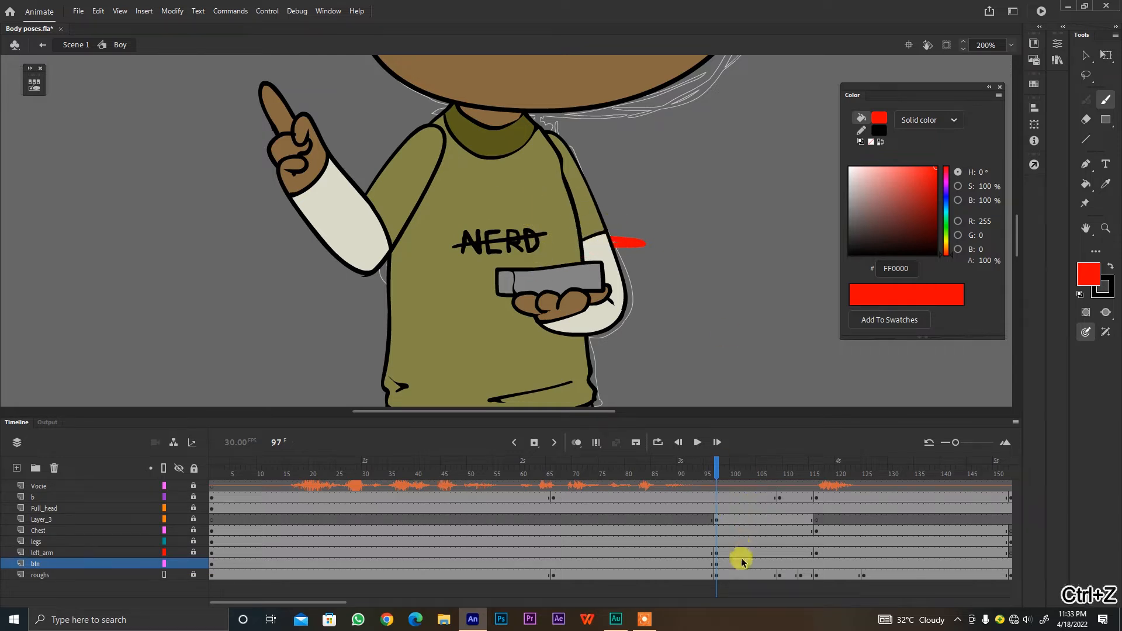
key(ctrl+z)
ctrl+click(55, 574)
click(717, 564)
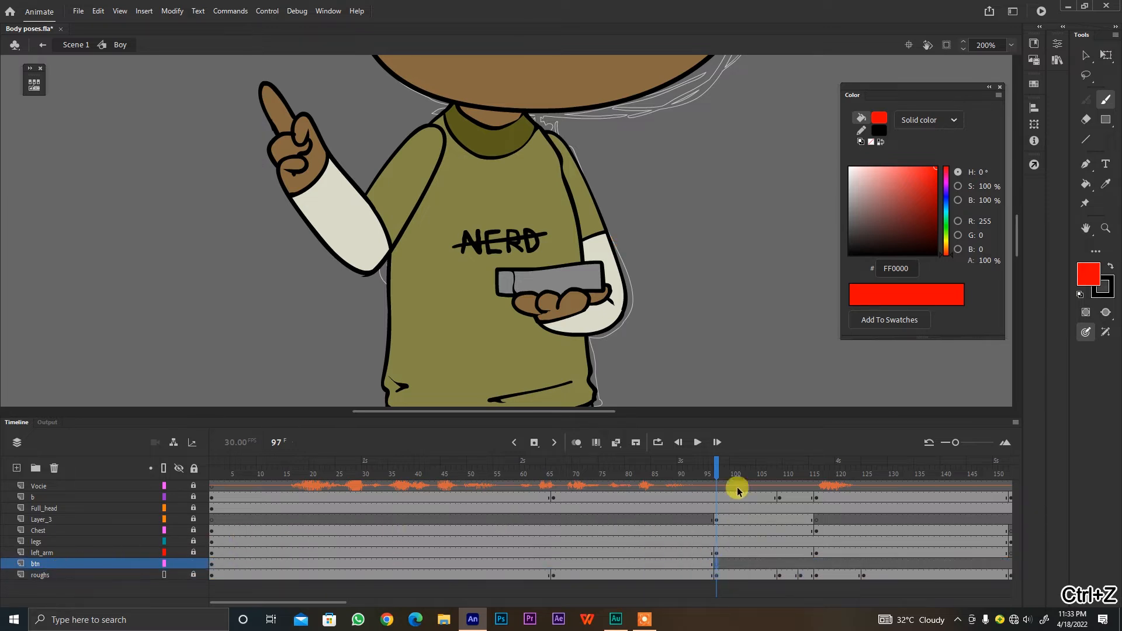
Step: Add a new layer directly above the Chest layer and name it btn_2
click(64, 521)
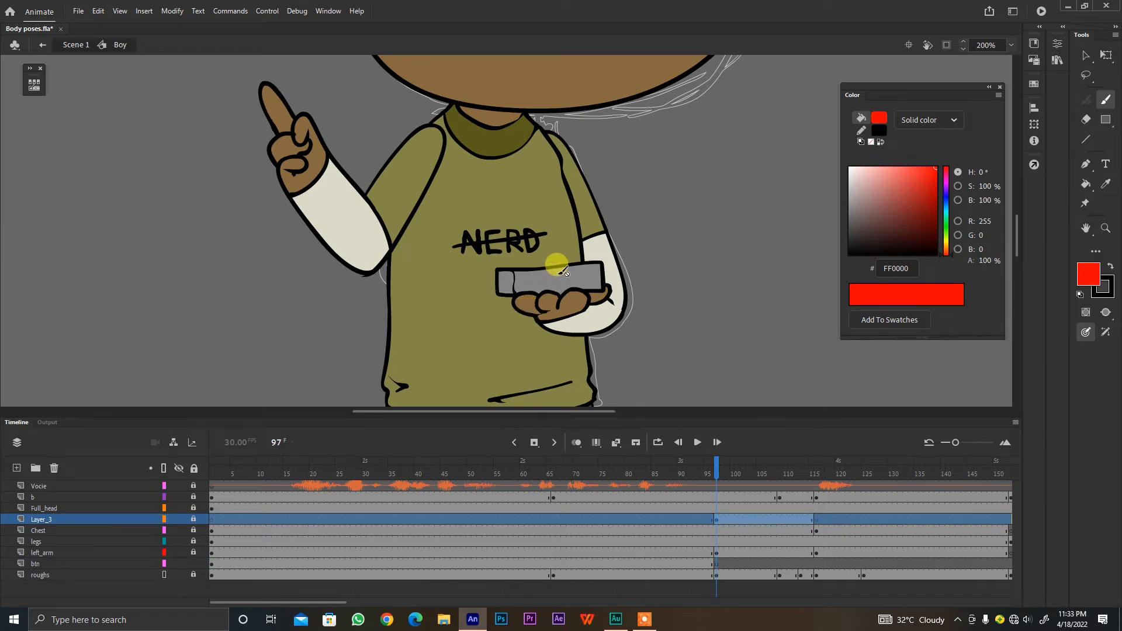
click(719, 520)
click(719, 520)
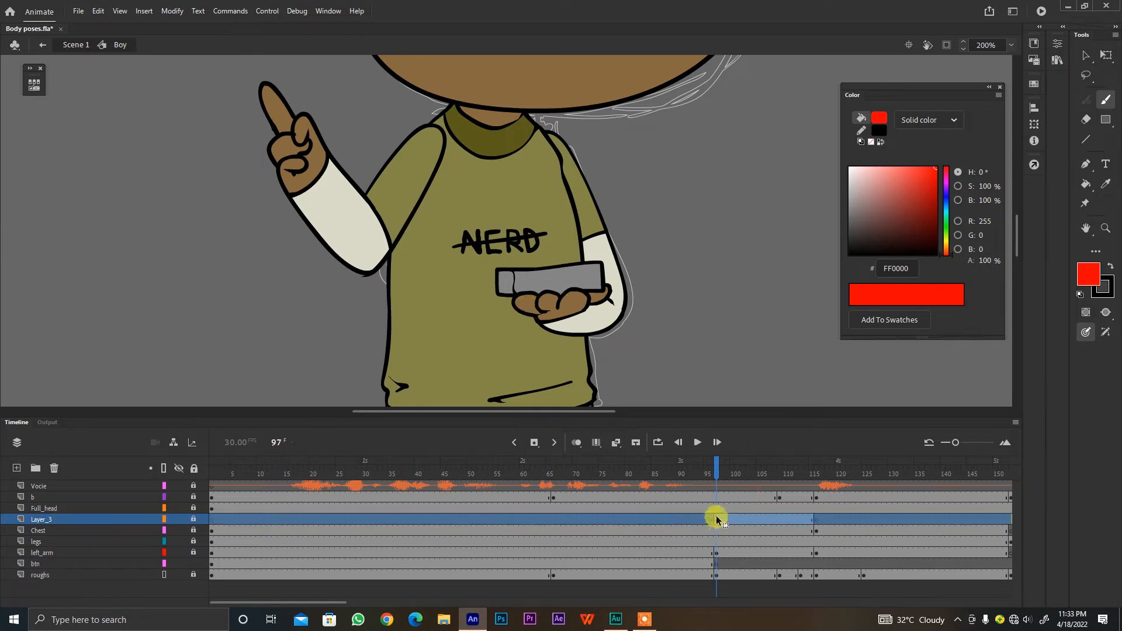
click(51, 529)
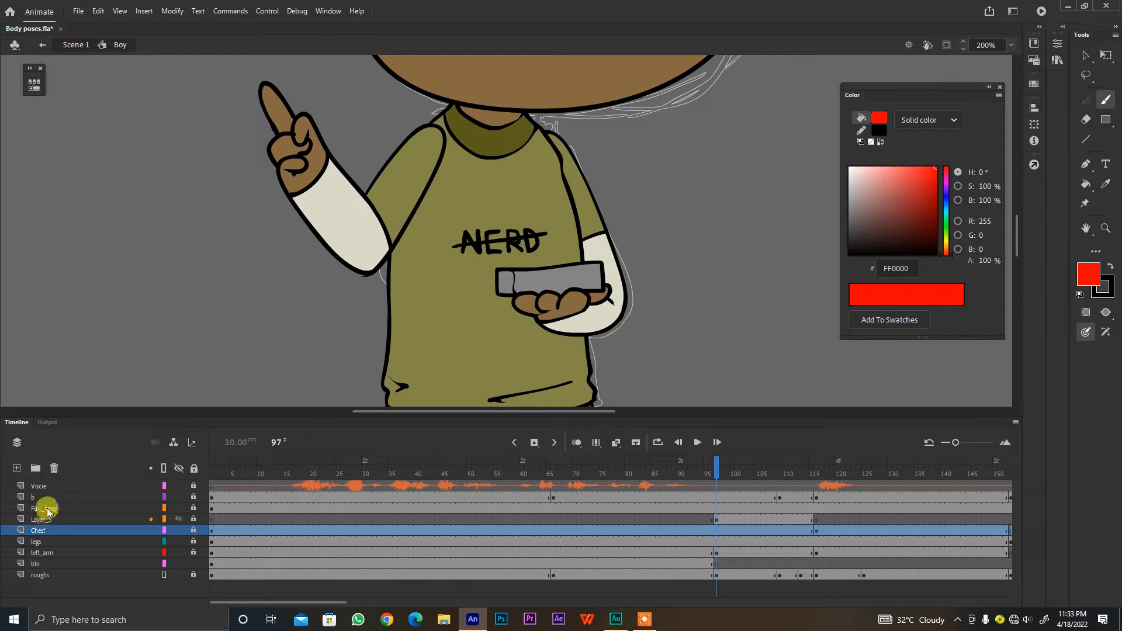
click(17, 468)
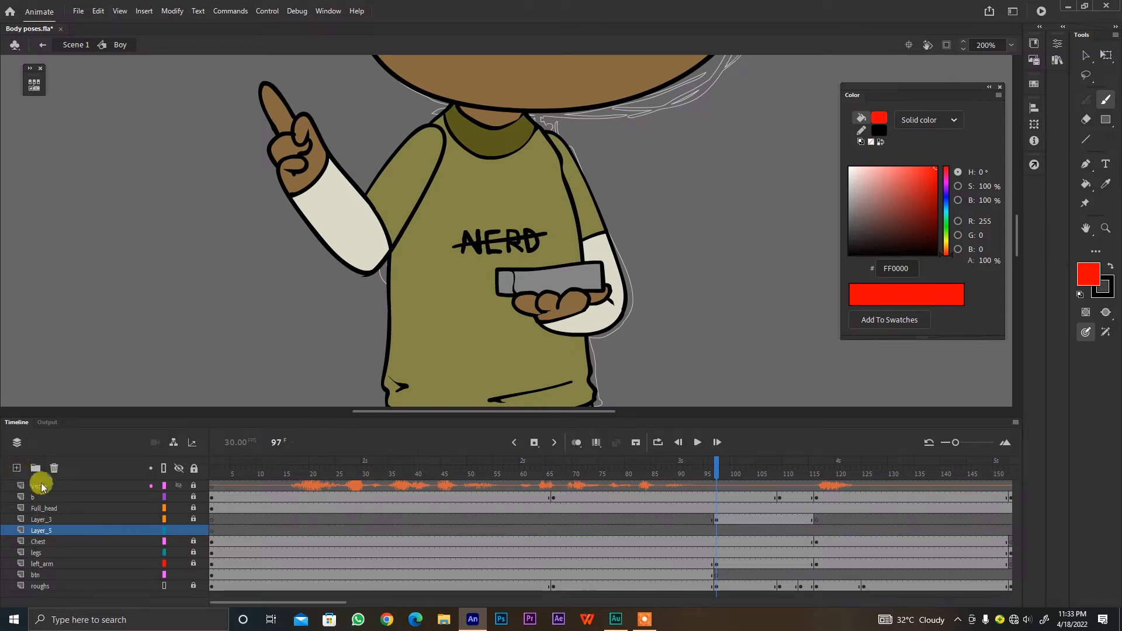
double_click(50, 530)
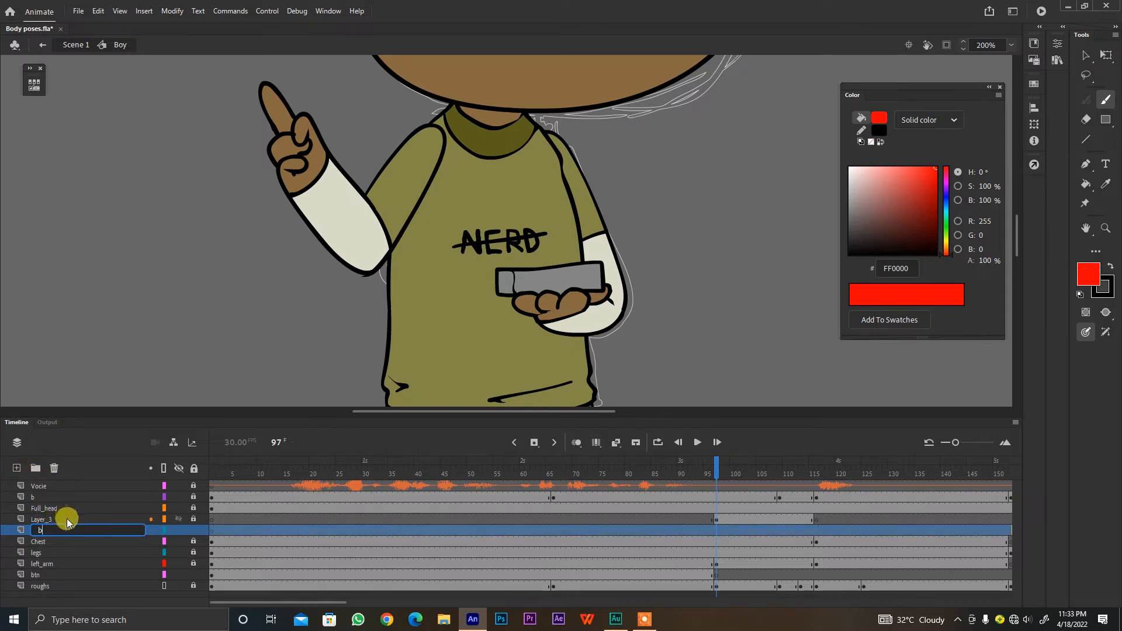
text(btn 2)
key(Return)
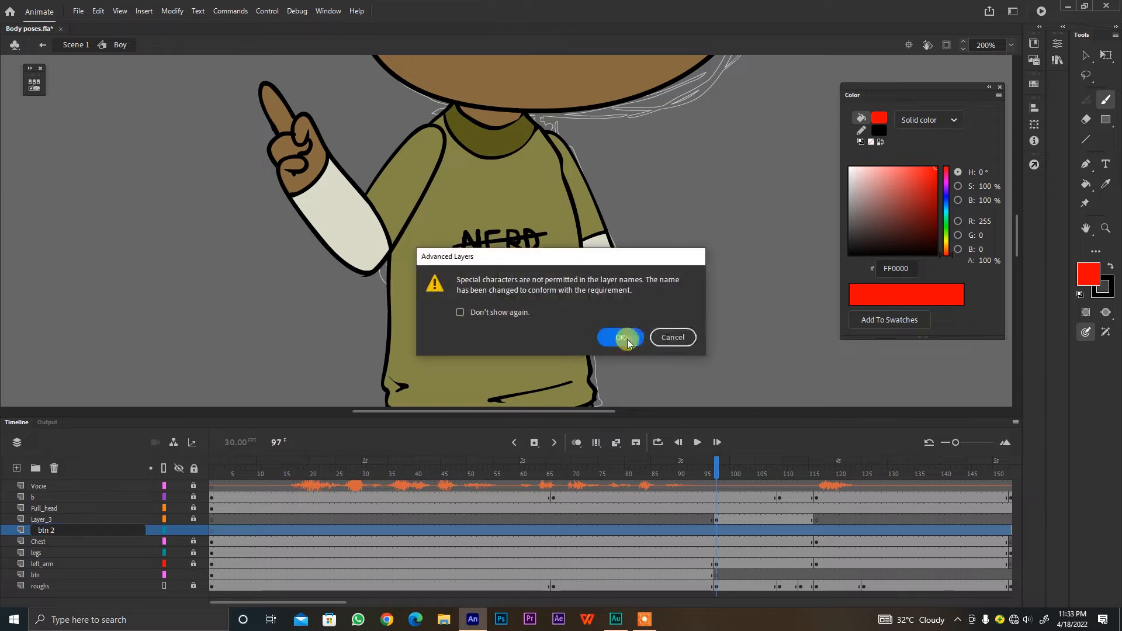
click(622, 337)
Step: Insert a keyframe on btn_2 at frame 97 and brush a black outline of the button on top of the grey device
click(714, 529)
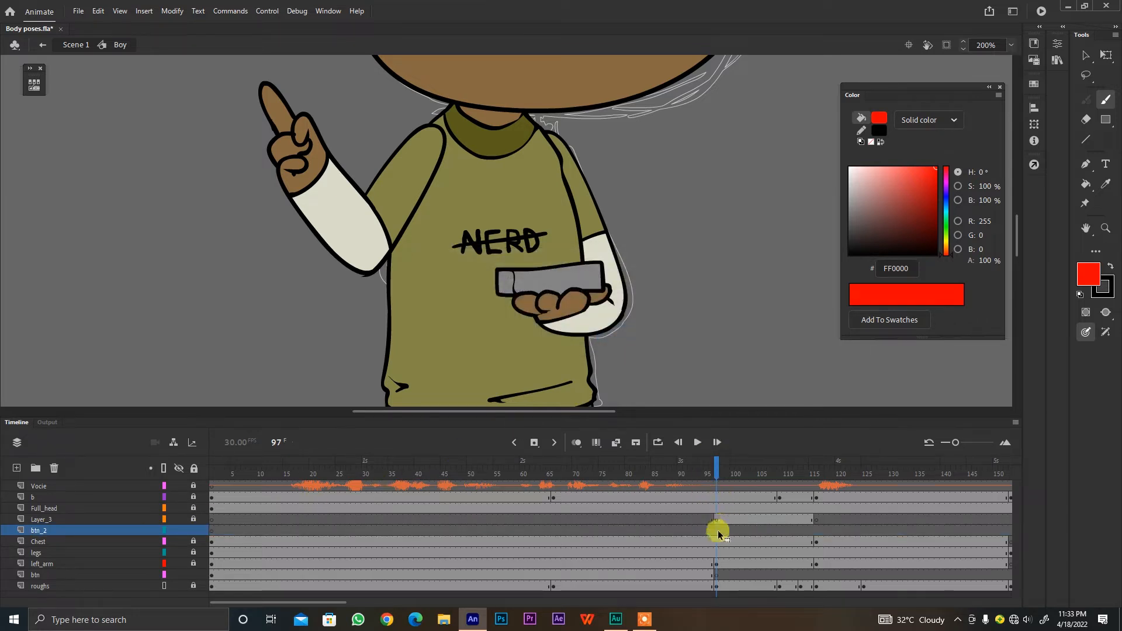
right_click(726, 524)
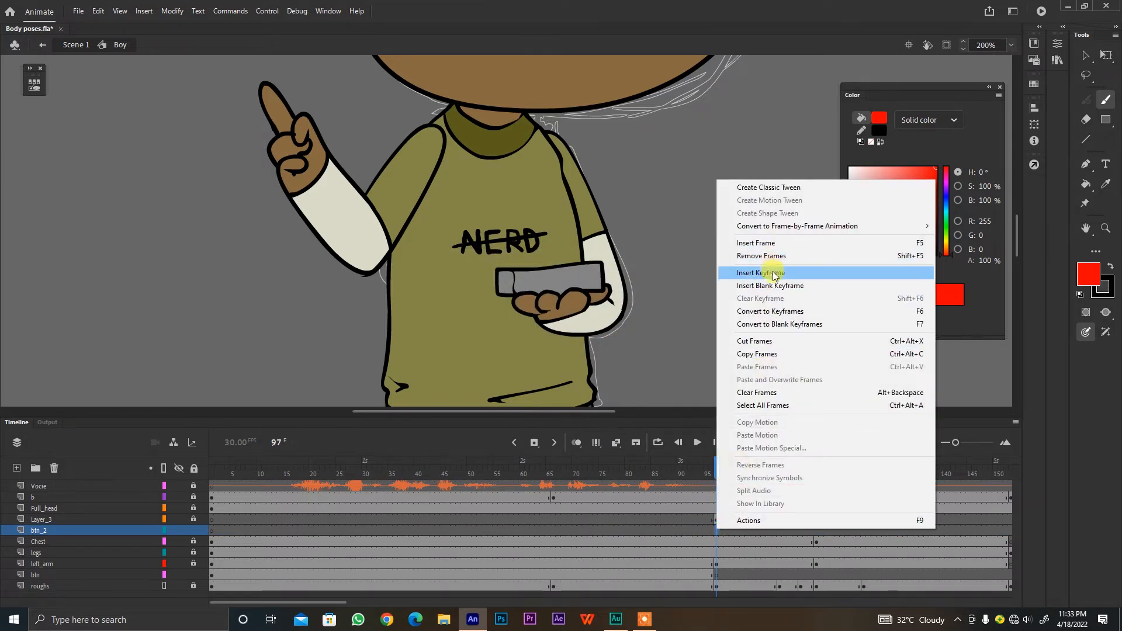
click(775, 268)
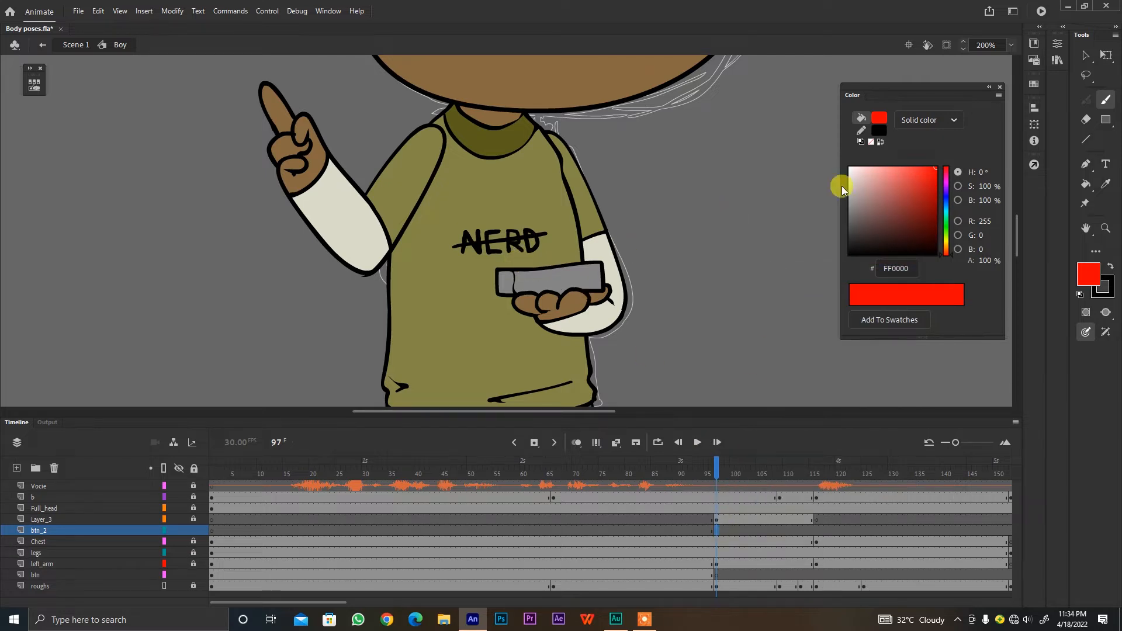
drag(854, 233, 846, 258)
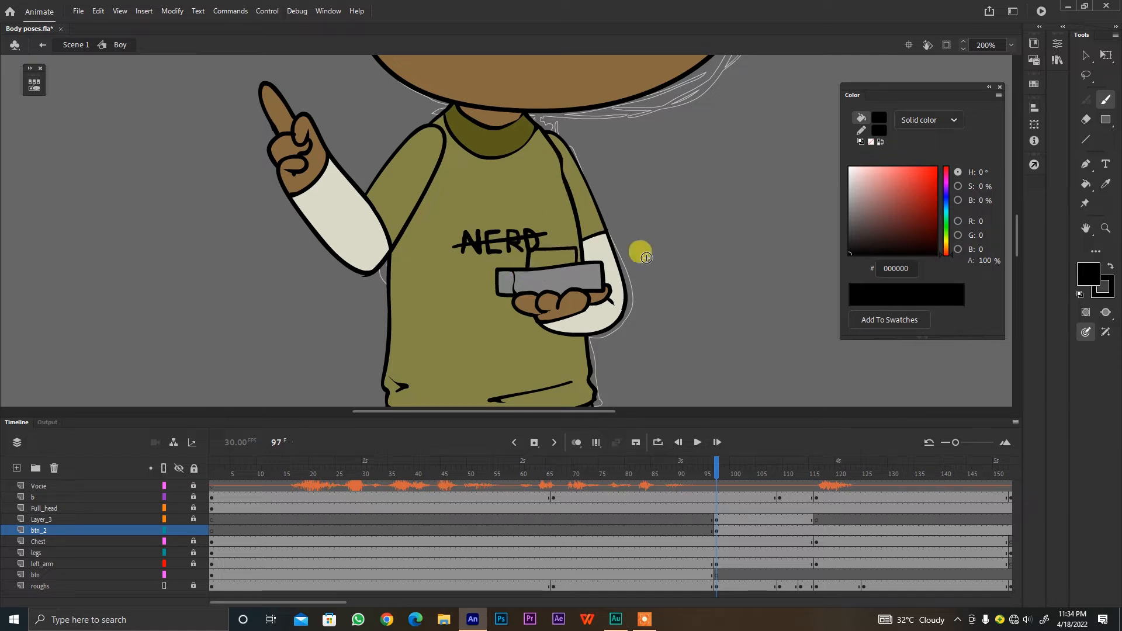
Step: Fill the outlined button on btn_2 at frame 97 with red FF0000
click(922, 220)
key(k)
click(558, 258)
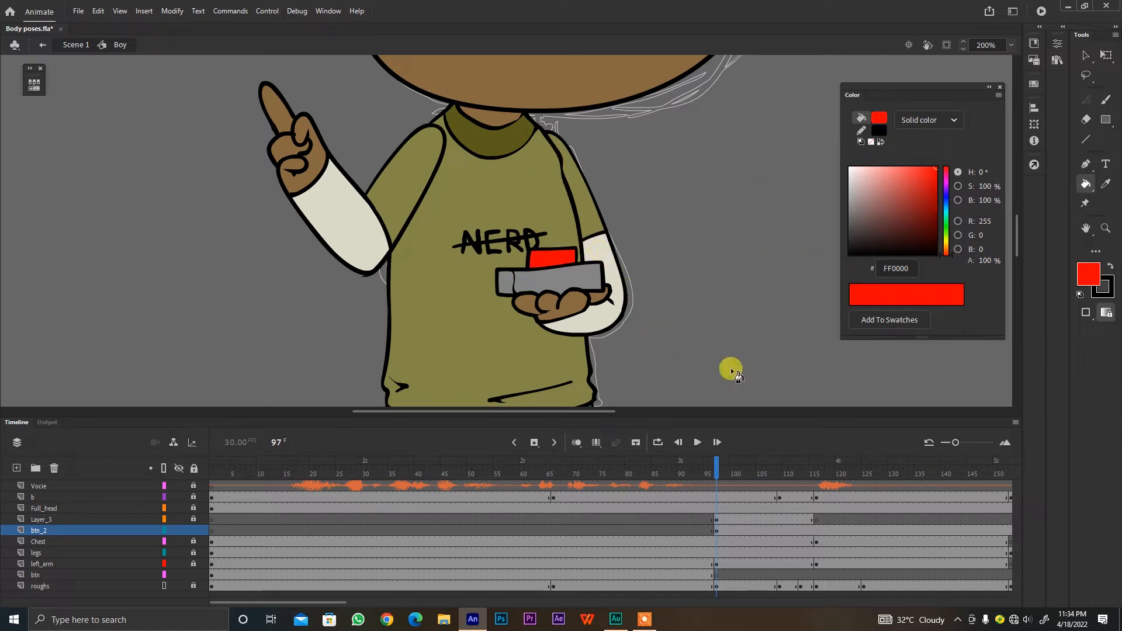
key(v)
Step: Flip back and forth through the frames around 97 to compare the two button drawings
click(707, 474)
key(period)
key(period)
key(period)
key(comma)
key(comma)
key(comma)
key(comma)
key(comma)
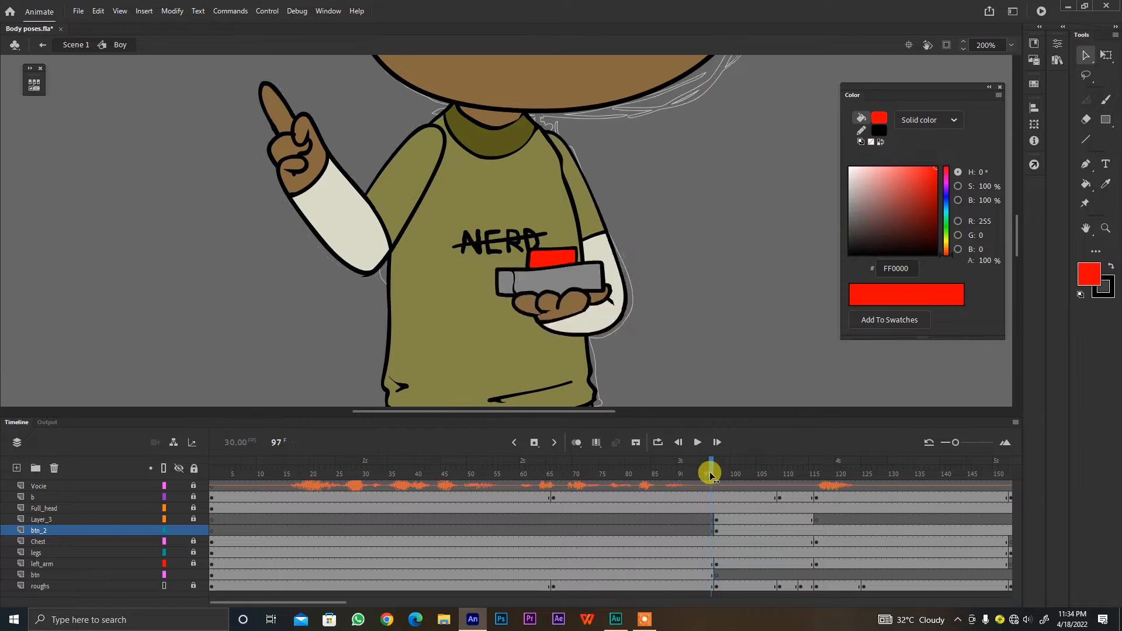
key(period)
key(period)
key(period)
key(period)
key(period)
key(comma)
key(comma)
key(comma)
key(comma)
key(period)
key(period)
key(period)
key(period)
key(comma)
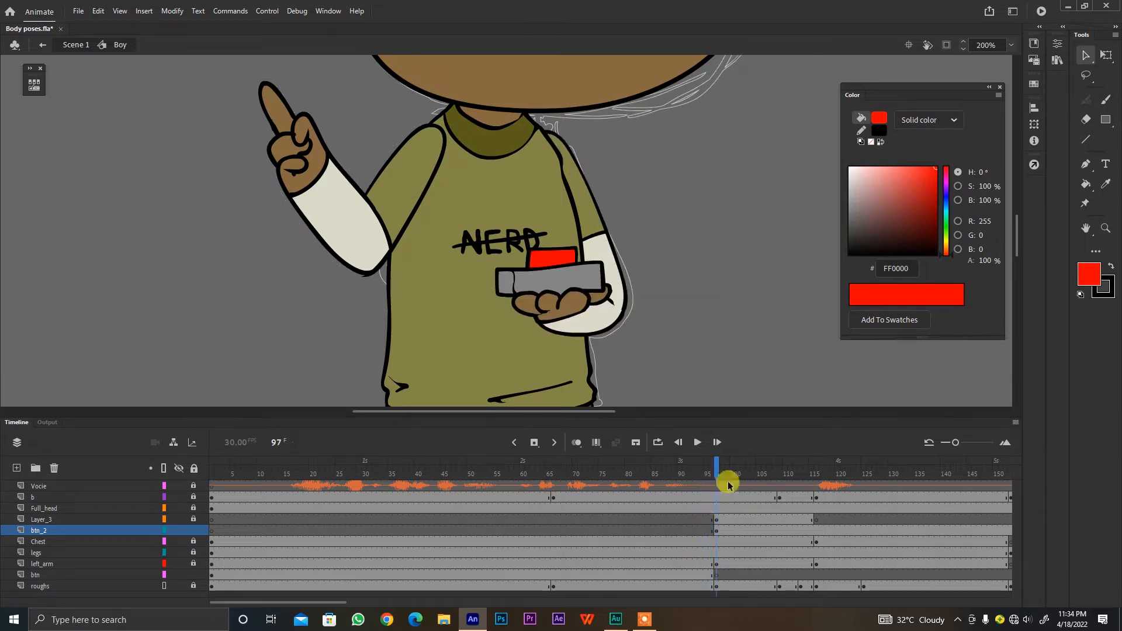
Step: Check how the pressing hand lines up with the red button between frames 109 and 113
key(period)
key(period)
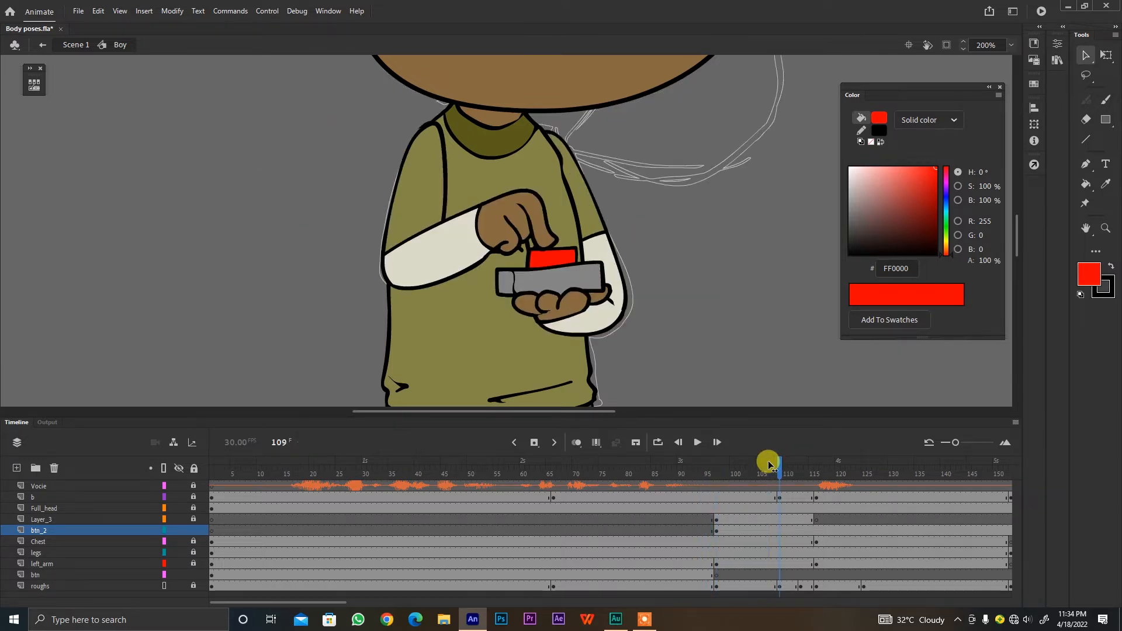
key(comma)
key(comma)
key(period)
key(period)
key(period)
key(period)
key(period)
key(period)
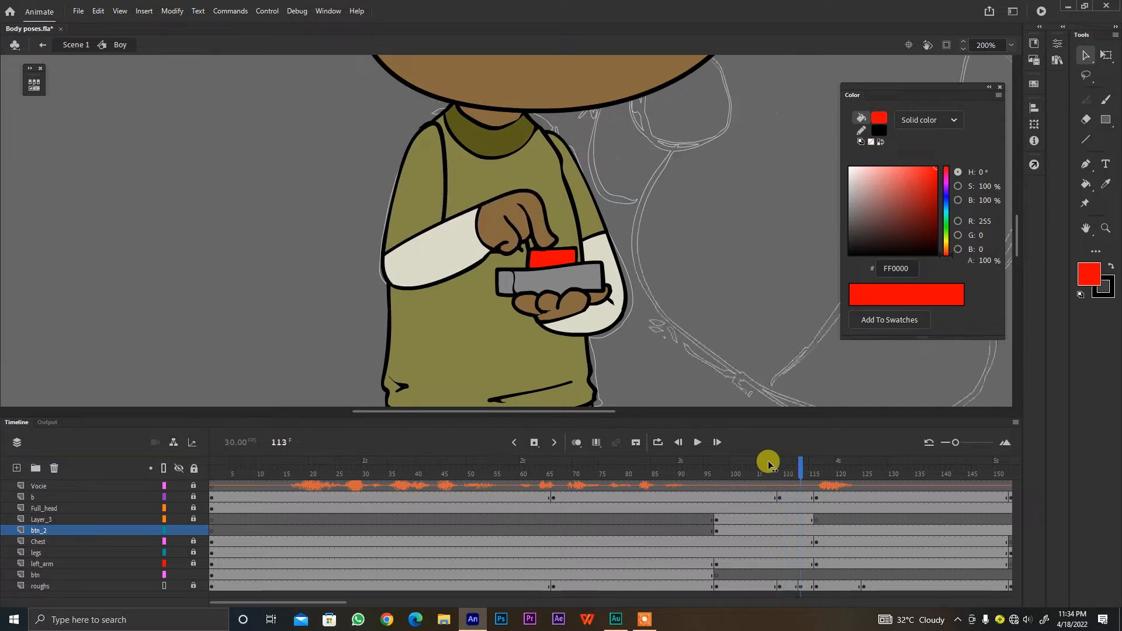
Step: Review the whole figure with its red button from frame 50 through frames 67 and 121
drag(793, 483, 618, 448)
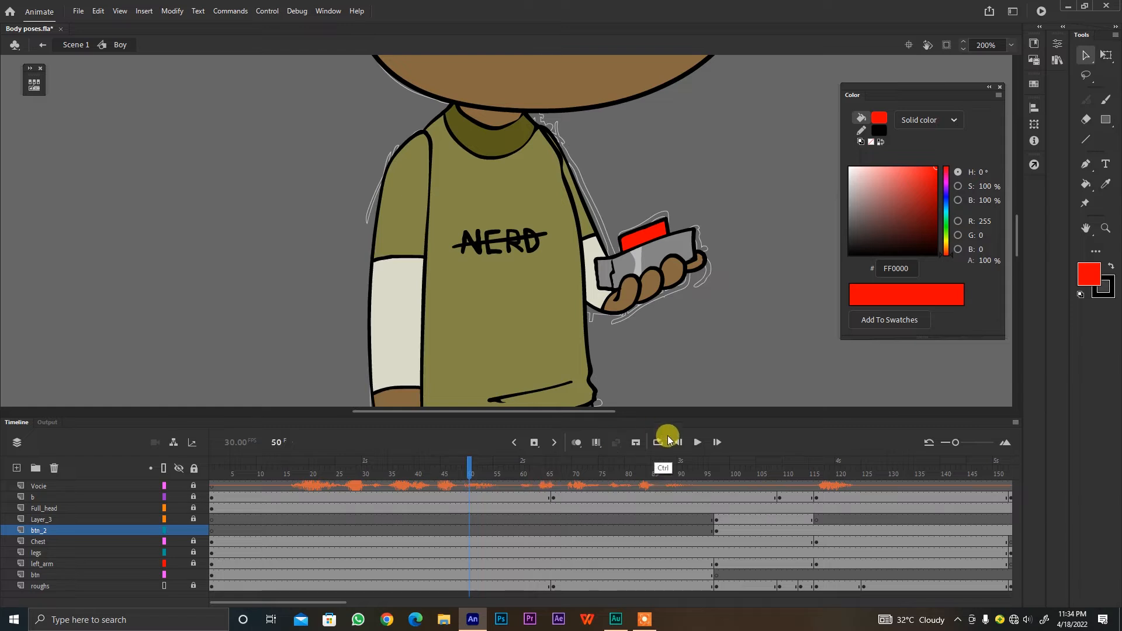
key(ctrl+minus)
key(ctrl+minus)
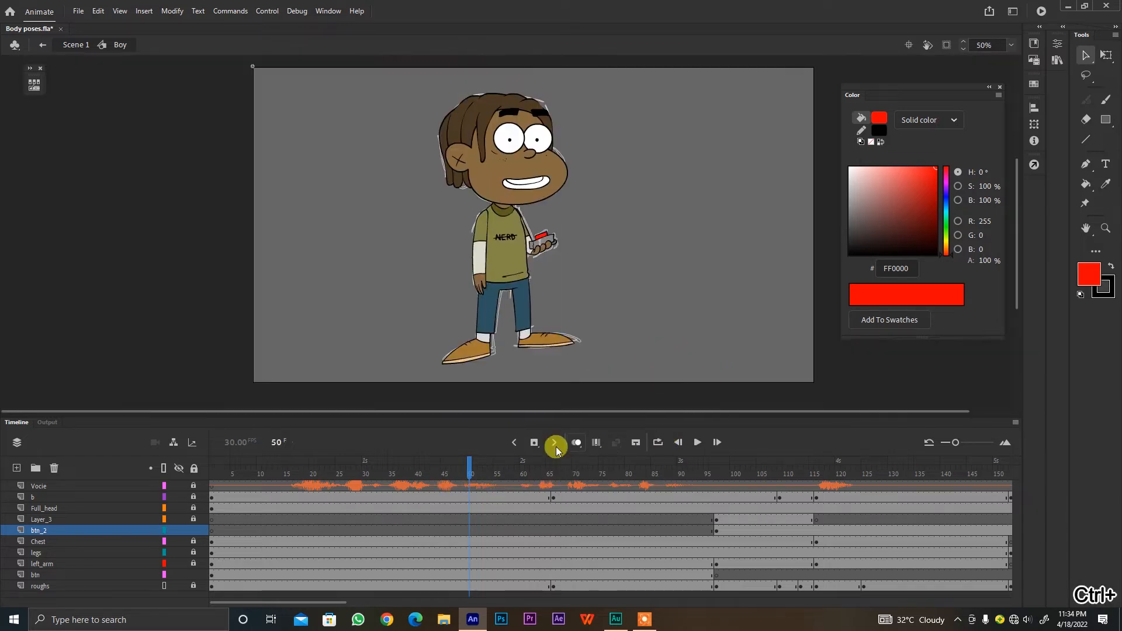
drag(465, 466, 559, 466)
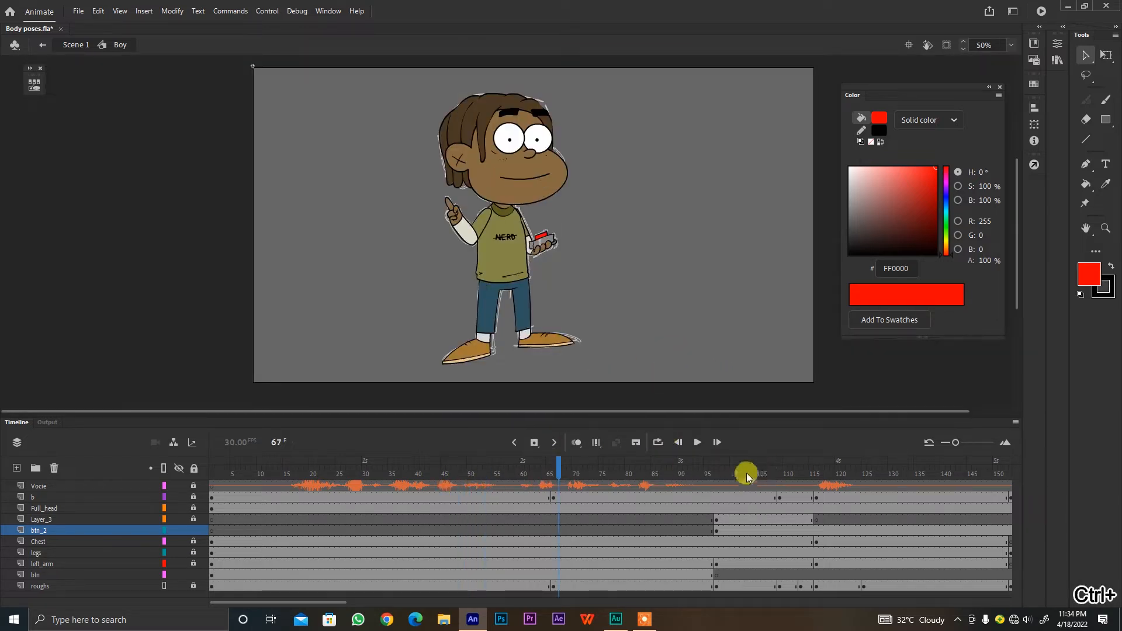
drag(790, 470, 864, 469)
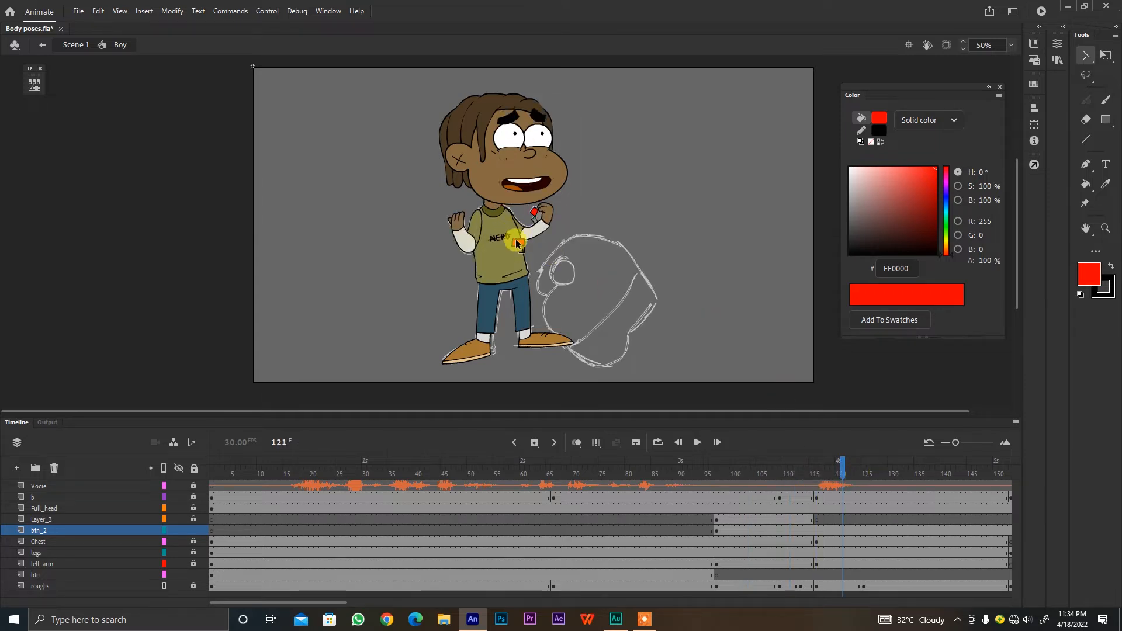
Step: Insert a blank keyframe on the btn_2 layer at frame 116 to remove the stray red button from the shirt
key(ctrl+equal)
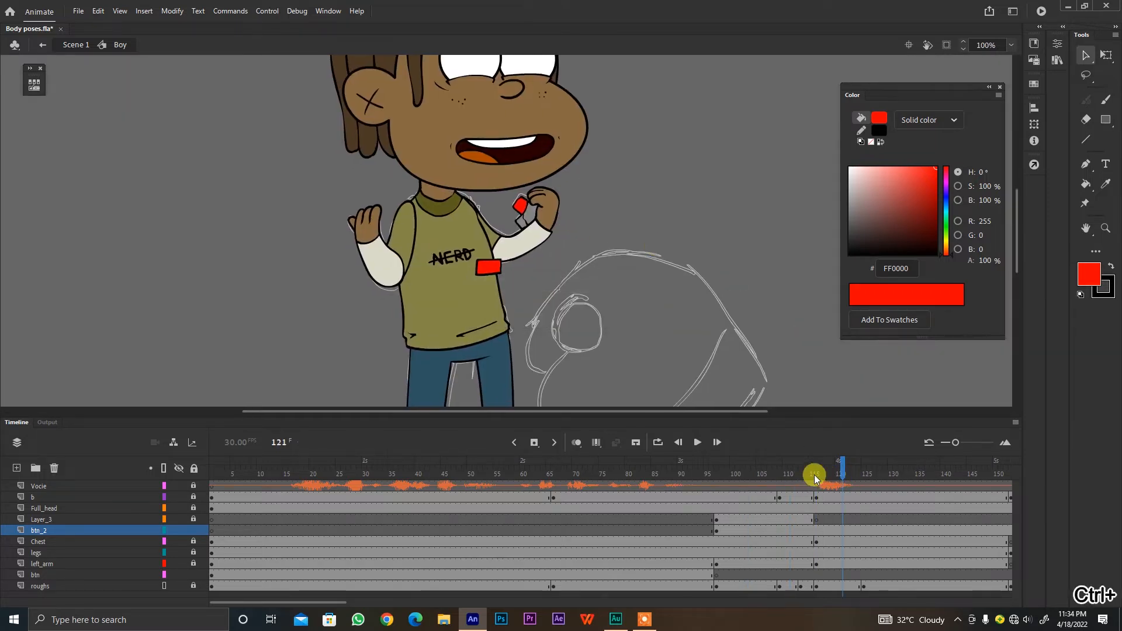
click(815, 473)
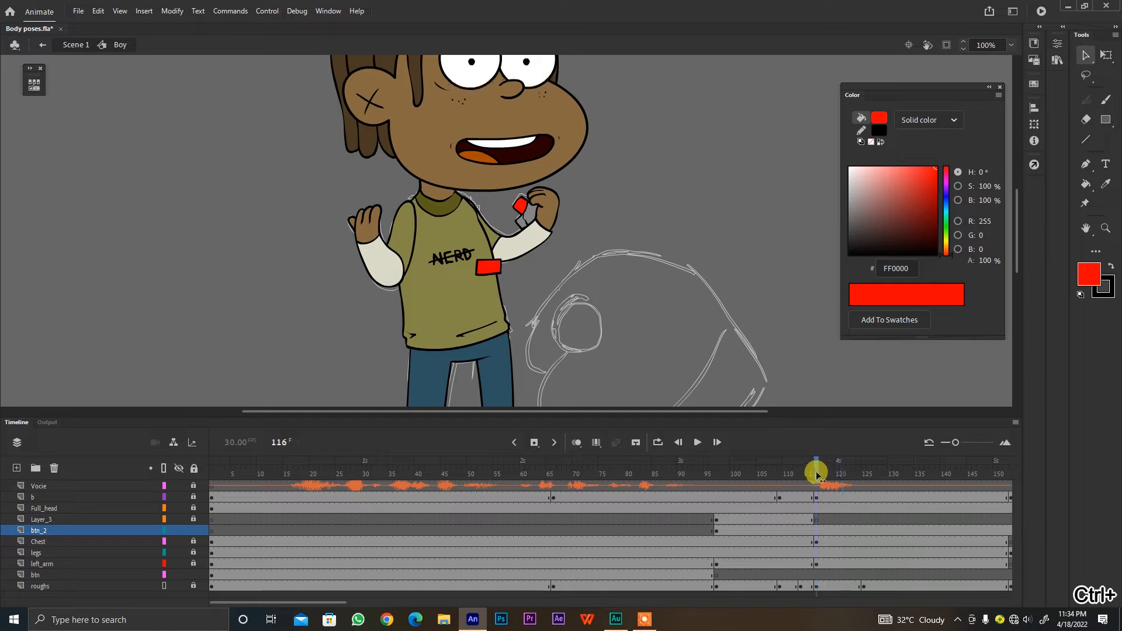
right_click(815, 524)
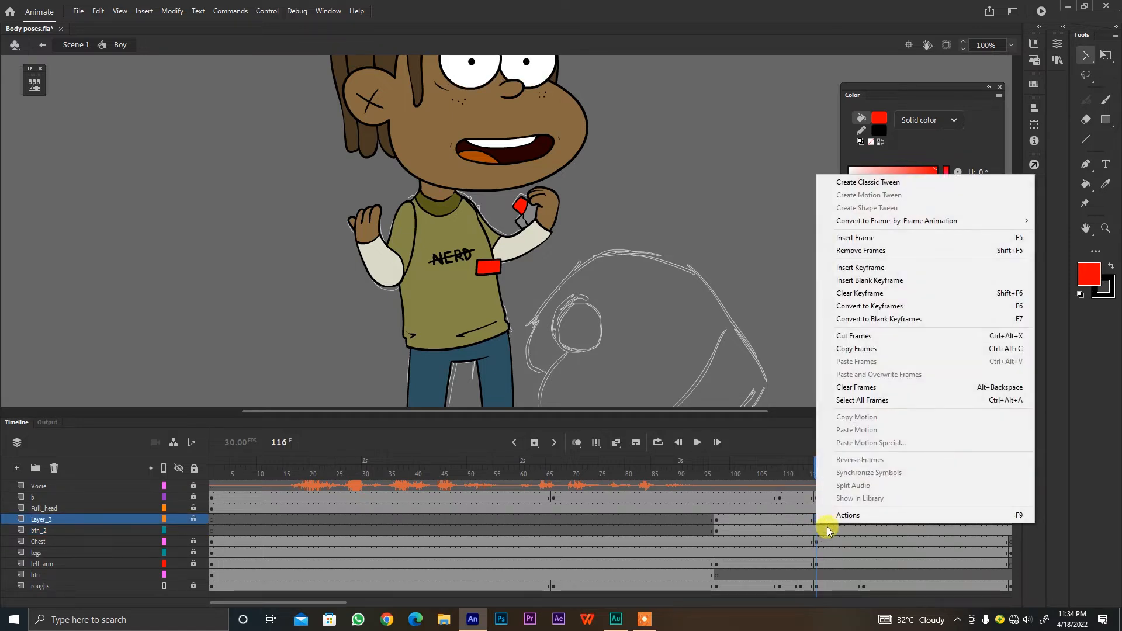
click(815, 526)
click(472, 261)
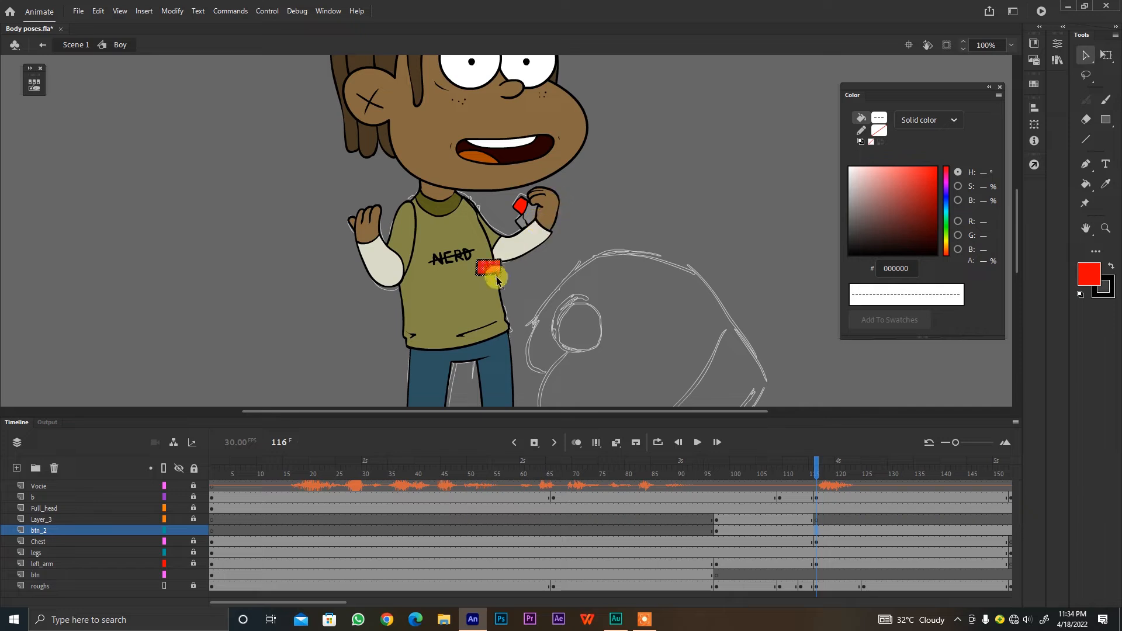
right_click(817, 532)
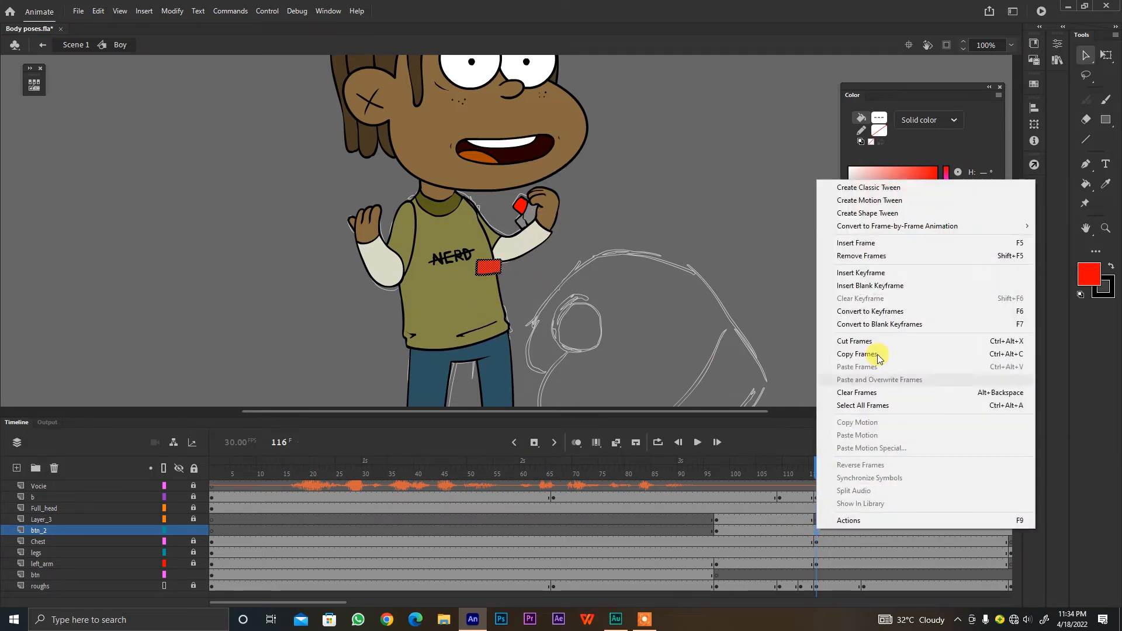
click(891, 286)
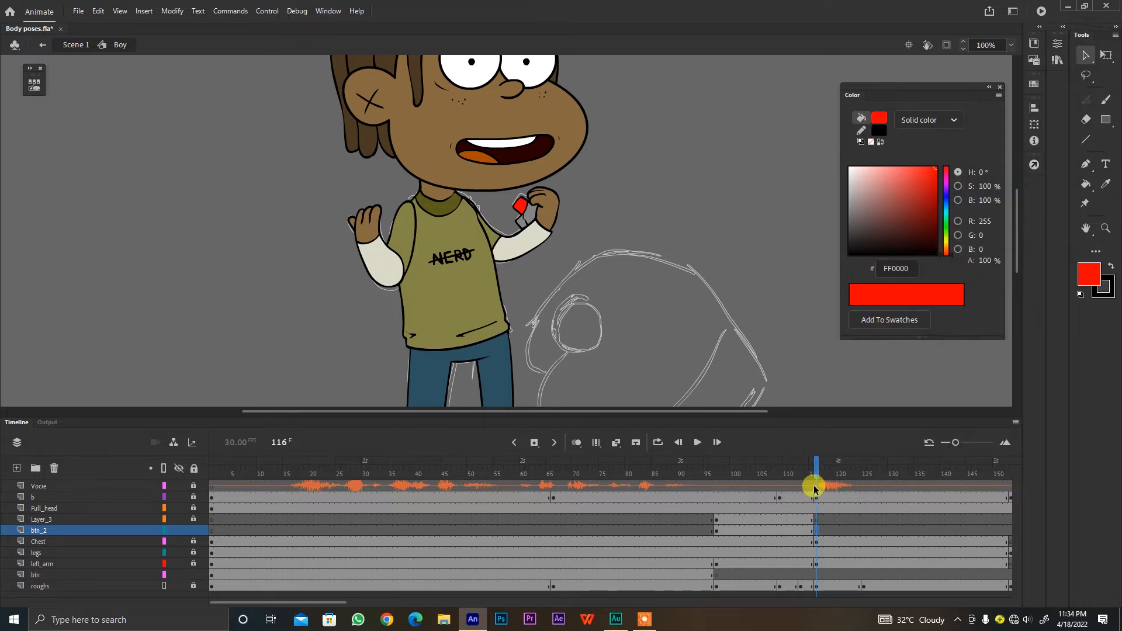
Step: Review the boy's finished poses and red button at frames 97, 66, 109, 117 and 124
drag(814, 471, 711, 465)
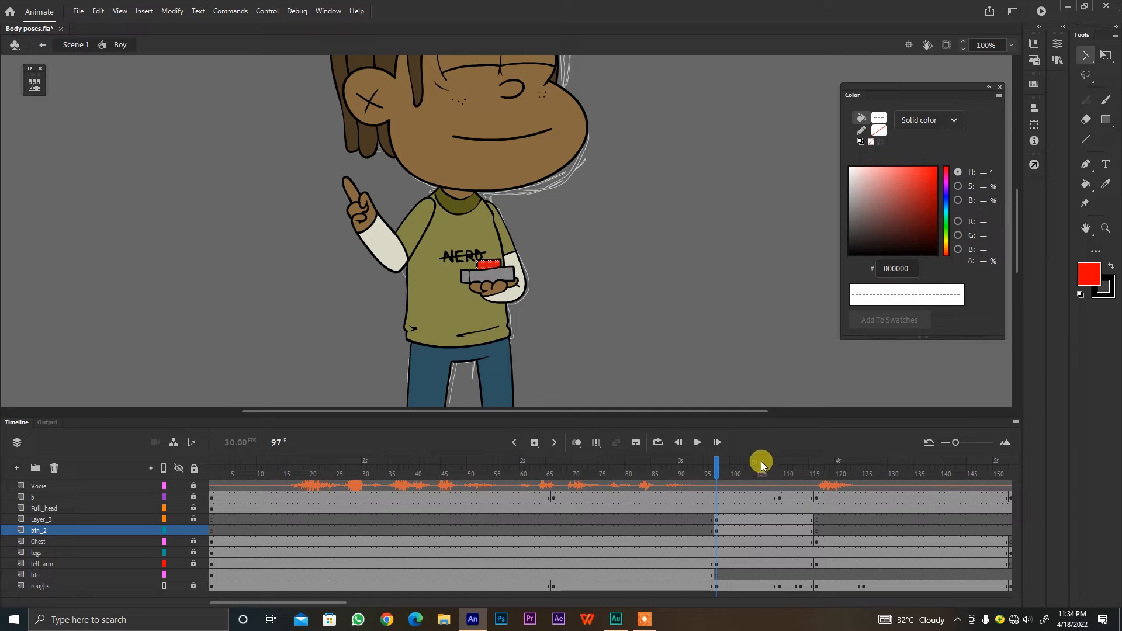
click(552, 465)
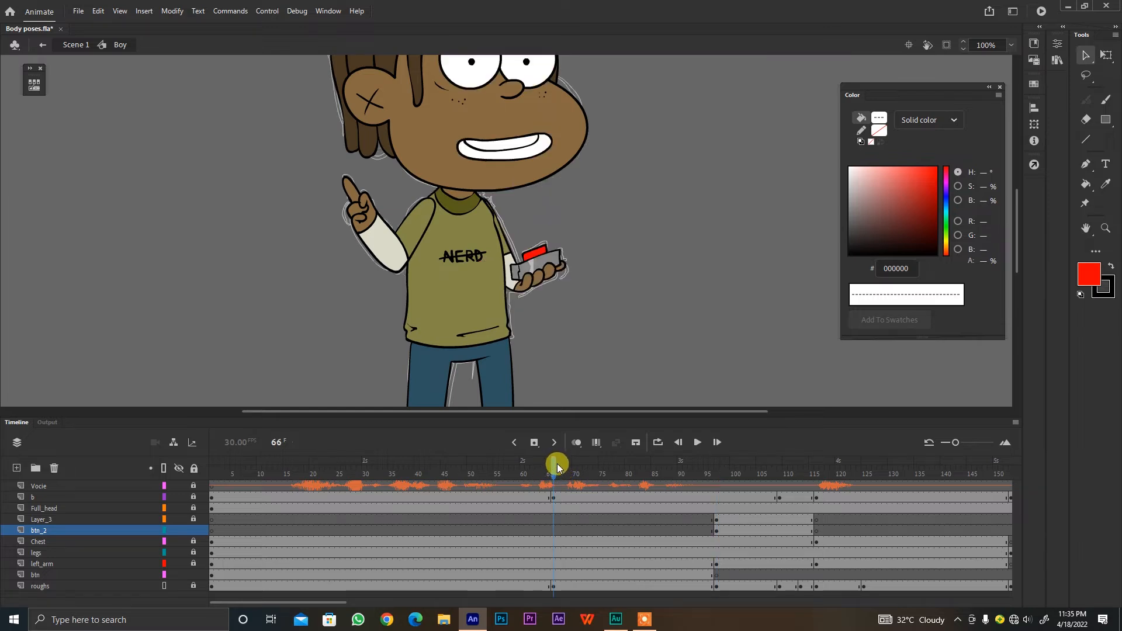
key(ctrl+minus)
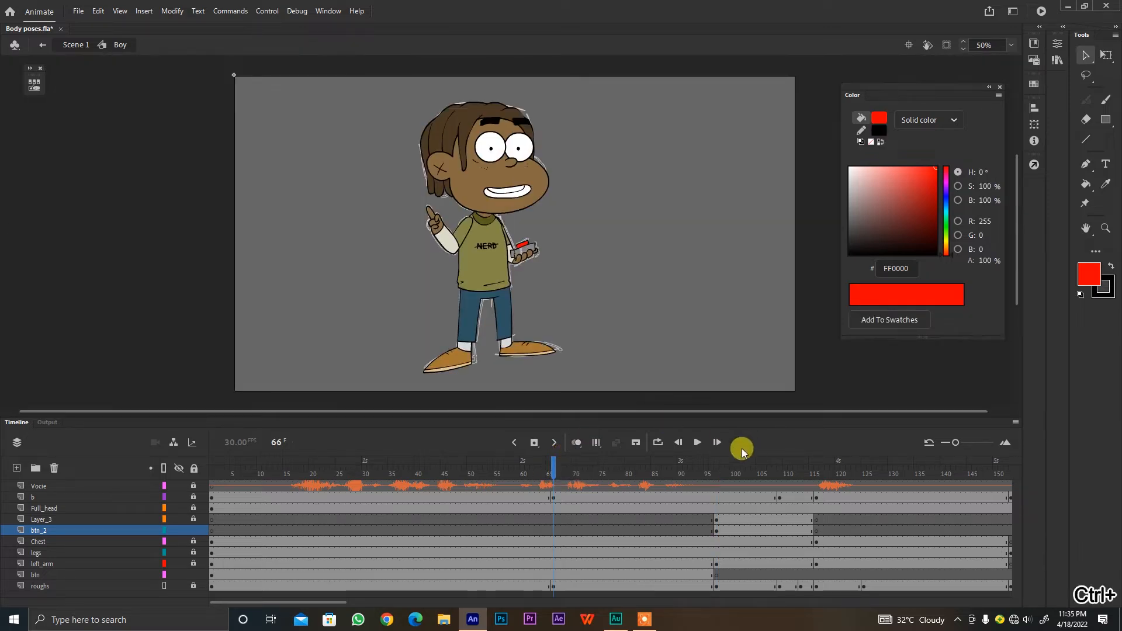
click(719, 468)
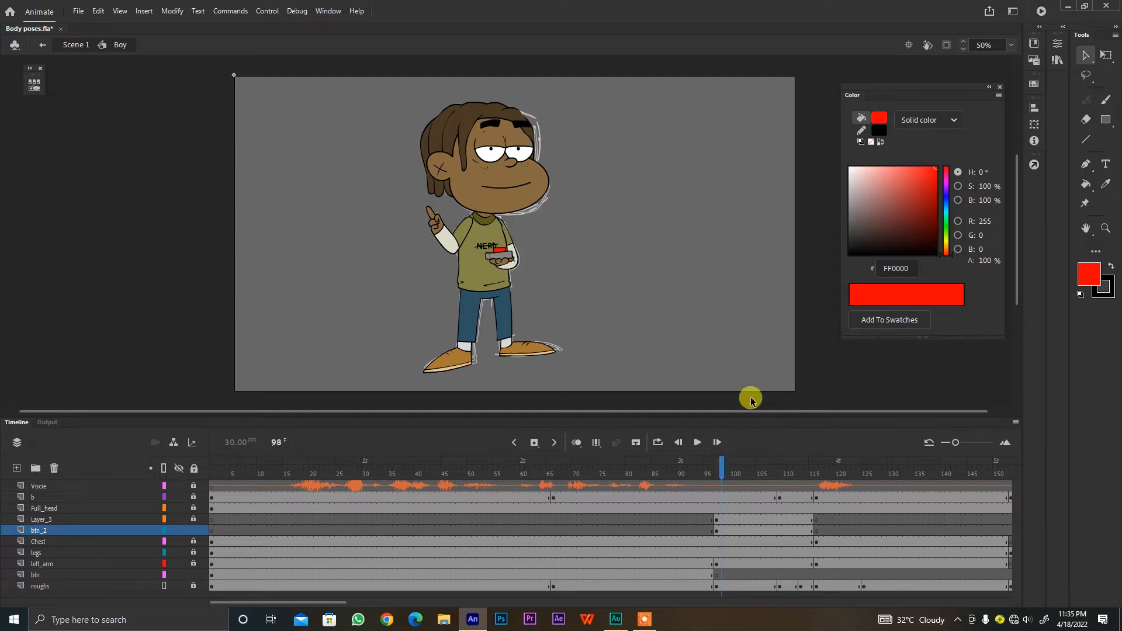
click(783, 467)
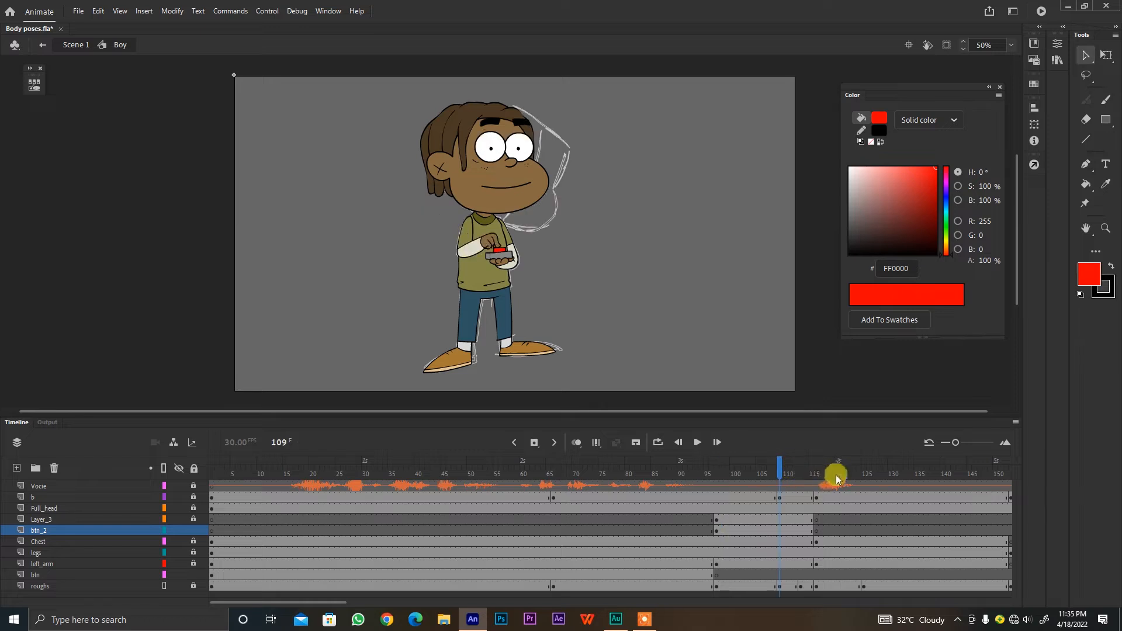
click(821, 471)
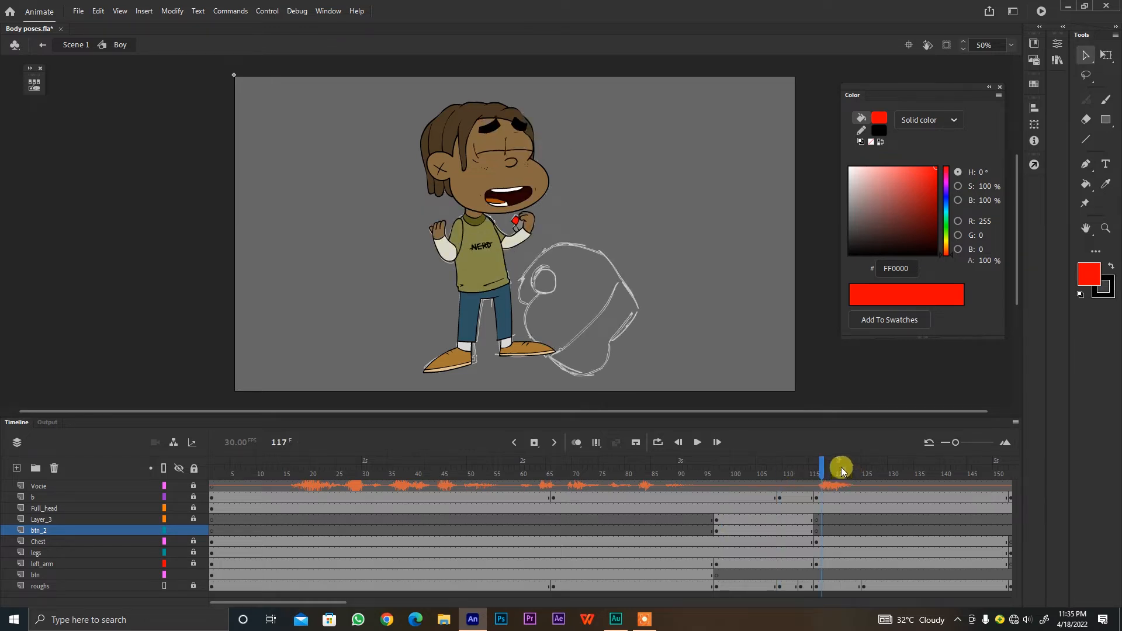
click(858, 465)
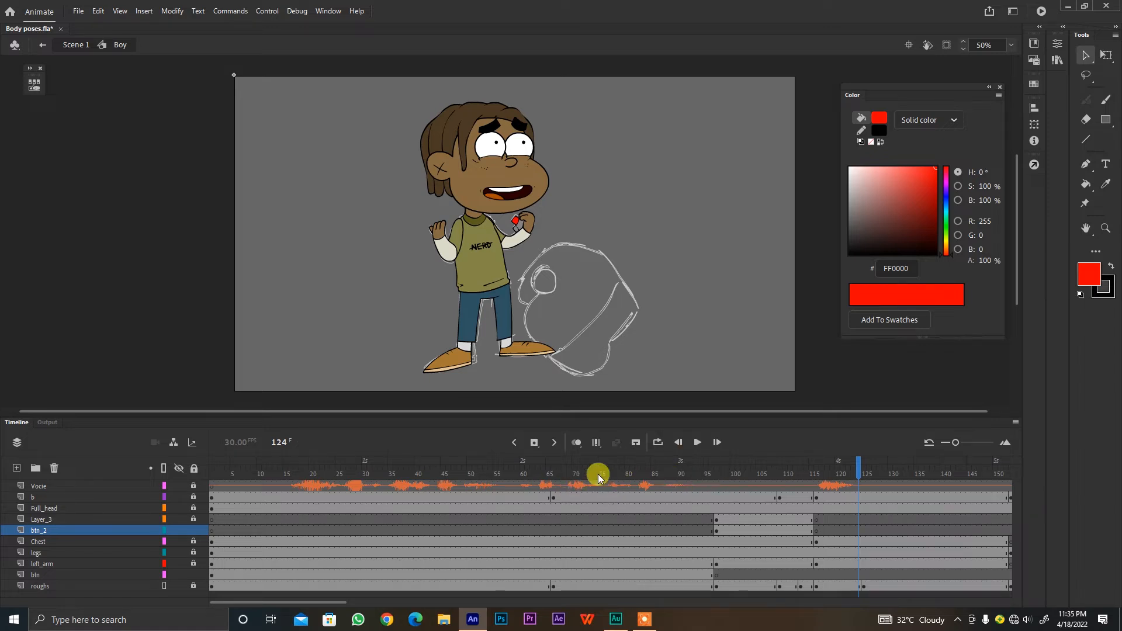
Step: Unlock the roughs layer, go to frame 65 and hide every layer except roughs
click(194, 585)
key(ctrl+a)
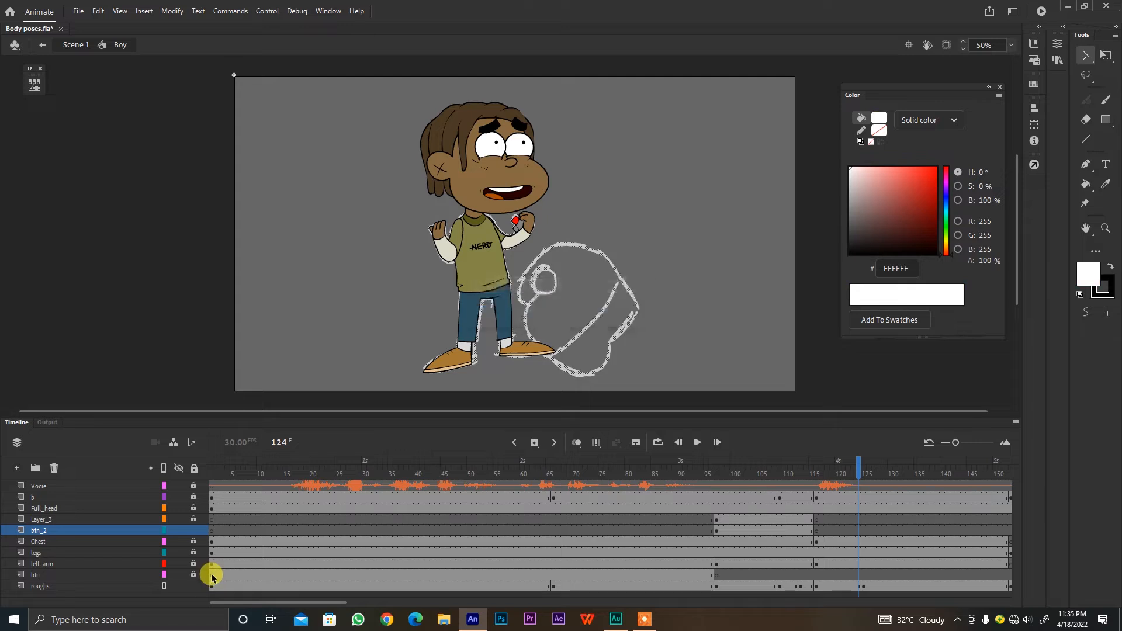
click(548, 589)
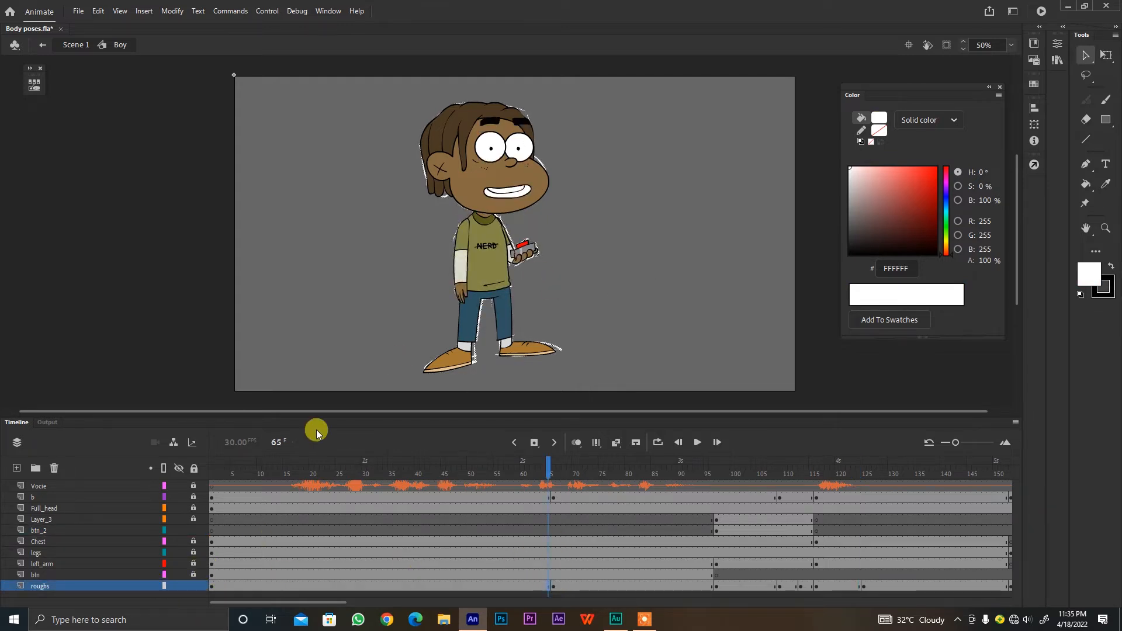
click(179, 468)
click(178, 584)
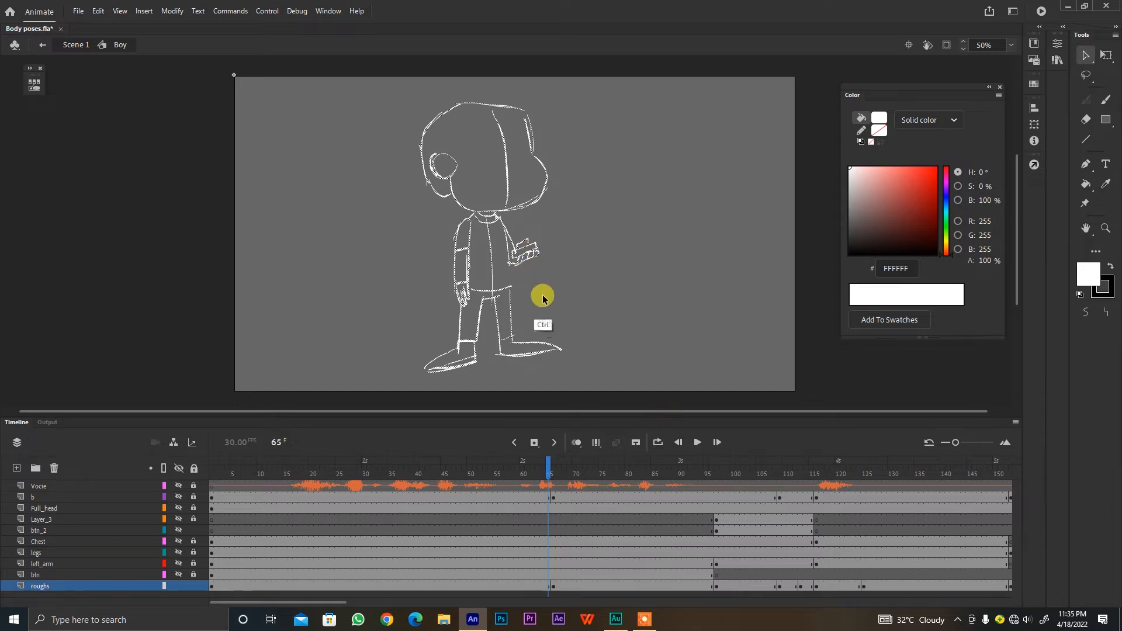
Step: Insert a blank keyframe on the roughs layer at frame 65 and turn on onion skinning for brush sketching
key(ctrl+=)
click(555, 475)
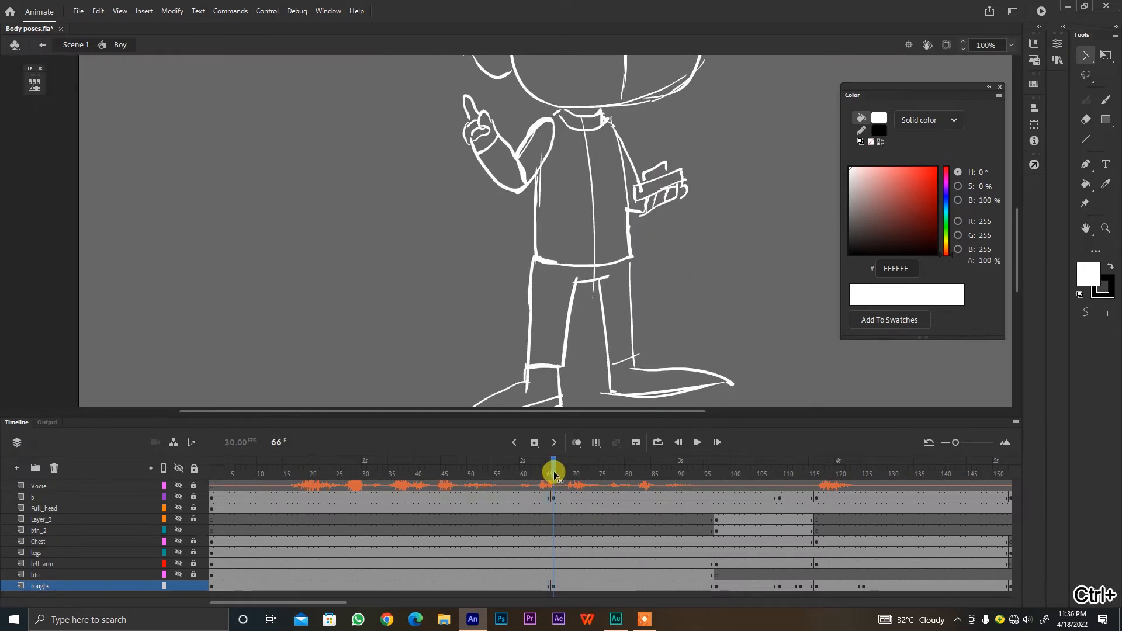
drag(555, 475, 555, 475)
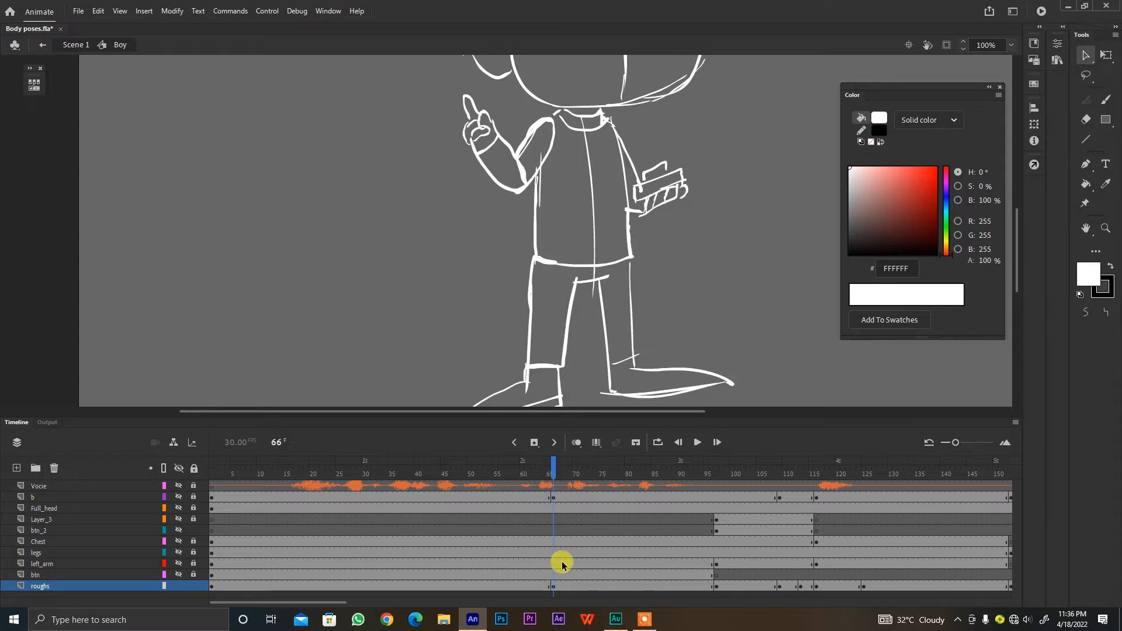
click(550, 584)
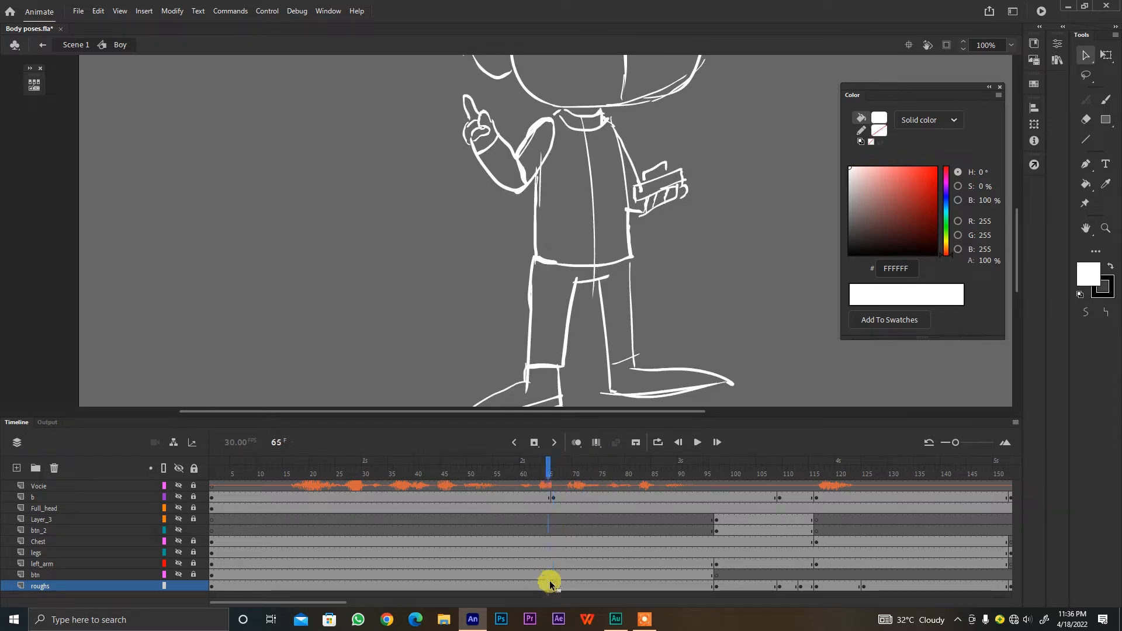
right_click(547, 585)
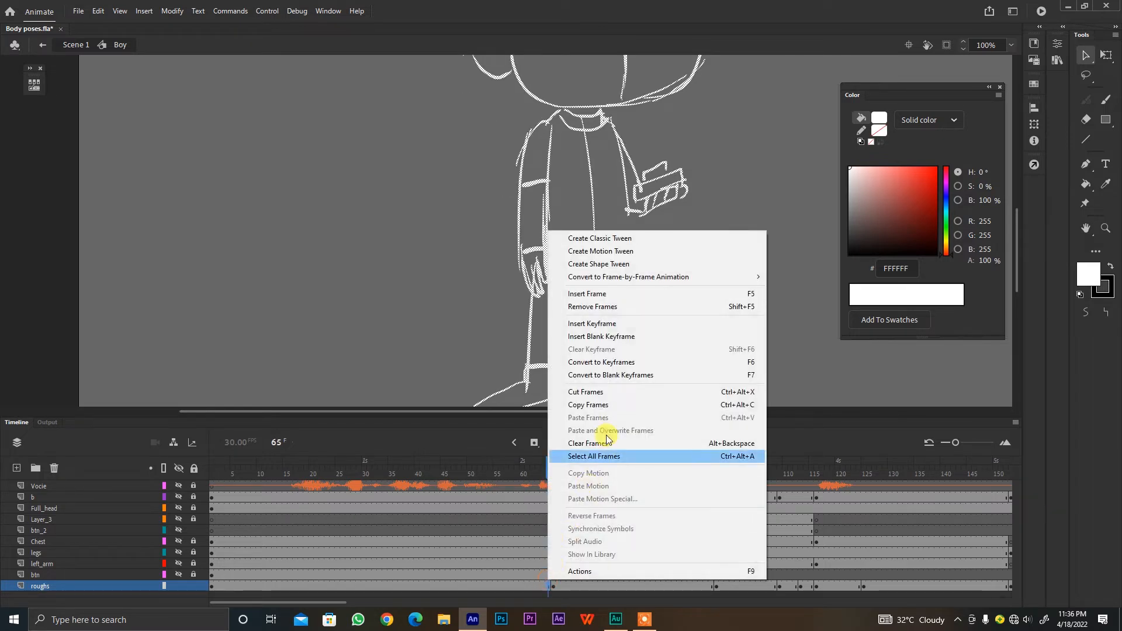
click(628, 336)
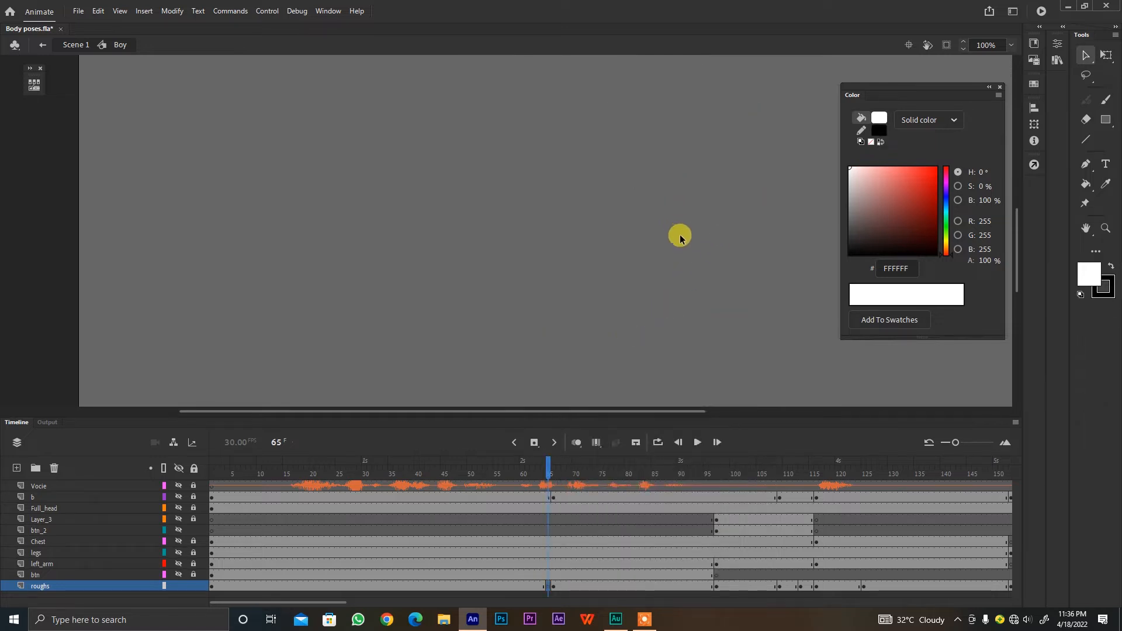
key(b)
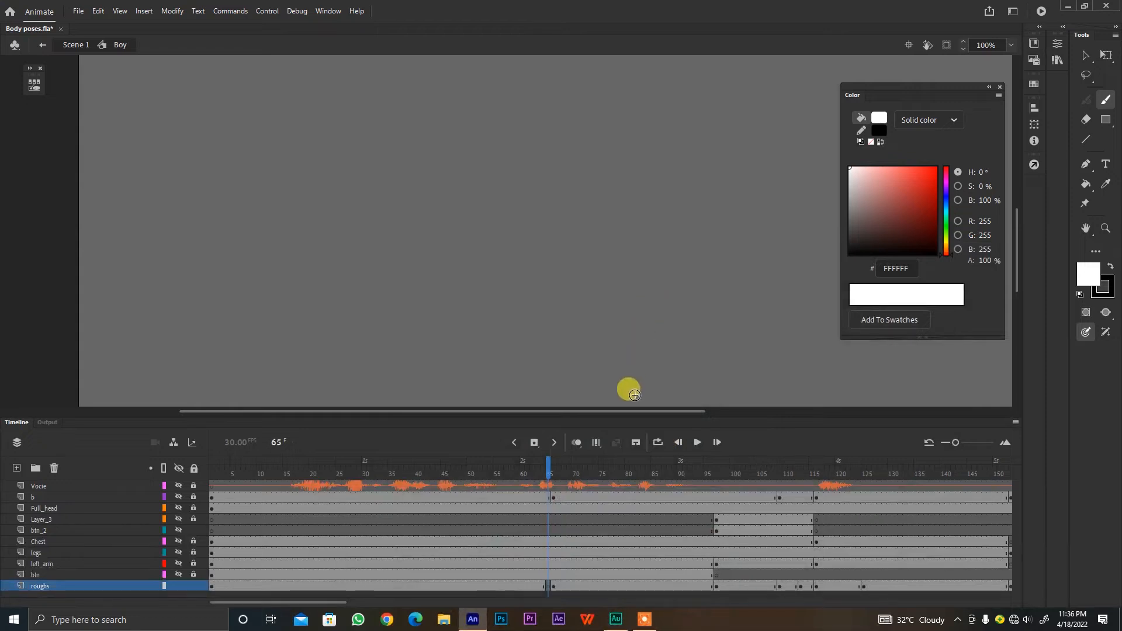
click(577, 442)
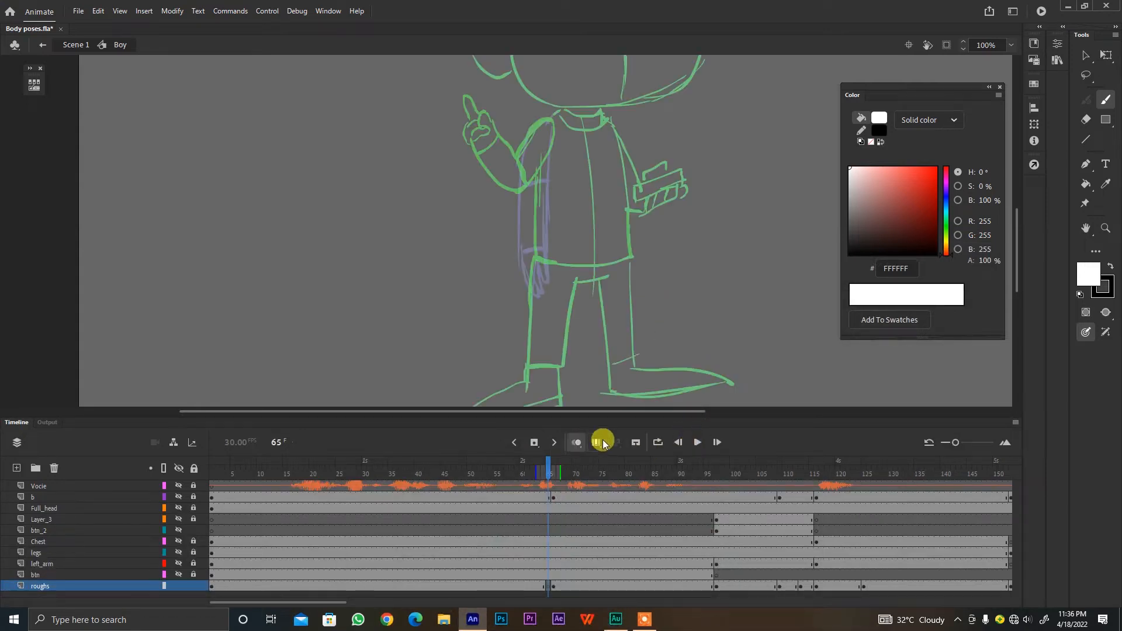
Step: Try sketching circles over the lowered and raised hands with a curved path between them, and undo the strokes
scroll(596, 233, up, 2)
scroll(596, 233, left, 2)
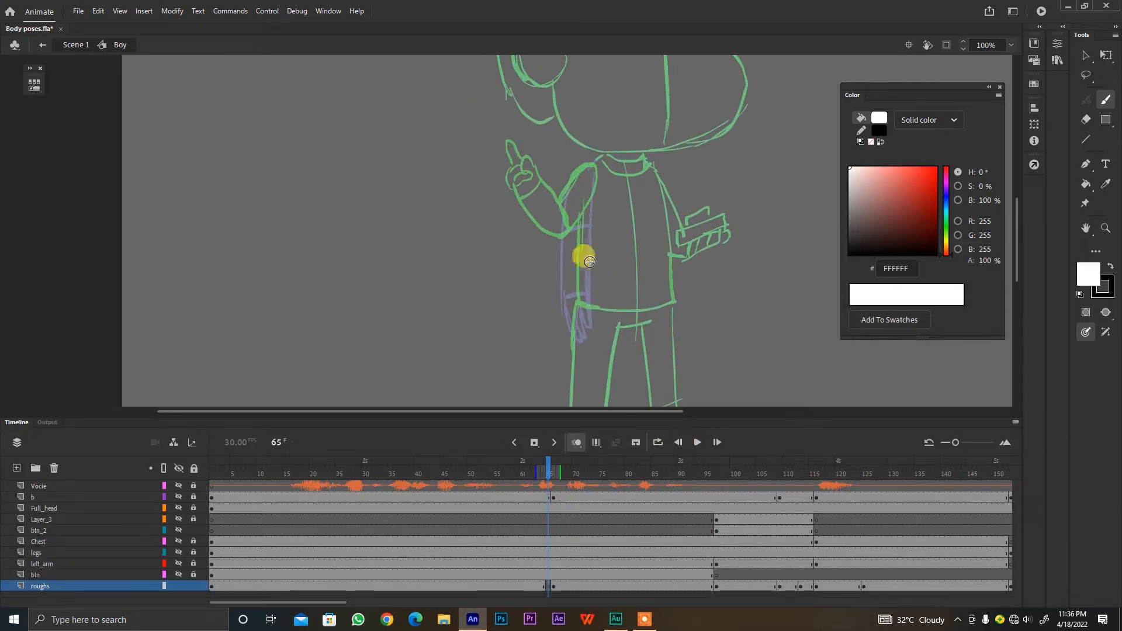
scroll(596, 245, up, 1)
scroll(596, 245, left, 1)
mouse_move(533, 164)
mouse_down()
mouse_move(521, 168)
mouse_move(534, 165)
mouse_up()
mouse_move(588, 313)
mouse_down()
mouse_move(581, 323)
mouse_move(590, 314)
mouse_up()
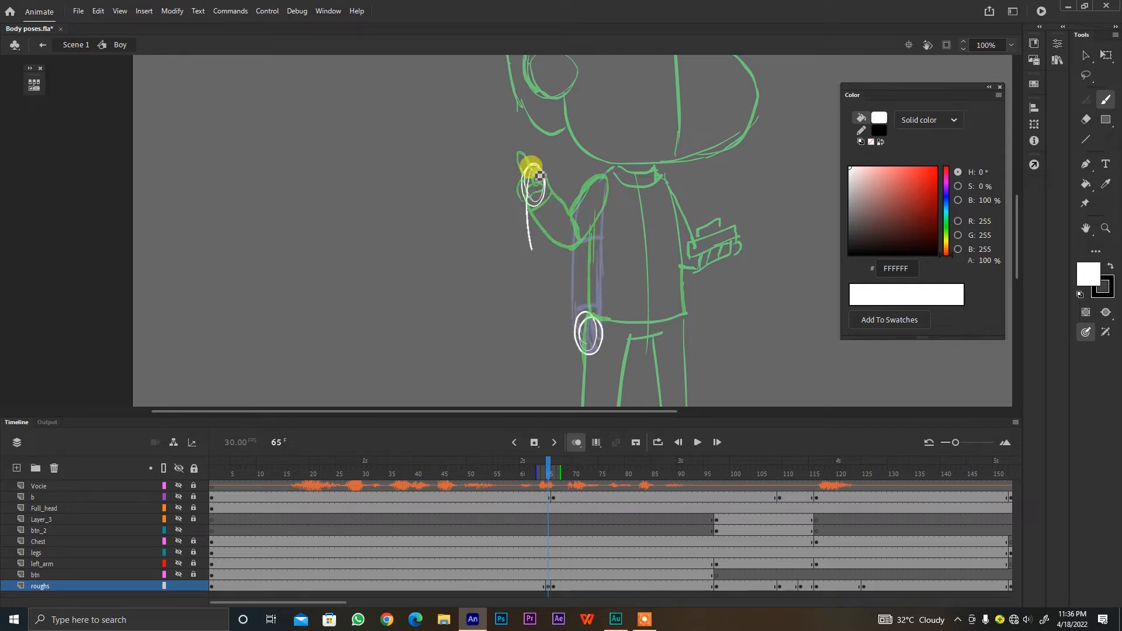
drag(531, 173, 582, 326)
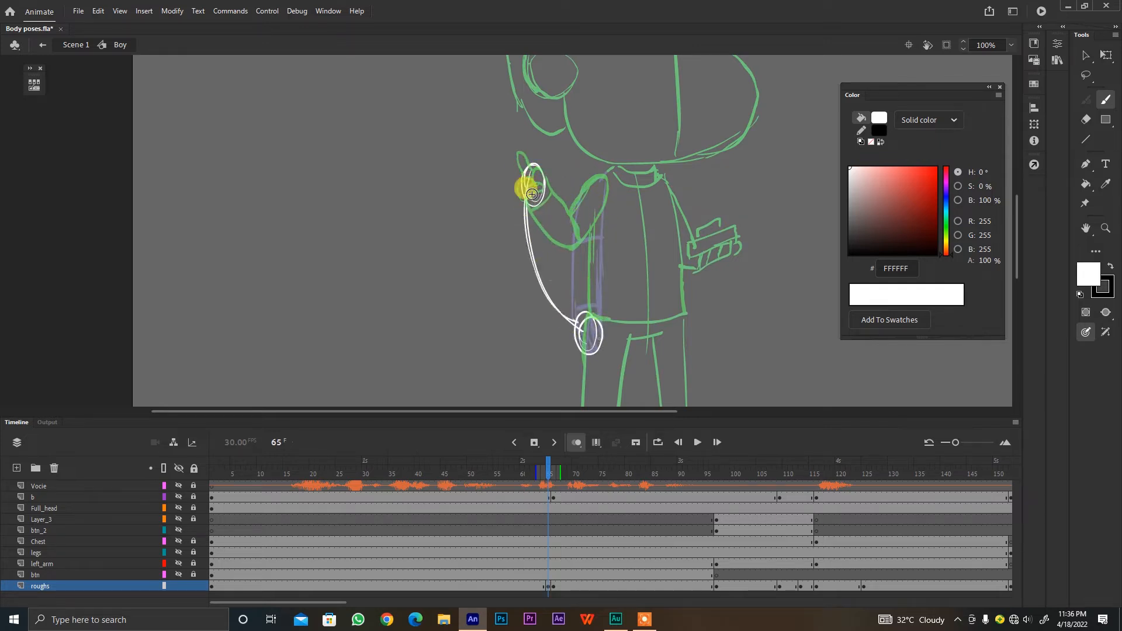
key(ctrl+z)
key(ctrl+z)
key(ctrl+z)
Step: Sketch a horizontal spacing chart beside the boy, with ticks and large circles at the ends and small circles just inside them
drag(551, 281, 610, 246)
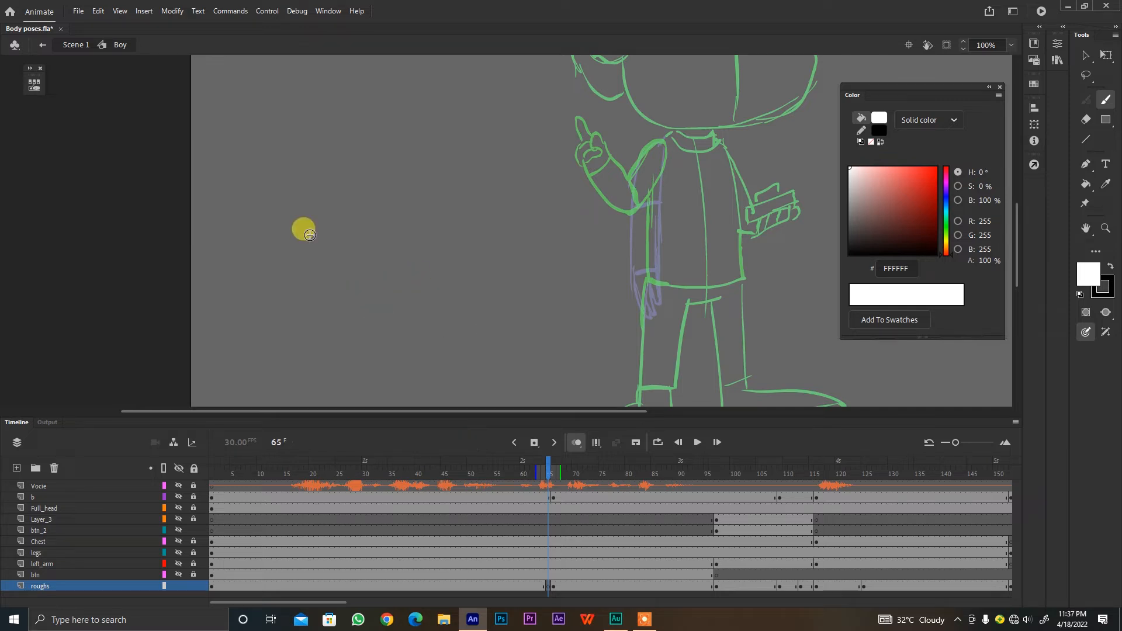
mouse_move(309, 236)
mouse_down()
mouse_move(488, 240)
mouse_move(308, 241)
mouse_up()
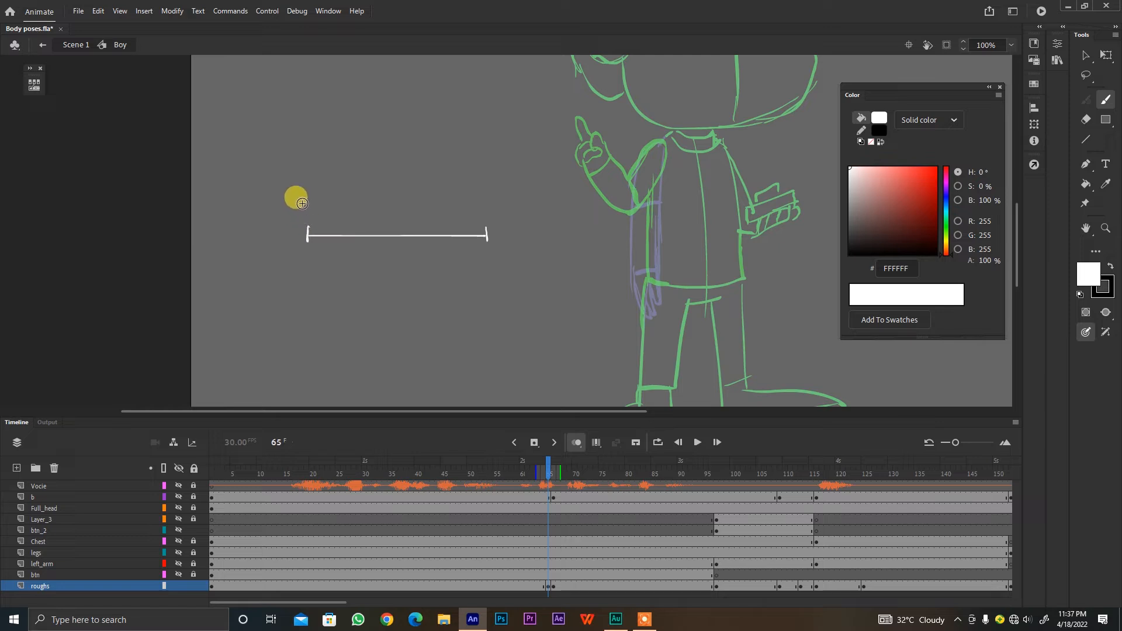
drag(308, 205, 300, 197)
drag(485, 205, 484, 194)
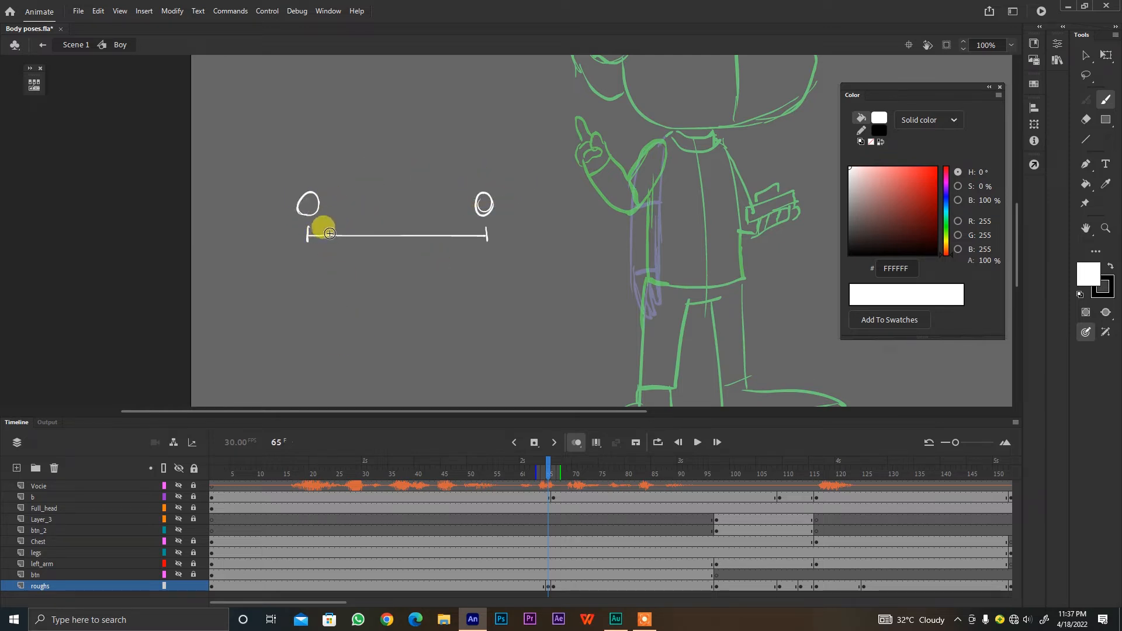
drag(326, 215, 325, 213)
drag(465, 216, 464, 213)
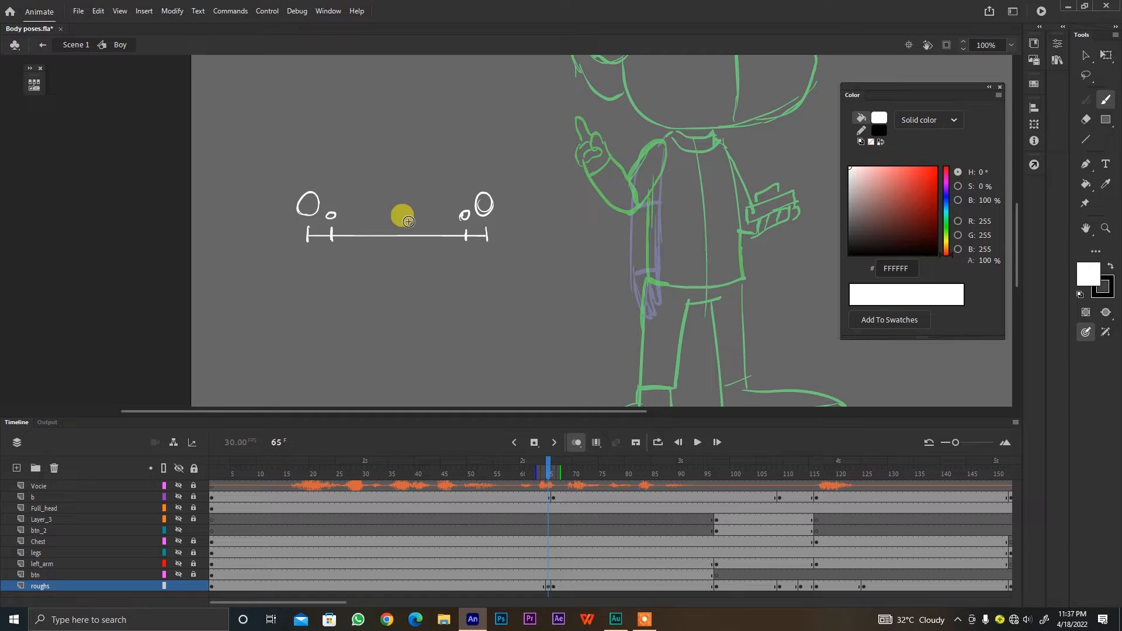
Step: Mark the chart's middle tick with an X, number the circles 1 to 4, and outline numbers 2 and 3
drag(393, 233, 392, 246)
mouse_move(304, 170)
mouse_down()
mouse_move(305, 184)
mouse_move(337, 183)
mouse_up()
mouse_move(457, 185)
mouse_down()
mouse_move(458, 195)
mouse_move(485, 183)
mouse_up()
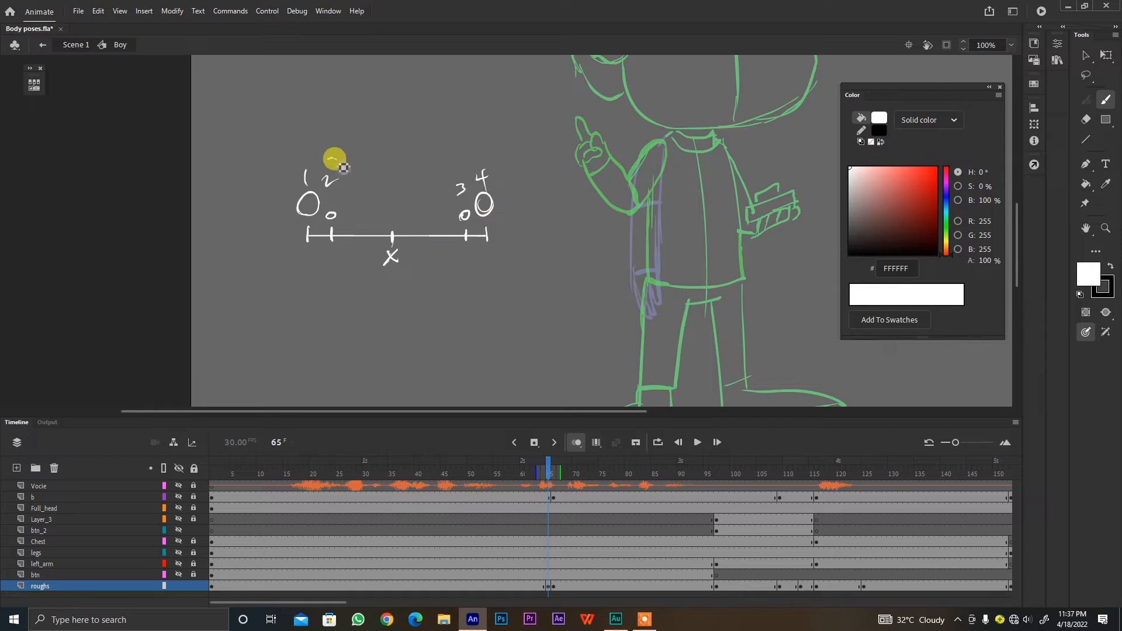
drag(342, 166, 407, 153)
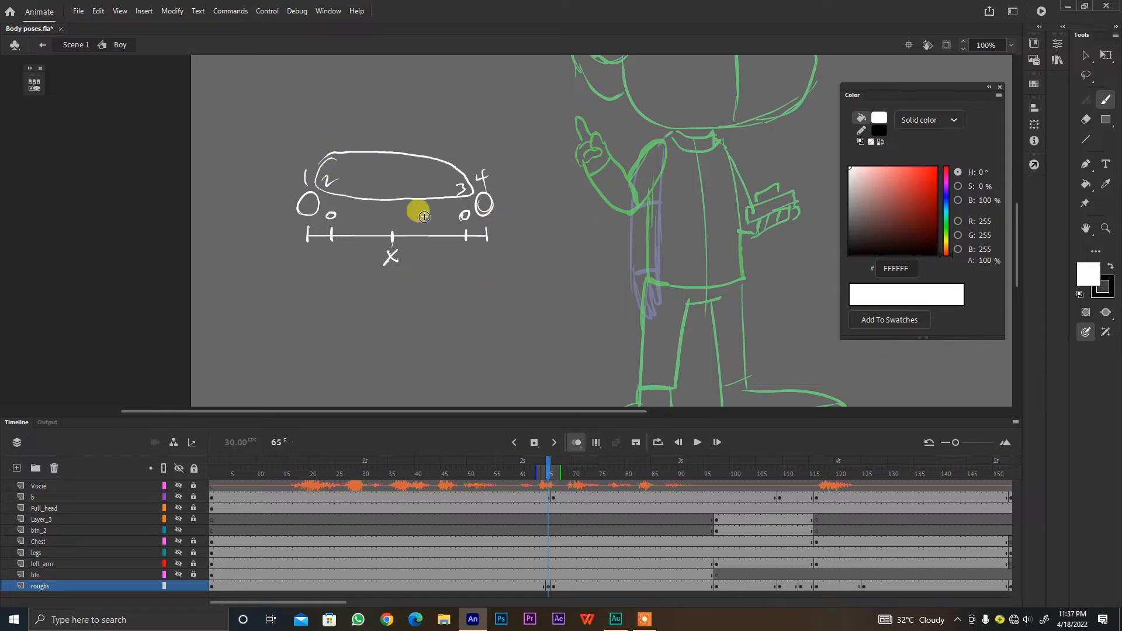
key(ctrl+z)
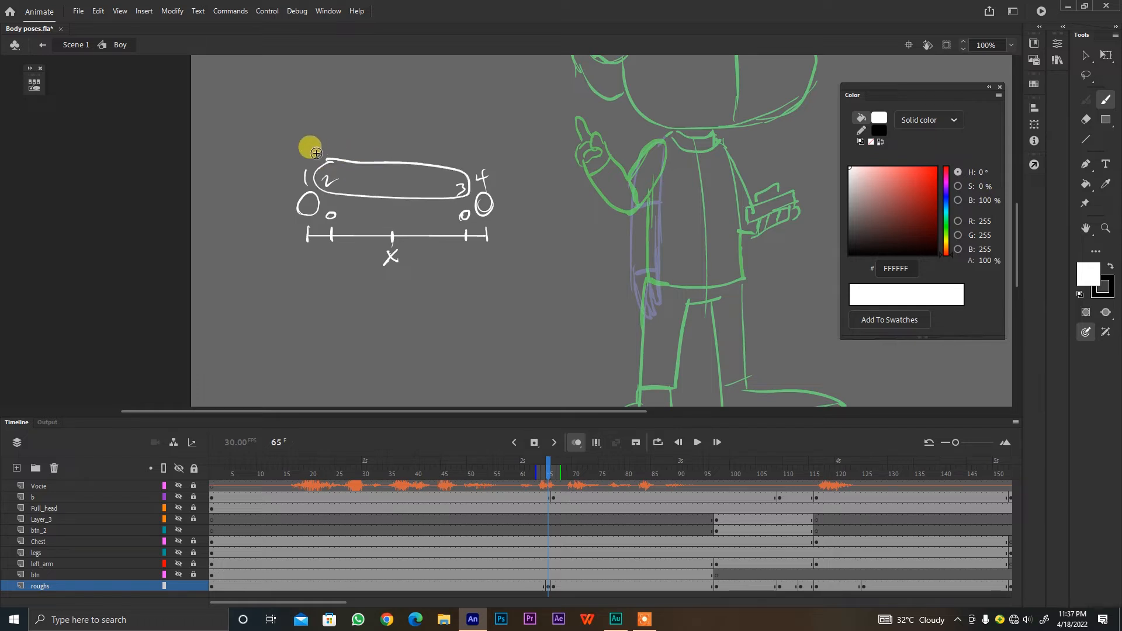
mouse_move(310, 156)
mouse_down()
mouse_move(470, 155)
mouse_move(323, 144)
mouse_up()
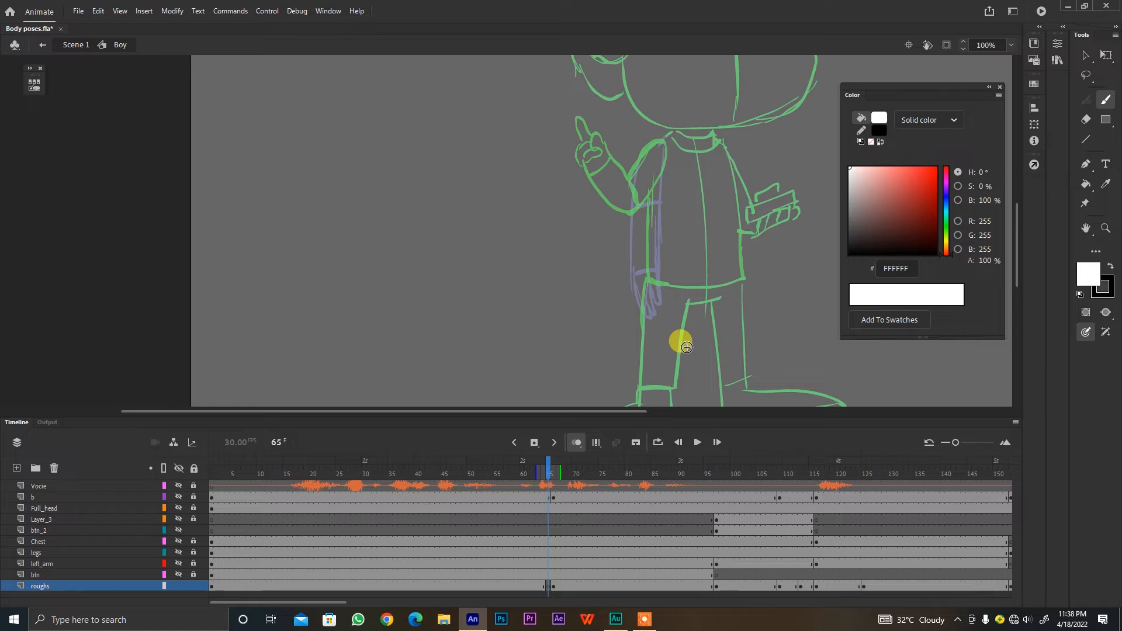
Step: Sketch a guide of circles over the lowered and raised hands, a curved path and two in-between circles, and recolour it to FF9999
drag(637, 271, 642, 273)
mouse_move(579, 128)
mouse_down()
mouse_move(573, 205)
mouse_move(622, 283)
mouse_move(602, 266)
mouse_up()
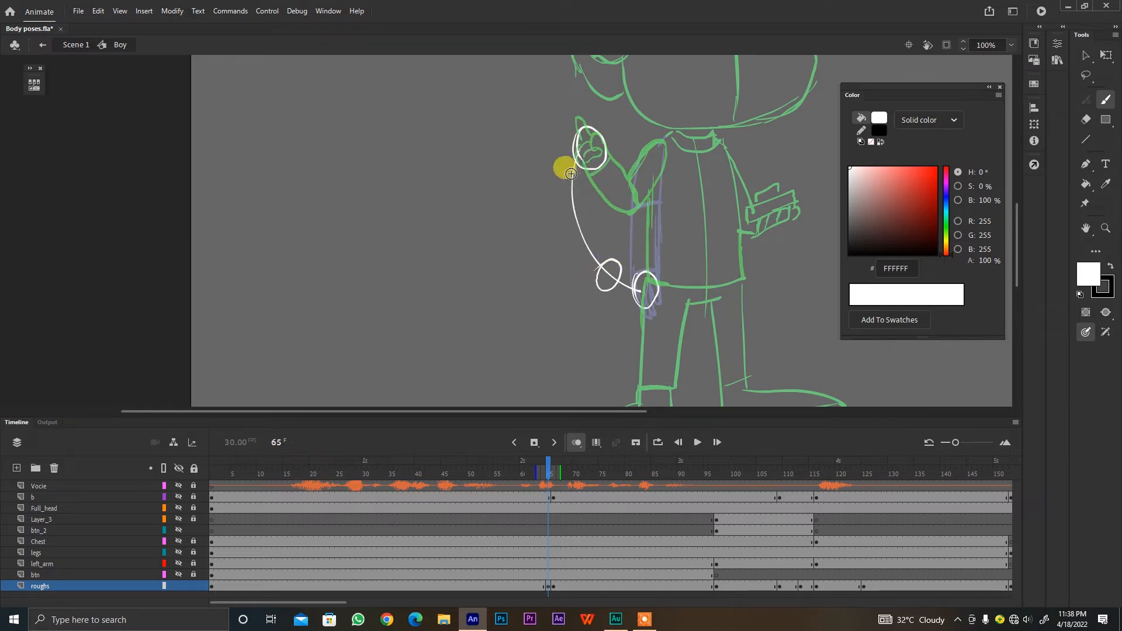
drag(563, 167, 569, 171)
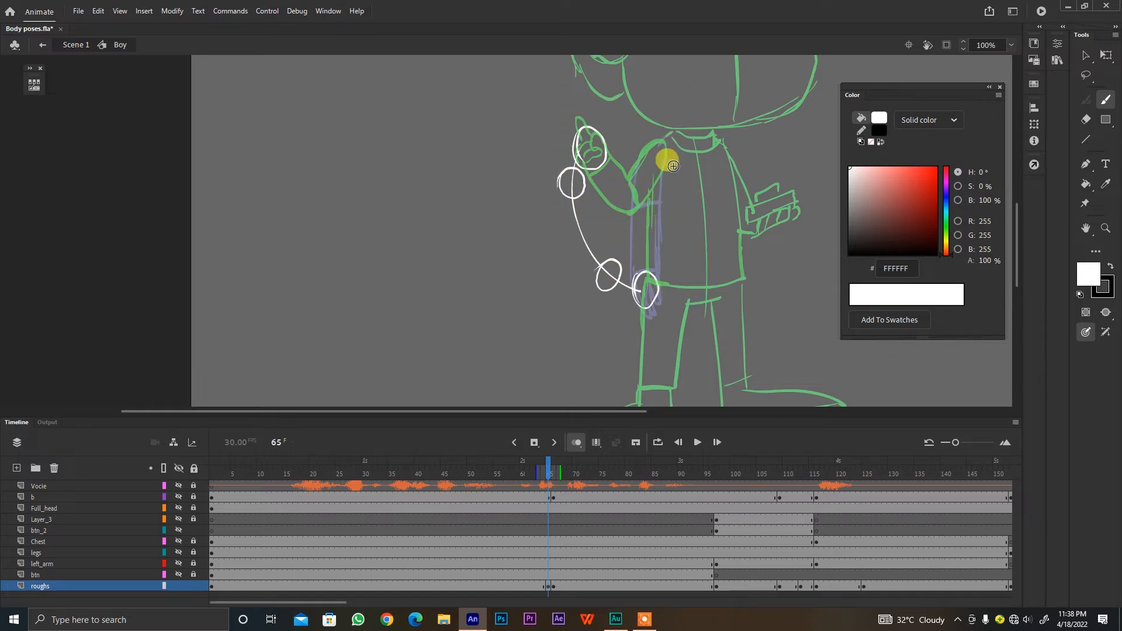
drag(714, 82, 463, 403)
drag(886, 188, 883, 155)
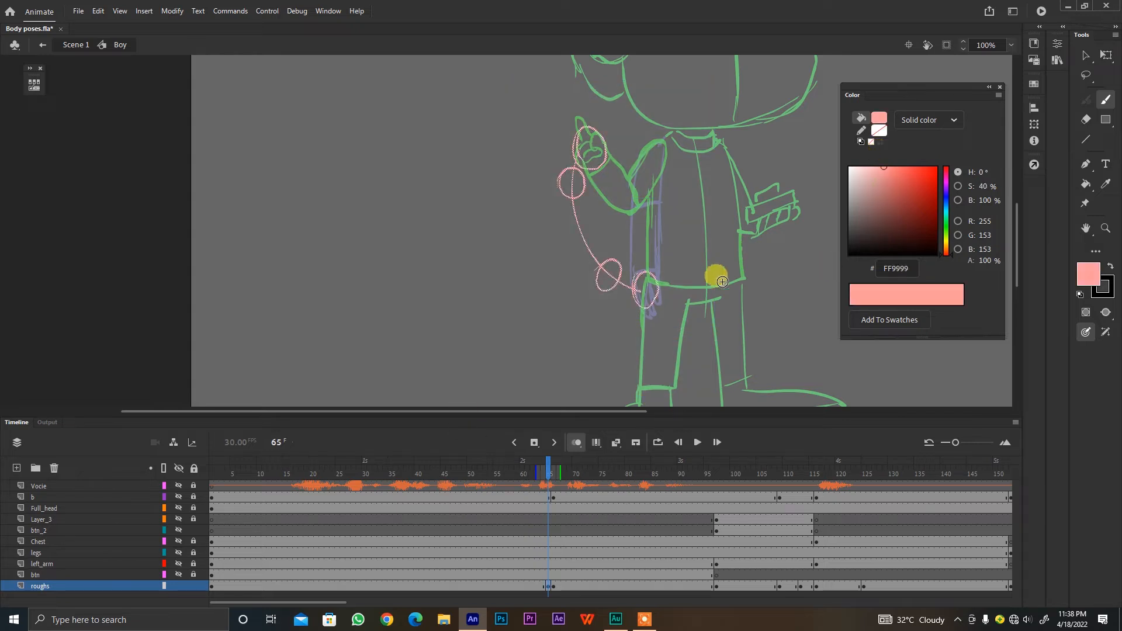
Step: Draw the first in-between arm in white (FFFFFF), running from the shoulder down to a hand over the guide's lower in-between circle
drag(714, 262, 774, 338)
drag(760, 264, 747, 265)
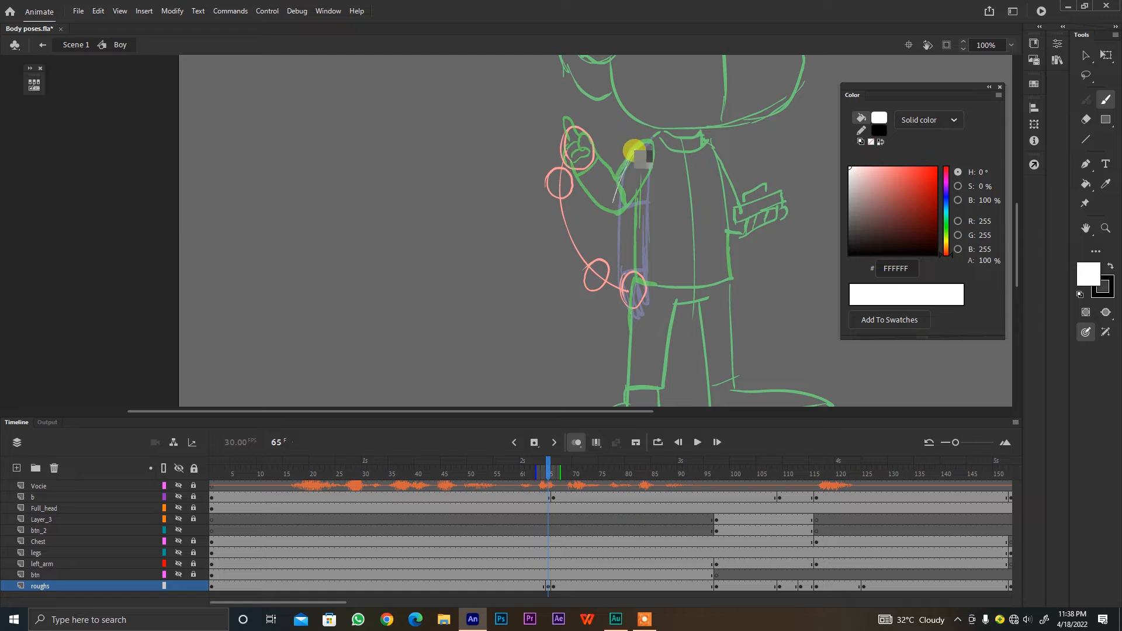
drag(632, 150, 585, 257)
mouse_move(610, 215)
mouse_down()
mouse_move(641, 168)
mouse_move(633, 159)
mouse_move(643, 189)
mouse_move(663, 158)
mouse_move(640, 189)
mouse_move(657, 172)
mouse_move(620, 253)
mouse_move(625, 270)
mouse_move(597, 283)
mouse_move(586, 262)
mouse_move(599, 263)
mouse_move(633, 211)
mouse_up()
key(ctrl+z)
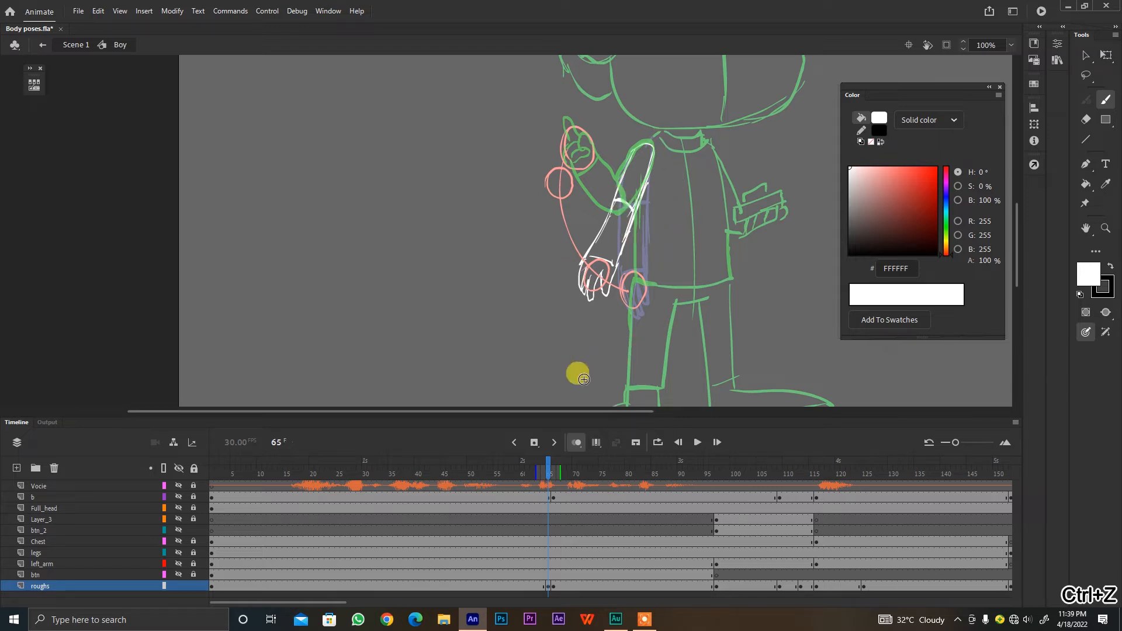
Step: Move the in-between arm drawing to frame 64 on the roughs layer and insert a blank keyframe at frame 65
click(549, 587)
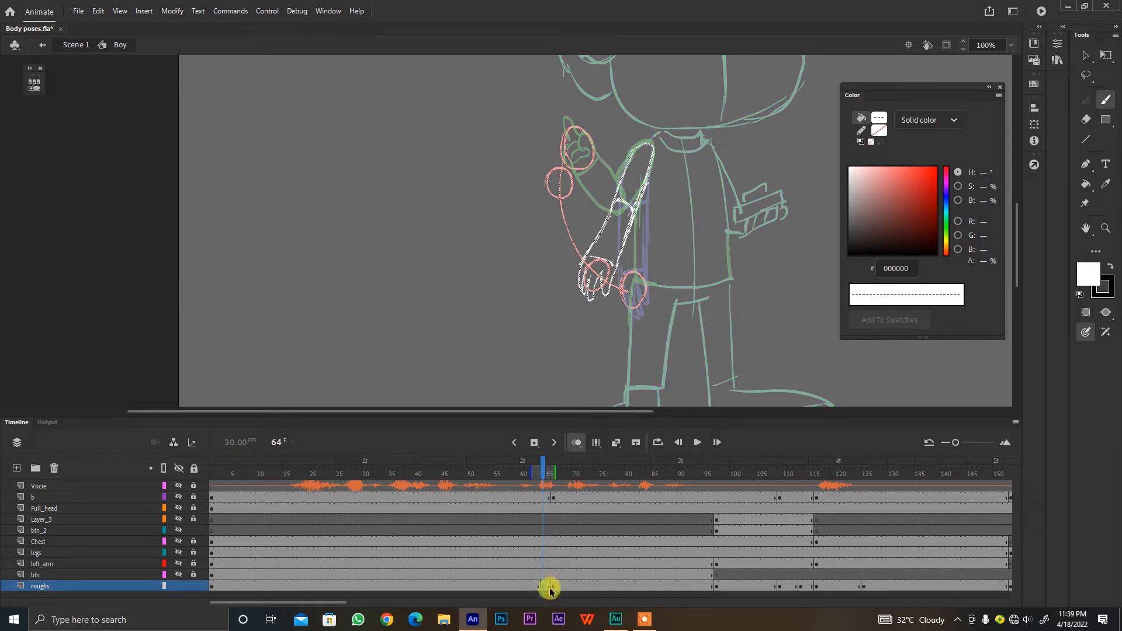
right_click(548, 587)
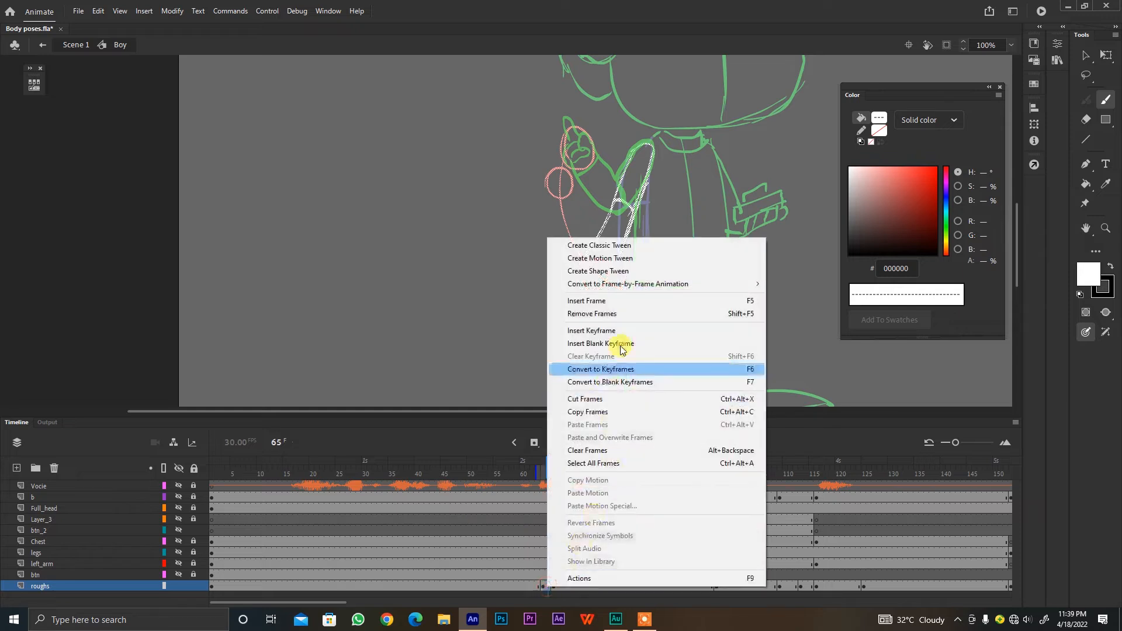
click(621, 345)
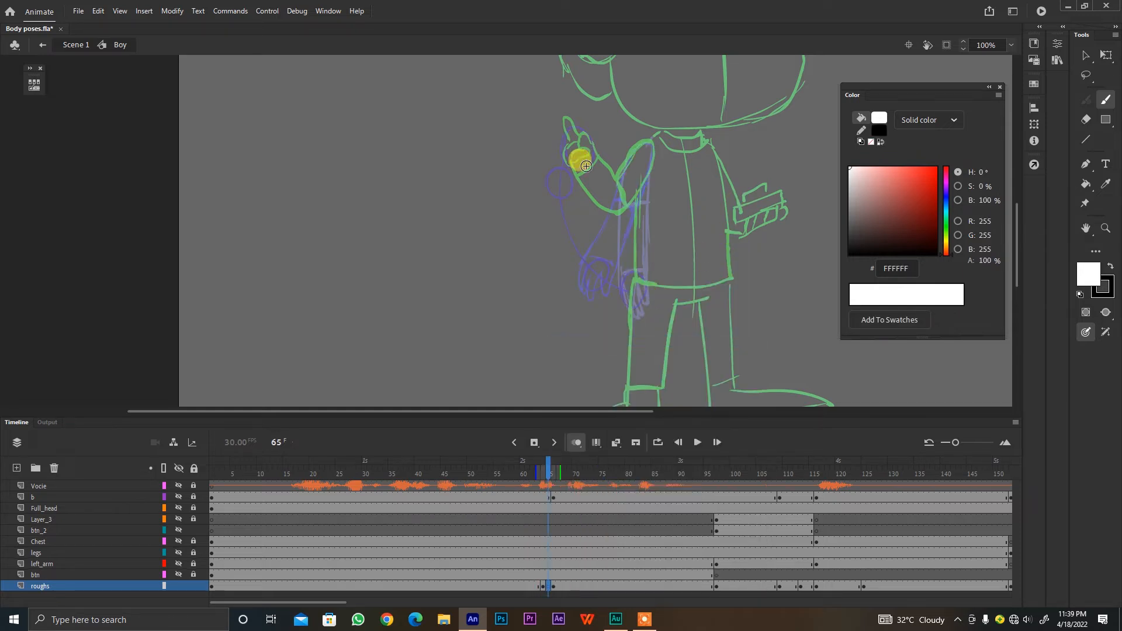
Step: Draw the second in-between arm at frame 65, with a bent elbow and the hand pointing sideways over the guide's upper in-between circle
drag(553, 186, 556, 174)
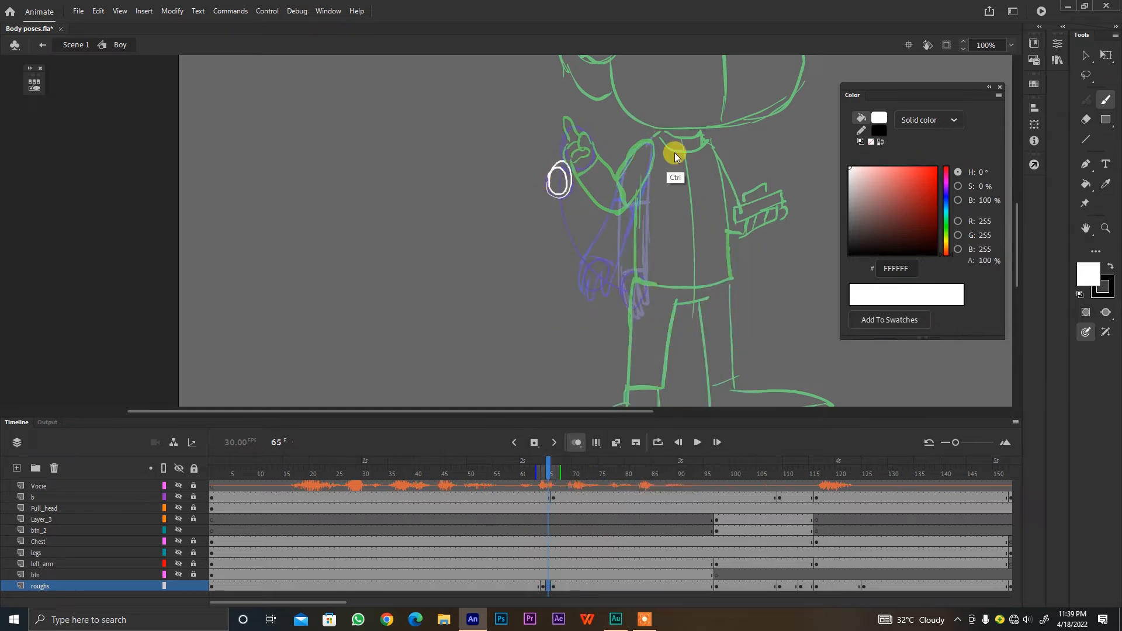
key(ctrl+z)
mouse_move(651, 143)
mouse_down()
mouse_move(622, 172)
mouse_move(625, 196)
mouse_move(564, 164)
mouse_up()
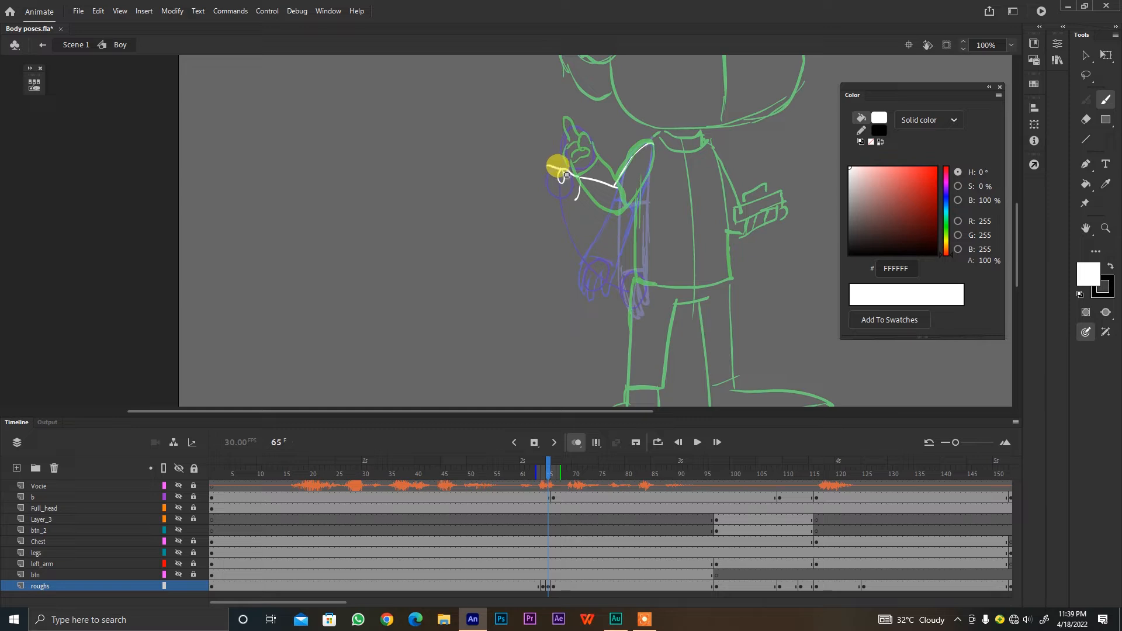
key(ctrl+z)
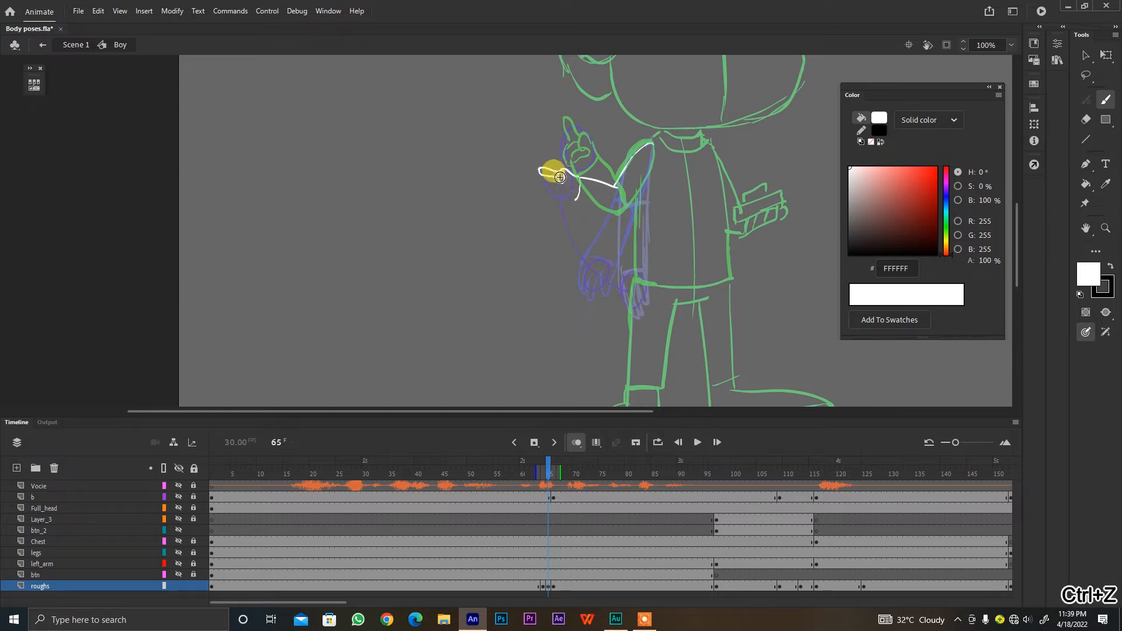
mouse_move(559, 195)
mouse_down()
mouse_move(615, 197)
mouse_move(580, 211)
mouse_move(641, 192)
mouse_move(628, 206)
mouse_move(654, 146)
mouse_up()
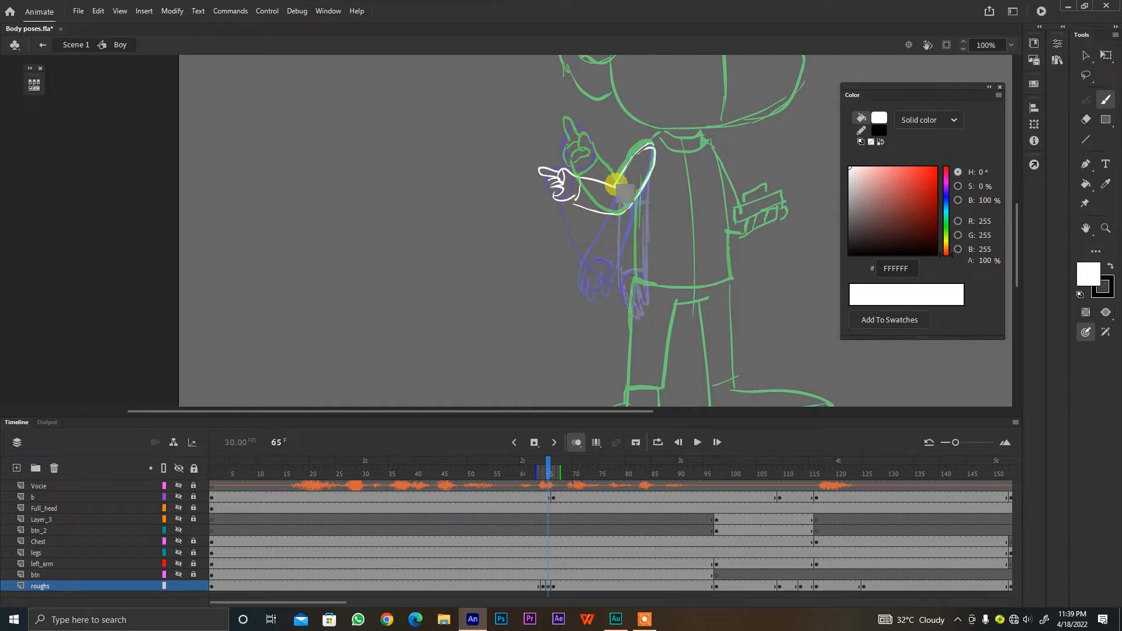
mouse_move(616, 185)
mouse_down()
mouse_move(581, 205)
mouse_move(586, 215)
mouse_move(569, 196)
mouse_move(560, 206)
mouse_move(553, 183)
mouse_up()
Step: Turn off onion skinning and step back and forth through the frames around 62 to 67 to review the arm raise
click(576, 443)
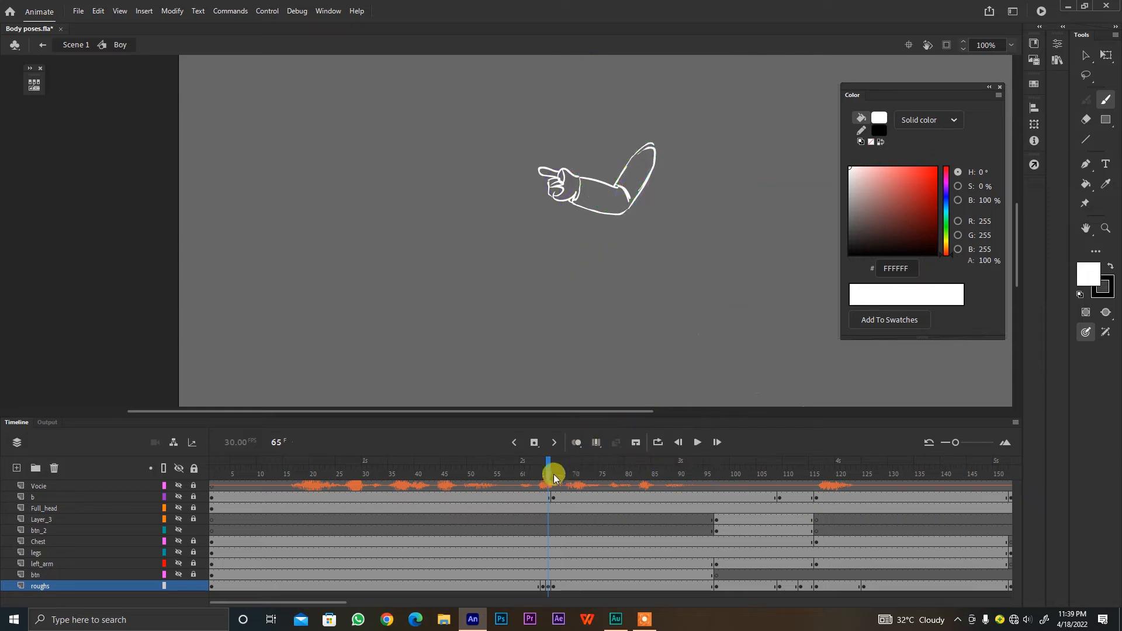
key(period)
key(period)
key(period)
key(period)
key(period)
key(comma)
key(comma)
key(comma)
key(comma)
key(comma)
key(comma)
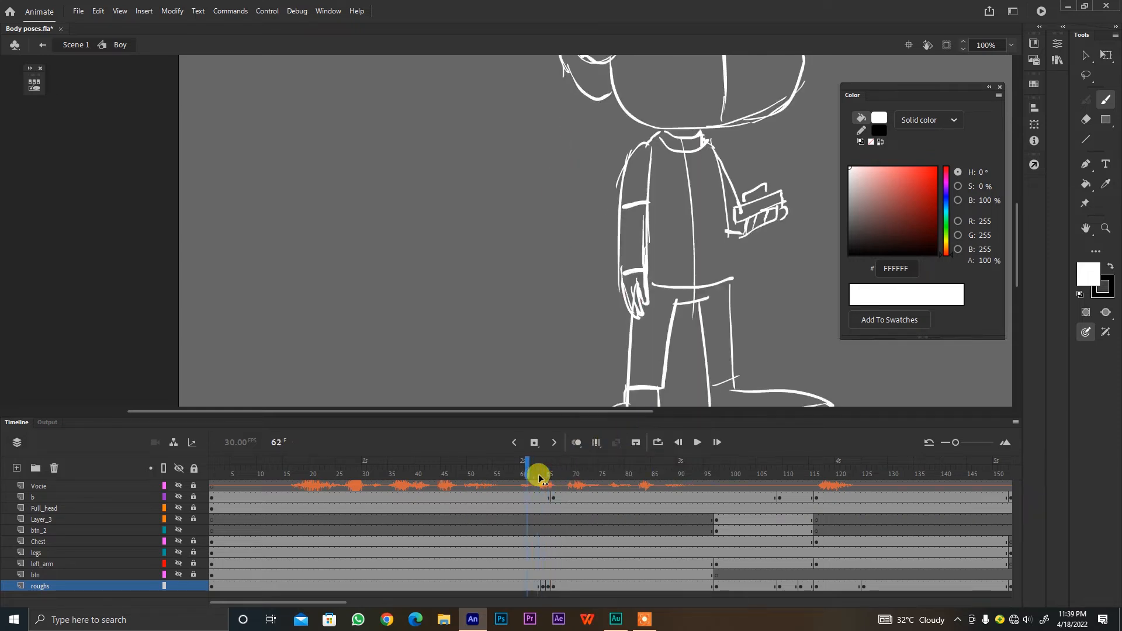
key(period)
key(period)
key(period)
key(period)
key(period)
key(period)
key(comma)
key(comma)
key(comma)
key(comma)
key(period)
key(period)
key(period)
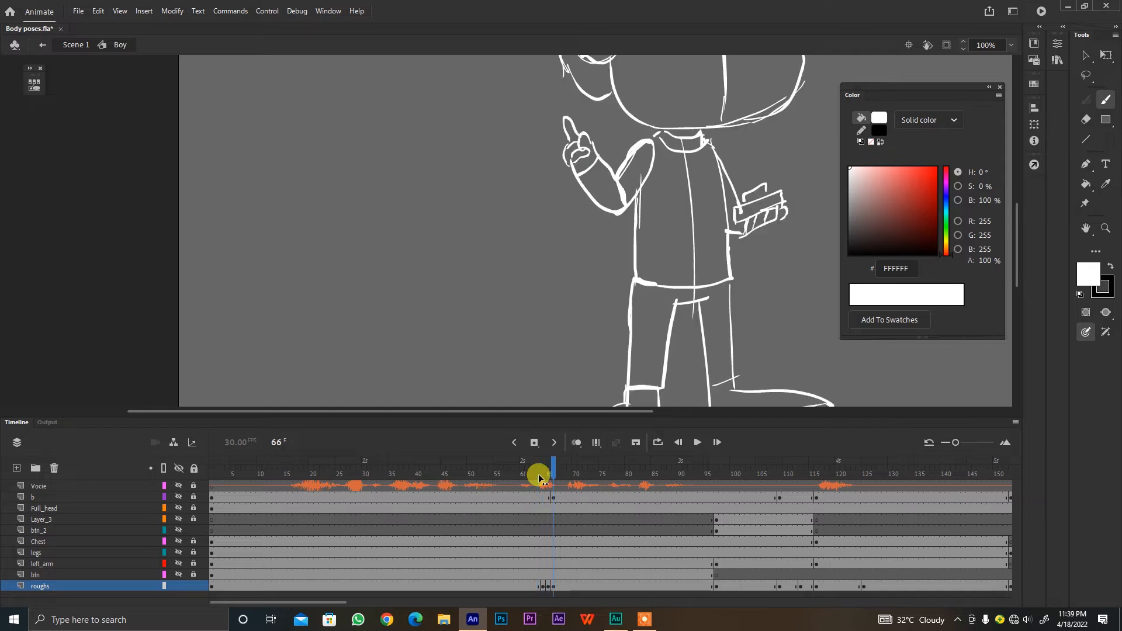
key(period)
key(period)
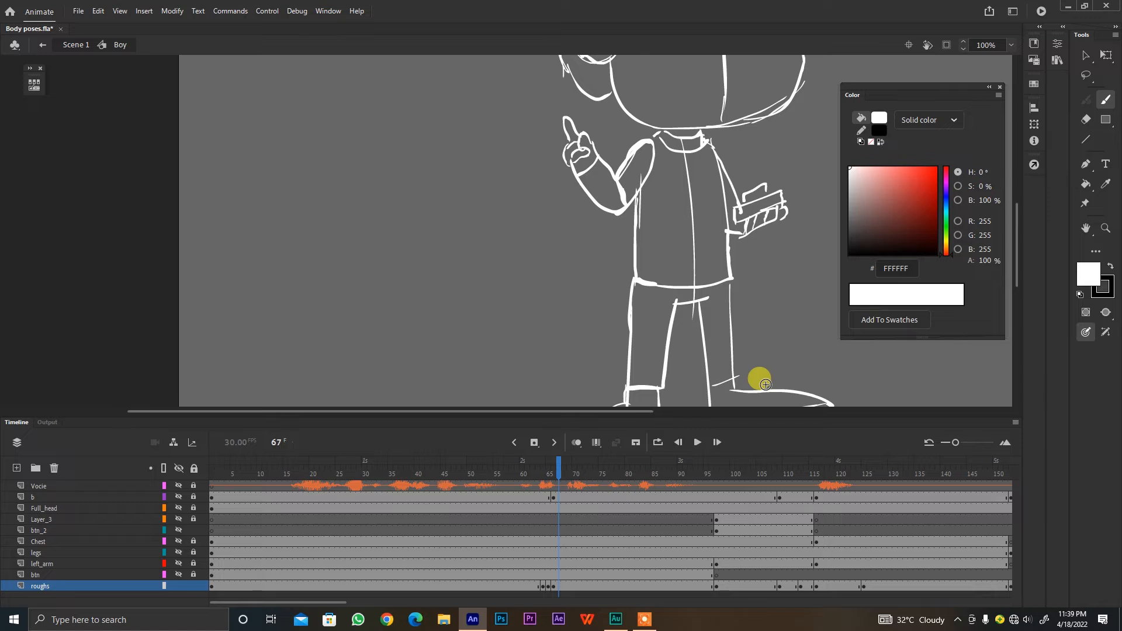
Step: Flip between frames 96 and 97 to compare the raised-hand pose with the pose holding both hands at the chest
click(719, 472)
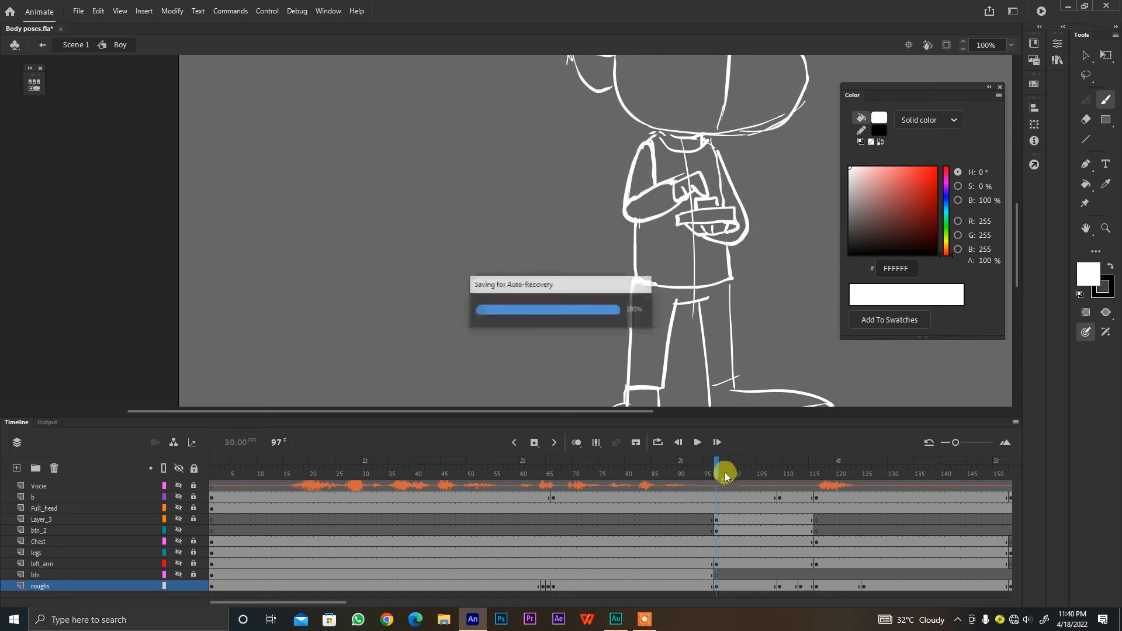
key(comma)
key(period)
key(comma)
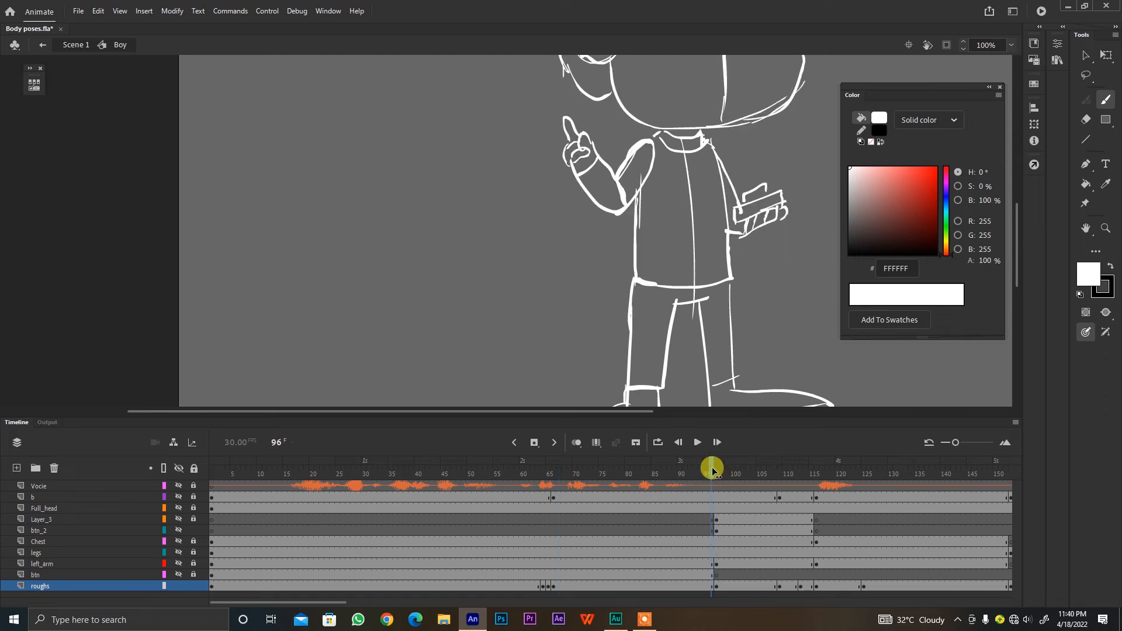
key(period)
key(comma)
key(period)
key(comma)
key(period)
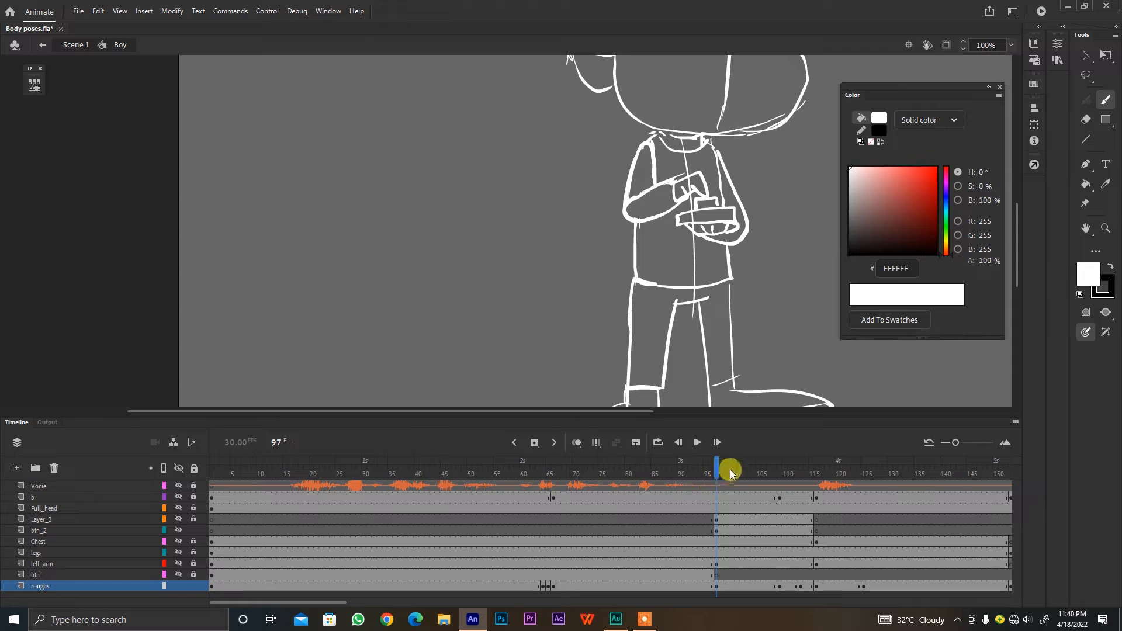
key(comma)
key(period)
Step: Insert a blank keyframe at frame 96 on the roughs layer and turn on onion skinning
drag(766, 327, 734, 334)
click(713, 585)
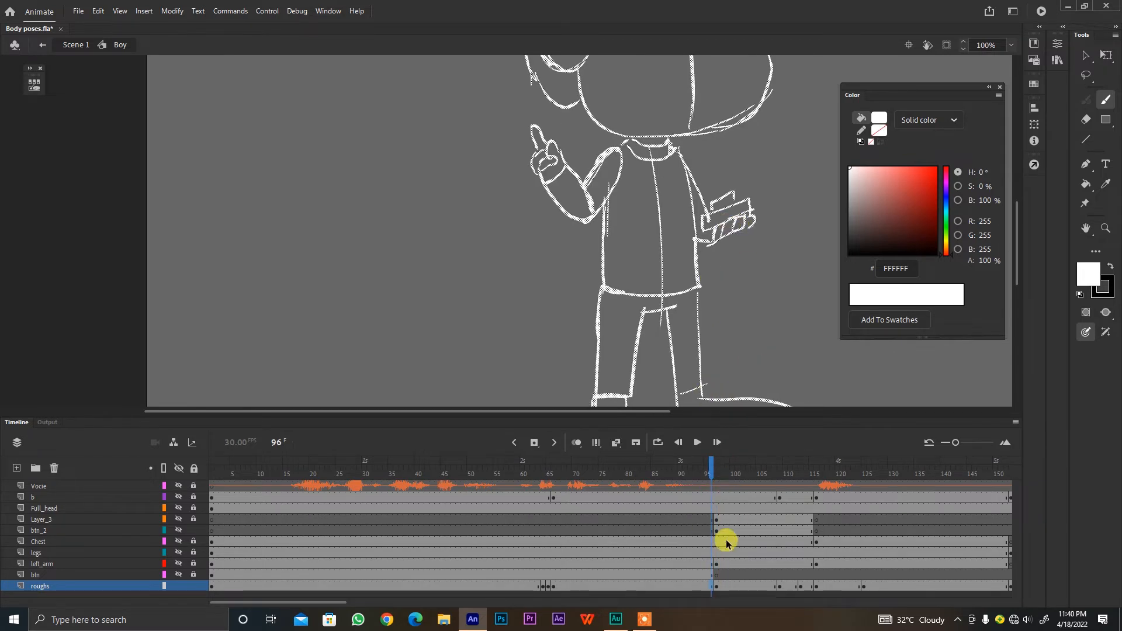
right_click(714, 586)
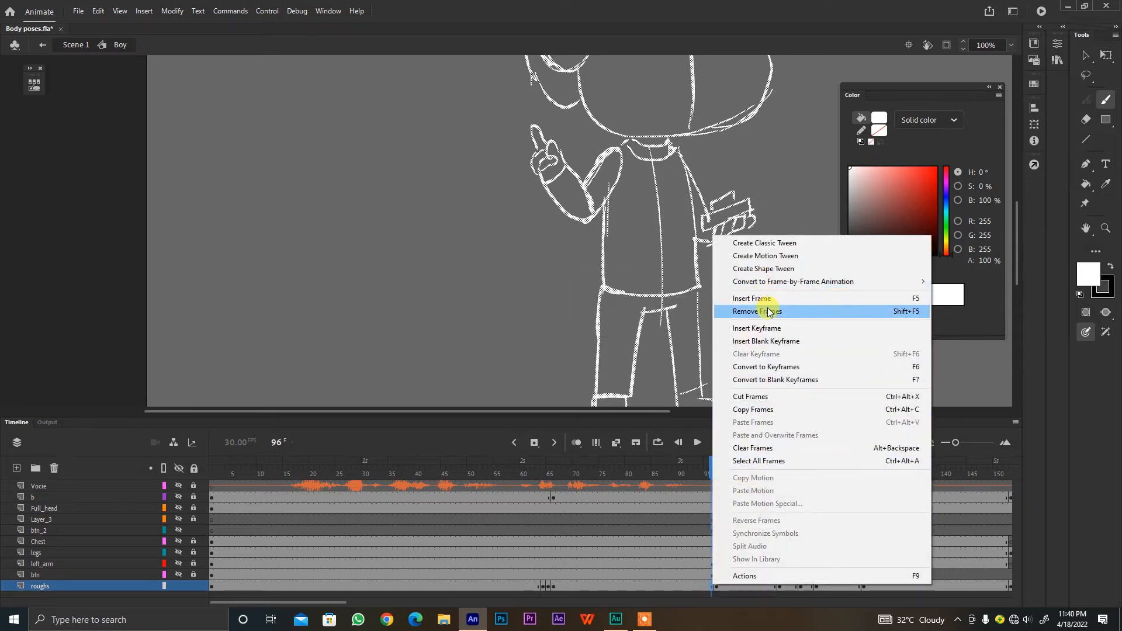
click(773, 343)
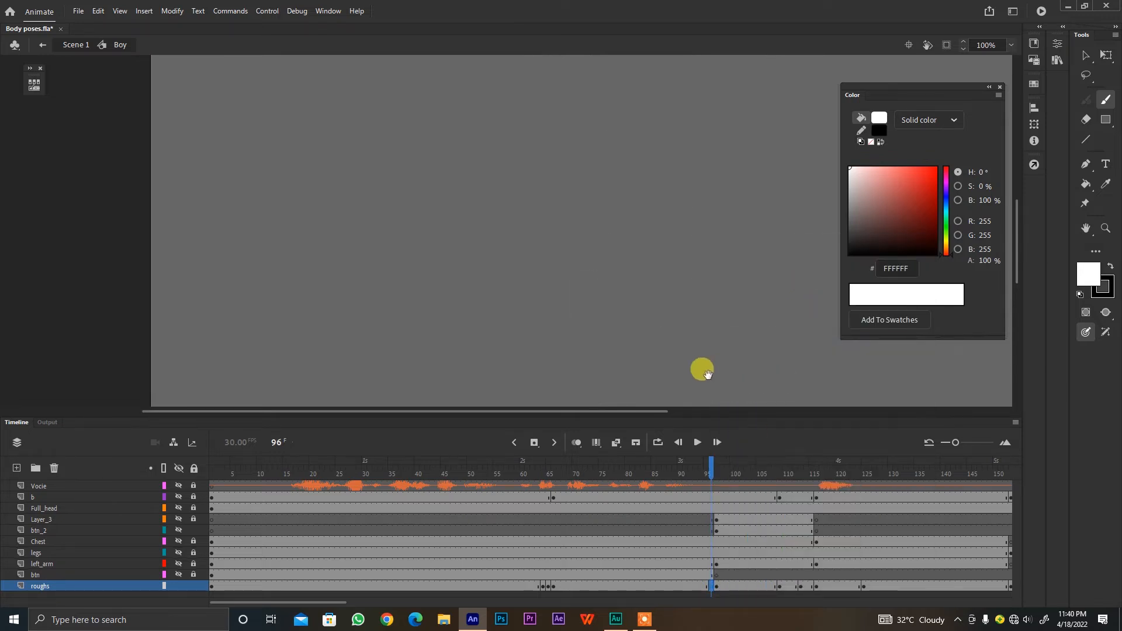
click(583, 438)
scroll(719, 250, up, 1)
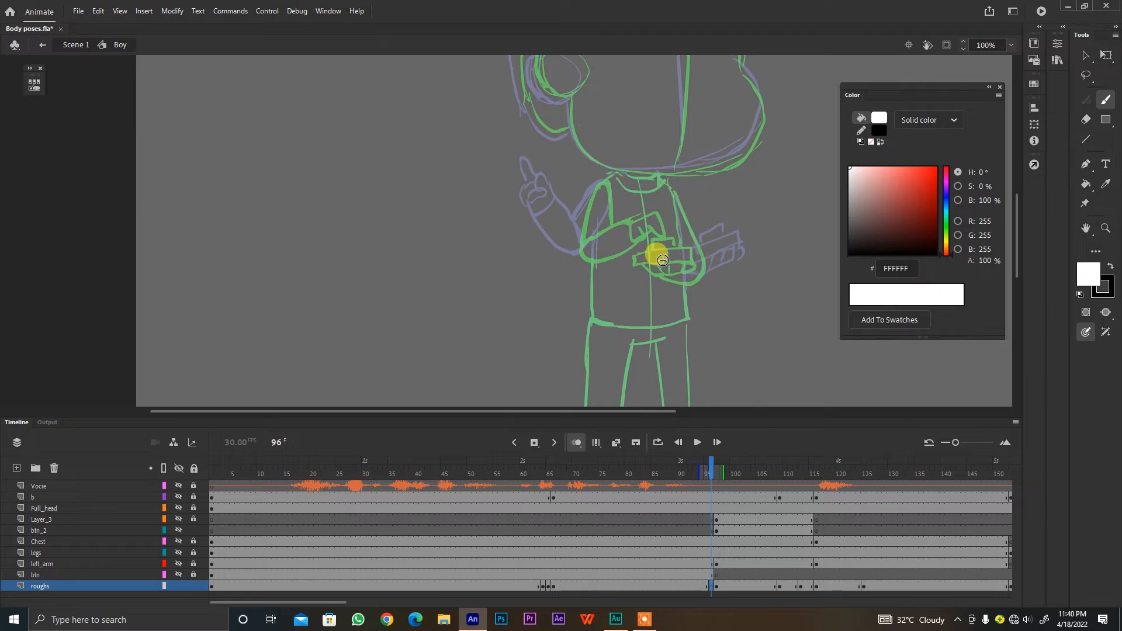
click(718, 244)
click(668, 261)
drag(706, 248, 697, 249)
drag(538, 202, 542, 210)
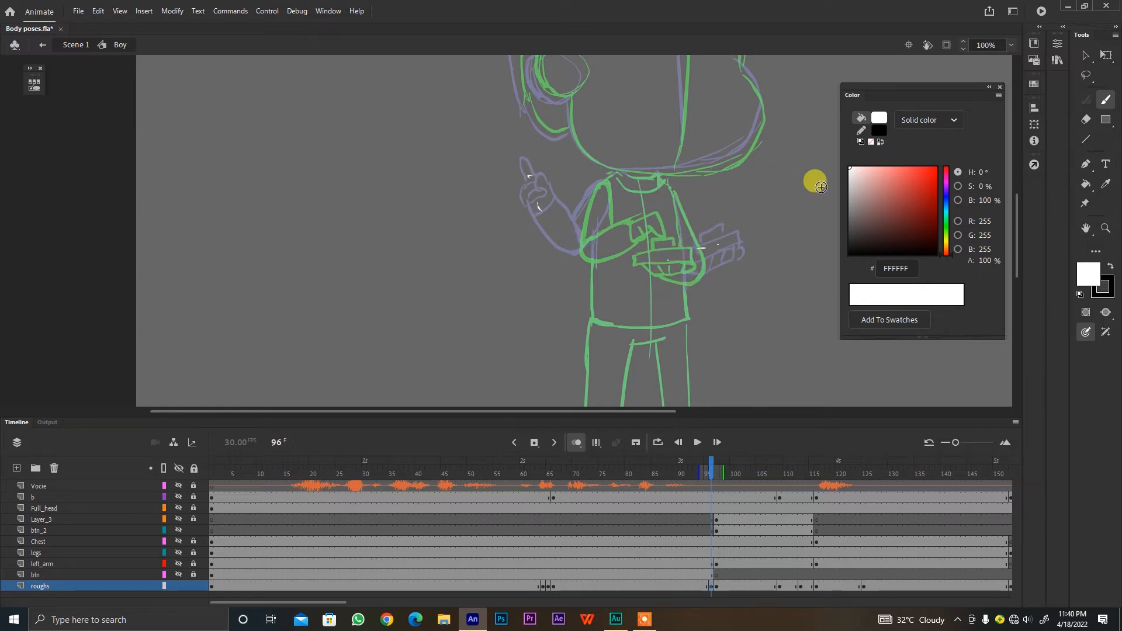
key(ctrl+z)
Step: Try a guide of circles over both hands' start and end positions with connecting paths and in-between circles, and delete the whole sketch
mouse_move(708, 256)
mouse_down()
mouse_move(723, 240)
mouse_move(710, 257)
mouse_move(674, 261)
mouse_up()
drag(547, 173, 539, 176)
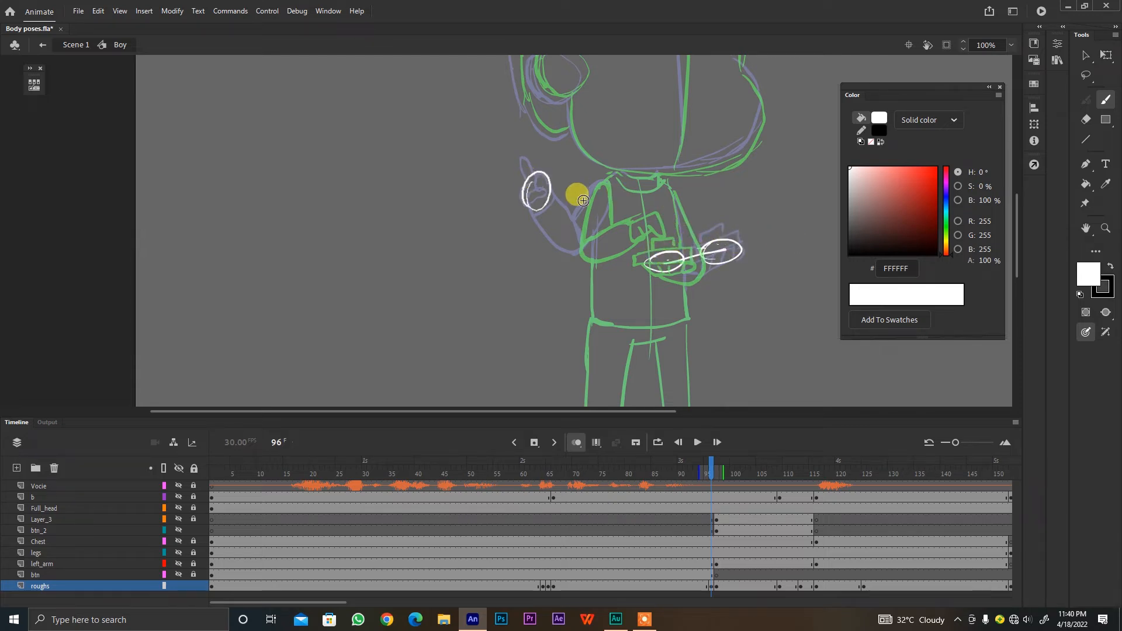
drag(634, 224, 631, 227)
drag(533, 190, 659, 221)
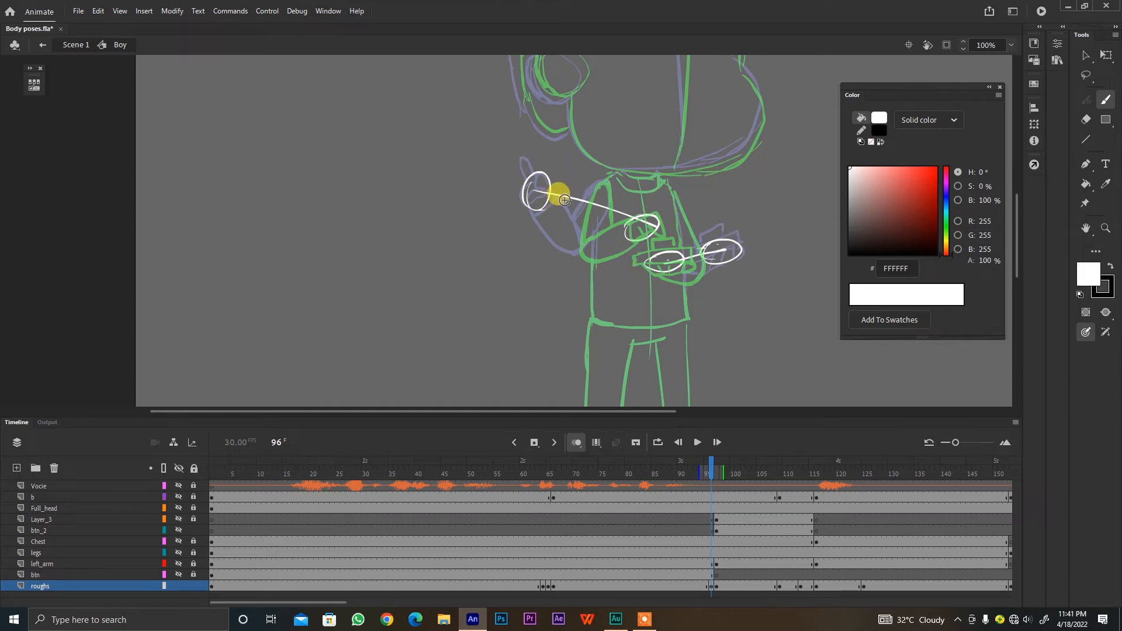
drag(565, 200, 551, 188)
mouse_move(628, 200)
mouse_down()
mouse_move(606, 215)
mouse_move(626, 201)
mouse_up()
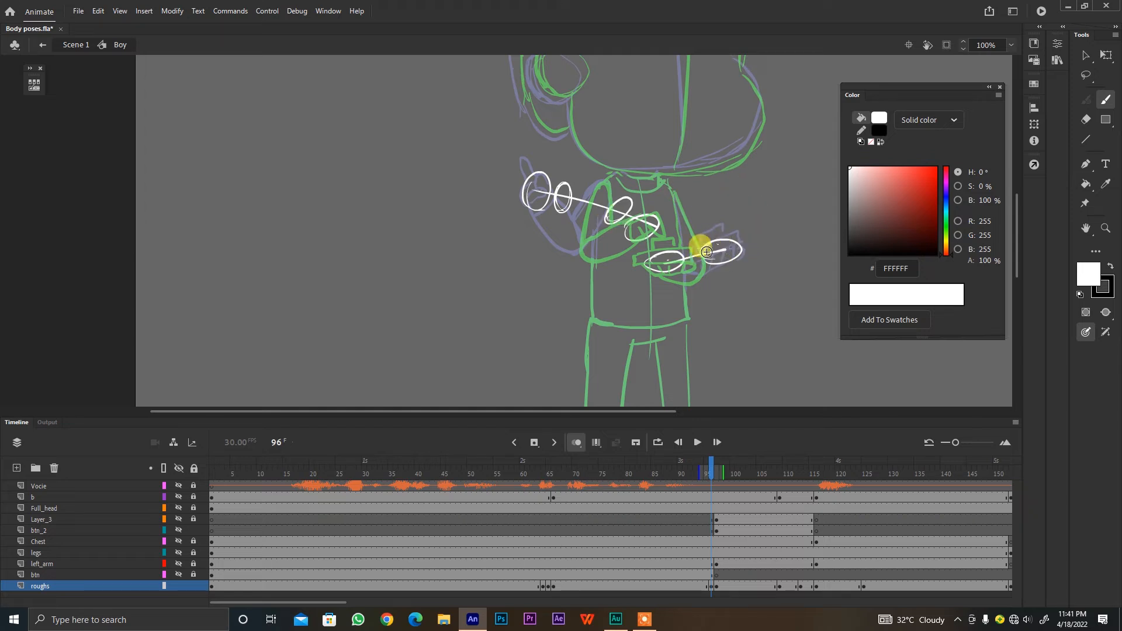
mouse_move(697, 260)
mouse_down()
mouse_move(683, 250)
mouse_move(704, 257)
mouse_up()
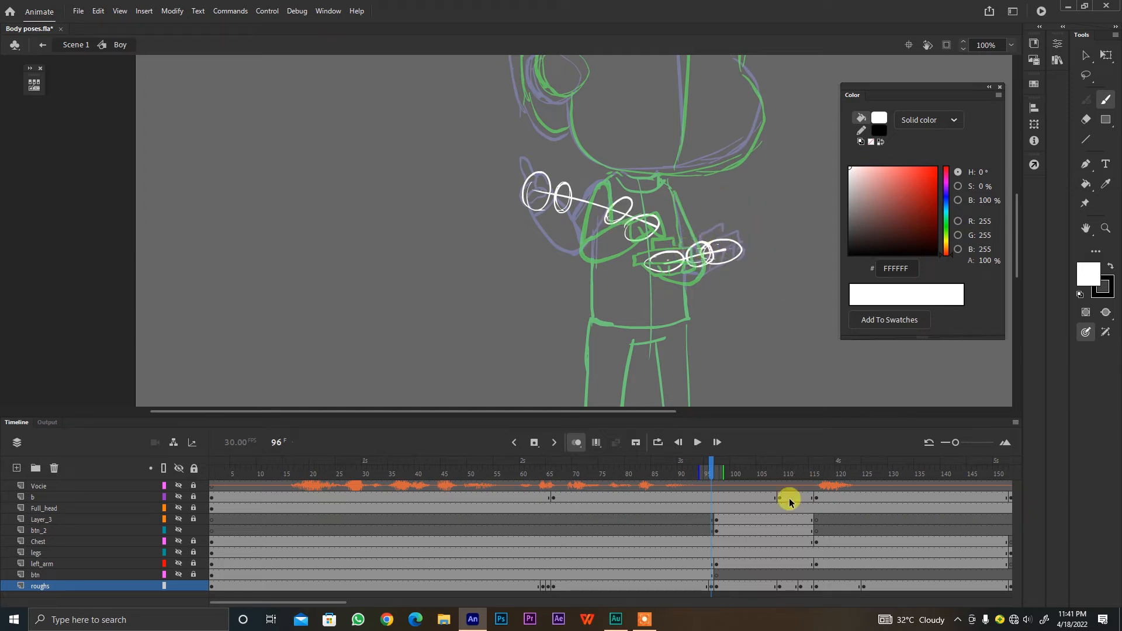
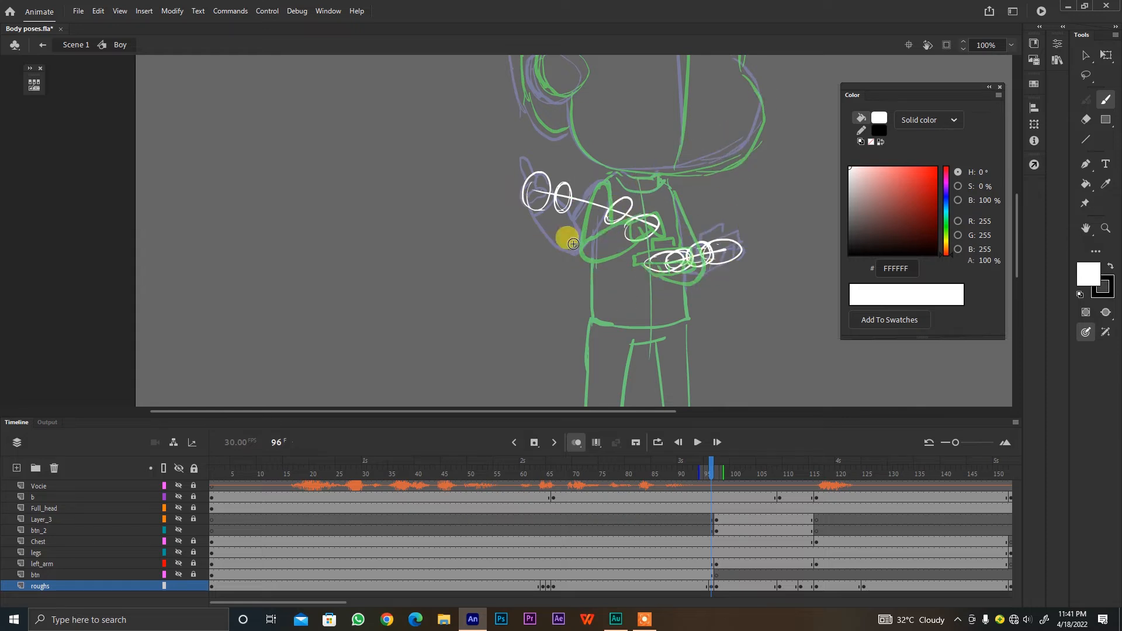
drag(805, 100, 428, 346)
key(Delete)
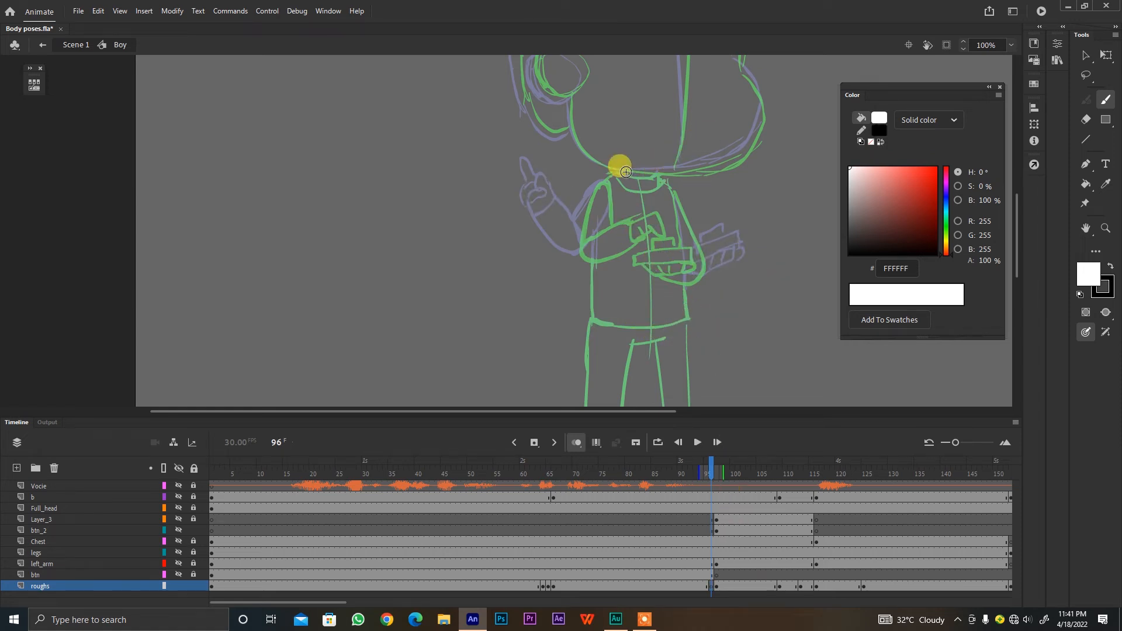
key(comma)
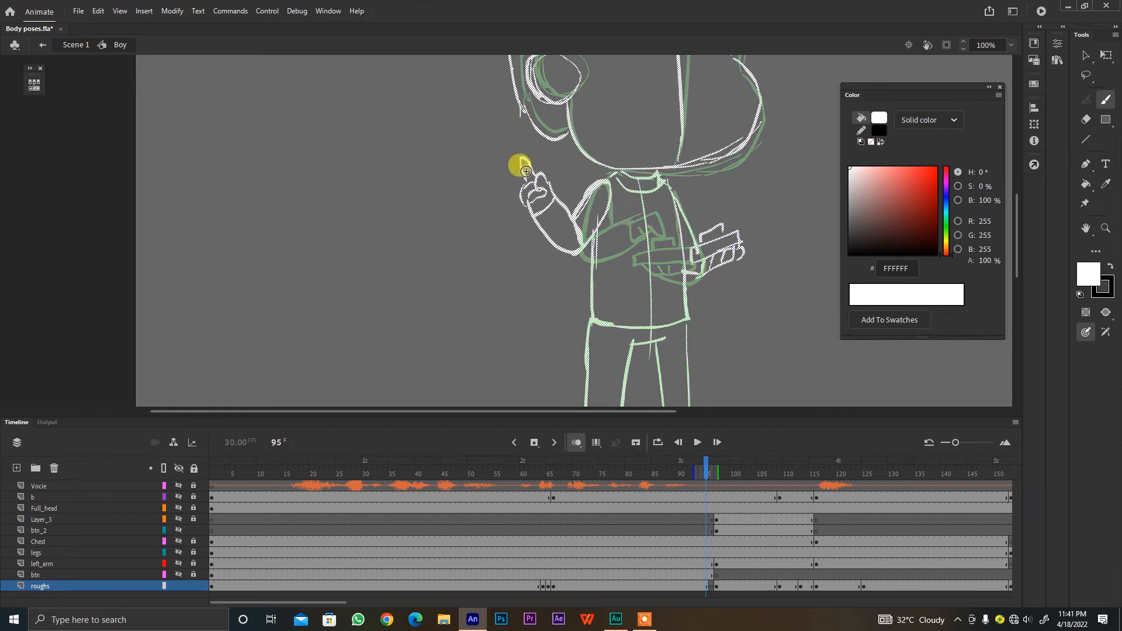
key(period)
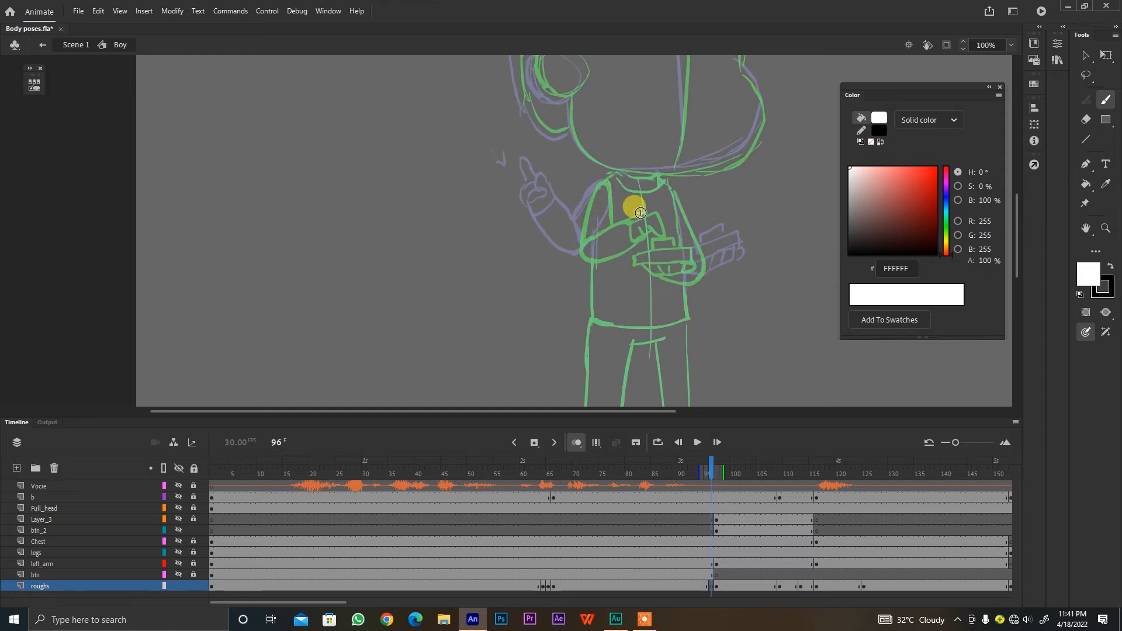
key(ctrl+z)
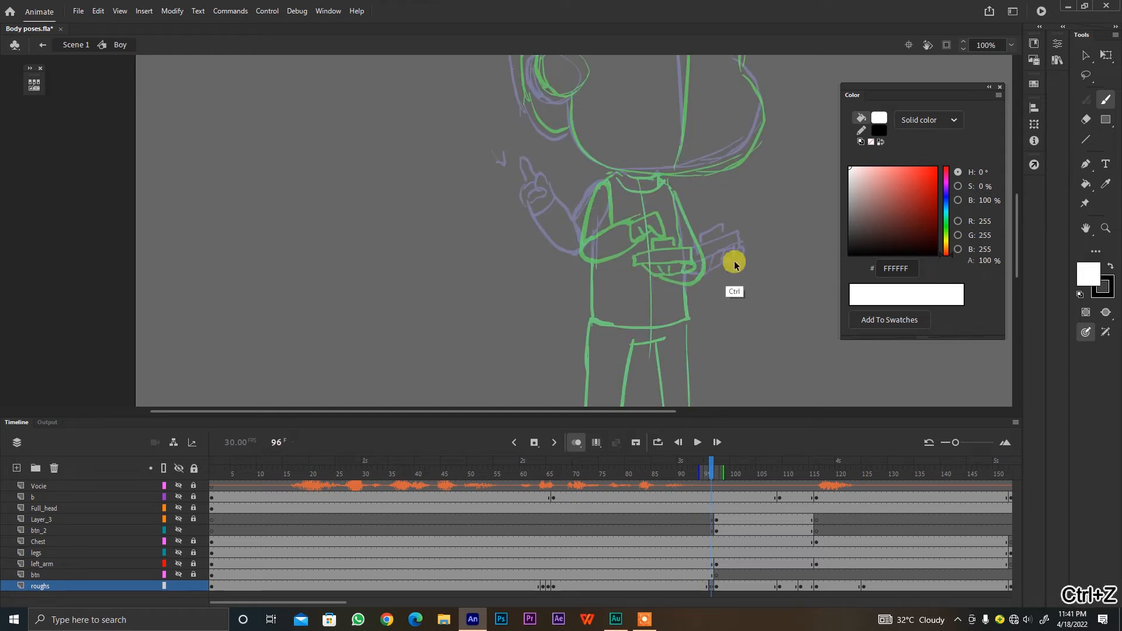
Step: Sketch an in-between on the roughs layer with the pointing arm and the box-holding hand both shifted slightly from the raised pose toward the chest
click(714, 583)
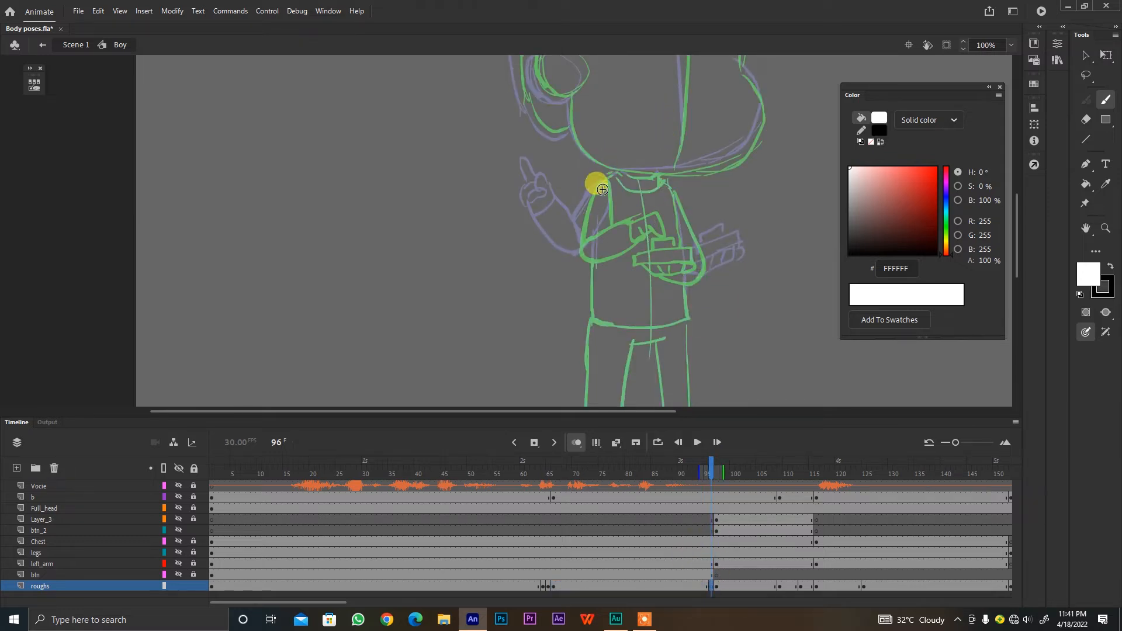
mouse_move(601, 183)
mouse_down()
mouse_move(563, 188)
mouse_move(568, 223)
mouse_move(544, 187)
mouse_up()
key(ctrl+z)
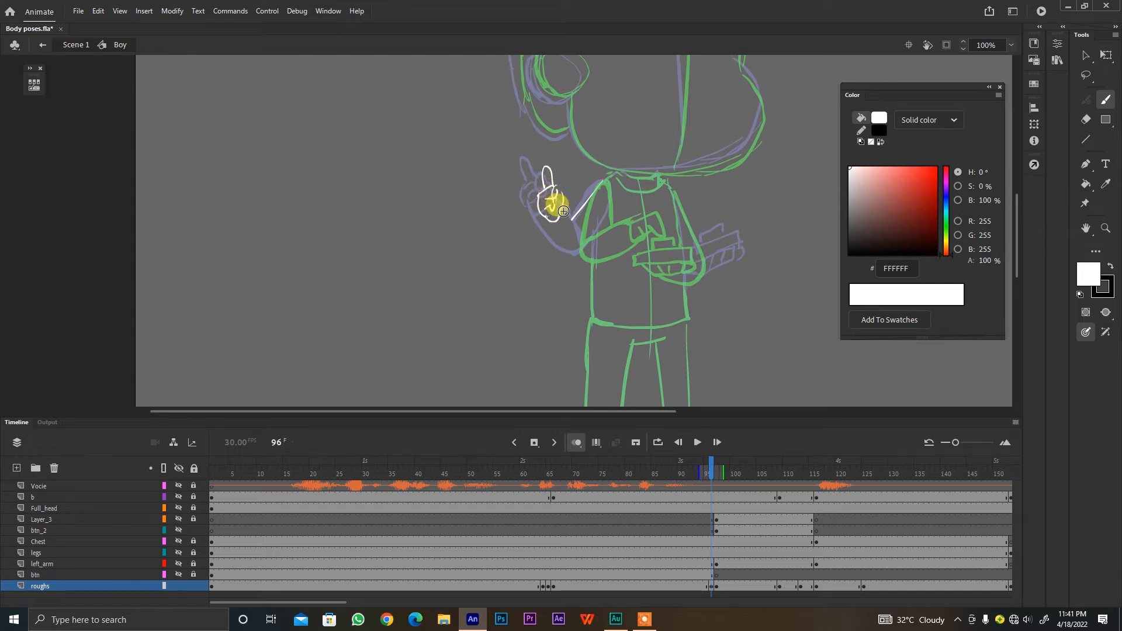
mouse_move(562, 211)
mouse_down()
mouse_move(557, 199)
mouse_move(552, 228)
mouse_move(568, 260)
mouse_move(602, 216)
mouse_up()
key(ctrl+z)
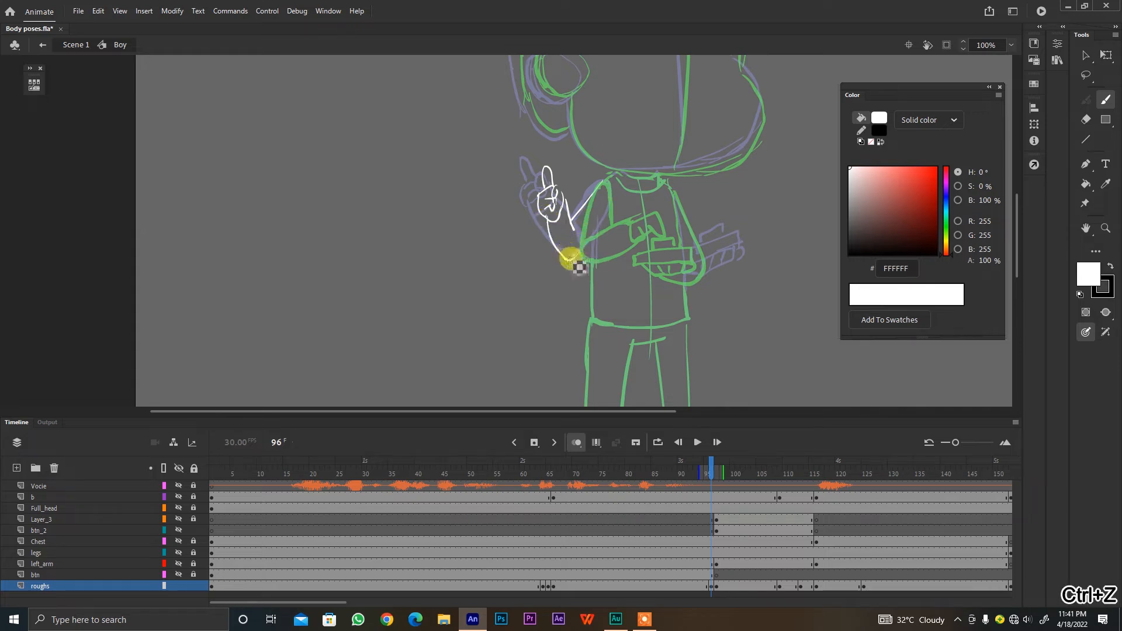
drag(577, 265, 579, 221)
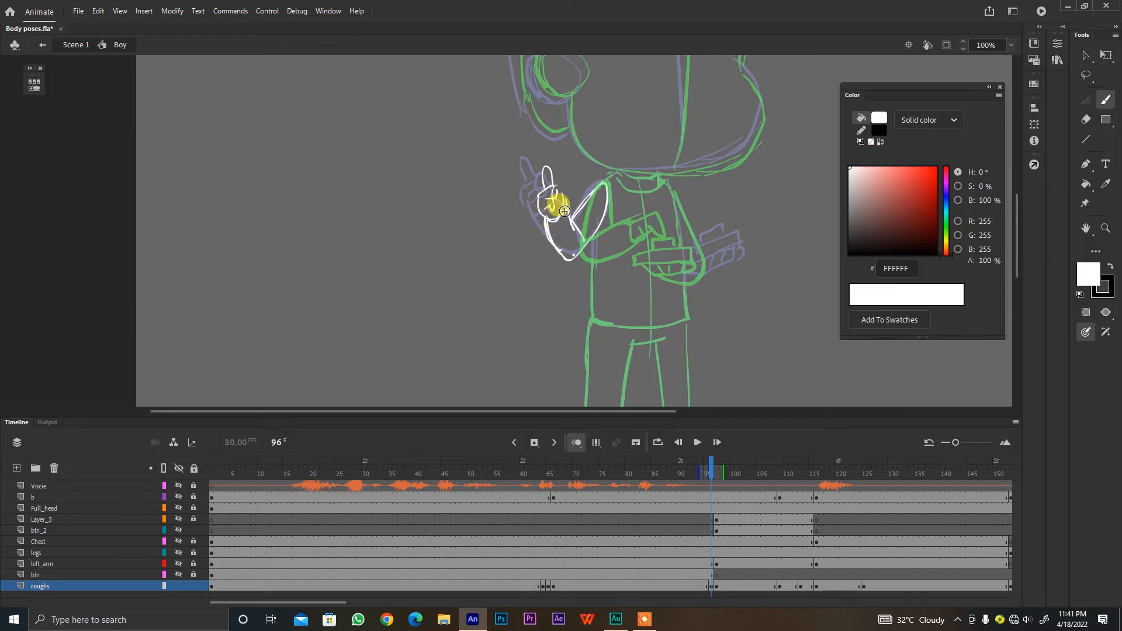
key(ctrl+z)
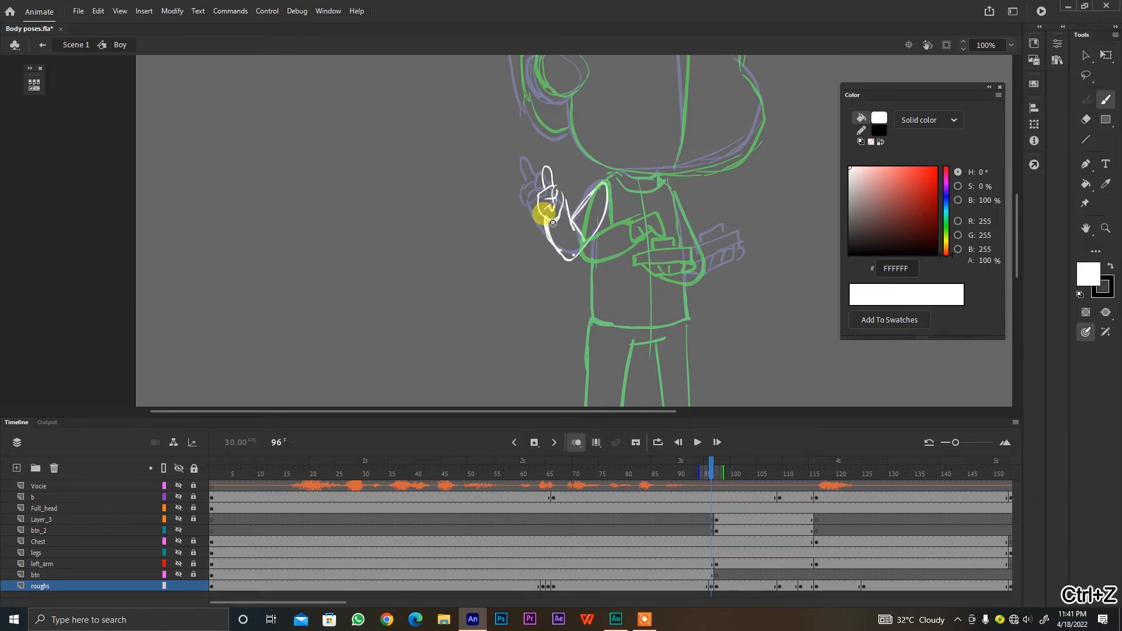
drag(552, 222, 560, 193)
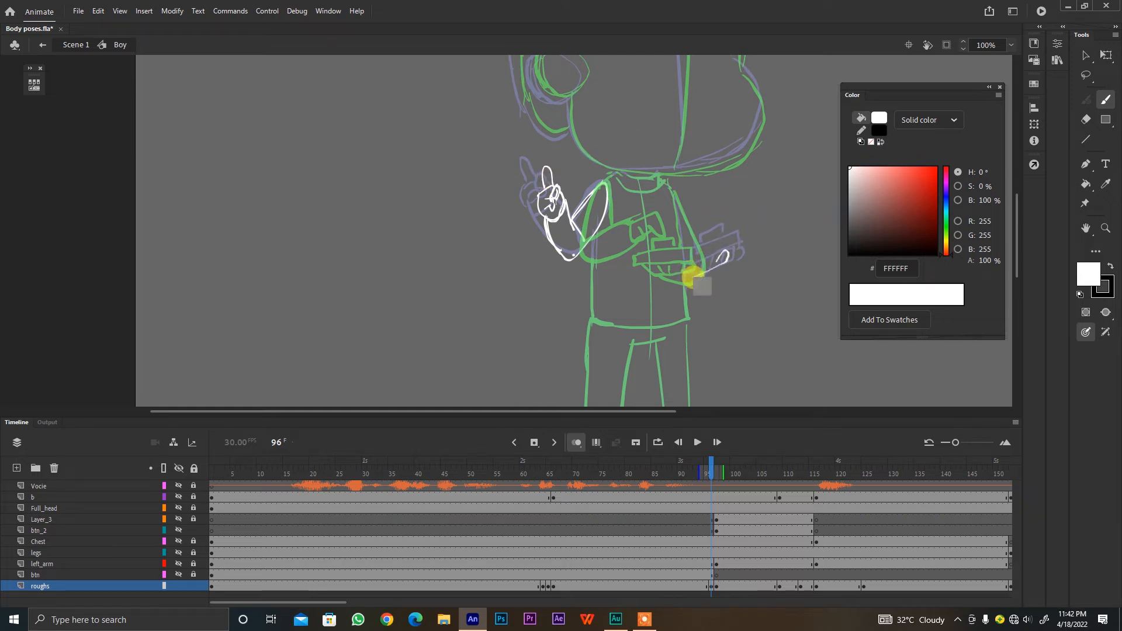
mouse_move(702, 286)
mouse_down()
mouse_move(734, 264)
mouse_move(725, 252)
mouse_move(714, 269)
mouse_move(720, 252)
mouse_move(702, 261)
mouse_move(709, 271)
mouse_move(706, 240)
mouse_up()
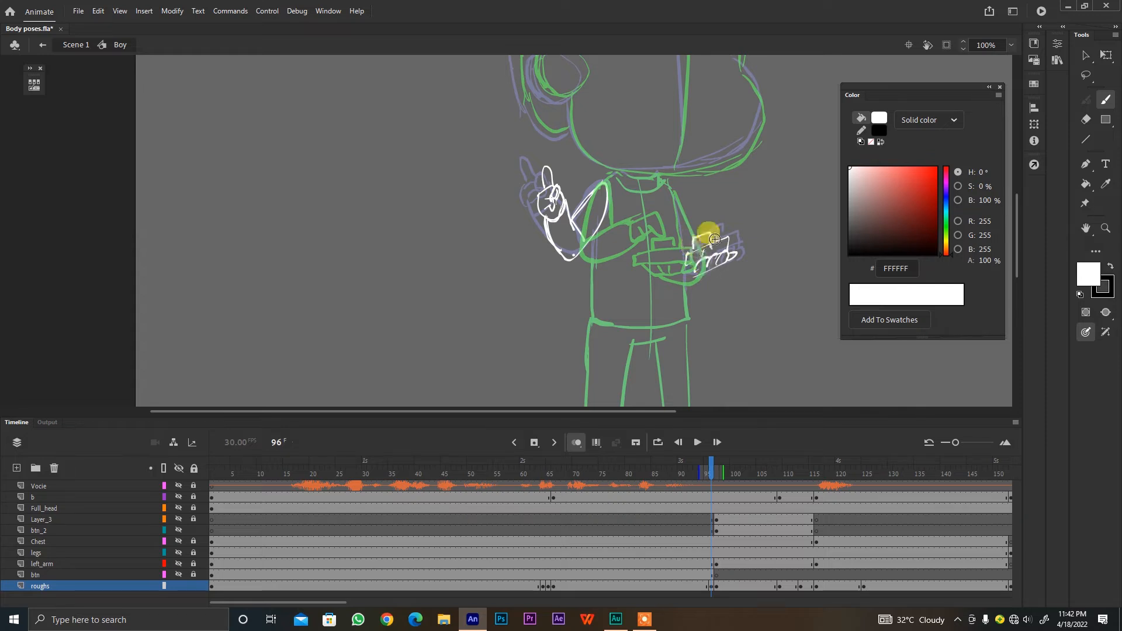
mouse_move(674, 202)
mouse_down()
mouse_move(684, 222)
mouse_move(703, 228)
mouse_move(704, 281)
mouse_move(689, 268)
mouse_move(731, 268)
mouse_up()
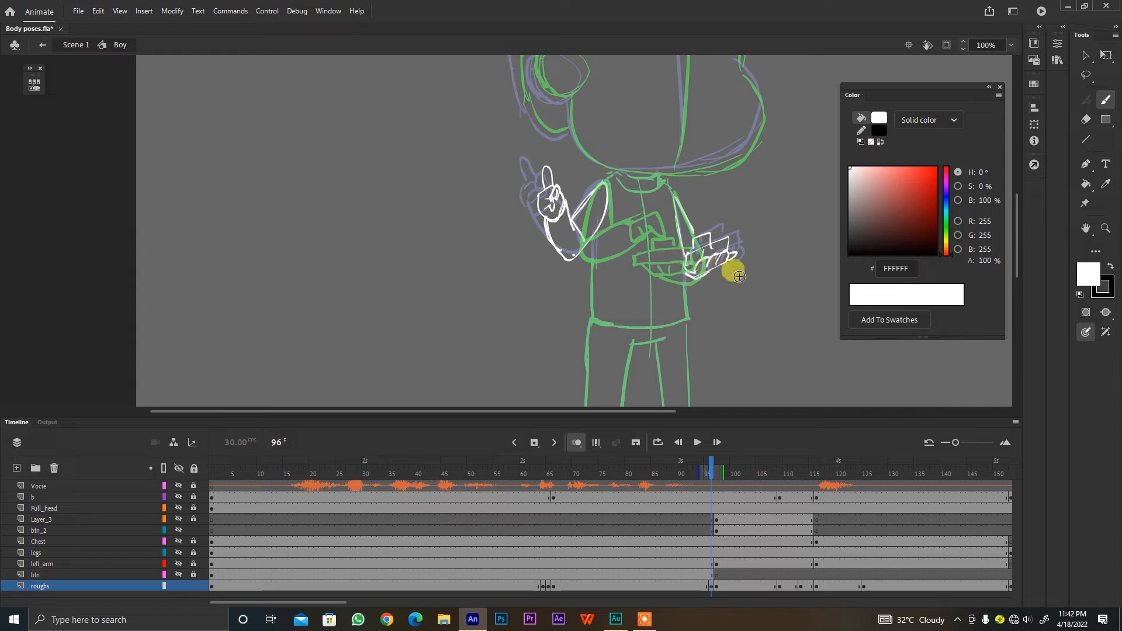
Step: Insert a blank keyframe at frame 96 on the roughs layer and sketch a second in-between with both hands close to the chest pose
click(711, 589)
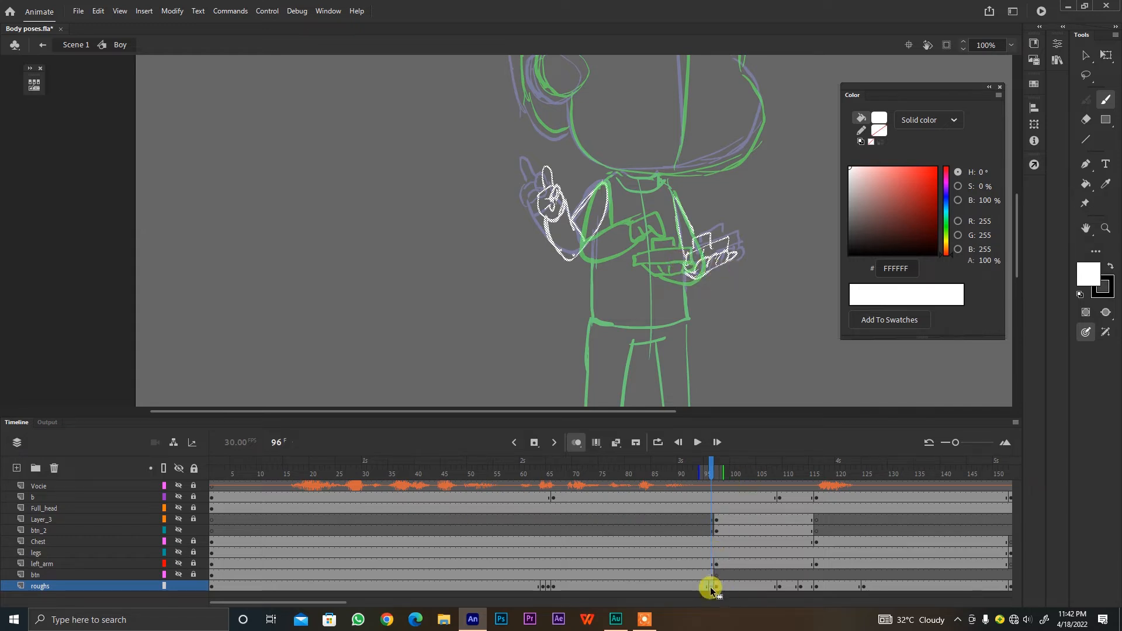
right_click(712, 586)
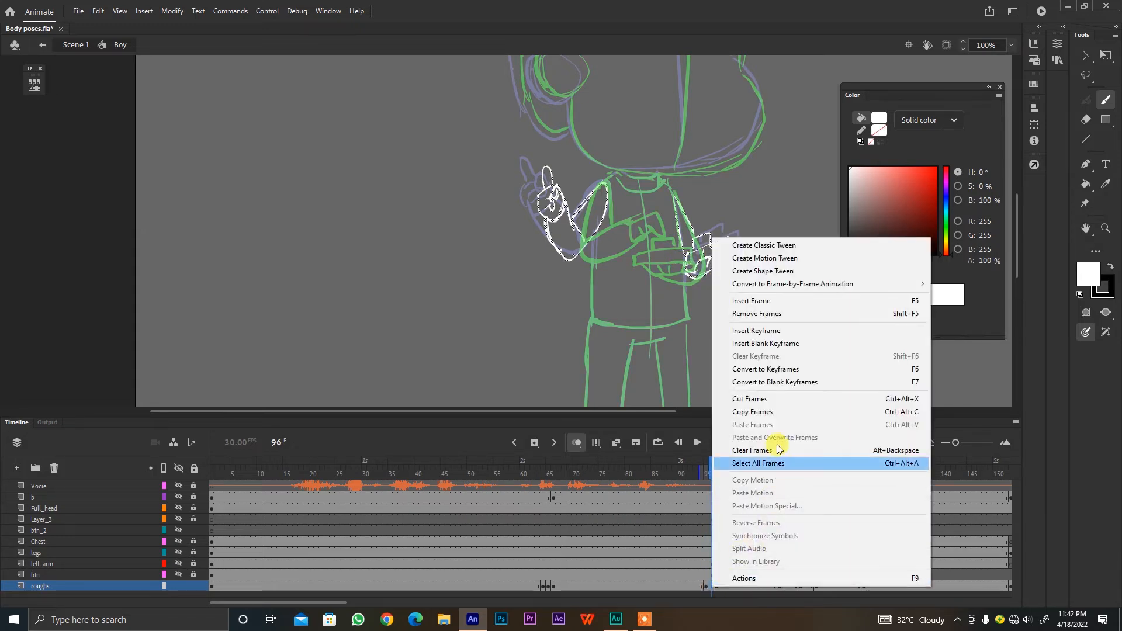
click(778, 344)
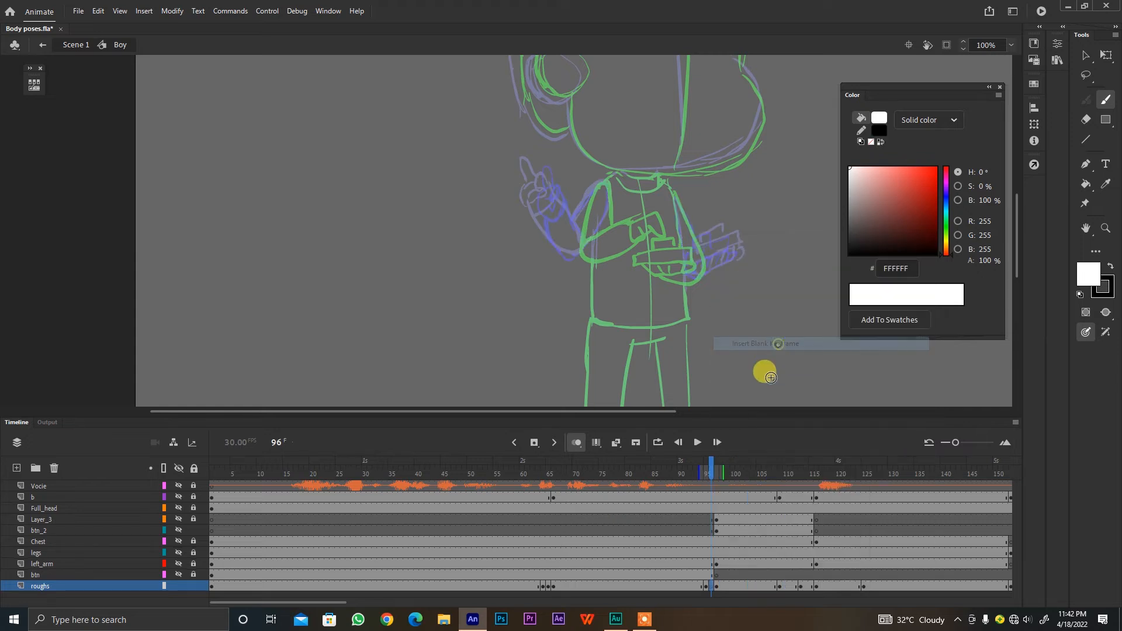
mouse_move(657, 258)
mouse_down()
mouse_move(703, 256)
mouse_move(711, 263)
mouse_move(663, 262)
mouse_move(679, 256)
mouse_move(697, 276)
mouse_move(672, 274)
mouse_move(704, 261)
mouse_move(684, 283)
mouse_move(711, 261)
mouse_up()
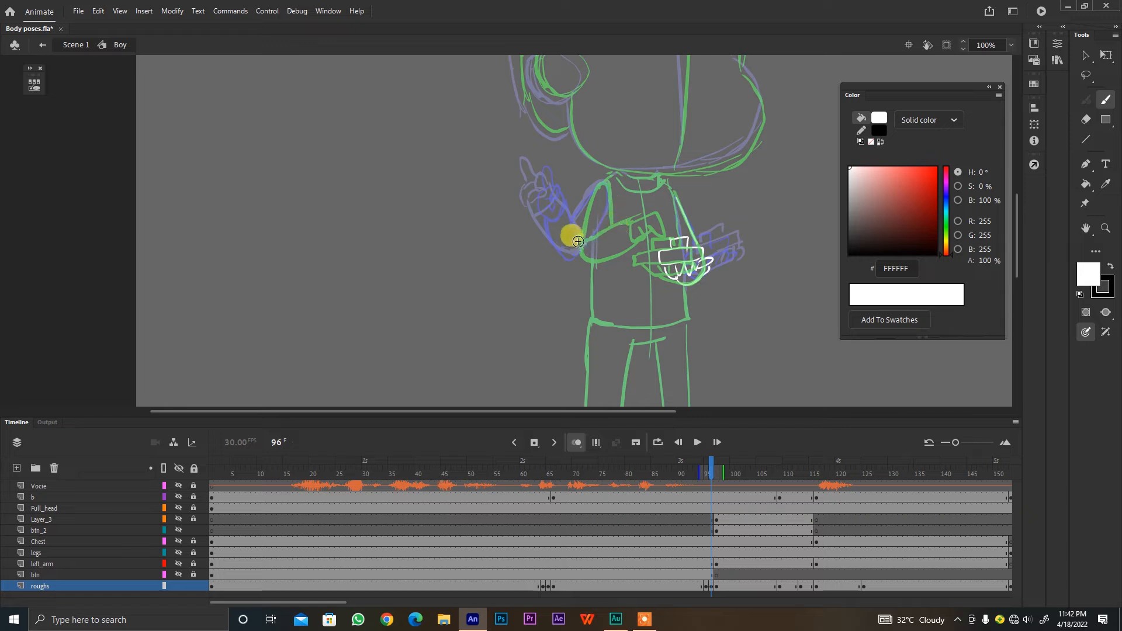
mouse_move(573, 243)
mouse_down()
mouse_move(623, 221)
mouse_move(634, 238)
mouse_move(572, 241)
mouse_up()
mouse_move(645, 217)
mouse_down()
mouse_move(632, 222)
mouse_move(581, 196)
mouse_move(592, 206)
mouse_up()
drag(599, 232, 572, 233)
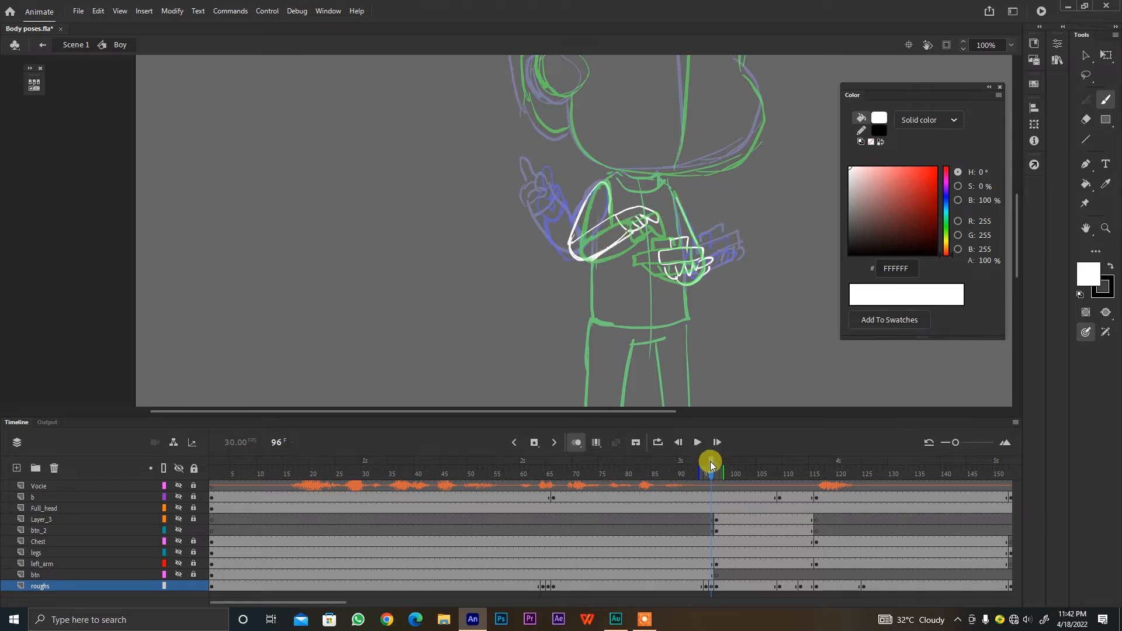
Step: Turn off onion skinning and step back and forth through frames 67 to 100 to review the move from raised hand to chest pose
click(575, 443)
key(comma)
key(comma)
key(comma)
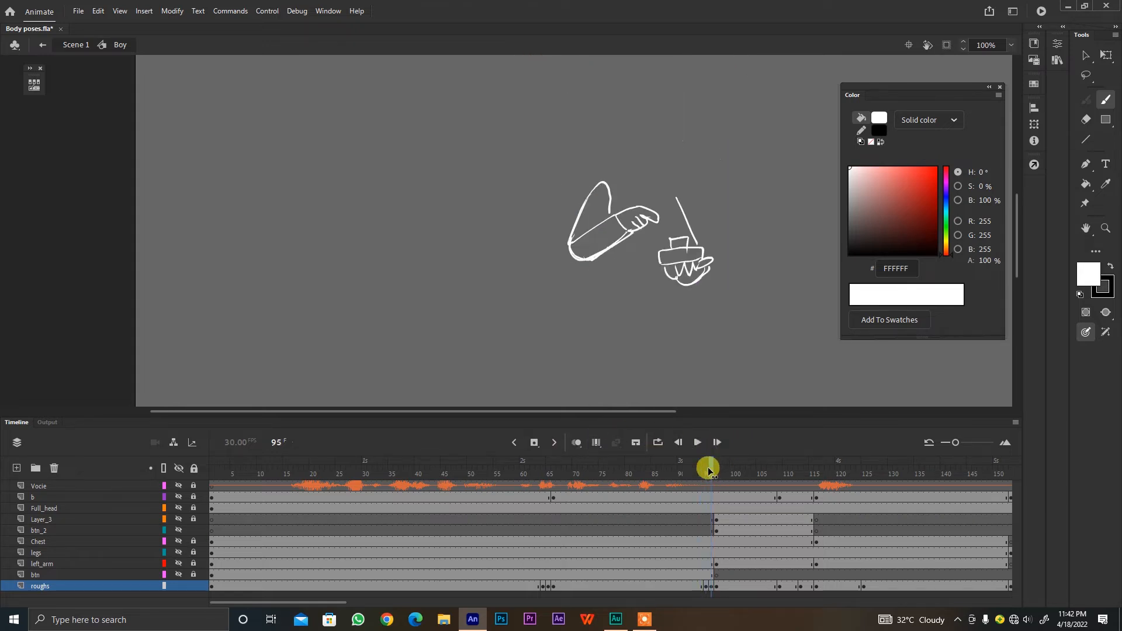
key(comma)
key(comma)
key(comma)
key(comma)
key(comma)
key(comma)
key(comma)
key(comma)
key(comma)
key(comma)
key(comma)
key(comma)
key(comma)
key(comma)
key(comma)
key(comma)
key(comma)
key(comma)
key(comma)
key(comma)
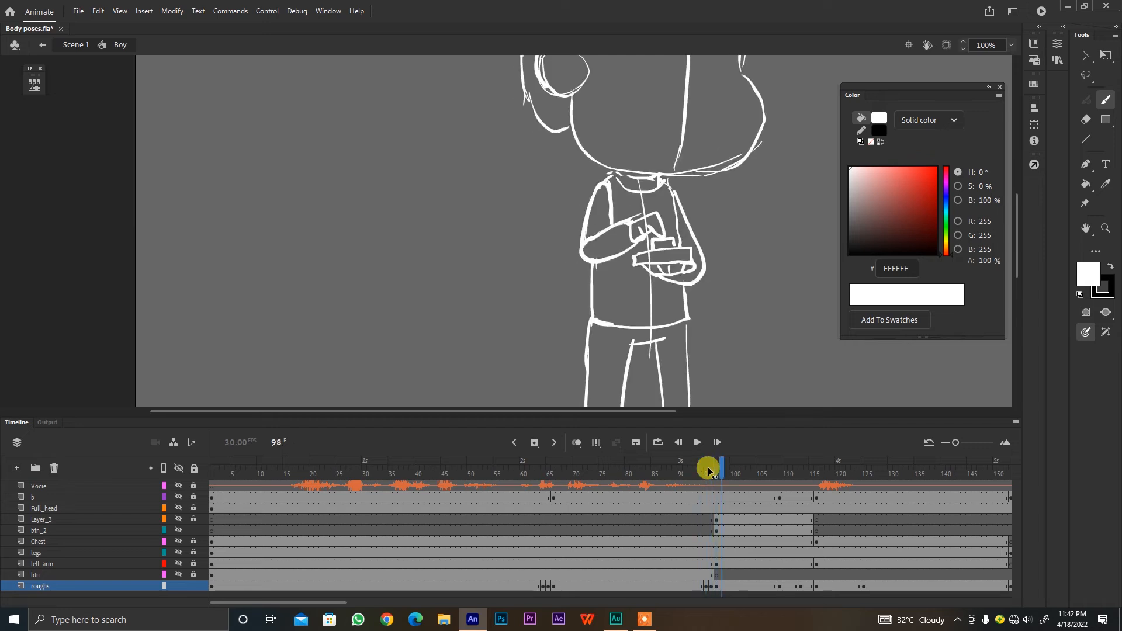
key(period)
key(period)
key(period)
key(period)
key(period)
key(period)
key(period)
key(period)
key(period)
key(period)
key(period)
key(period)
key(period)
key(period)
key(period)
key(period)
key(period)
key(period)
key(period)
key(period)
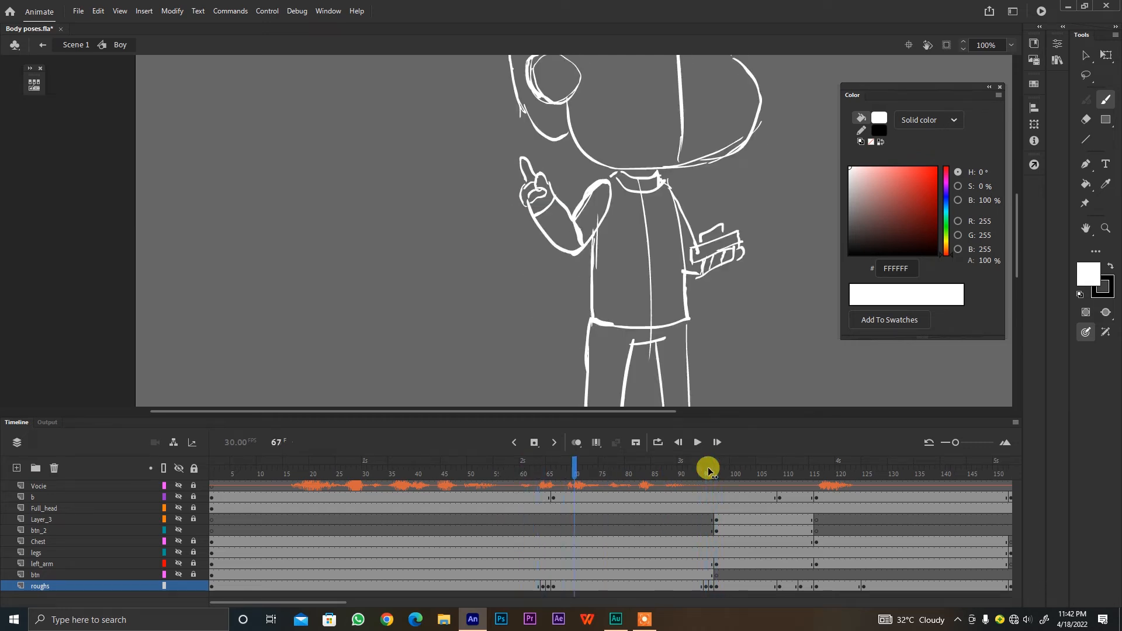
key(period)
key(period)
key(period)
key(period)
key(period)
key(period)
key(period)
key(period)
key(period)
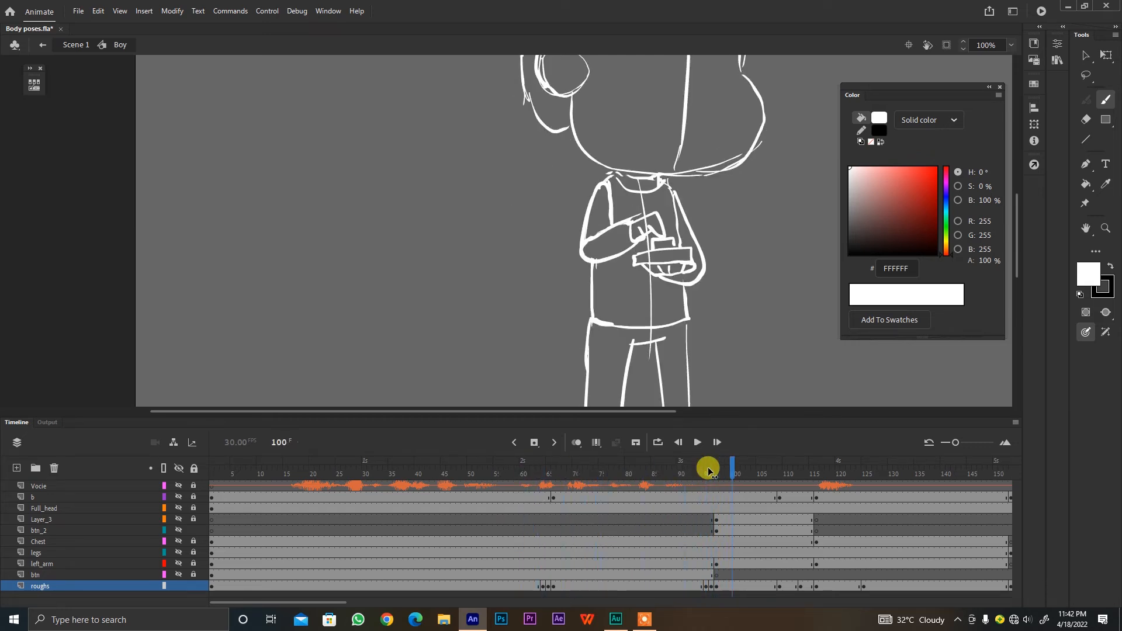
key(period)
key(period)
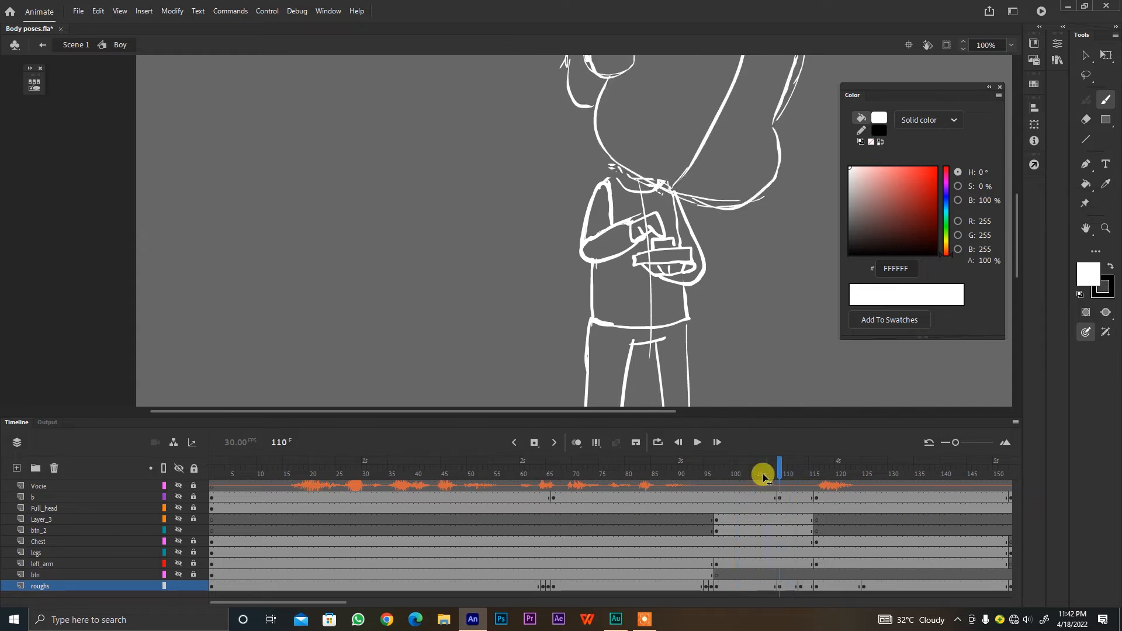
Step: Step back and forth between the chest pose and the tilted-head pose at frame 110, ending with frame 103 selected on the roughs layer
key(comma)
key(comma)
key(comma)
key(comma)
key(comma)
key(comma)
key(comma)
key(comma)
key(comma)
key(comma)
key(comma)
key(comma)
key(comma)
key(comma)
key(comma)
key(comma)
key(comma)
key(period)
key(period)
key(period)
key(period)
key(period)
key(period)
key(period)
key(period)
key(period)
key(period)
key(comma)
key(comma)
key(comma)
key(comma)
key(comma)
key(comma)
key(comma)
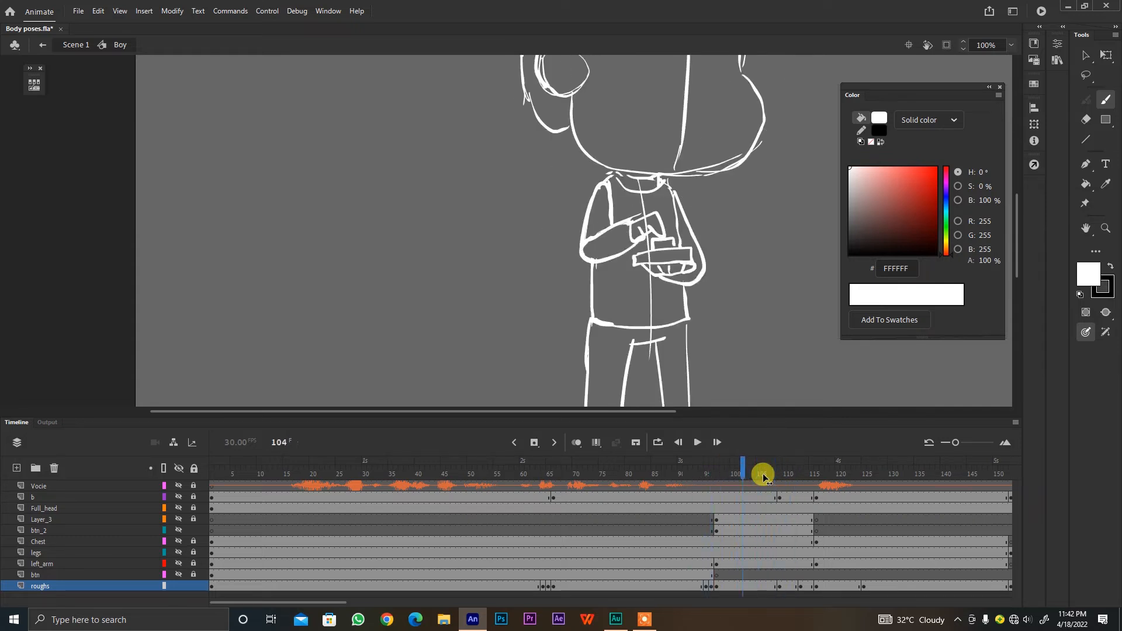
click(751, 586)
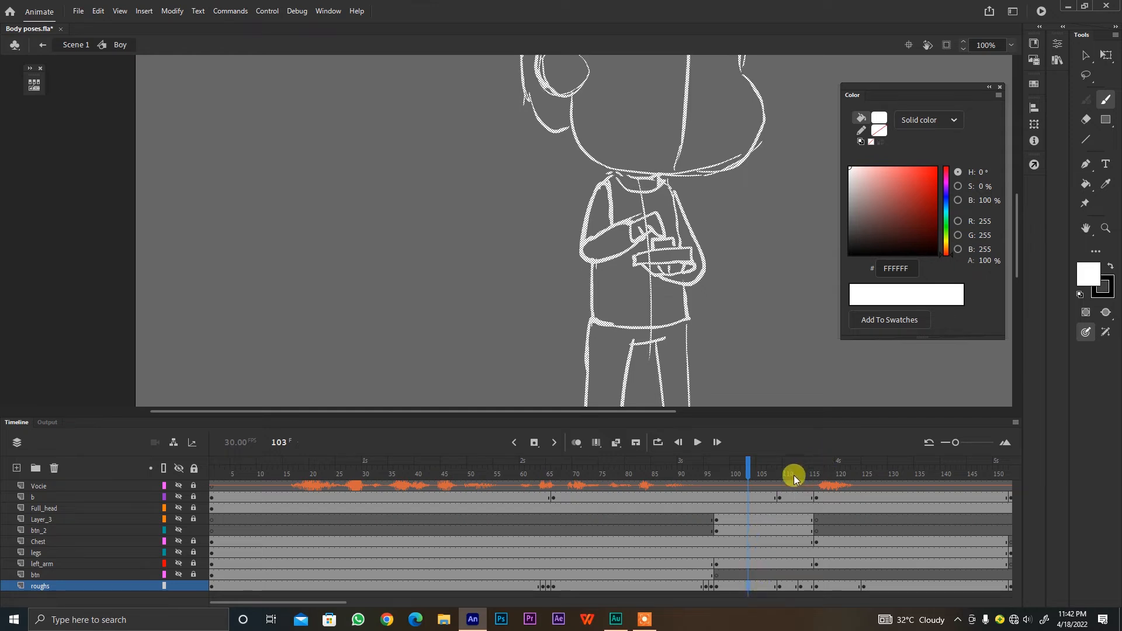
Step: Insert a keyframe at frame 103 of the roughs layer and hand-write the note "clicks" with an arrow pointing at the boy's hands
right_click(749, 586)
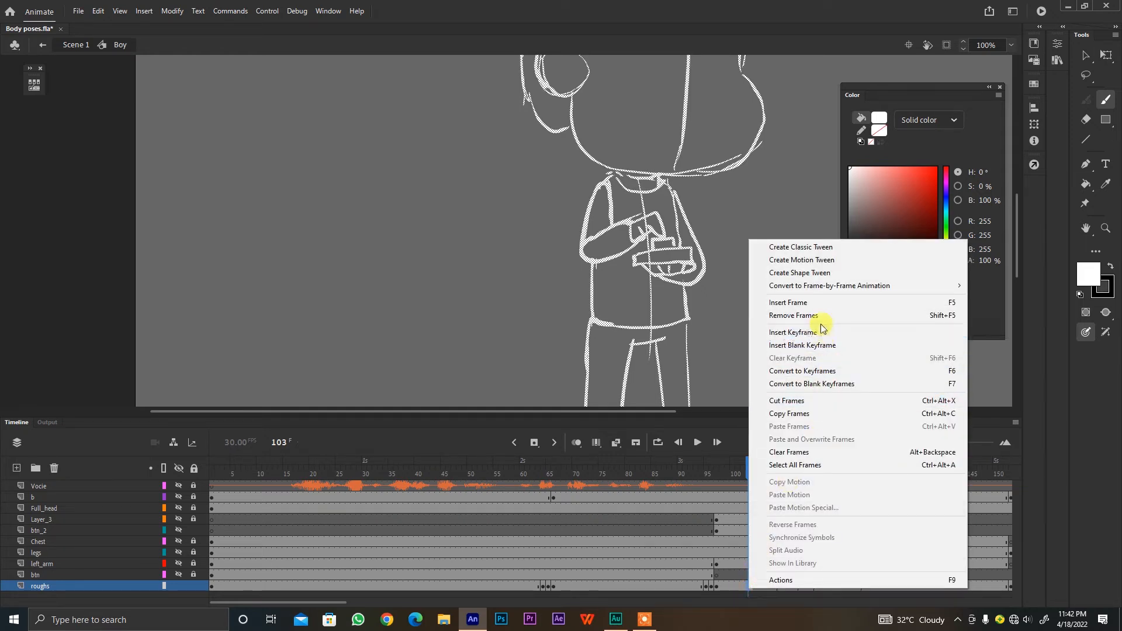
click(819, 331)
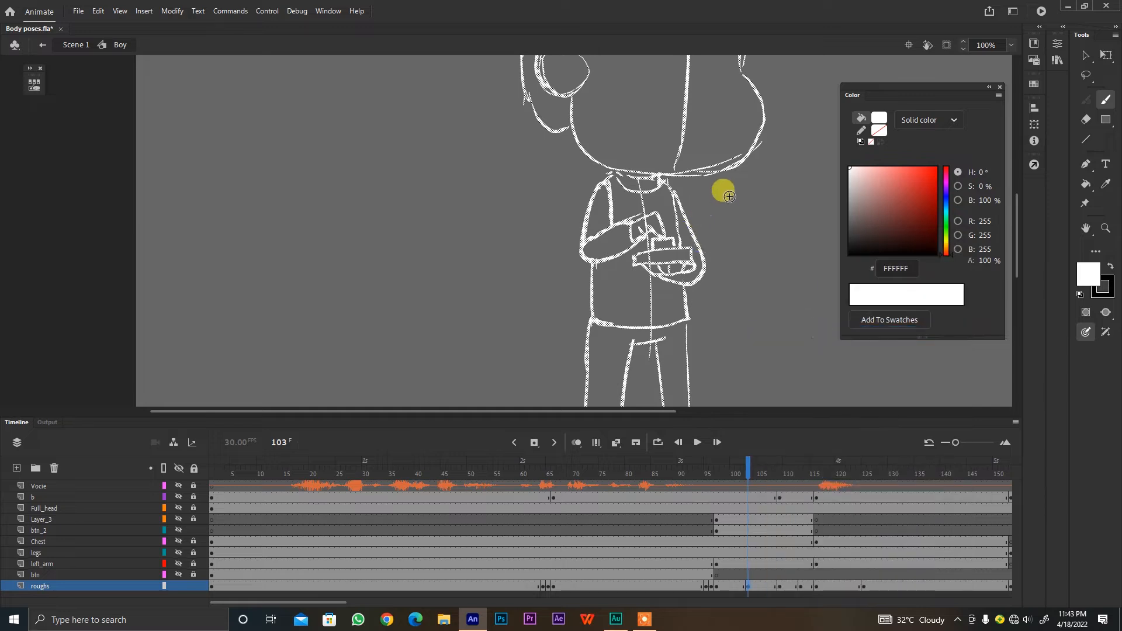
mouse_move(746, 185)
mouse_down()
mouse_move(670, 218)
mouse_move(777, 175)
mouse_move(809, 169)
mouse_up()
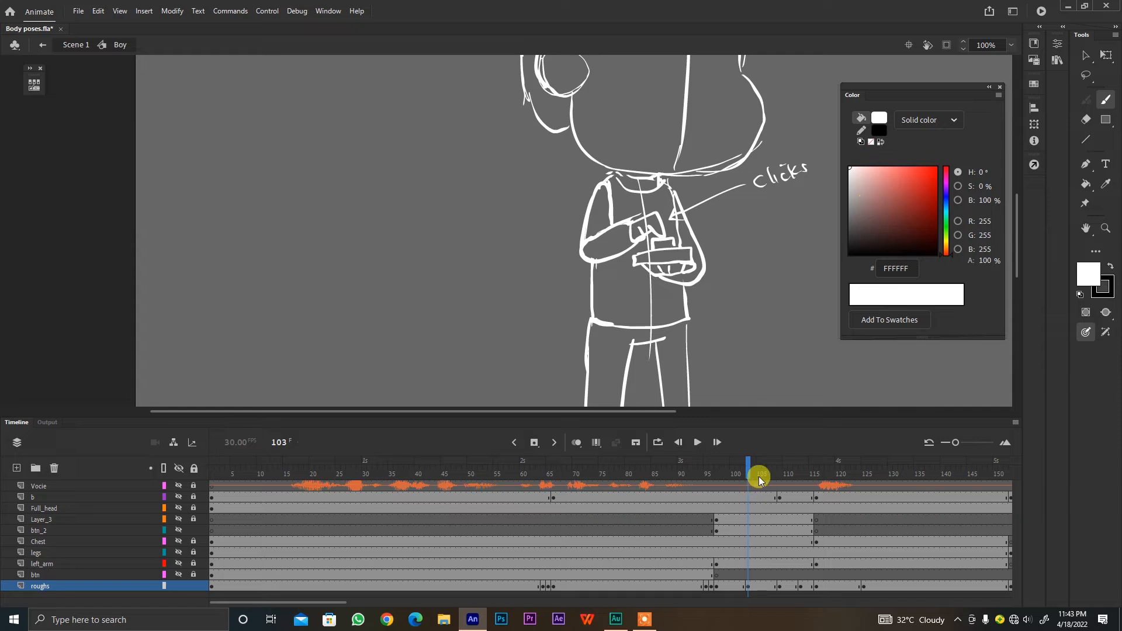
Step: Flip back and forth through the roughs frames from 109 to 116 to examine the change between the button-pressing pose and the following pose
key(period)
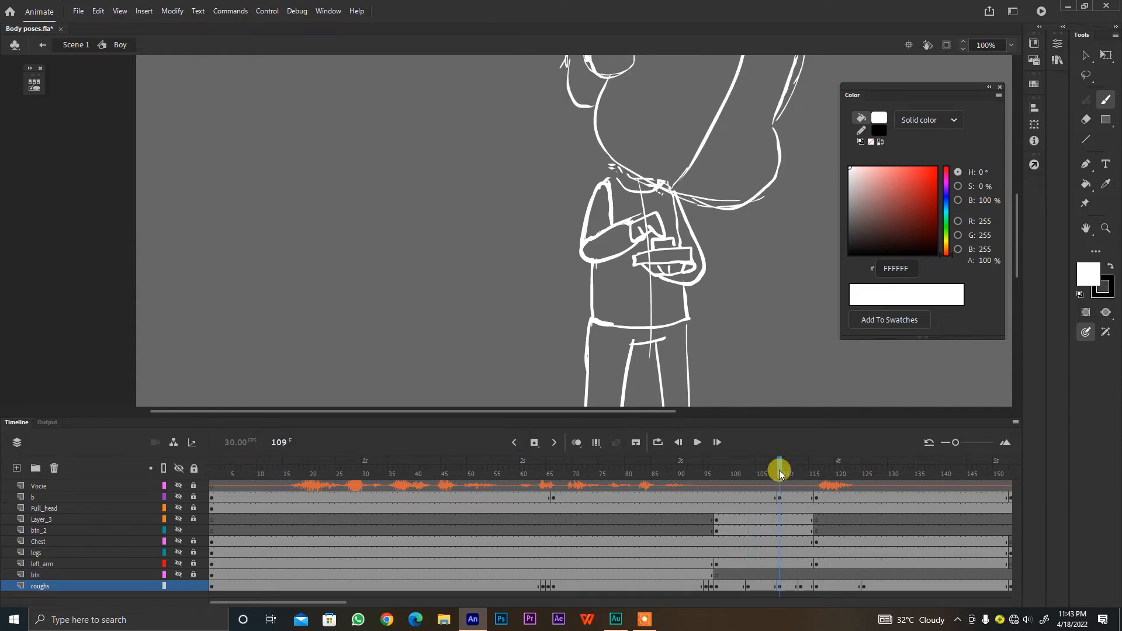
key(ctrl+minus)
key(v)
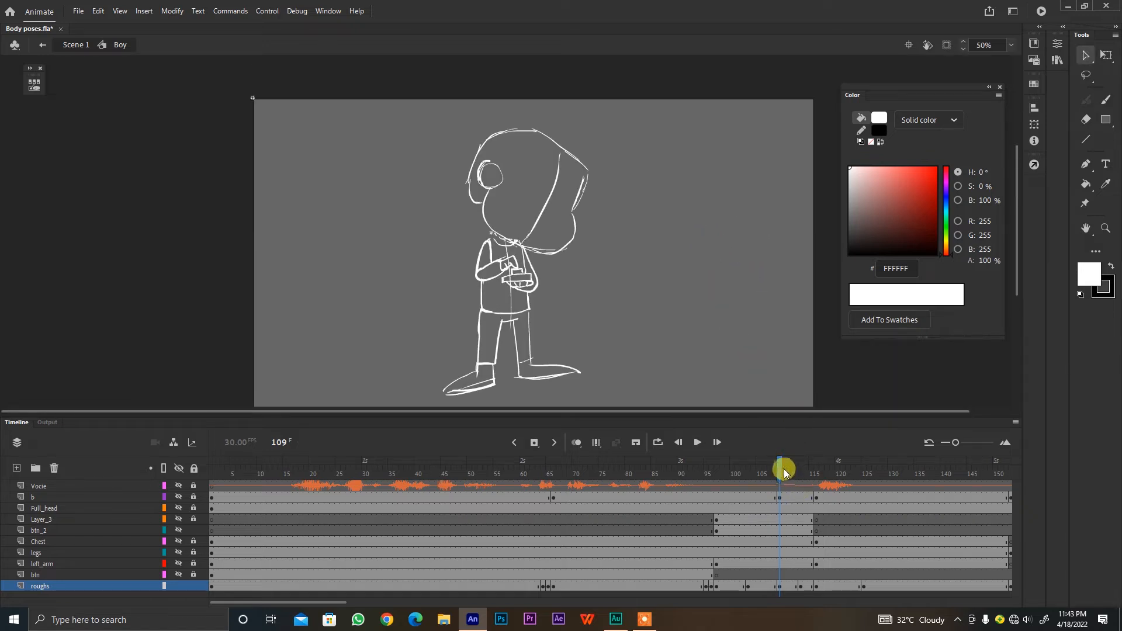
key(period)
key(period)
key(period)
key(period)
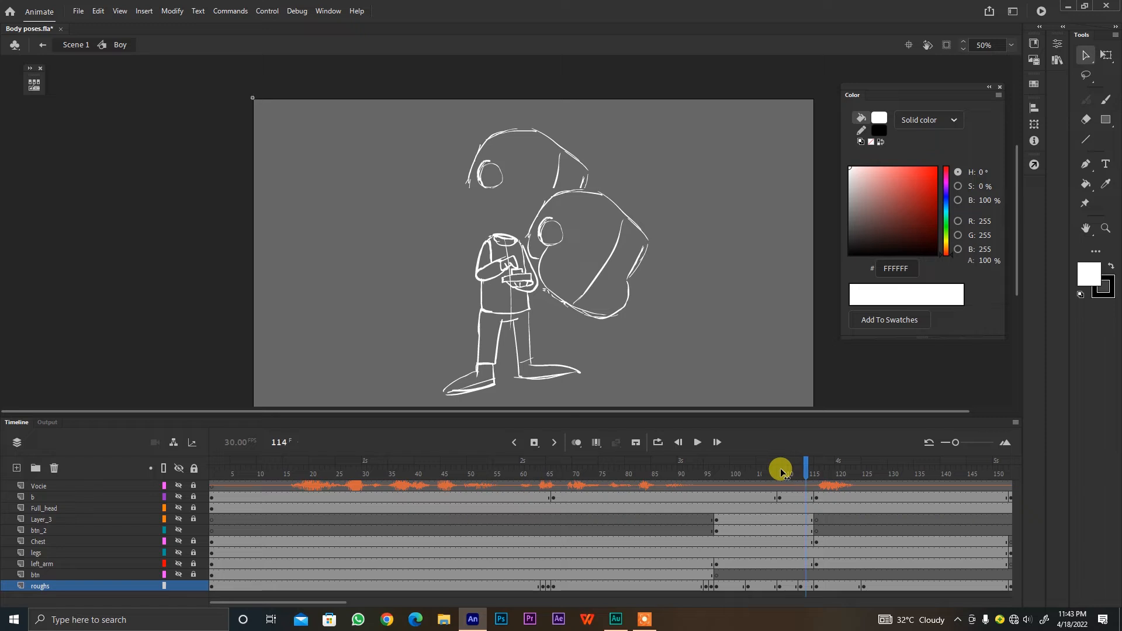
key(comma)
key(comma)
key(period)
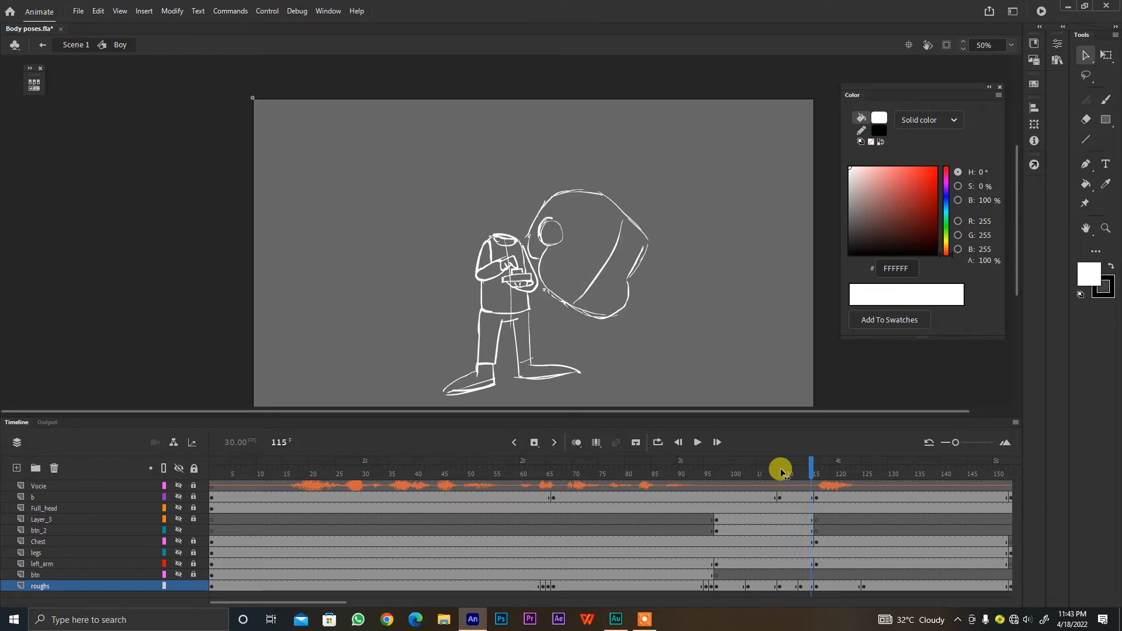
key(period)
key(comma)
key(comma)
key(period)
key(period)
key(comma)
key(comma)
key(comma)
key(period)
key(period)
key(period)
key(comma)
key(comma)
key(period)
key(period)
key(comma)
key(comma)
key(period)
key(comma)
key(comma)
key(period)
key(period)
key(comma)
key(comma)
key(period)
key(comma)
key(comma)
key(period)
key(period)
key(comma)
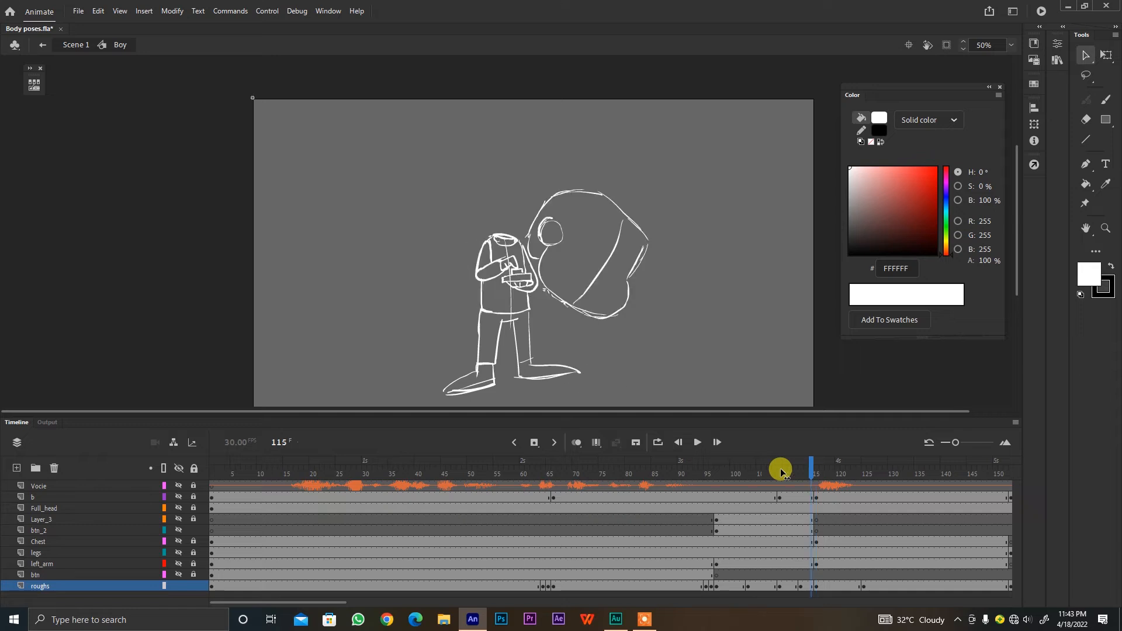
Step: Insert a blank keyframe at frame 115 of the roughs layer and turn on onion skinning around it
click(816, 580)
right_click(814, 586)
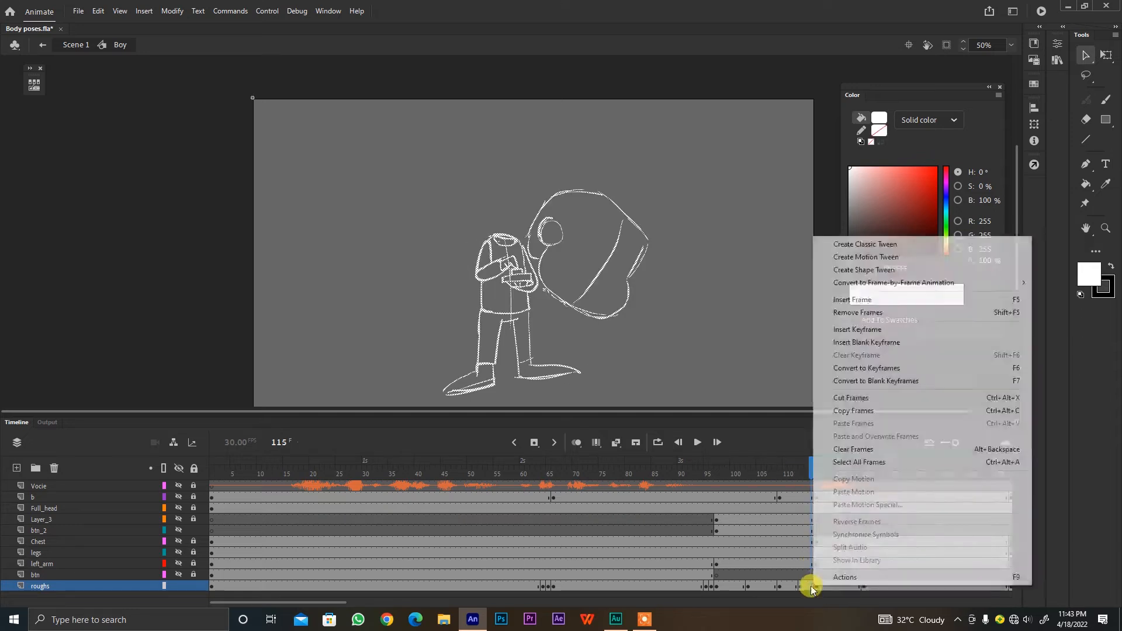
click(898, 341)
key(ctrl+equal)
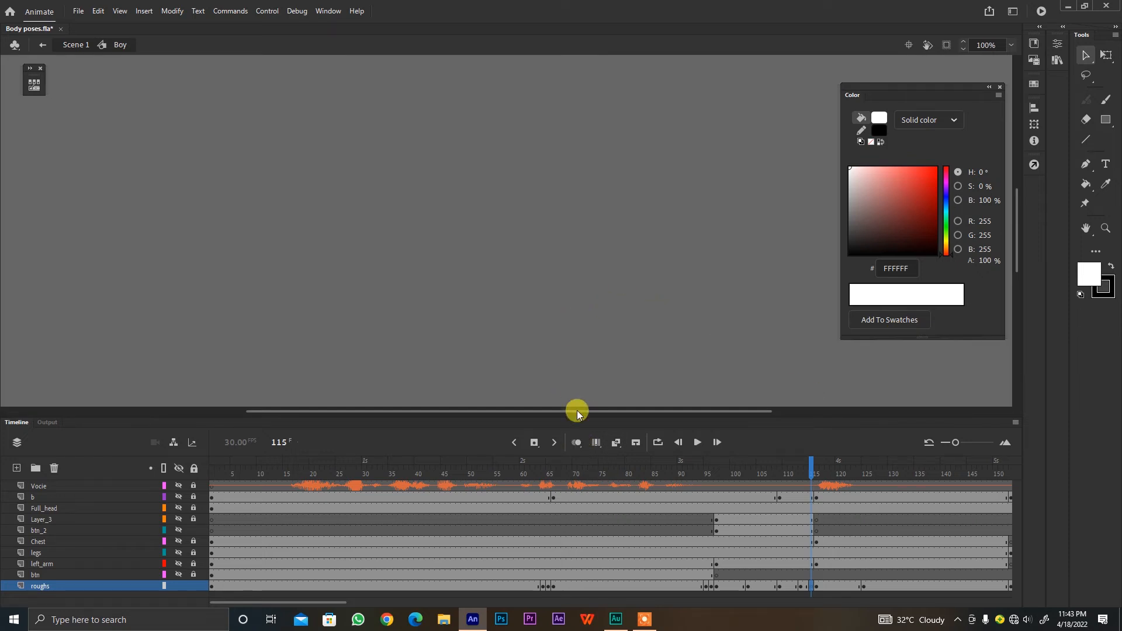
click(576, 444)
drag(643, 301, 776, 230)
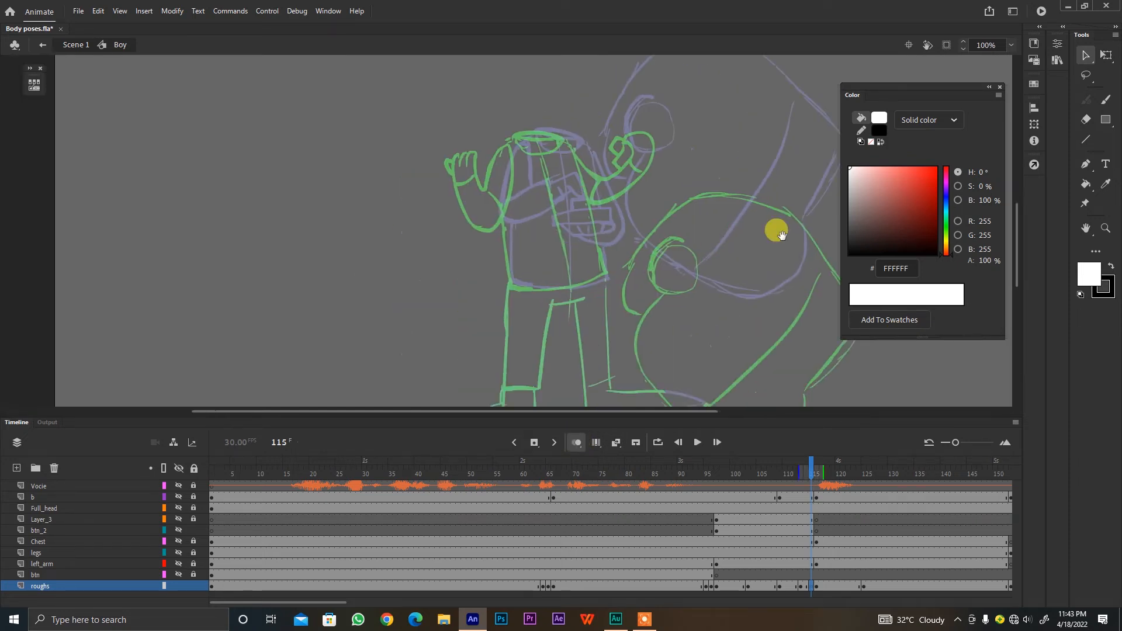
drag(812, 468, 810, 473)
click(811, 472)
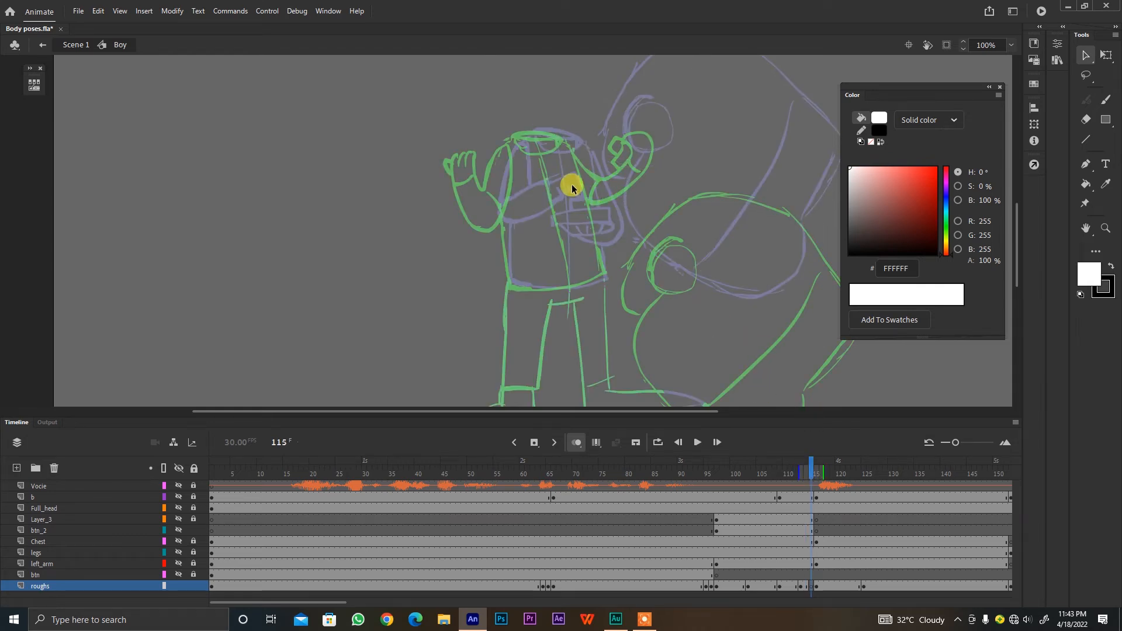
Step: Sketch ovals over the start and end positions of the pressing hand, joined by a motion arc with two in-between ovals
key(b)
mouse_move(583, 173)
mouse_down()
mouse_move(559, 168)
mouse_move(578, 175)
mouse_up()
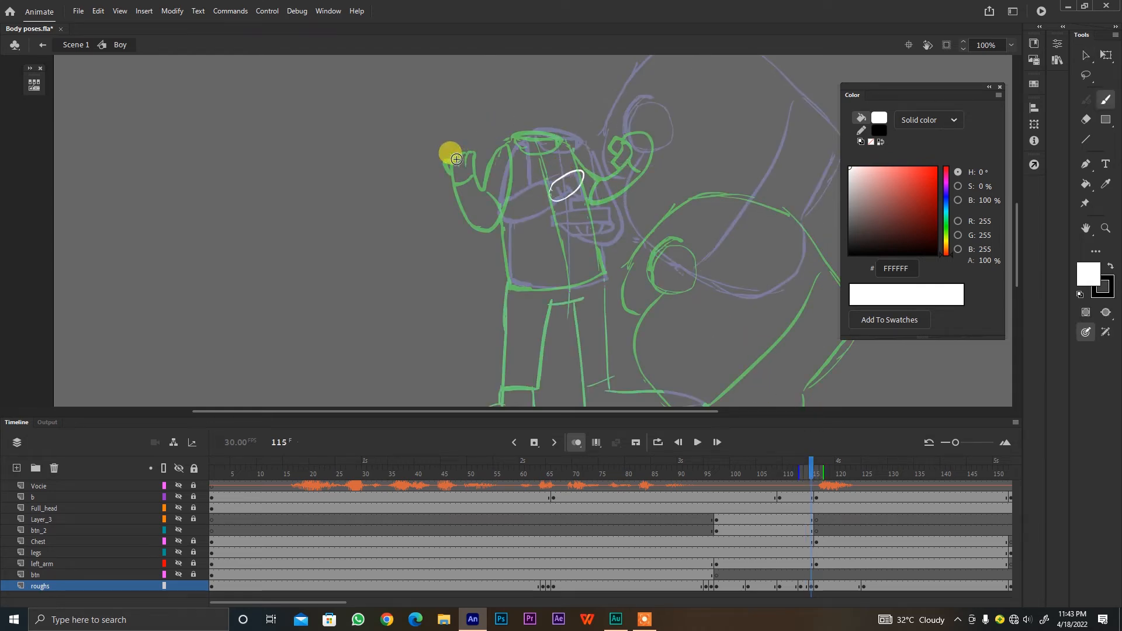
drag(455, 158, 458, 152)
drag(566, 184, 452, 169)
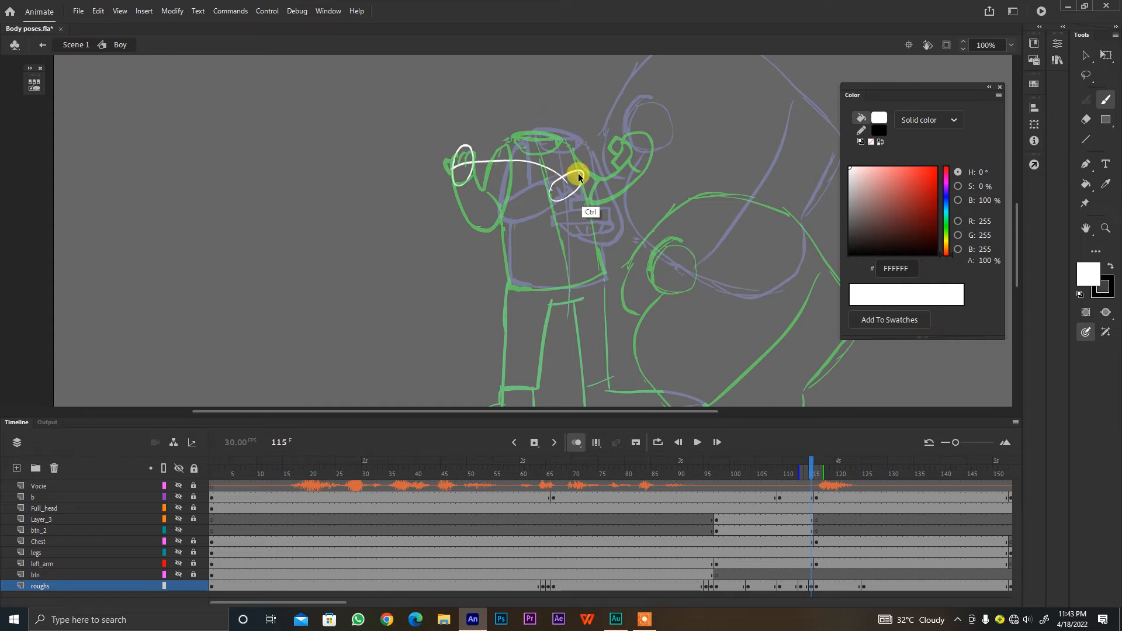
key(ctrl+z)
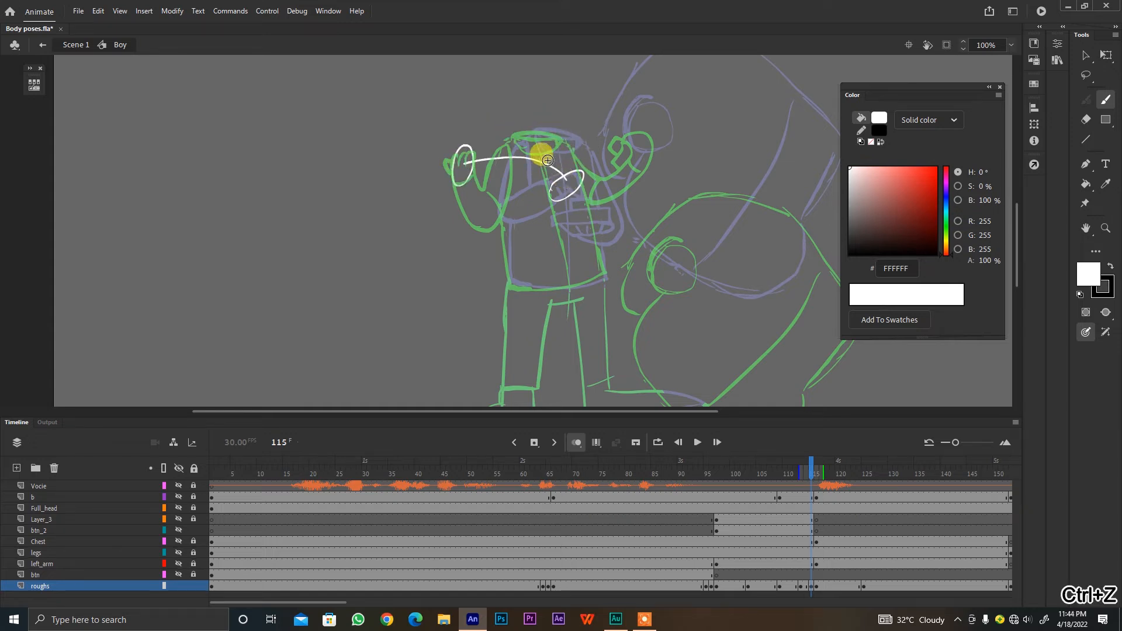
drag(546, 155, 492, 155)
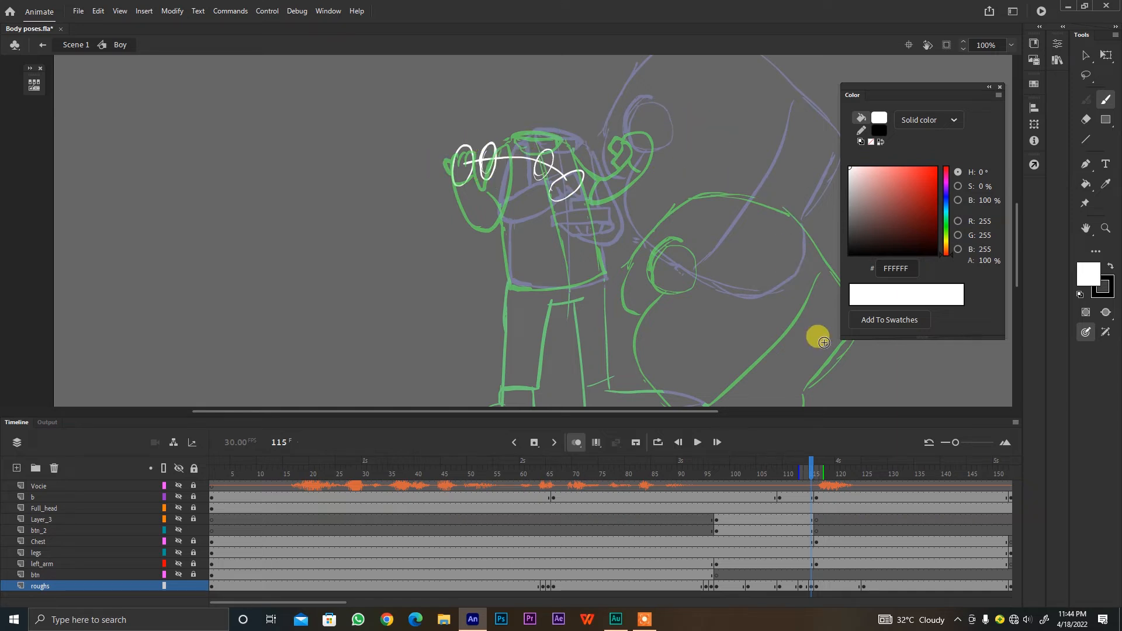
Step: Sketch start and end ovals for the hand holding the device, joined by a curved motion path with two in-between ovals
drag(561, 223, 566, 222)
mouse_move(639, 143)
mouse_down()
mouse_move(633, 130)
mouse_move(631, 152)
mouse_move(637, 140)
mouse_up()
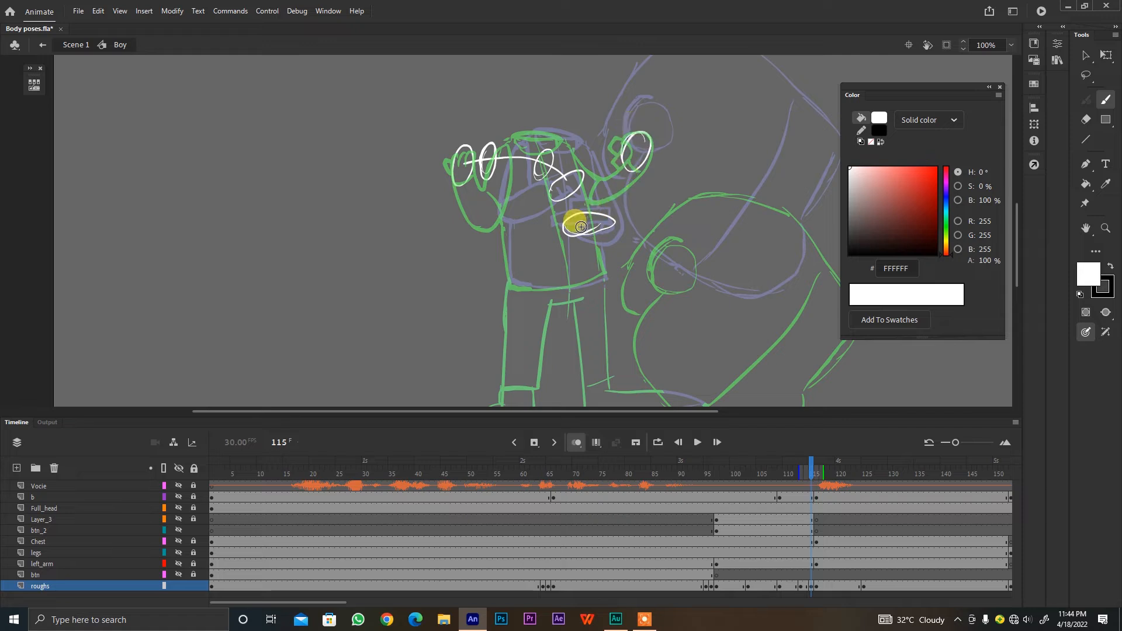
key(ctrl+z)
drag(584, 225, 641, 148)
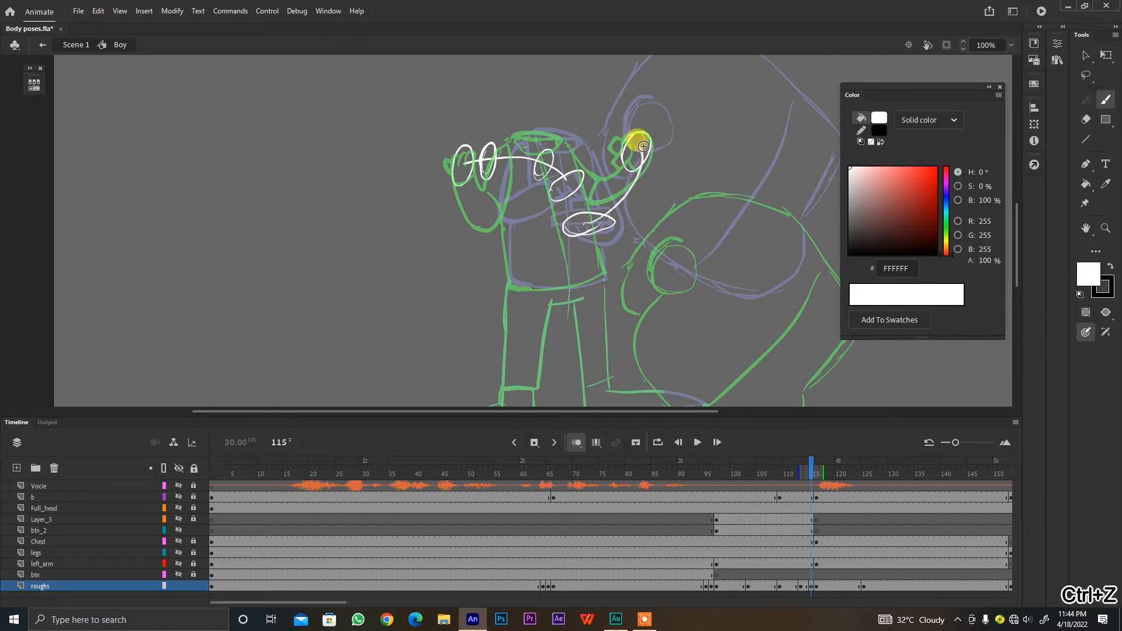
mouse_move(624, 203)
mouse_down()
mouse_move(613, 202)
mouse_move(639, 146)
mouse_move(646, 163)
mouse_up()
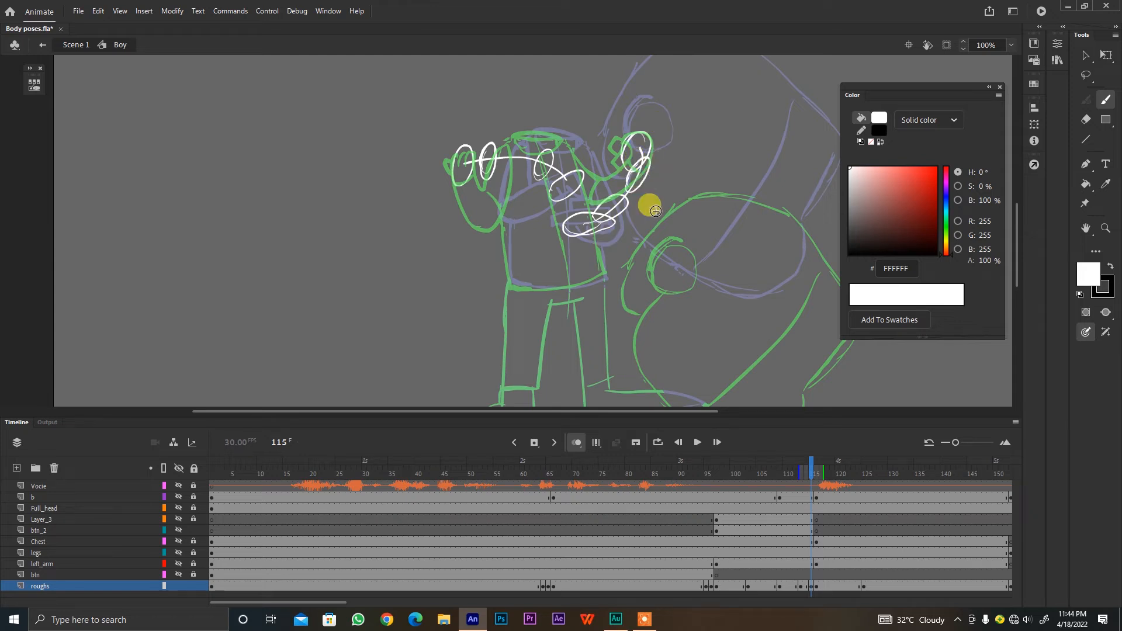
drag(682, 238, 683, 233)
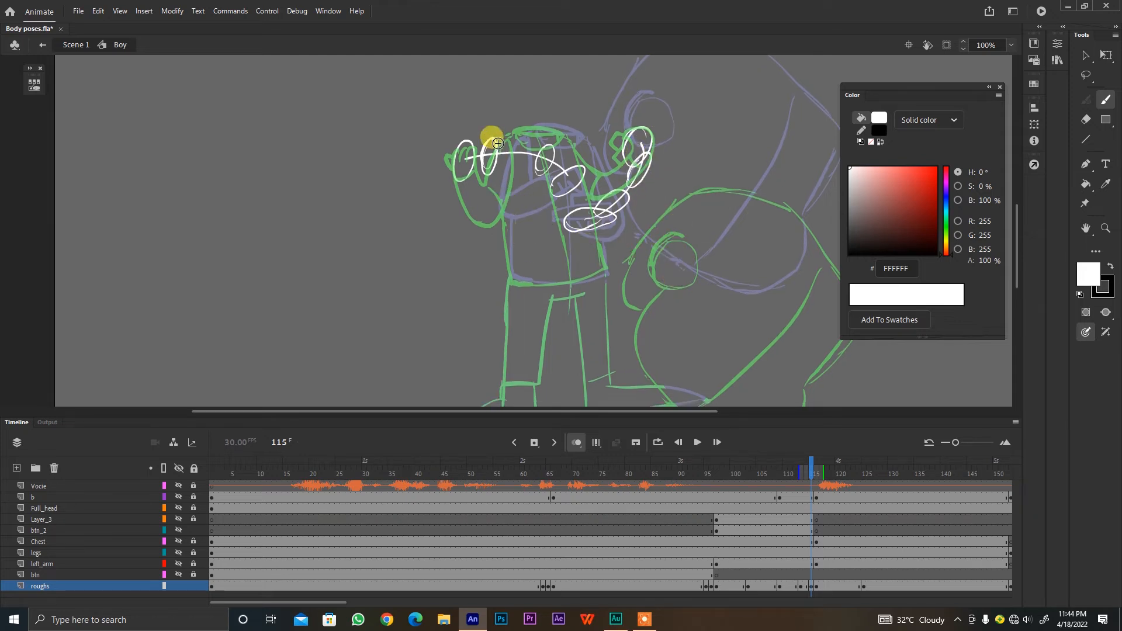
Step: Flip between frames 115 and 116 to compare the hand motion guides with the raised-arms pose
drag(807, 474, 813, 474)
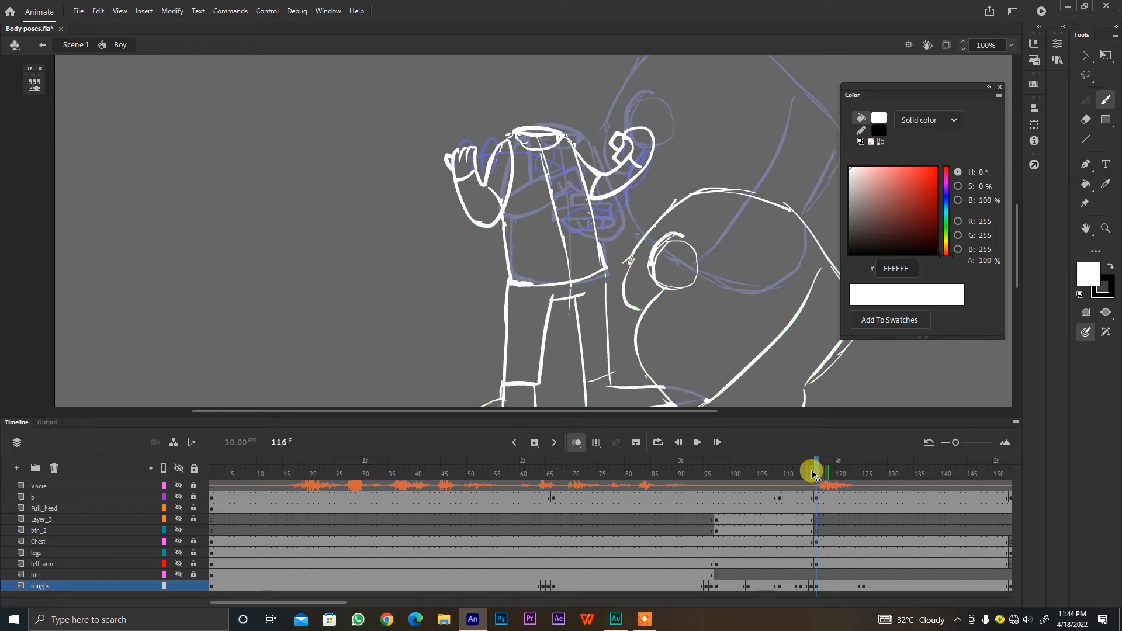
key(comma)
key(period)
key(comma)
key(period)
key(comma)
key(period)
key(comma)
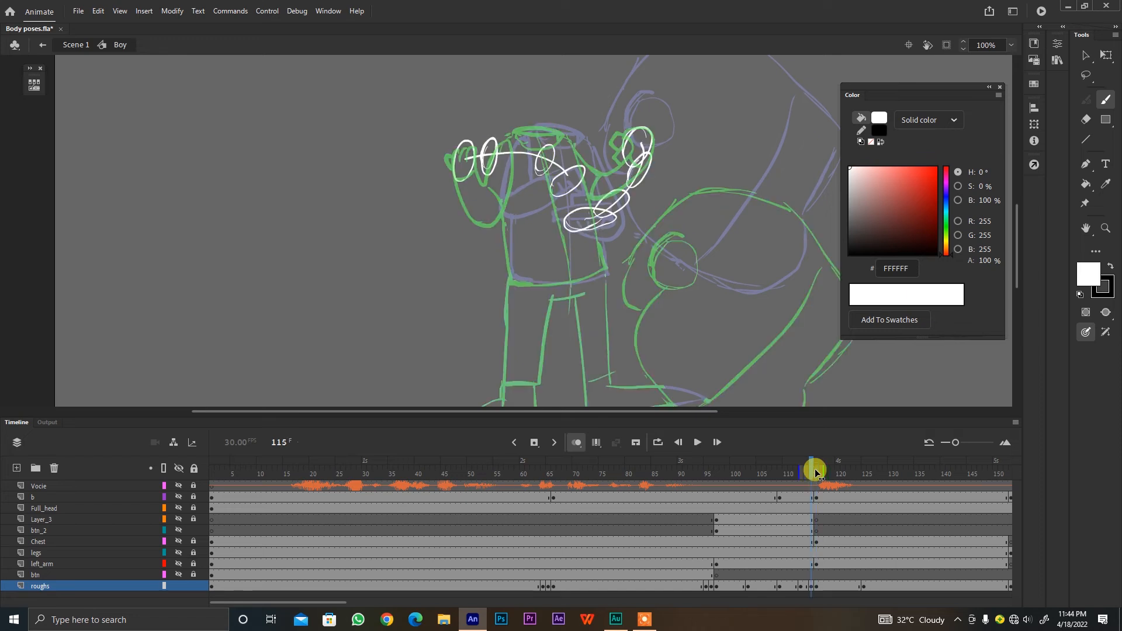
key(period)
key(period)
key(comma)
key(comma)
Step: Recolor the hand motion guides on frame 115 to light red FF8585 and set the brush color back to white FFFFFF
mouse_move(715, 83)
mouse_down()
mouse_move(496, 207)
mouse_move(340, 337)
mouse_up()
drag(871, 213, 891, 154)
ctrl+click(764, 230)
drag(753, 131, 715, 284)
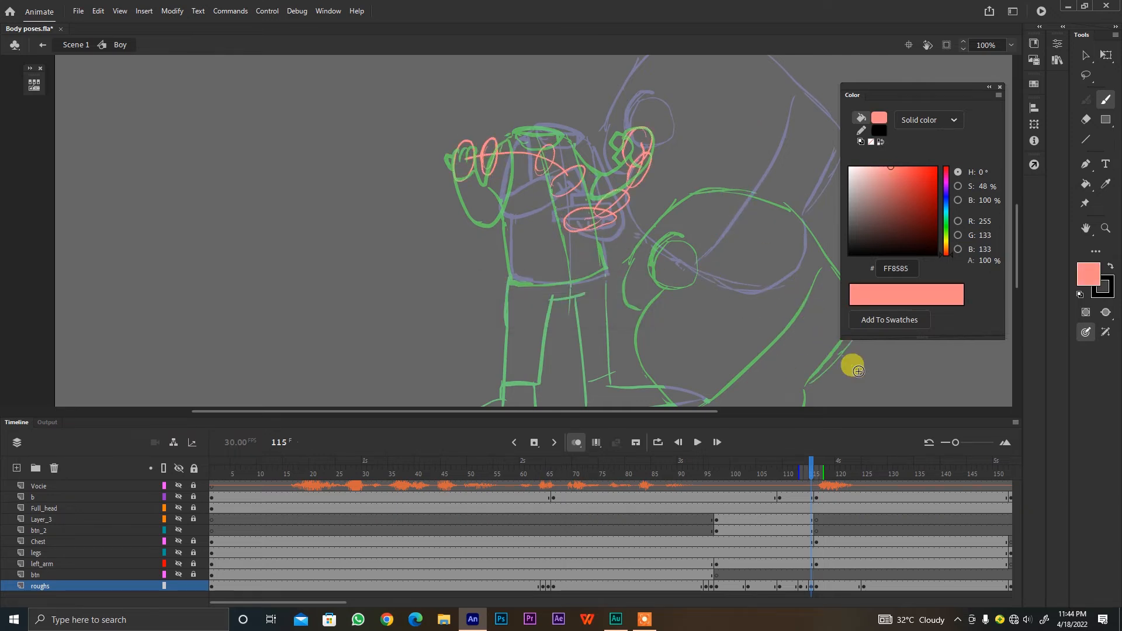
mouse_move(874, 180)
mouse_down()
mouse_move(781, 228)
mouse_move(786, 245)
mouse_up()
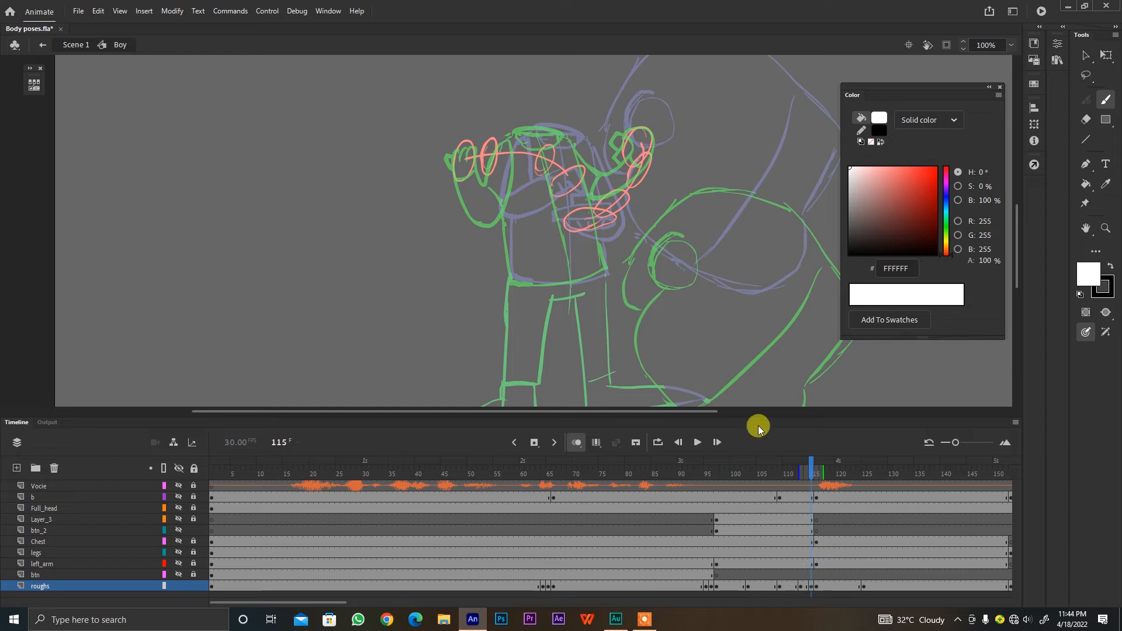
Step: Sketch the in-between pose of the pressing arm and its hand in white at the first in-between oval on the arc
drag(813, 471, 812, 473)
key(ctrl+z)
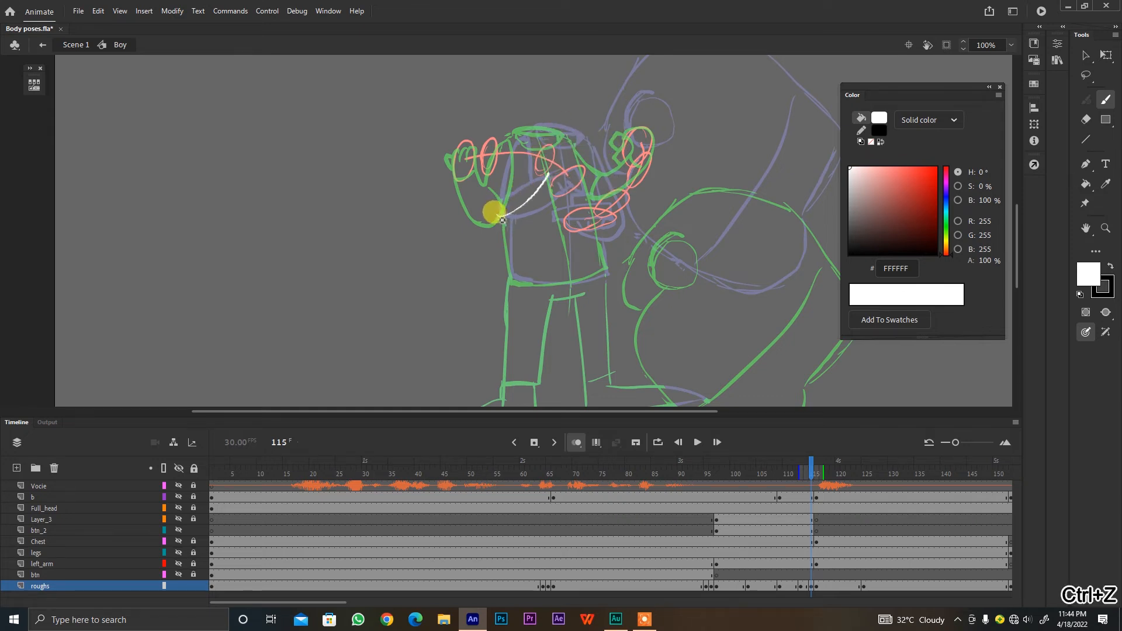
drag(504, 221, 540, 163)
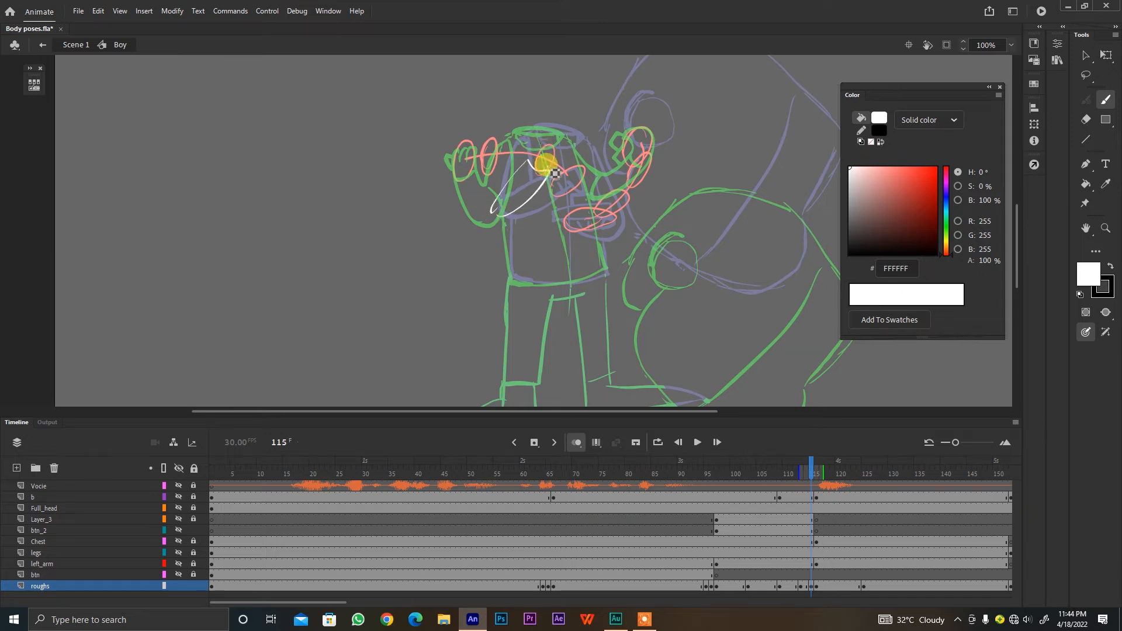
drag(558, 155, 554, 139)
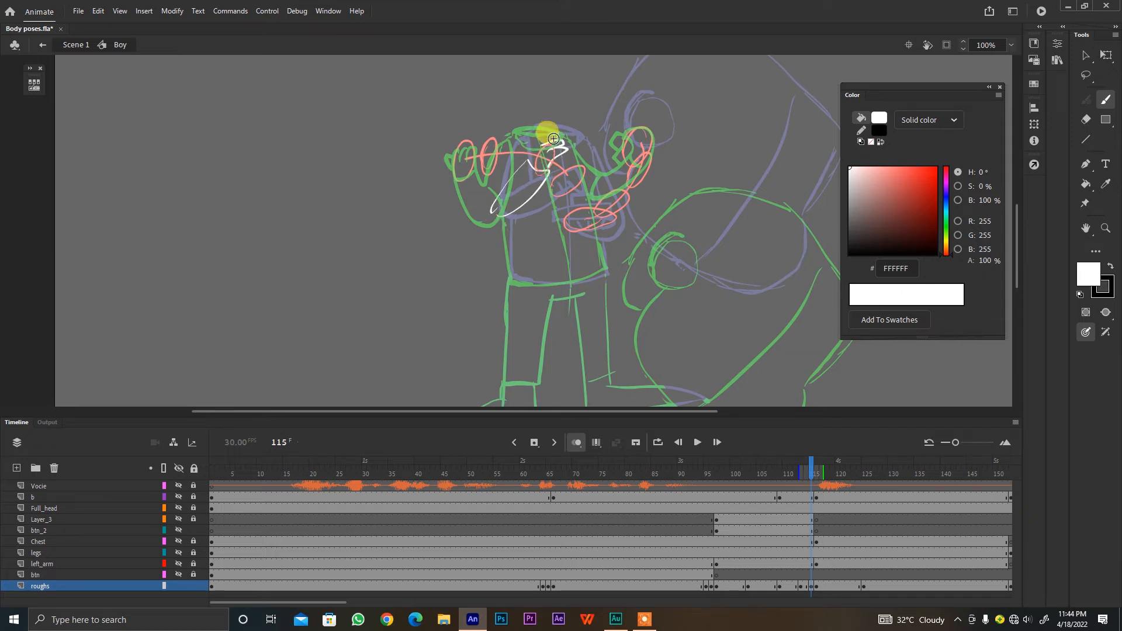
key(ctrl+z)
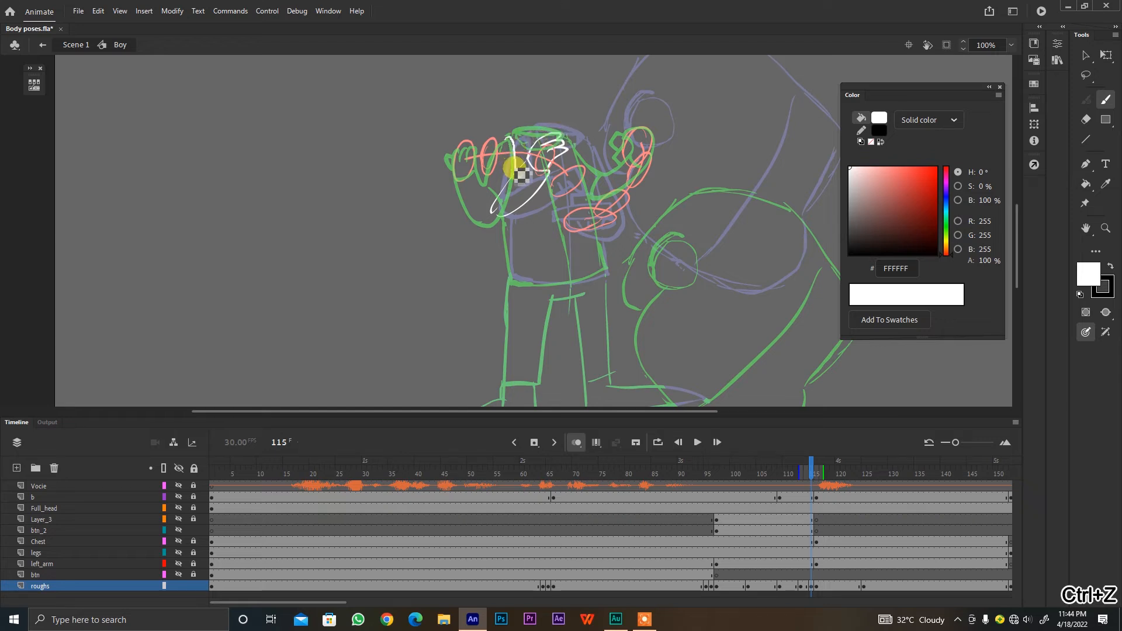
drag(520, 172, 514, 163)
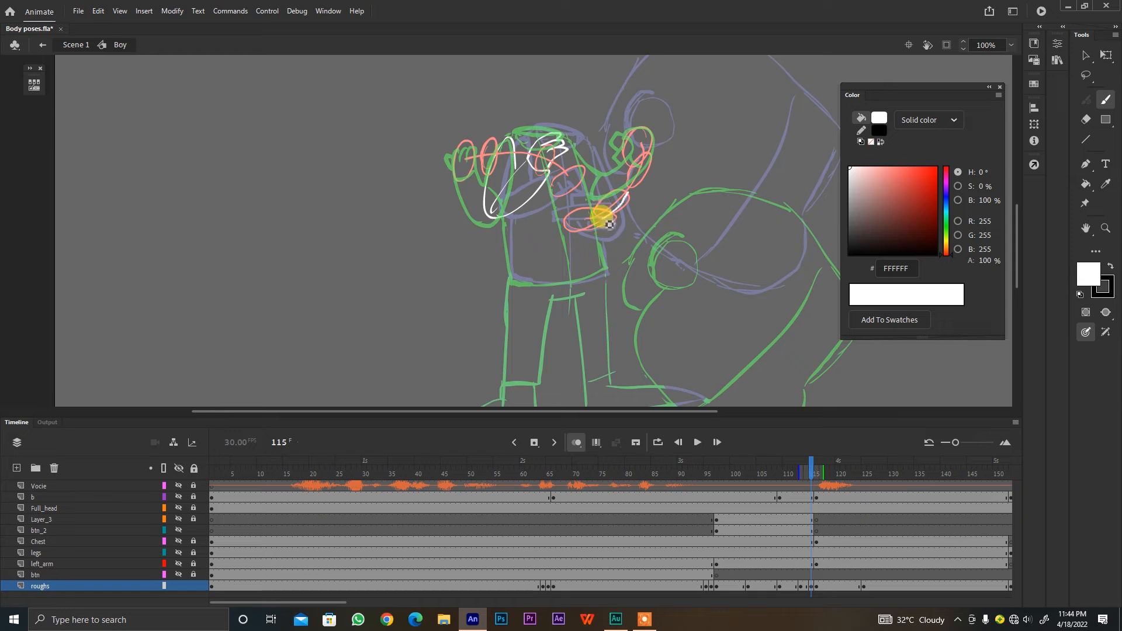
Step: Sketch the in-between pose of the other arm, with its hand and the device, in white along the motion path
mouse_move(609, 223)
mouse_down()
mouse_move(633, 199)
mouse_move(647, 209)
mouse_move(626, 200)
mouse_up()
key(ctrl+z)
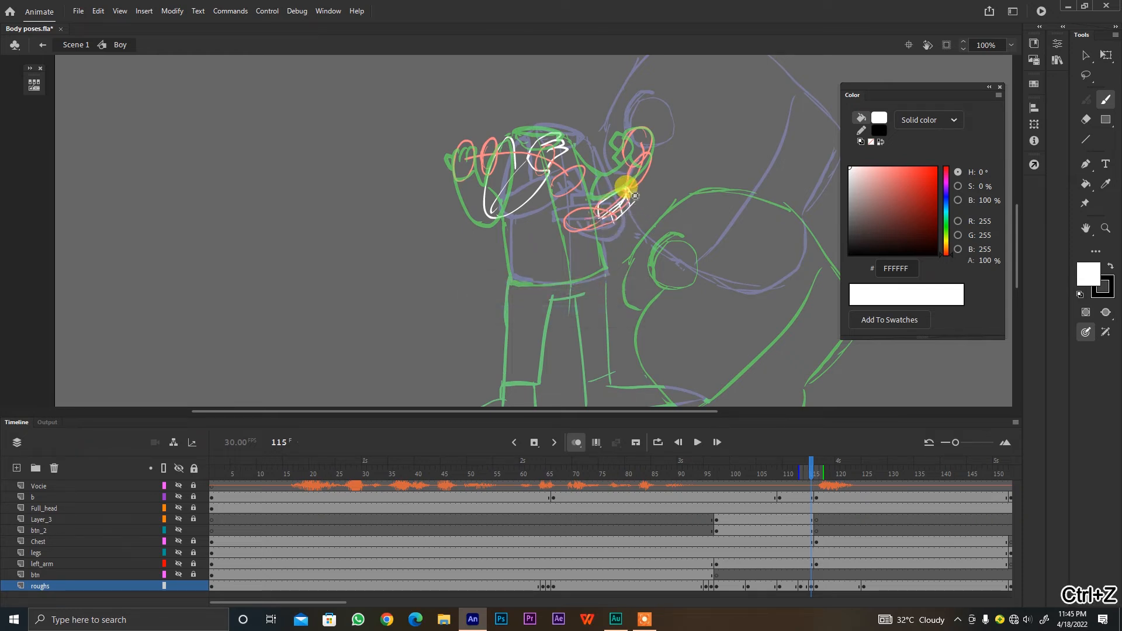
mouse_move(635, 196)
mouse_down()
mouse_move(614, 189)
mouse_move(626, 196)
mouse_move(611, 216)
mouse_up()
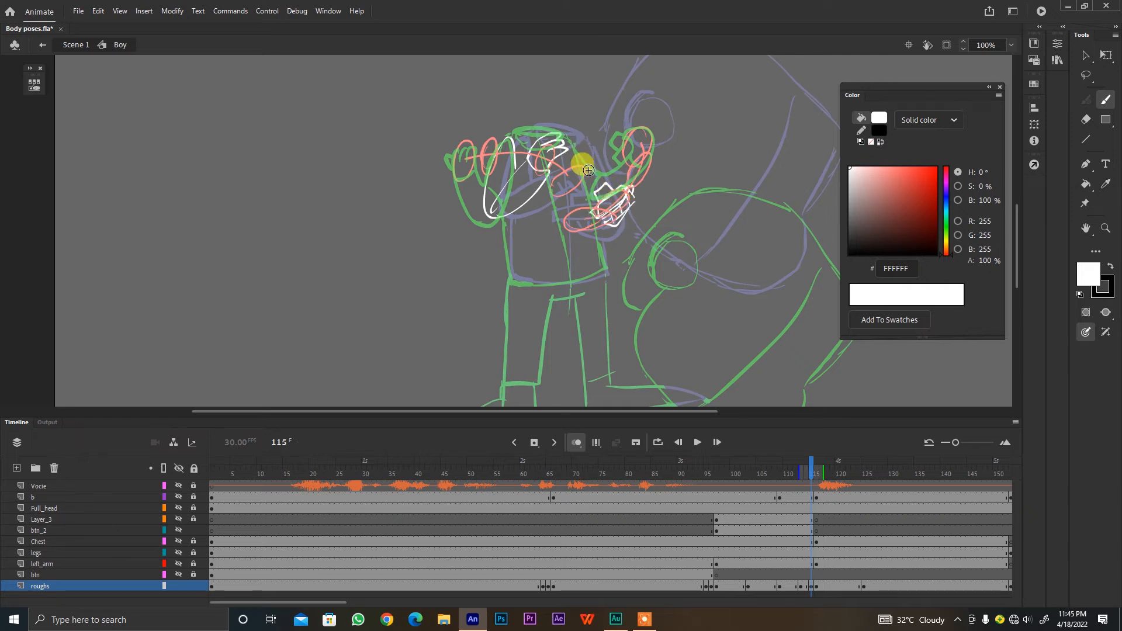
drag(575, 145, 605, 176)
Step: Insert a blank keyframe on the roughs layer at frame 115, after the in-between drawing, and return to frame 114
click(811, 587)
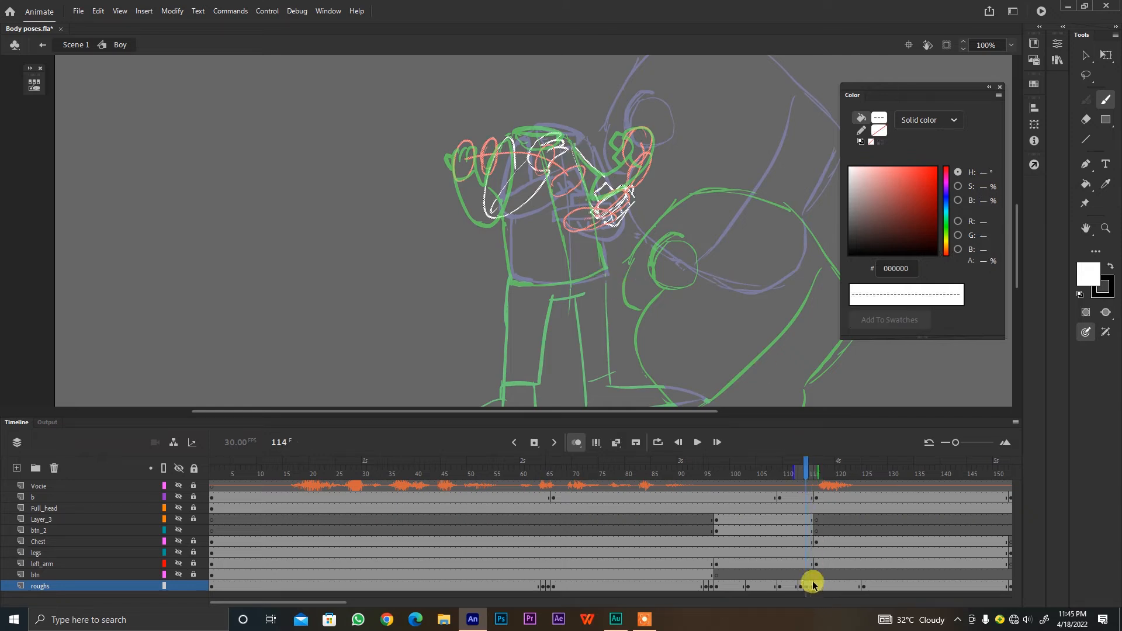
right_click(809, 587)
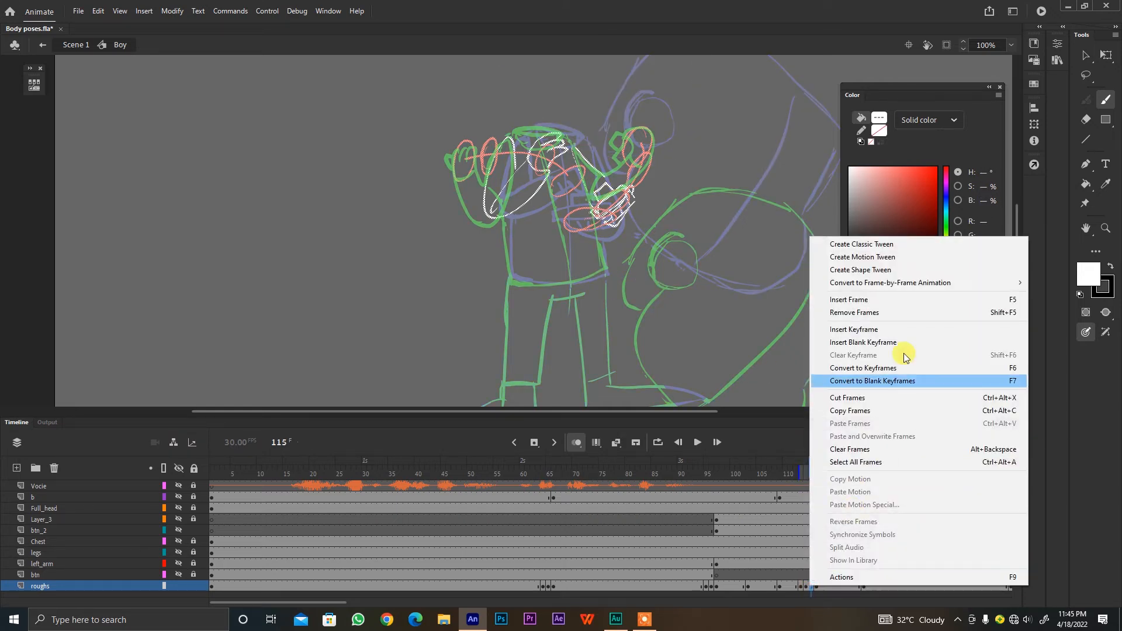
click(893, 342)
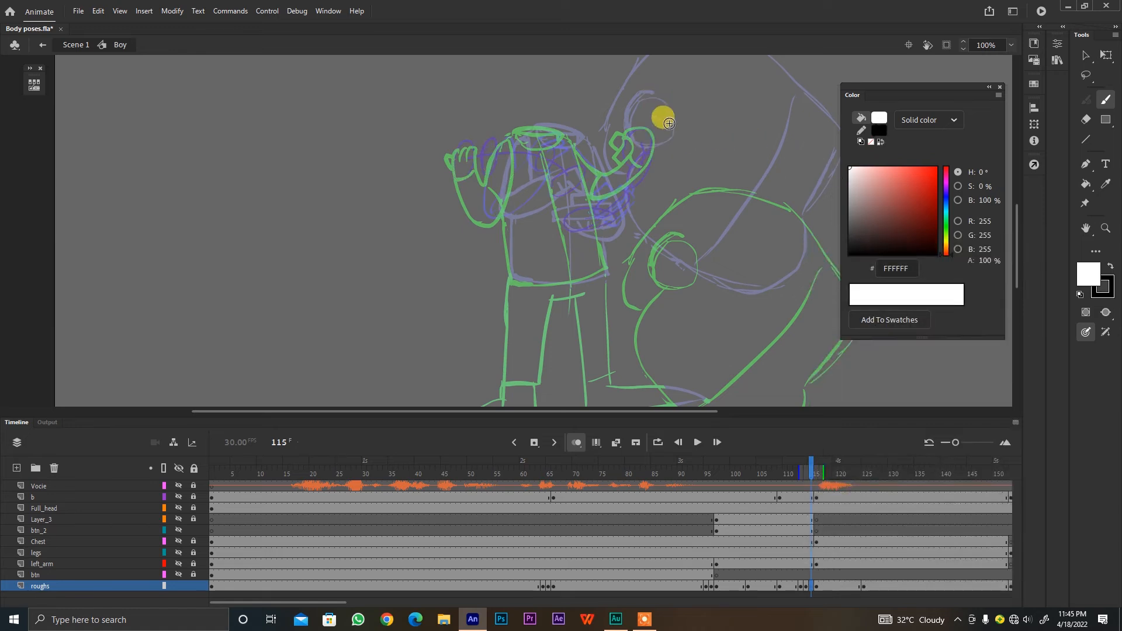
click(809, 470)
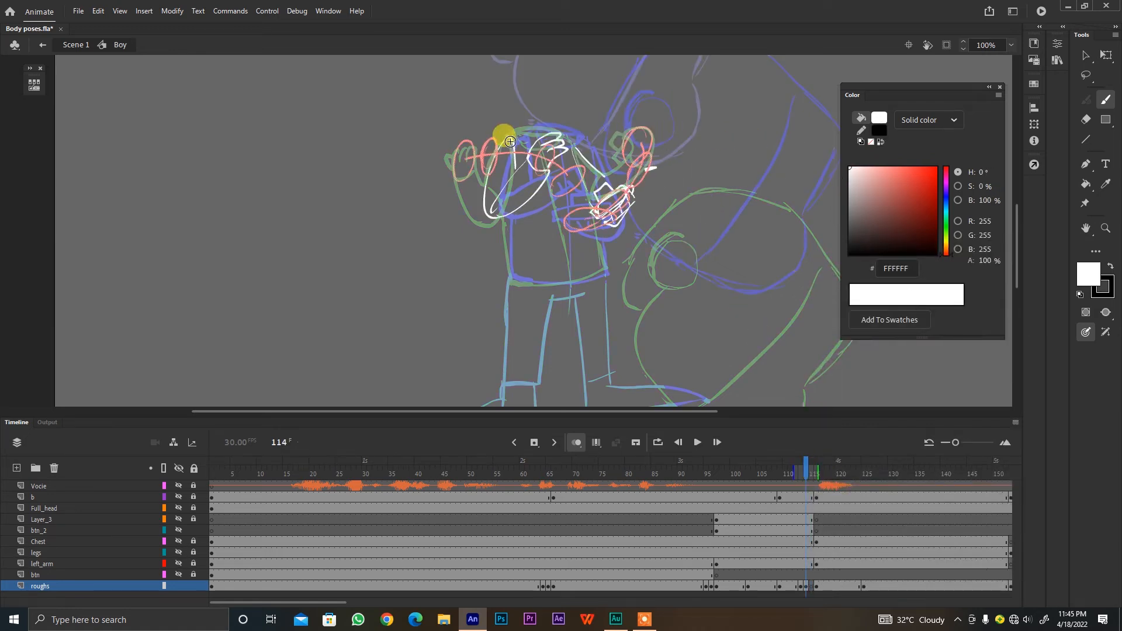
Step: Undo the last stroke on frame 114 and sketch the device-holding arm, hand and device in white on roughs frame 115
key(ctrl+z)
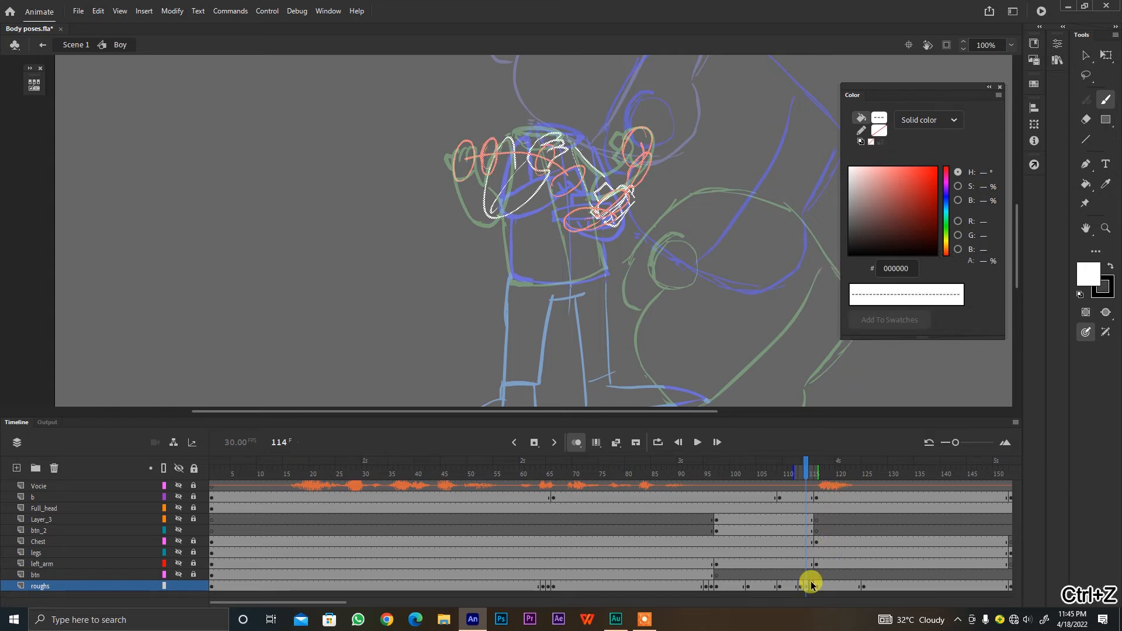
click(811, 584)
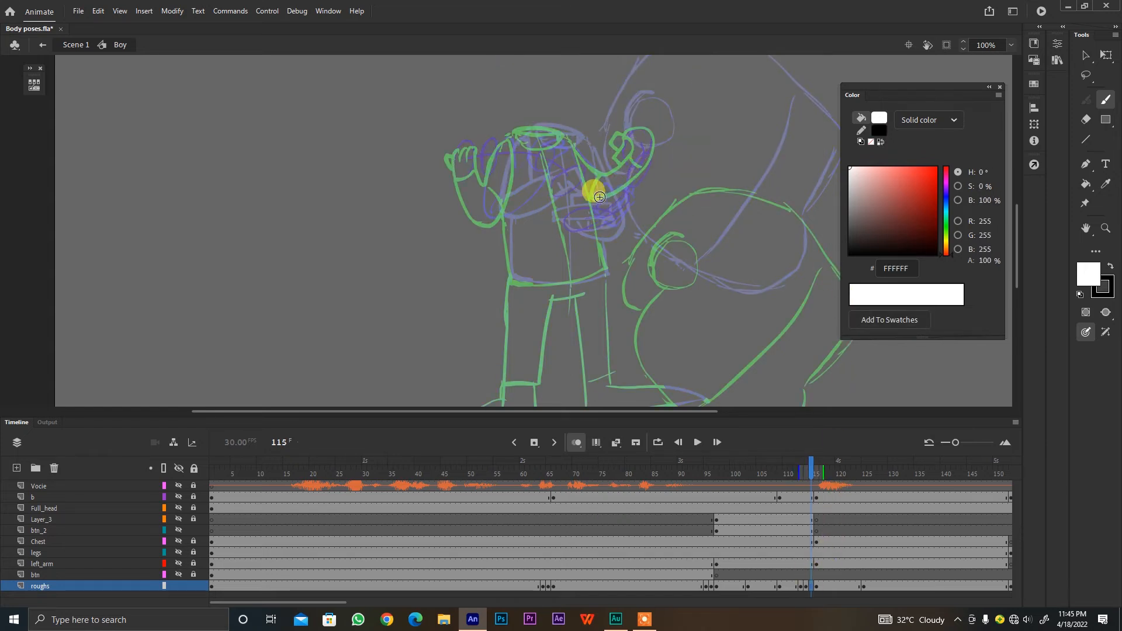
mouse_move(593, 201)
mouse_down()
mouse_move(651, 168)
mouse_move(641, 158)
mouse_up()
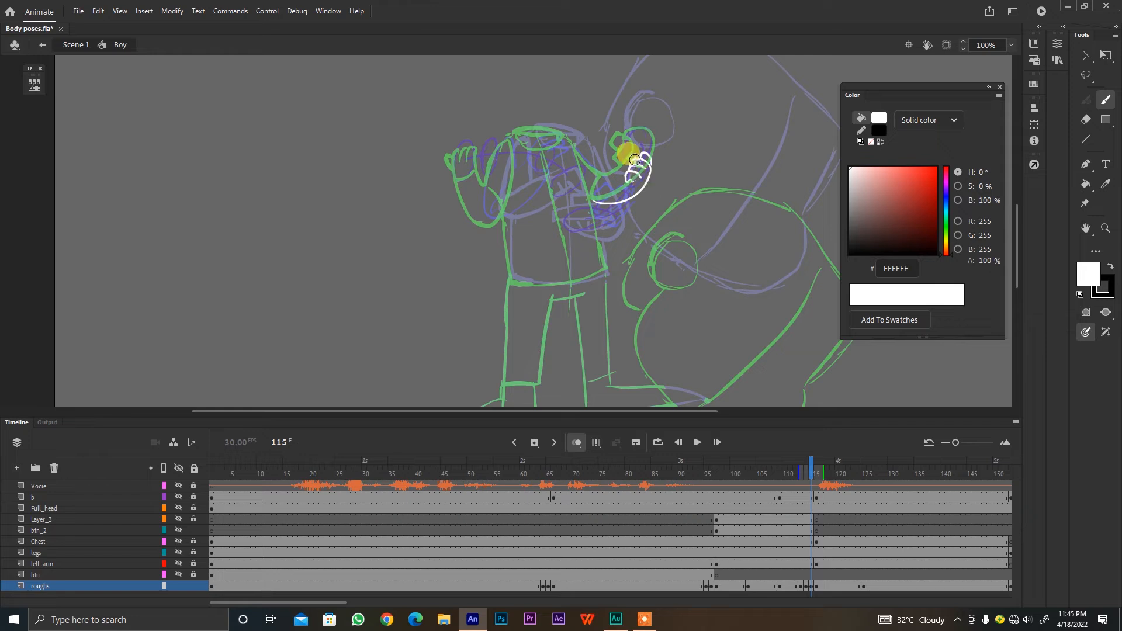
drag(615, 181, 624, 186)
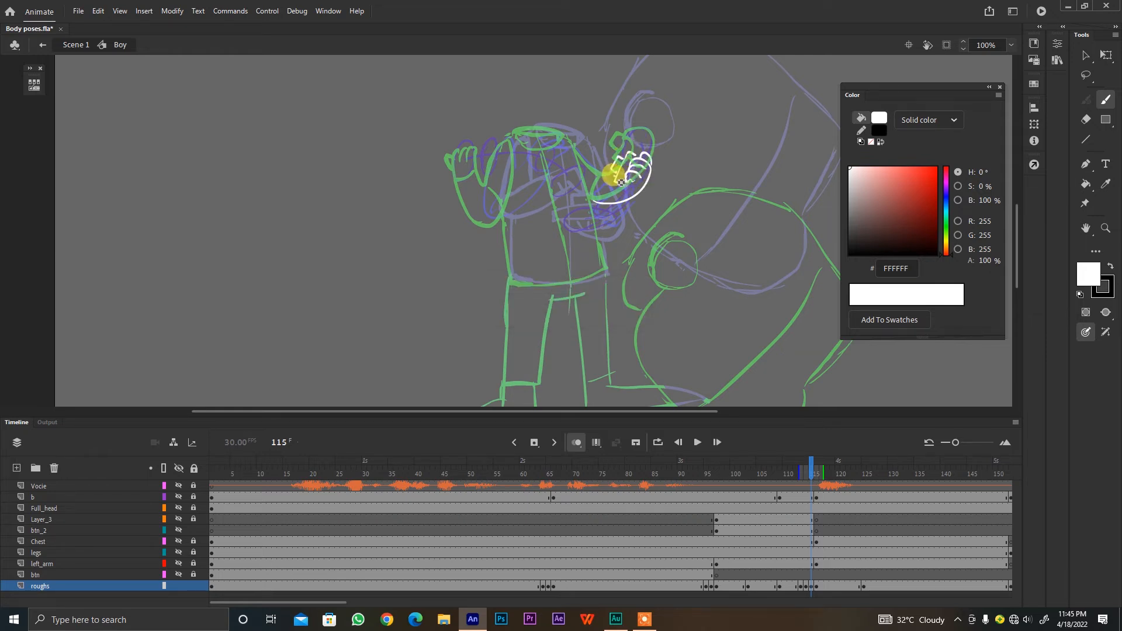
drag(574, 145, 585, 185)
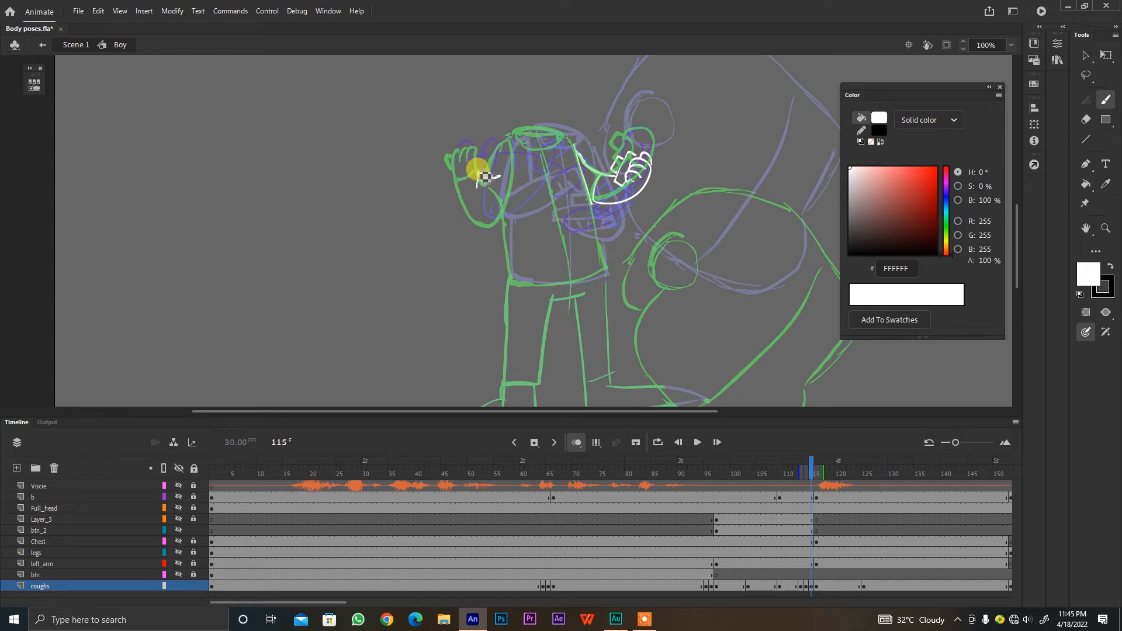
Step: Sketch the other raised arm with its hand, plus the torso's side and curved hem, in white on frame 115
drag(485, 177, 505, 177)
mouse_move(479, 214)
mouse_down()
mouse_move(476, 171)
mouse_move(502, 147)
mouse_move(480, 160)
mouse_move(512, 212)
mouse_up()
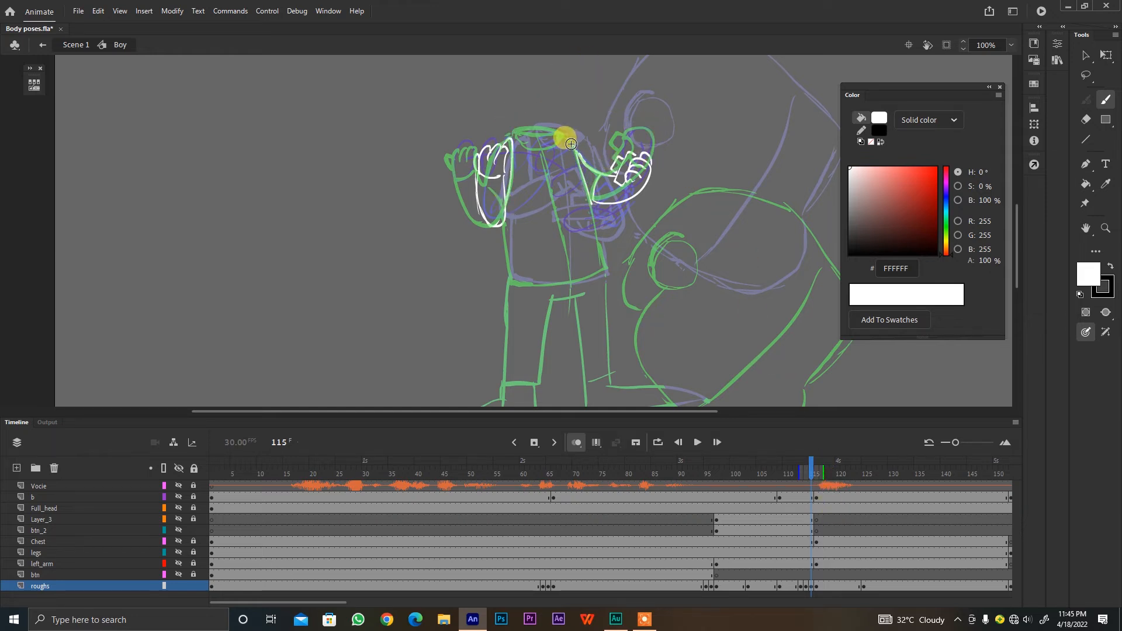
drag(565, 139, 593, 261)
key(ctrl+z)
drag(565, 138, 597, 265)
drag(519, 282, 603, 267)
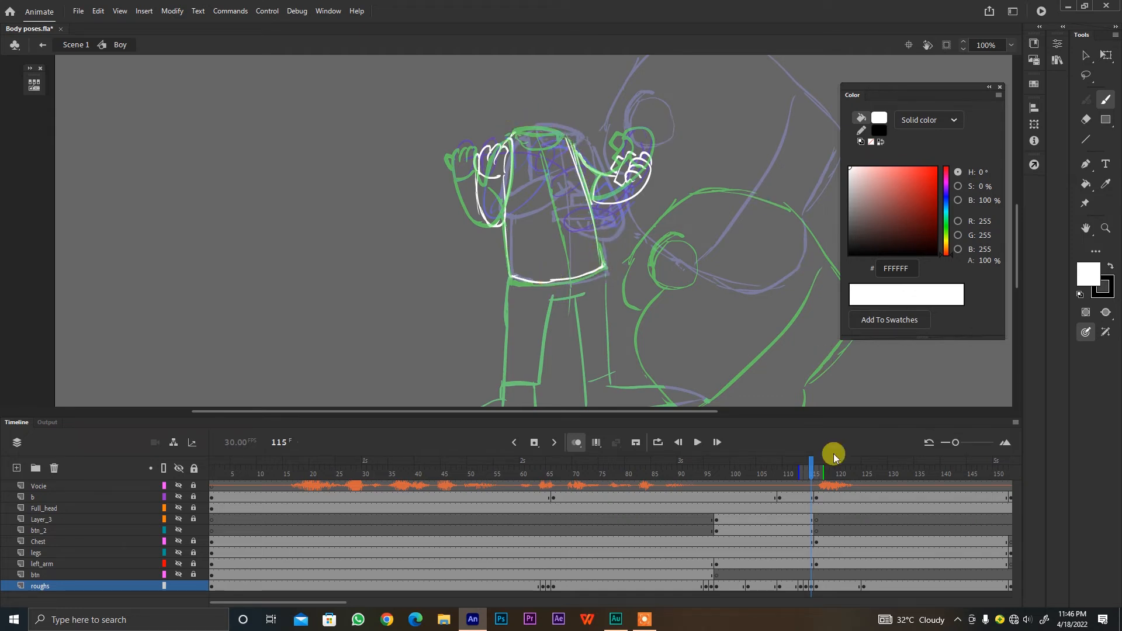
Step: Turn off onion skinning and step through the arm in-betweens up to frame 135 to check the motion into the raised-arms pose
click(612, 439)
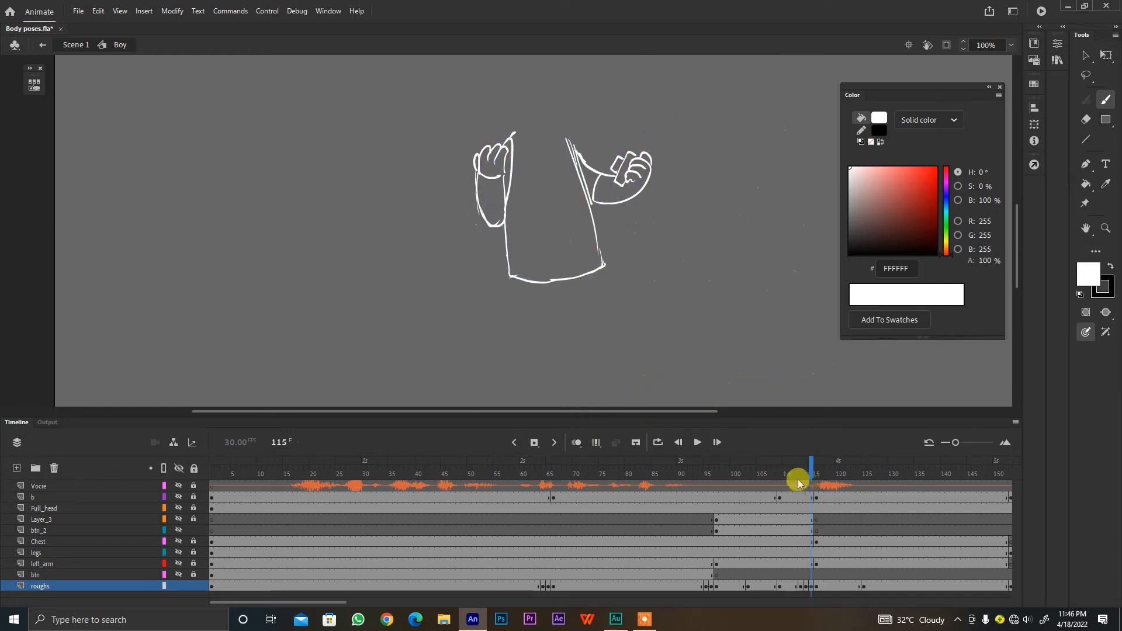
drag(807, 473, 809, 468)
key(period)
key(period)
key(comma)
key(comma)
key(period)
key(period)
key(period)
key(period)
key(period)
key(period)
key(period)
key(period)
key(period)
key(period)
key(period)
key(period)
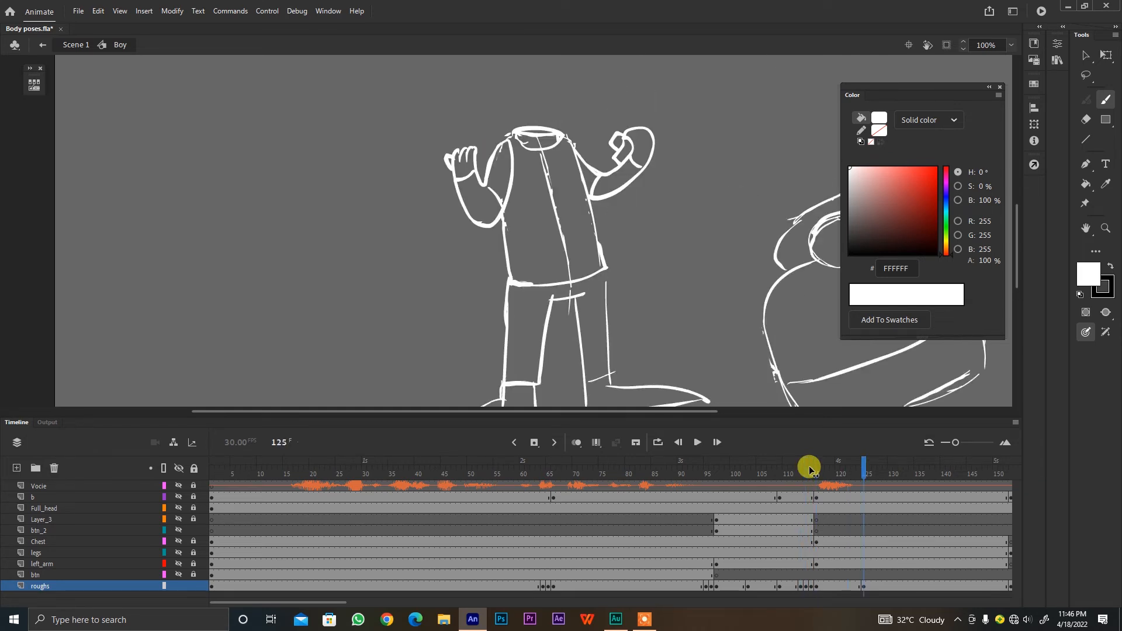
key(comma)
key(period)
key(period)
key(period)
key(period)
key(period)
key(period)
key(period)
key(period)
key(period)
key(period)
key(period)
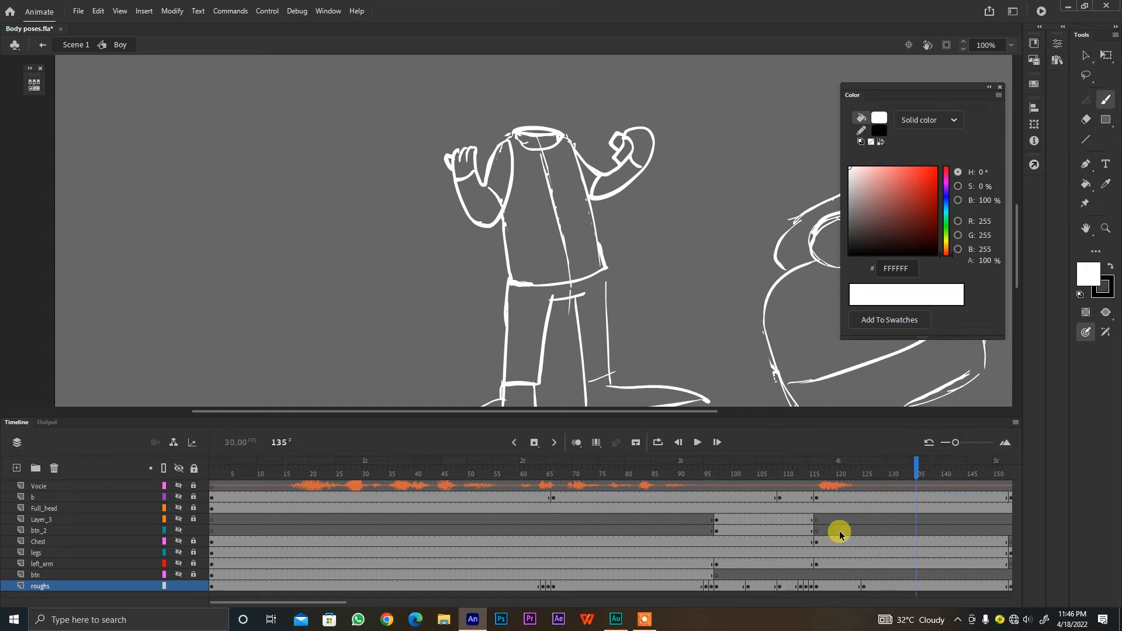
Step: Step back and forth around frame 151 to examine the change from the raised-arms pose to the pushing pose
click(328, 602)
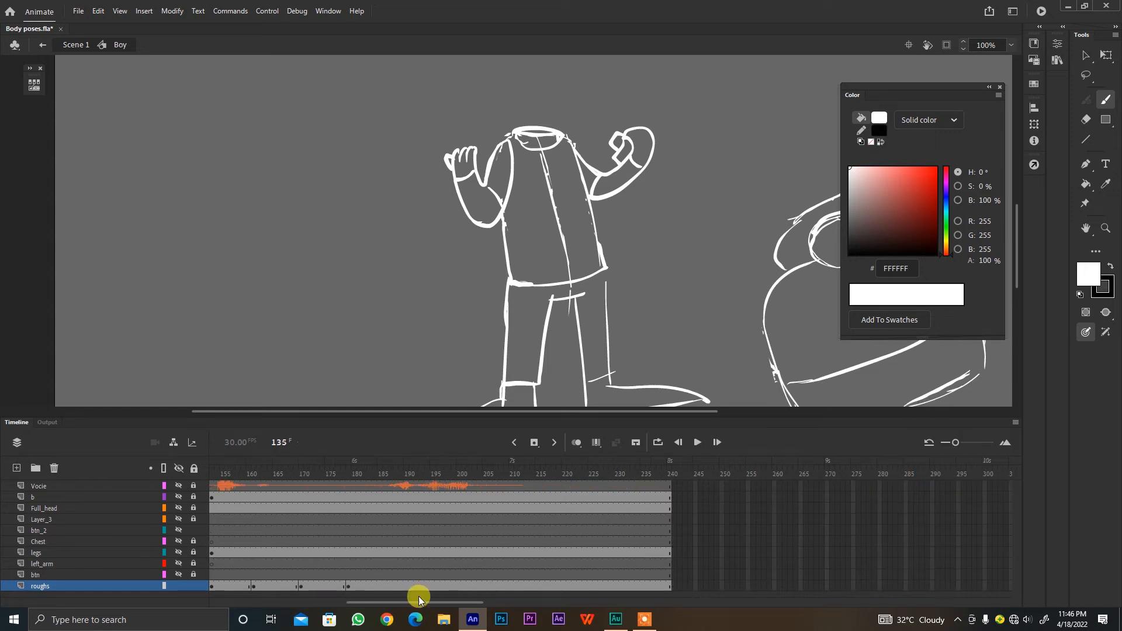
drag(420, 602, 401, 603)
click(313, 466)
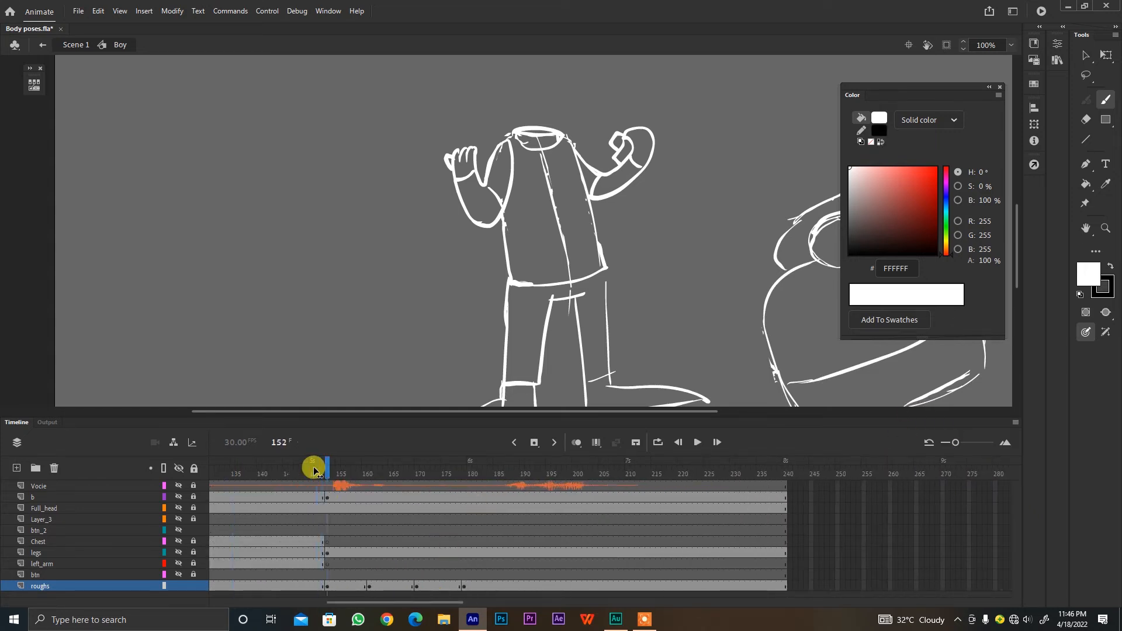
key(period)
key(comma)
key(comma)
key(ctrl+minus)
drag(320, 468, 321, 471)
key(period)
key(period)
key(period)
key(period)
key(period)
key(period)
key(period)
key(period)
key(period)
key(period)
key(period)
key(period)
key(period)
key(period)
key(period)
key(period)
key(period)
key(period)
key(period)
key(period)
key(comma)
key(comma)
key(comma)
key(comma)
key(comma)
key(comma)
key(comma)
key(comma)
key(comma)
key(comma)
key(comma)
key(comma)
key(comma)
key(comma)
key(comma)
key(comma)
key(comma)
key(comma)
key(comma)
key(comma)
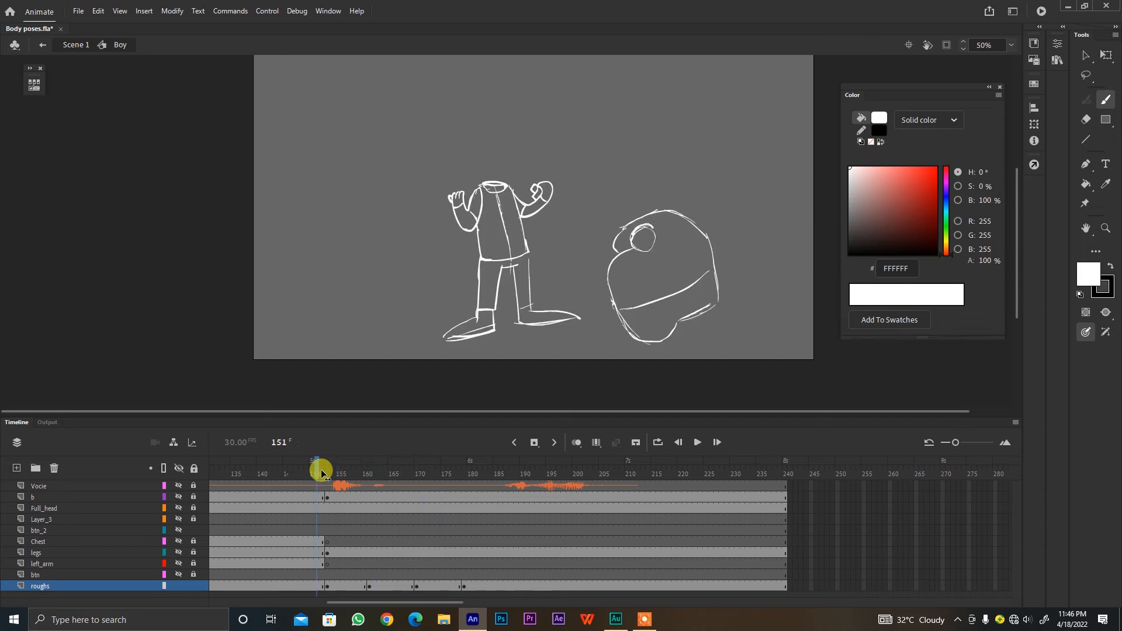
Step: Draw a horizontal white arrow above the head on pushing-pose frame 154 to mark the push direction, and undo it
key(period)
key(period)
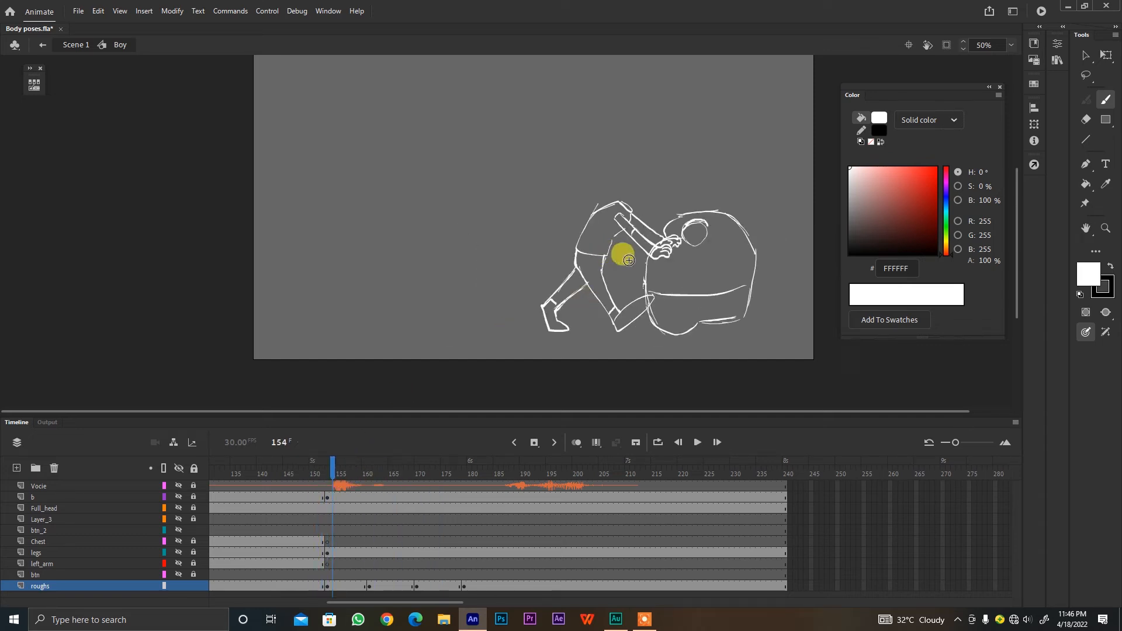
drag(645, 204, 749, 208)
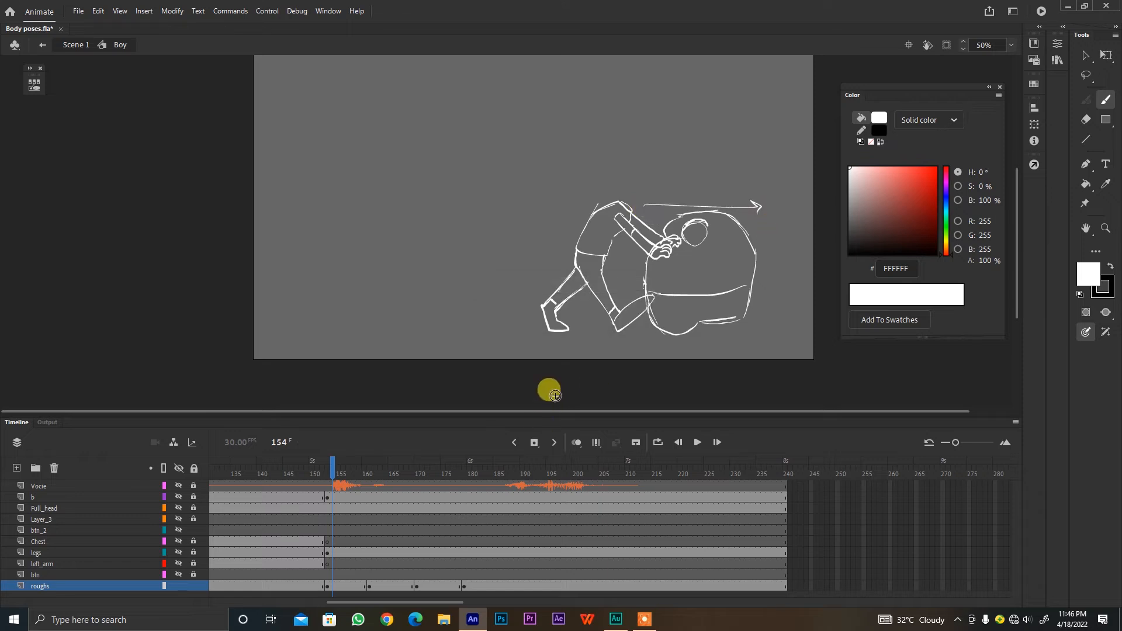
key(ctrl+z)
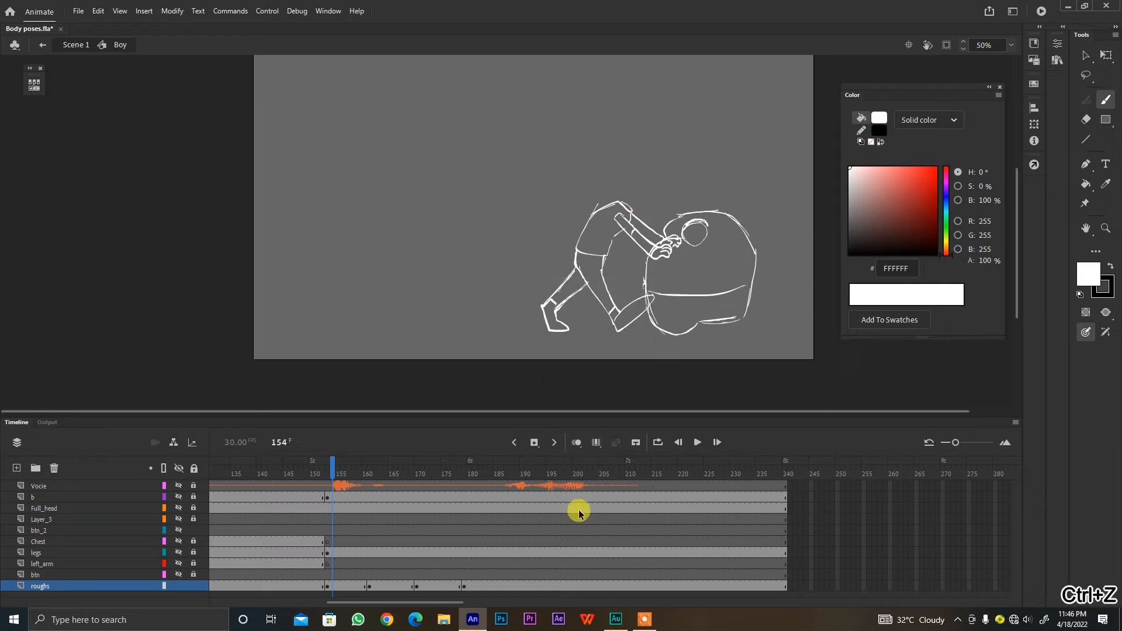
Step: Step through the roughs from frame 62 to 97 to review the boy's movement from standing to the button-pressing pose
scroll(432, 601, left, 5)
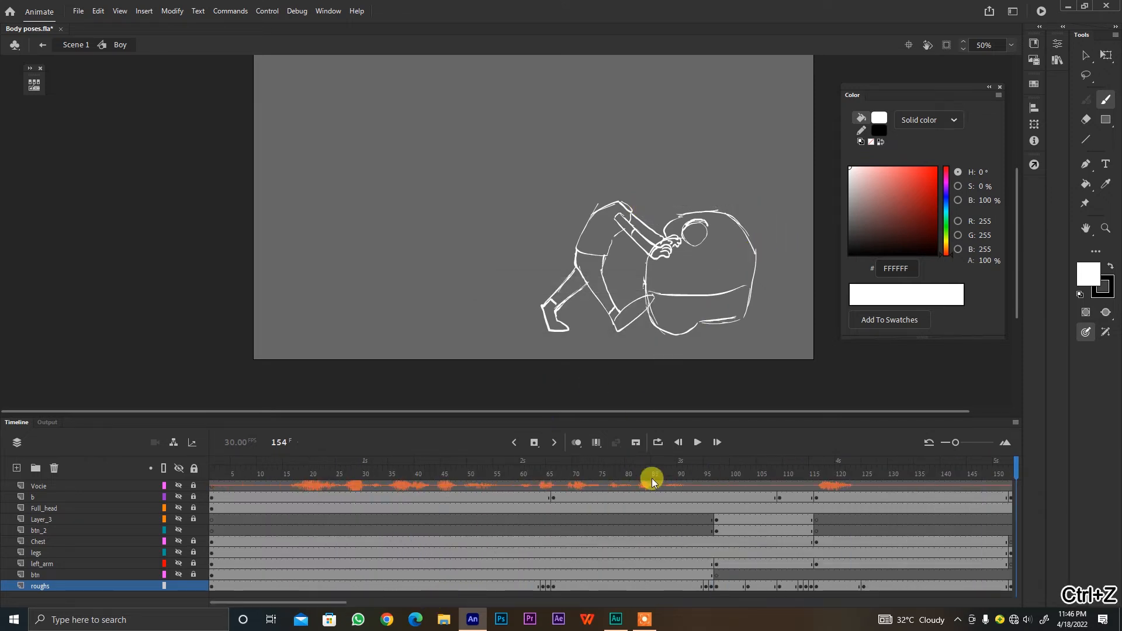
drag(328, 600, 357, 600)
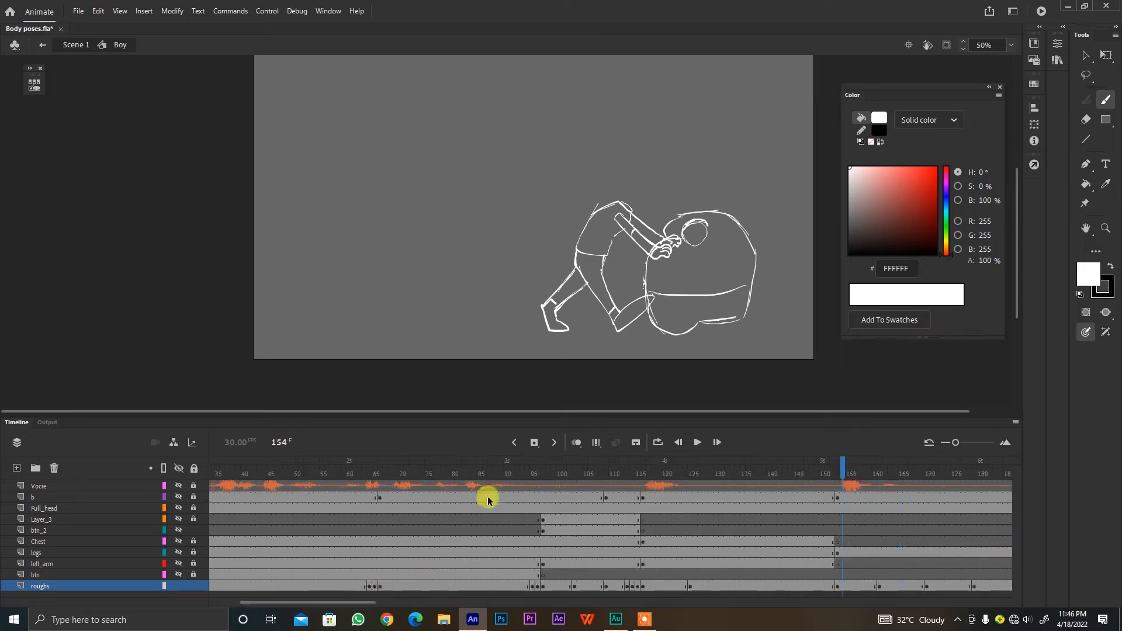
click(363, 470)
key(period)
key(period)
key(comma)
key(comma)
key(comma)
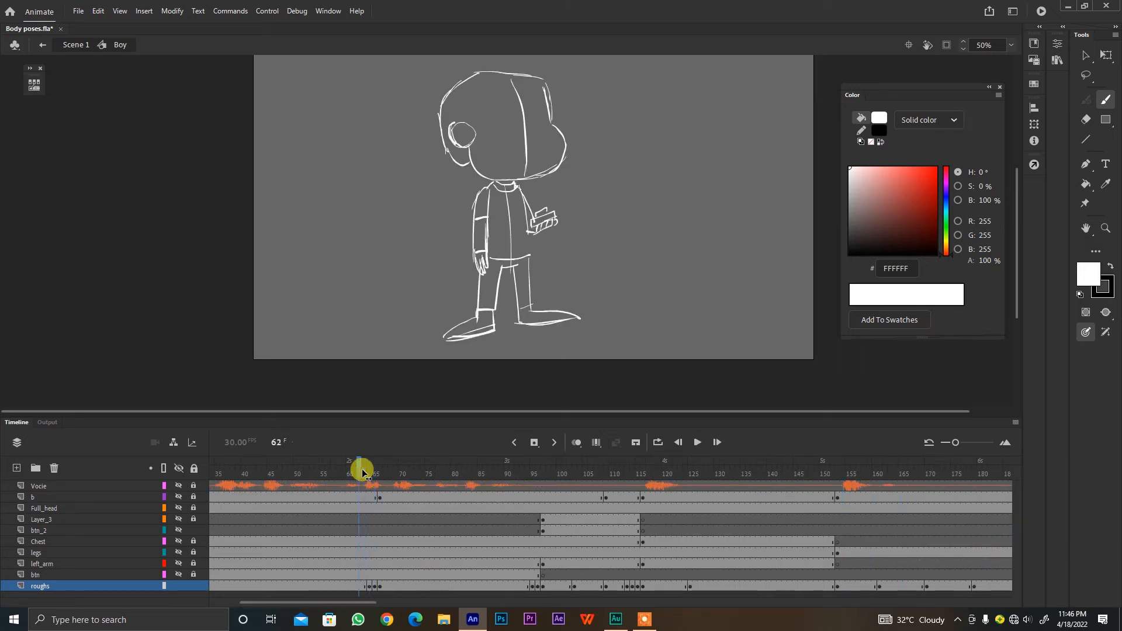
key(period)
key(period)
key(period)
key(period)
key(period)
key(period)
key(period)
key(period)
key(period)
key(period)
key(period)
key(period)
key(period)
key(period)
key(period)
key(period)
key(period)
key(period)
key(period)
key(period)
key(period)
key(period)
key(period)
key(period)
key(period)
key(period)
key(period)
key(period)
key(period)
key(period)
key(period)
key(period)
key(period)
key(period)
key(period)
key(comma)
key(comma)
key(comma)
key(comma)
key(comma)
key(comma)
key(comma)
key(comma)
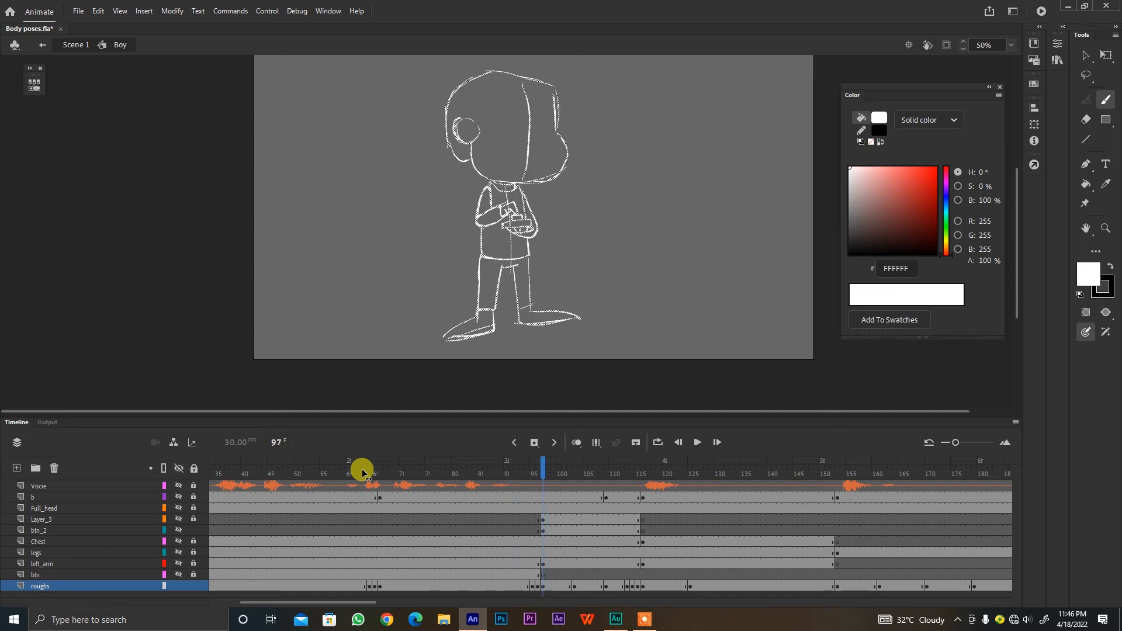
Step: Step back and forth through the roughs between frames 97 and 114 to check the arm motion out of the button-pressing pose
key(period)
key(period)
key(period)
key(period)
key(period)
key(period)
key(period)
key(period)
key(comma)
key(comma)
key(comma)
key(comma)
key(comma)
key(comma)
key(comma)
key(comma)
key(period)
key(period)
key(period)
key(period)
key(period)
key(period)
key(period)
key(period)
key(period)
key(period)
key(period)
key(period)
key(period)
key(period)
key(period)
key(period)
key(period)
key(period)
key(period)
key(period)
key(comma)
key(comma)
key(comma)
key(comma)
key(comma)
key(period)
key(period)
key(period)
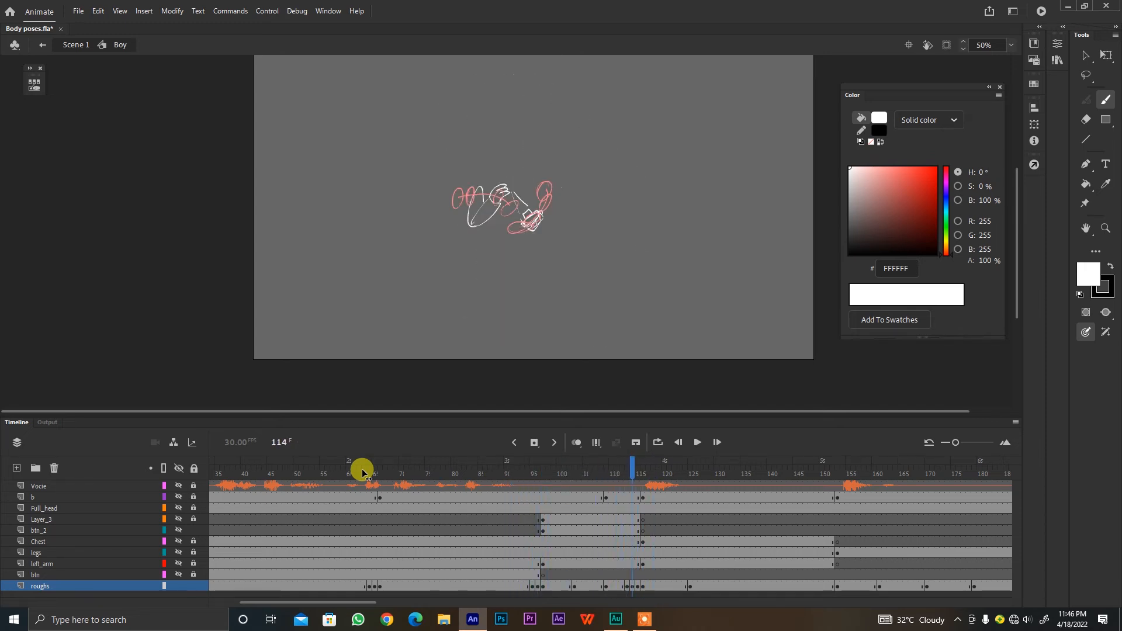
Step: Step repeatedly through the arm in-betweens into the raised-arms pose and on to frame 132 to judge the rough timing
key(comma)
key(comma)
key(comma)
key(period)
key(period)
key(period)
key(period)
key(period)
key(period)
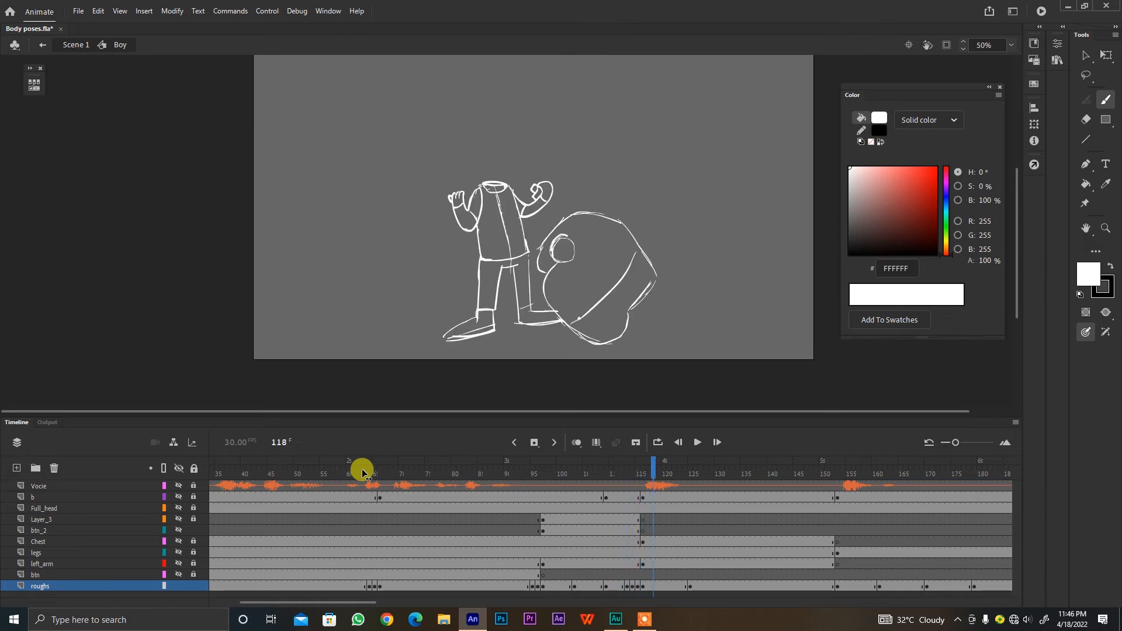
key(comma)
key(comma)
key(comma)
key(comma)
key(comma)
key(comma)
key(comma)
key(comma)
key(comma)
key(comma)
key(comma)
key(comma)
key(comma)
key(period)
key(period)
key(period)
key(period)
key(period)
key(period)
key(period)
key(period)
key(period)
key(period)
key(period)
key(period)
key(period)
key(period)
key(period)
key(period)
key(period)
key(period)
key(period)
key(period)
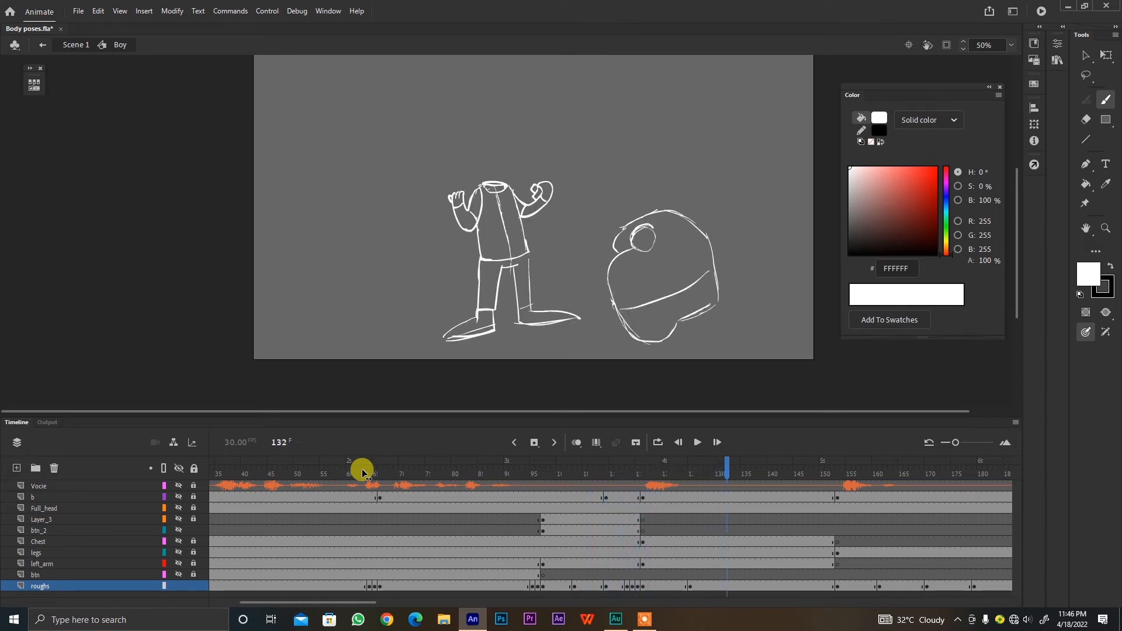
Step: Step onward from frame 132 through the raised-arms hold, and back to the pointing pose to review the roughs
key(period)
key(period)
key(period)
key(period)
key(period)
key(period)
key(period)
key(period)
key(period)
key(period)
key(period)
key(period)
key(period)
key(period)
key(period)
key(period)
key(period)
key(period)
key(period)
key(period)
key(comma)
key(comma)
key(comma)
key(comma)
key(comma)
key(comma)
key(comma)
key(comma)
key(comma)
key(comma)
key(comma)
key(comma)
key(comma)
key(comma)
key(comma)
key(comma)
key(comma)
key(comma)
key(comma)
key(comma)
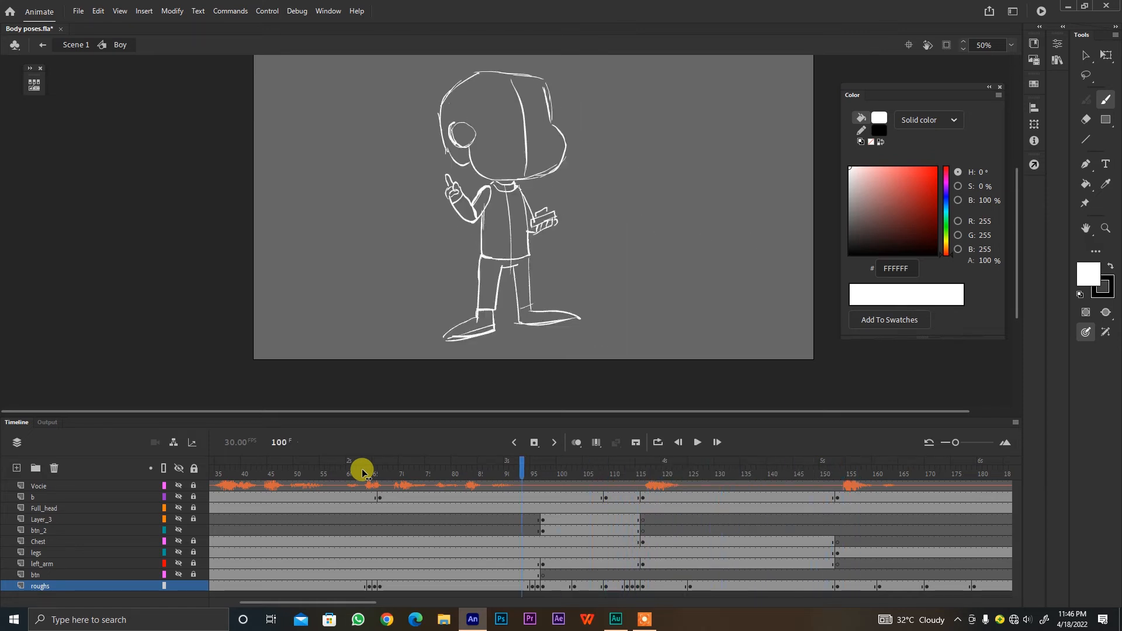
click(363, 468)
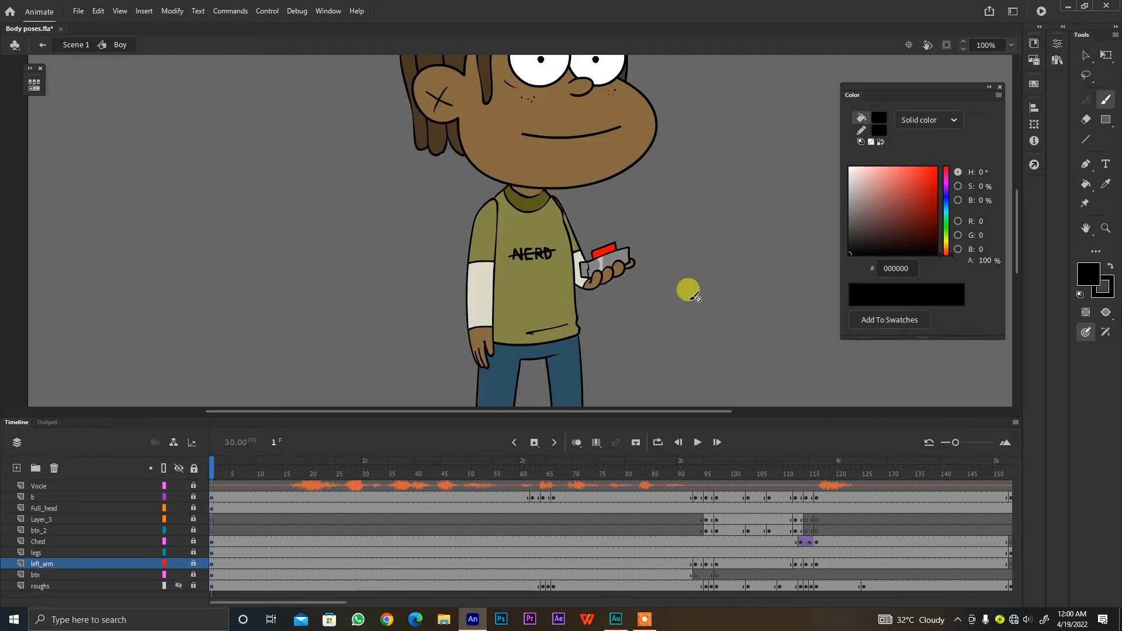
Step: Fit the coloured boy in view at 50% zoom and play the animation from frame 1
key(v)
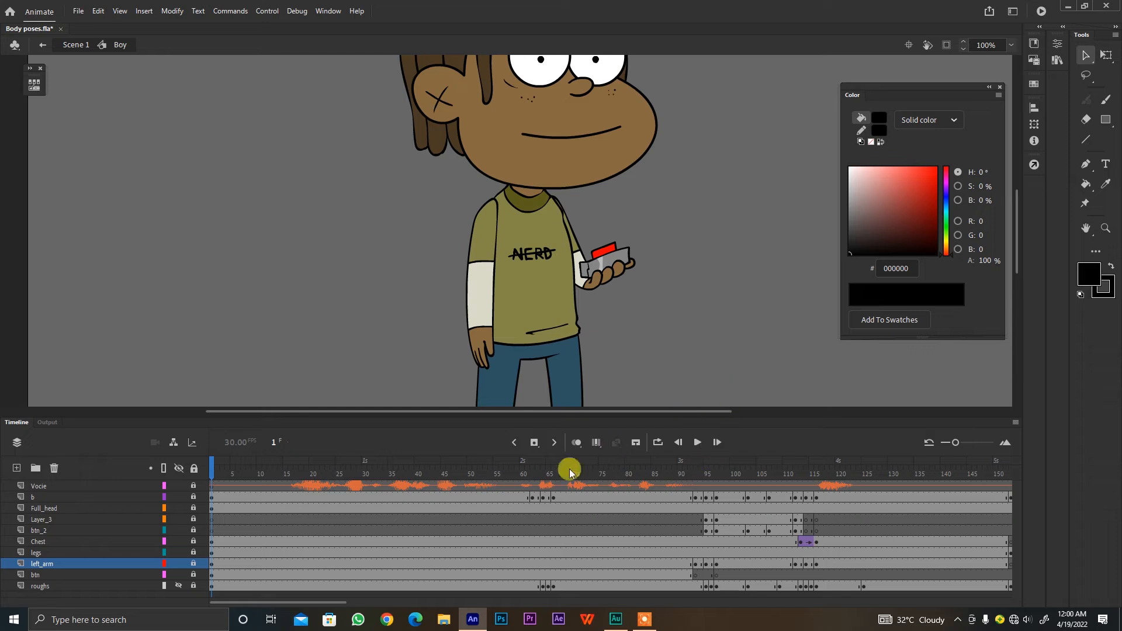
click(527, 469)
key(ctrl+minus)
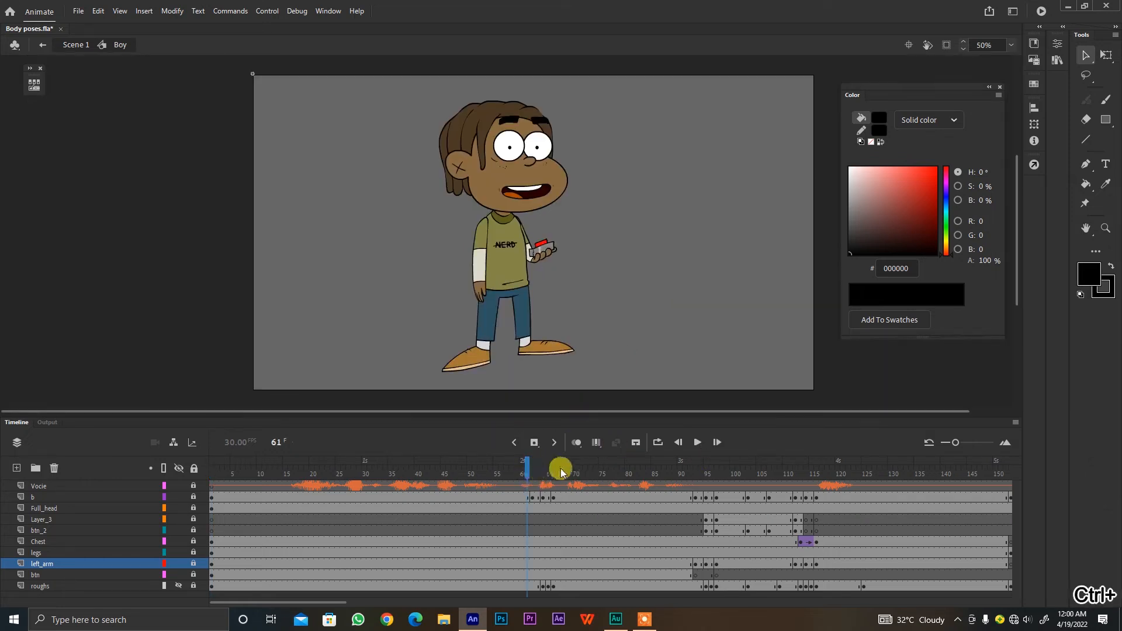
drag(279, 465, 210, 516)
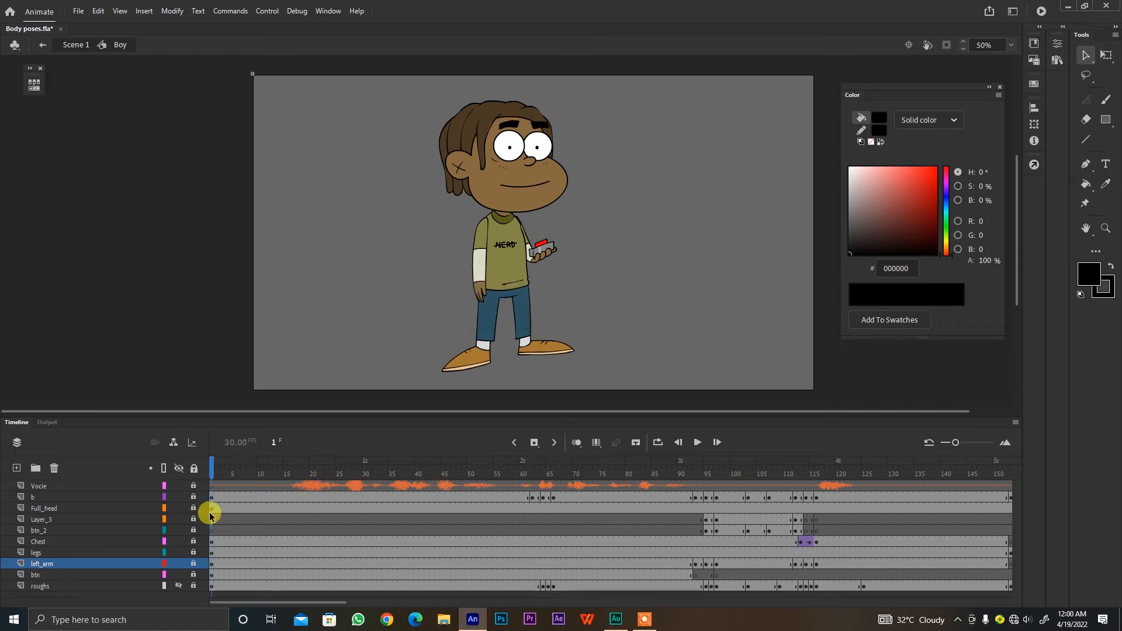
key(Return)
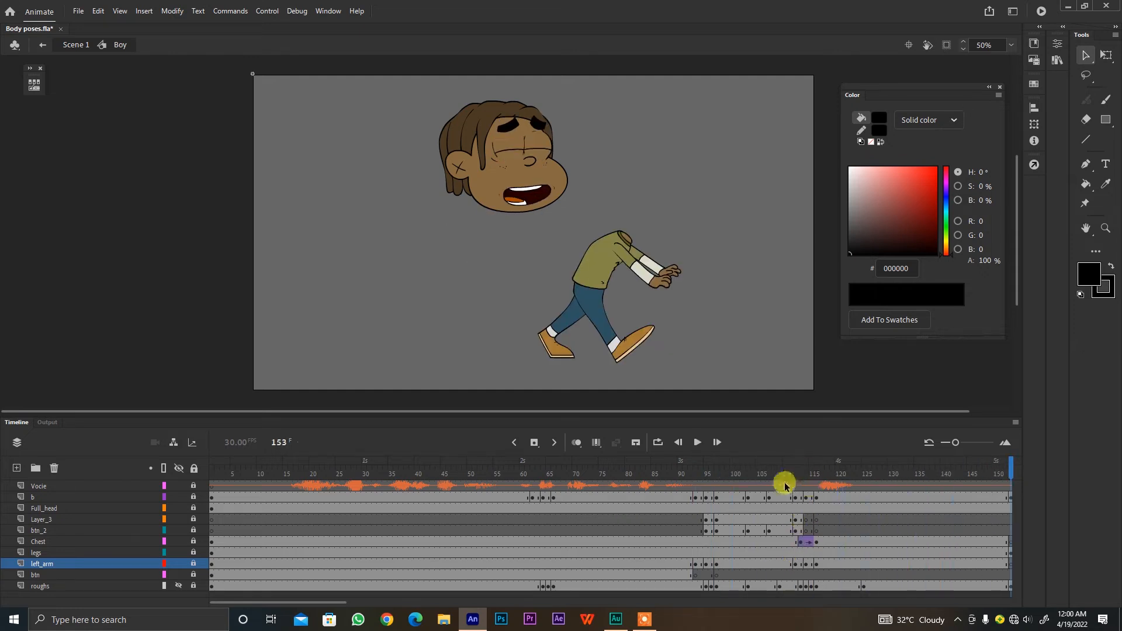
Step: Replay the coloured animation from about frame 30 through the pushing pose, stopping at frame 179
click(364, 465)
key(Return)
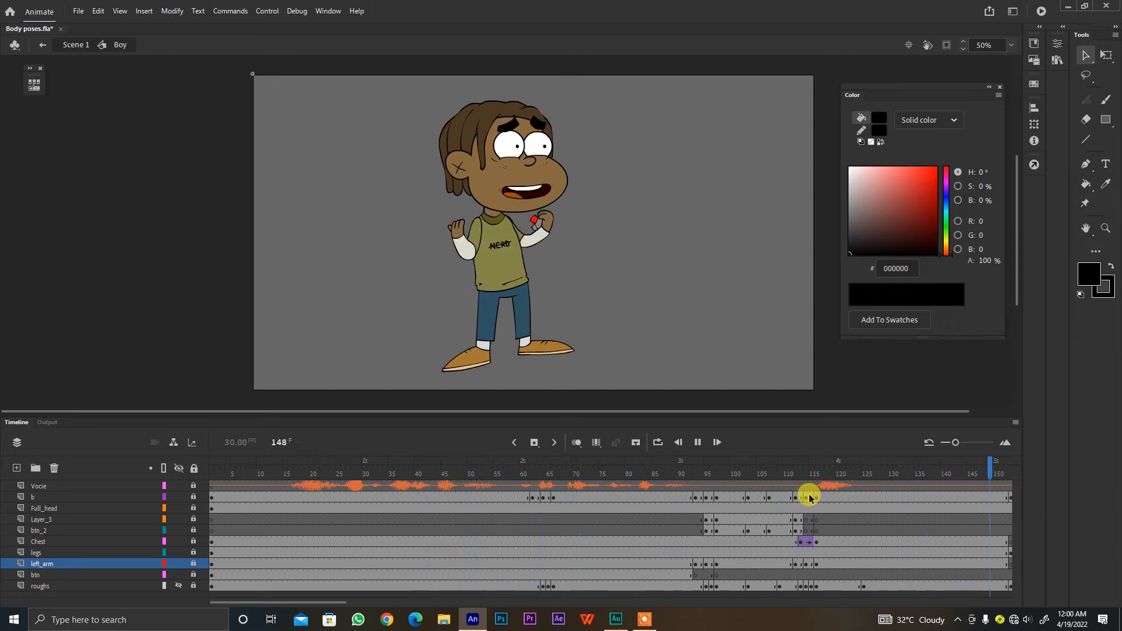
key(Return)
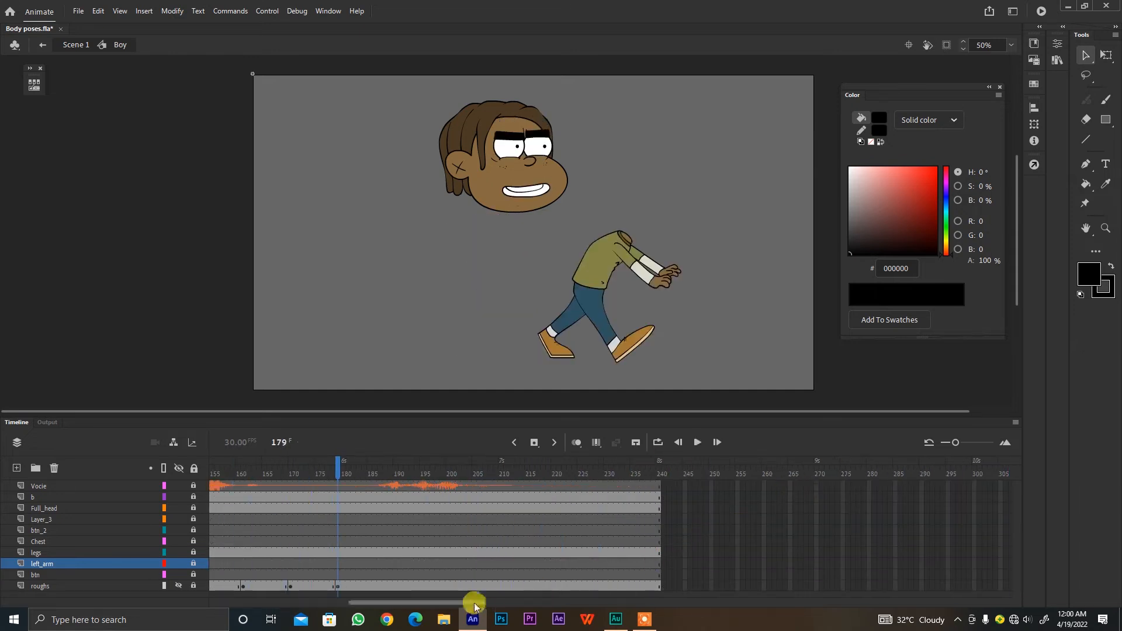
Step: Look over the keyframes along the timeline and inspect the pointing-arm frames 65 and 66 on the roughs layer
scroll(474, 606, left, 10)
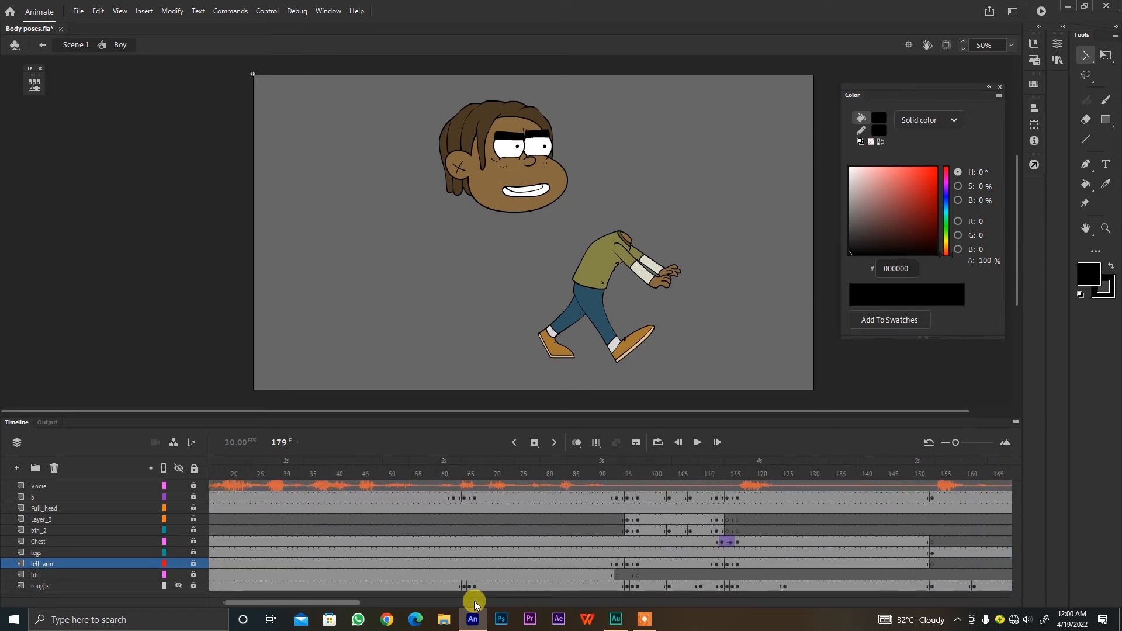
scroll(352, 600, right, 10)
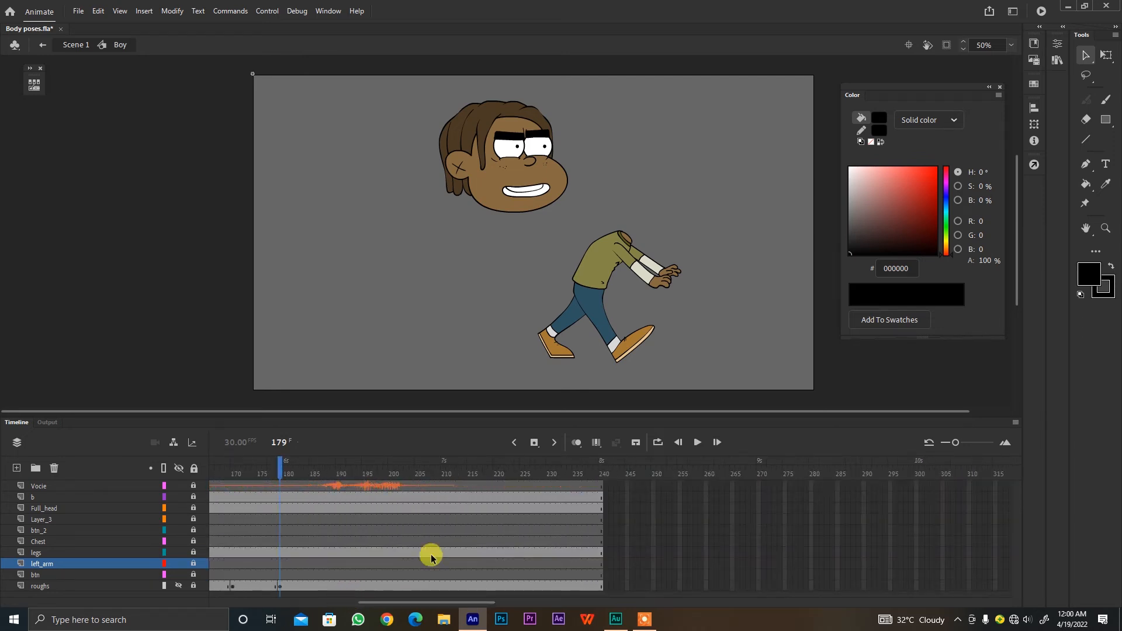
scroll(393, 601, left, 8)
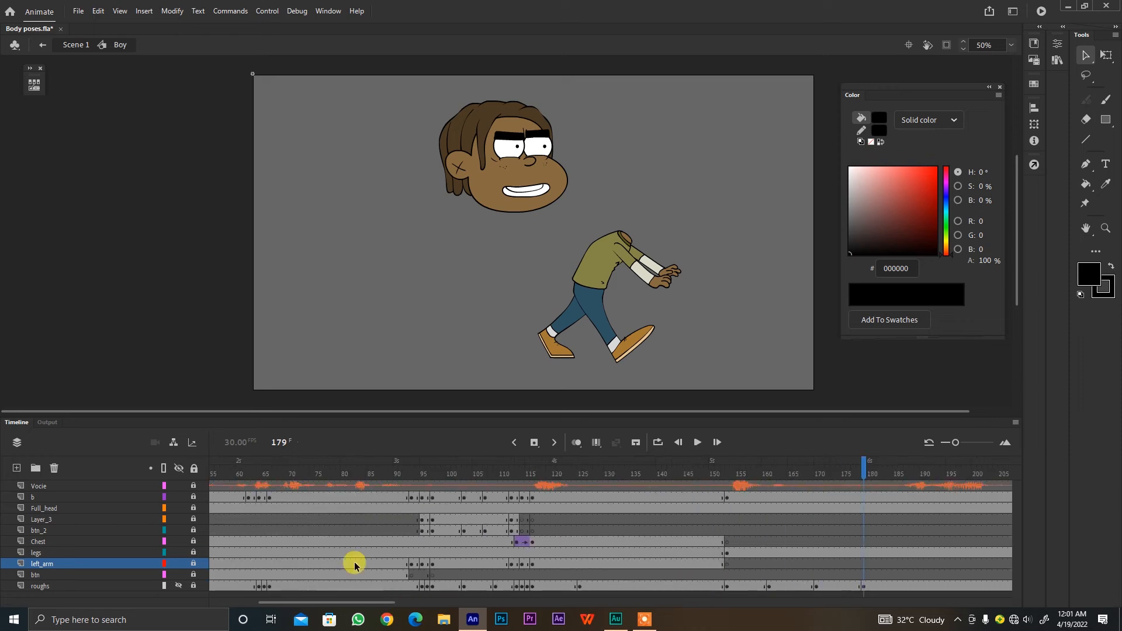
scroll(375, 600, left, 4)
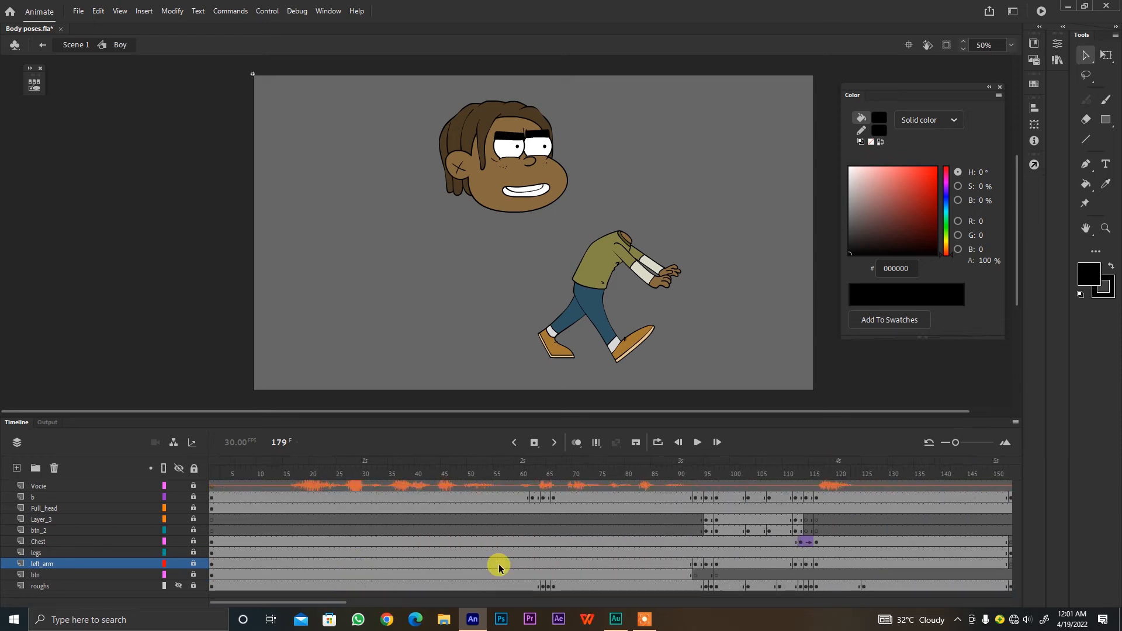
drag(546, 582, 552, 586)
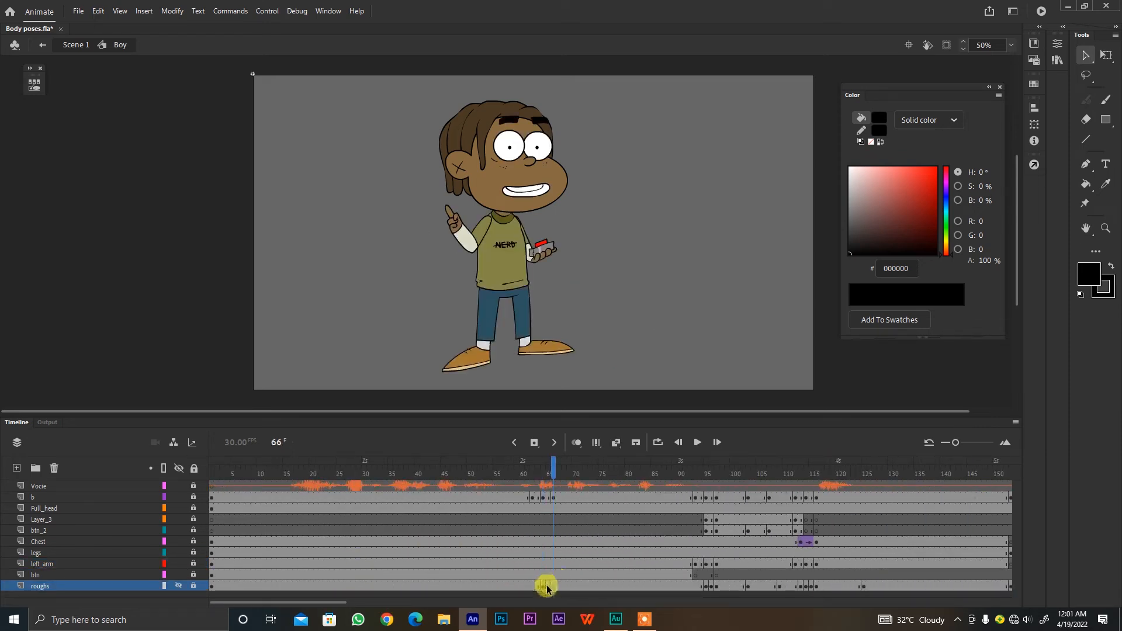
click(547, 587)
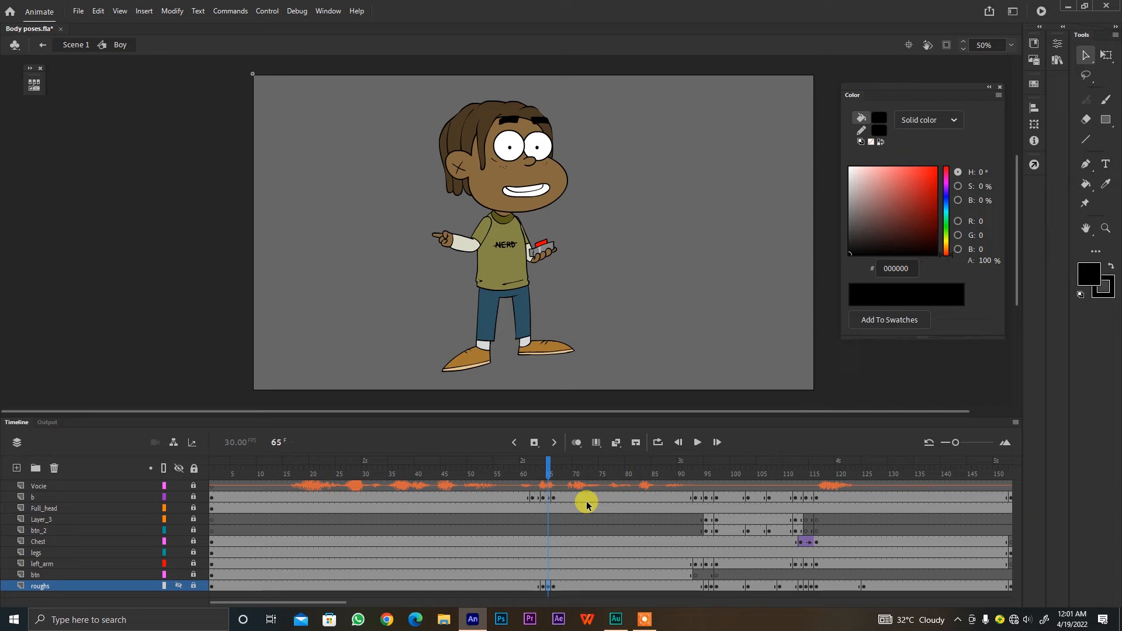
Step: Step through the coloured arm from frame 61 to 71 to examine its rise into the pointing pose
click(537, 497)
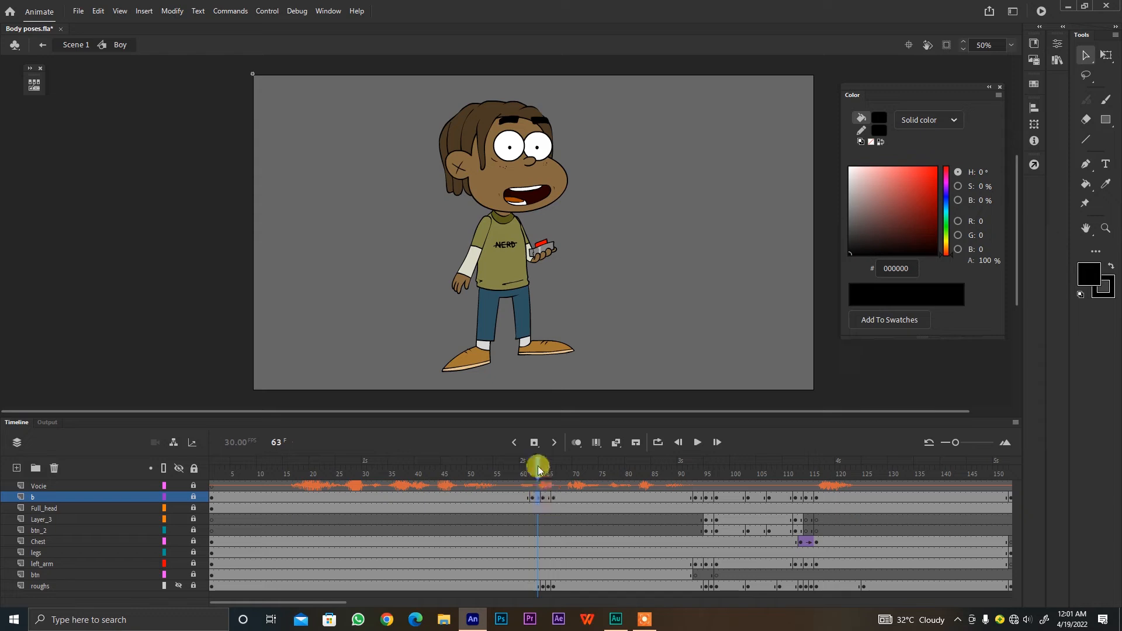
click(538, 469)
click(534, 463)
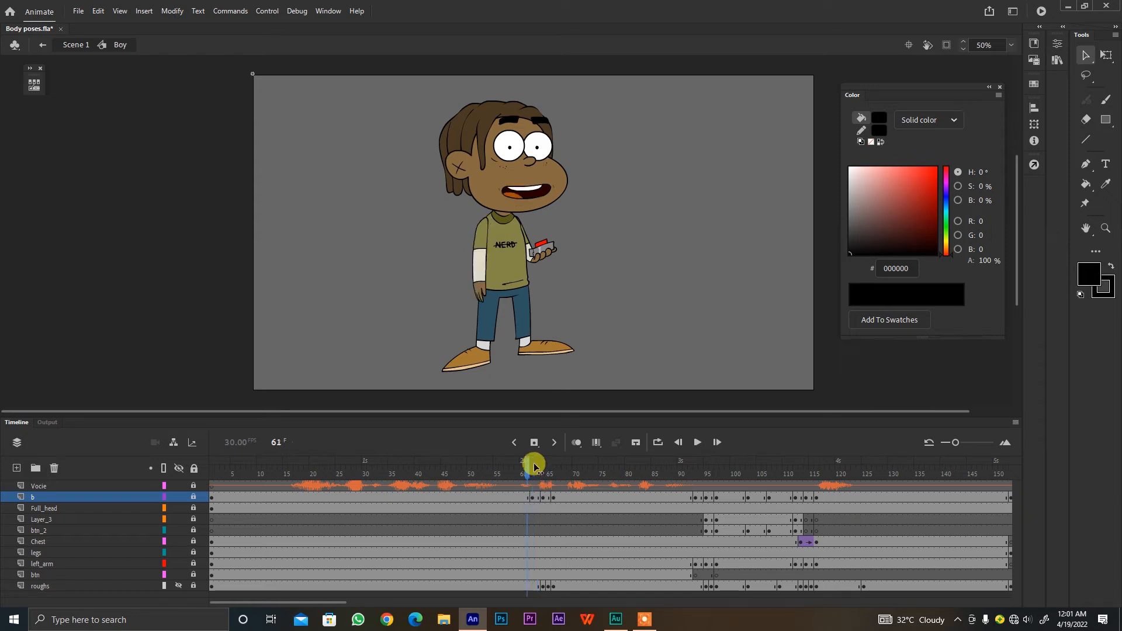
key(period)
key(period)
key(period)
key(period)
key(period)
key(period)
key(period)
key(period)
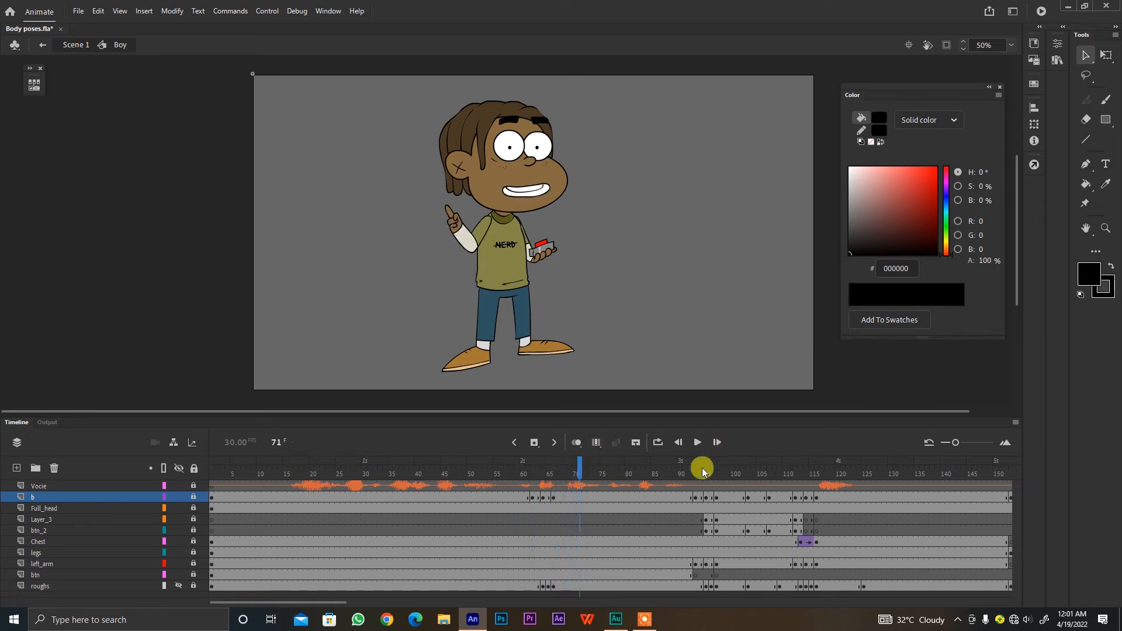
Step: Play the pointing and button-pressing section, replay it from about frame 62, and examine the hands at 200% on frame 111
key(Return)
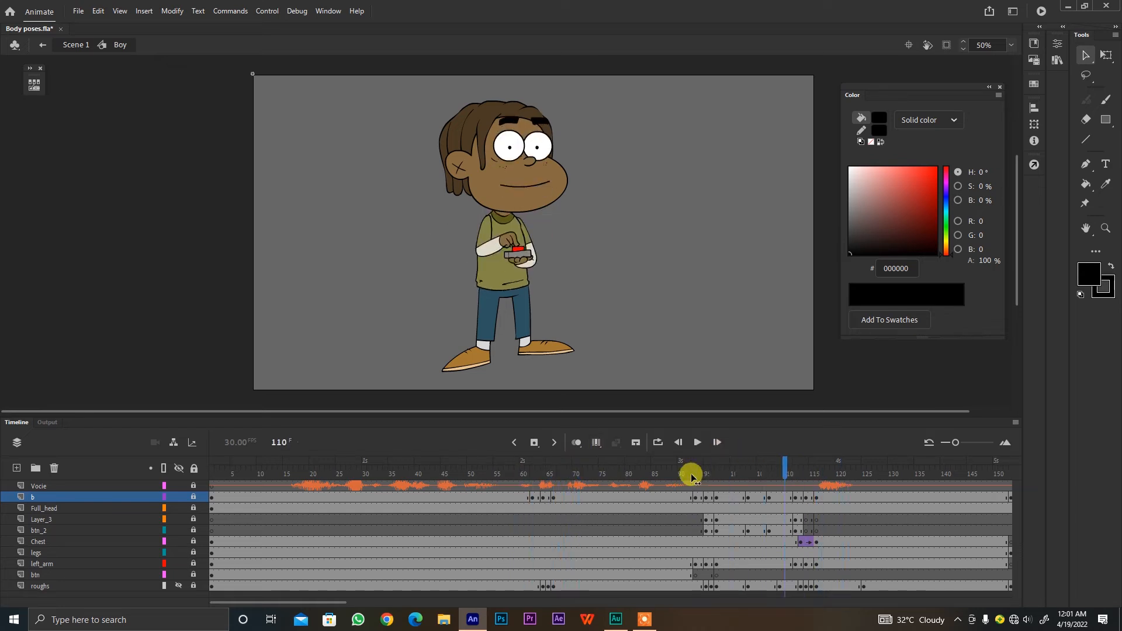
click(531, 468)
key(Return)
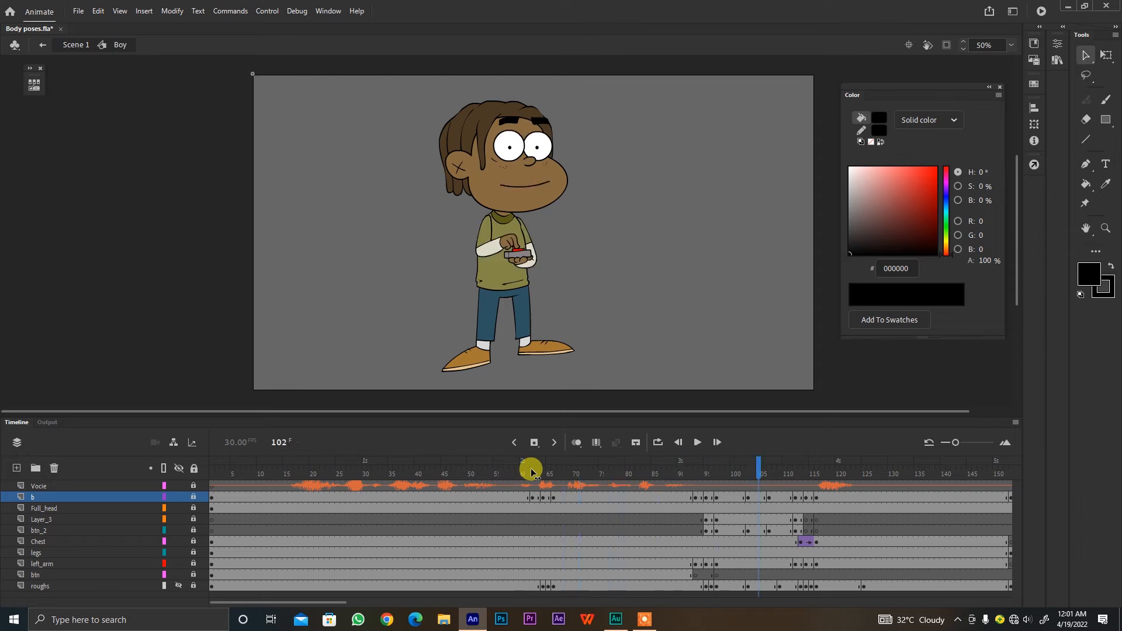
key(ctrl+equal)
key(ctrl+equal)
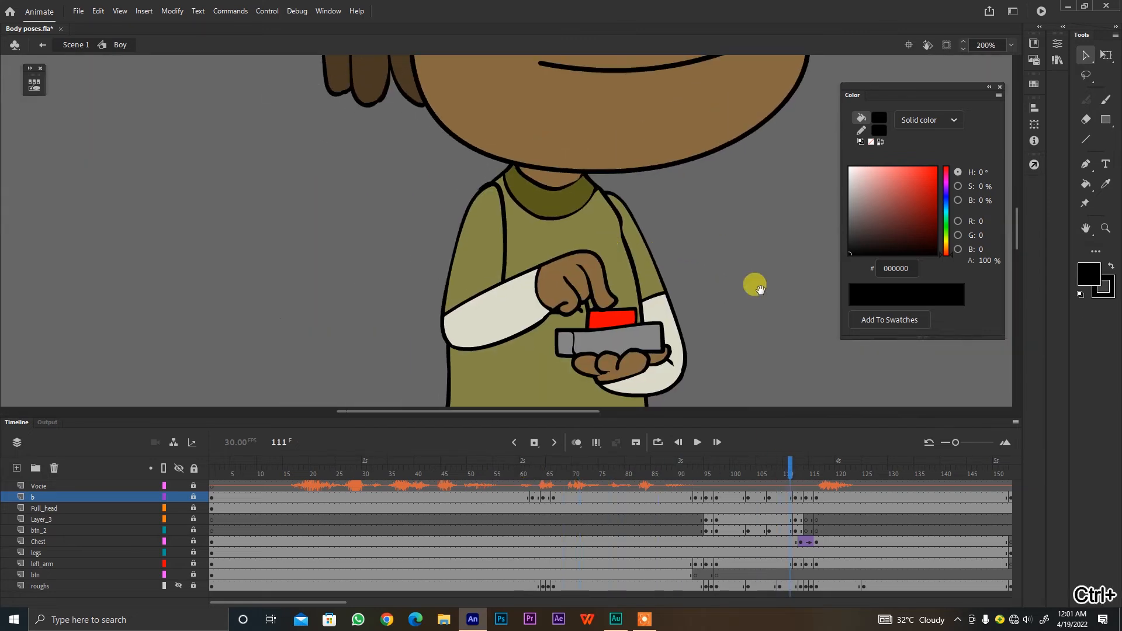
Step: Step back and forth through the frames around 103 at 200% to examine how the finger presses the red button
click(779, 474)
key(period)
key(period)
key(period)
key(period)
key(period)
key(period)
key(comma)
key(comma)
key(comma)
key(comma)
key(comma)
key(comma)
key(period)
key(period)
key(period)
key(period)
key(period)
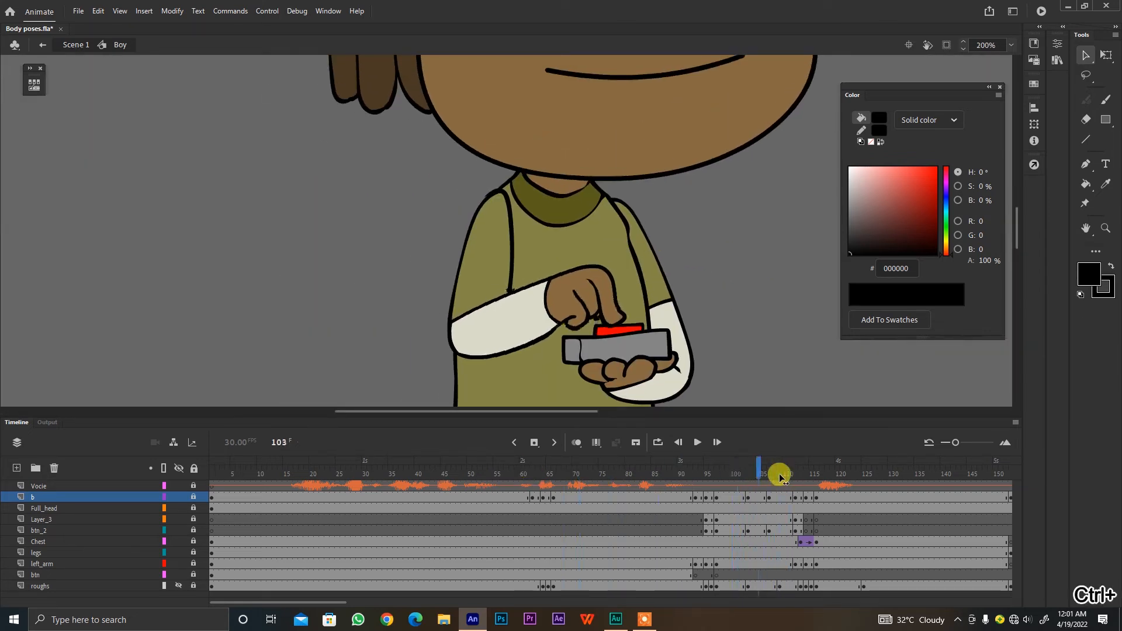
key(comma)
key(comma)
key(comma)
key(comma)
key(comma)
key(period)
key(period)
key(period)
key(period)
key(period)
key(period)
key(comma)
key(comma)
key(comma)
key(comma)
key(comma)
key(comma)
key(period)
key(period)
key(period)
key(period)
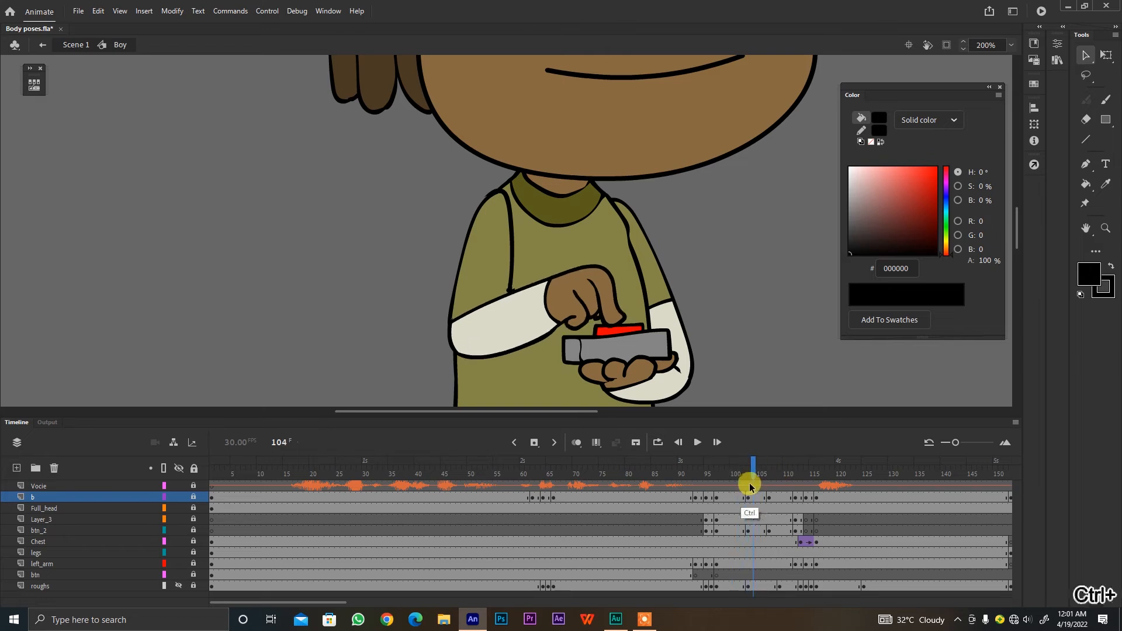
Step: Play the coloured animation at 50% from about frame 59 to frame 130 to review the pointing, button-pressing and raised-arms poses
key(ctrl+minus)
key(ctrl+minus)
drag(692, 279, 697, 244)
drag(747, 474, 713, 458)
click(526, 465)
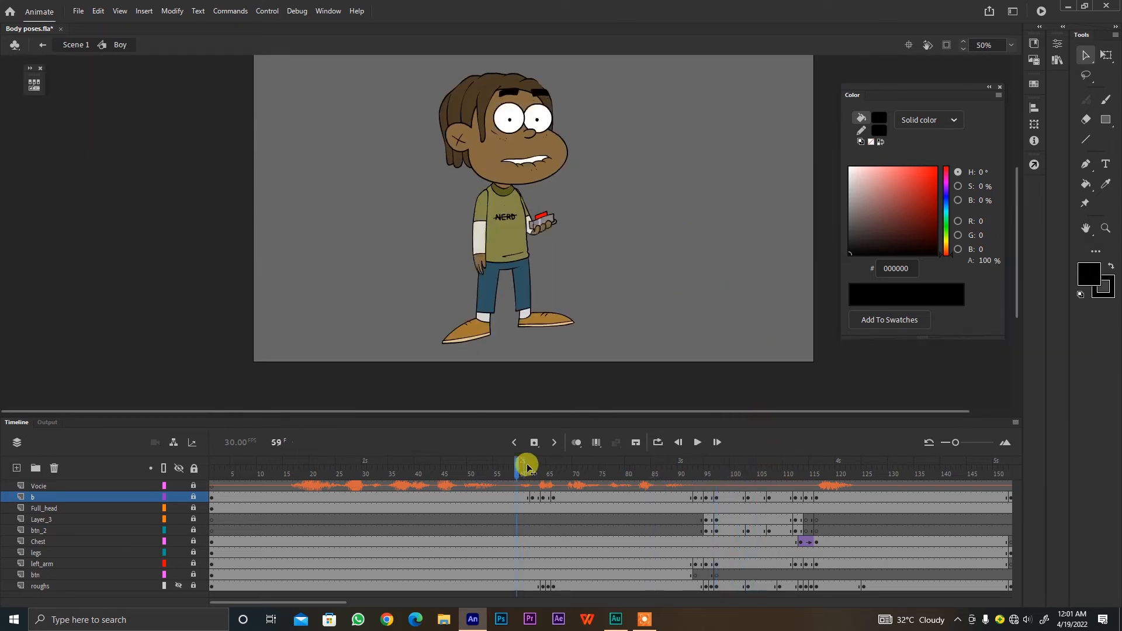
key(Return)
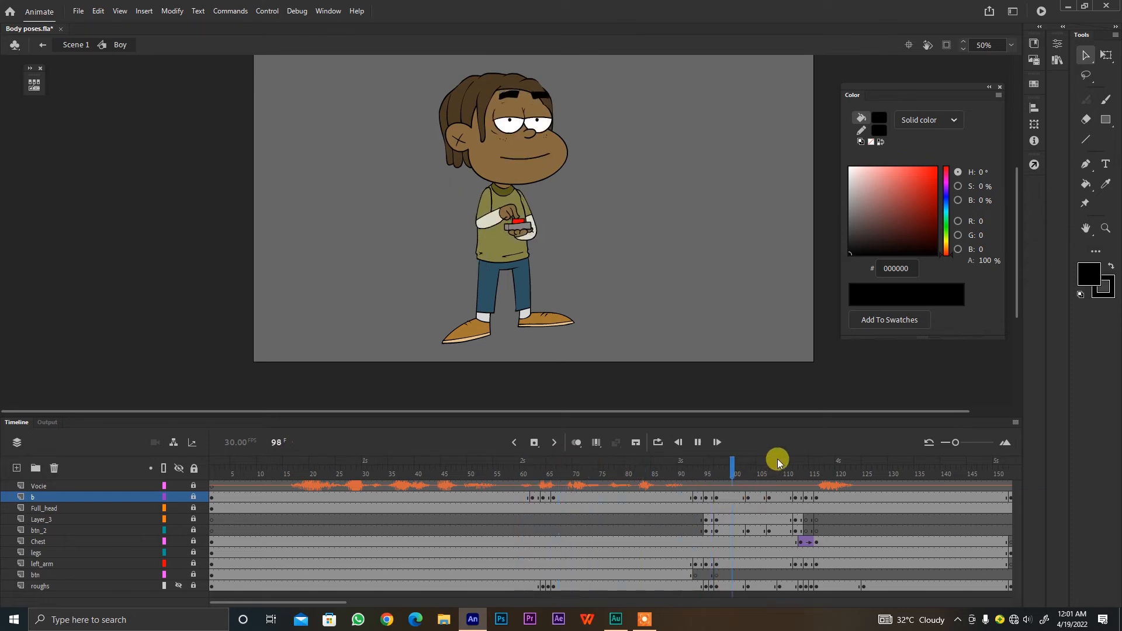
key(Return)
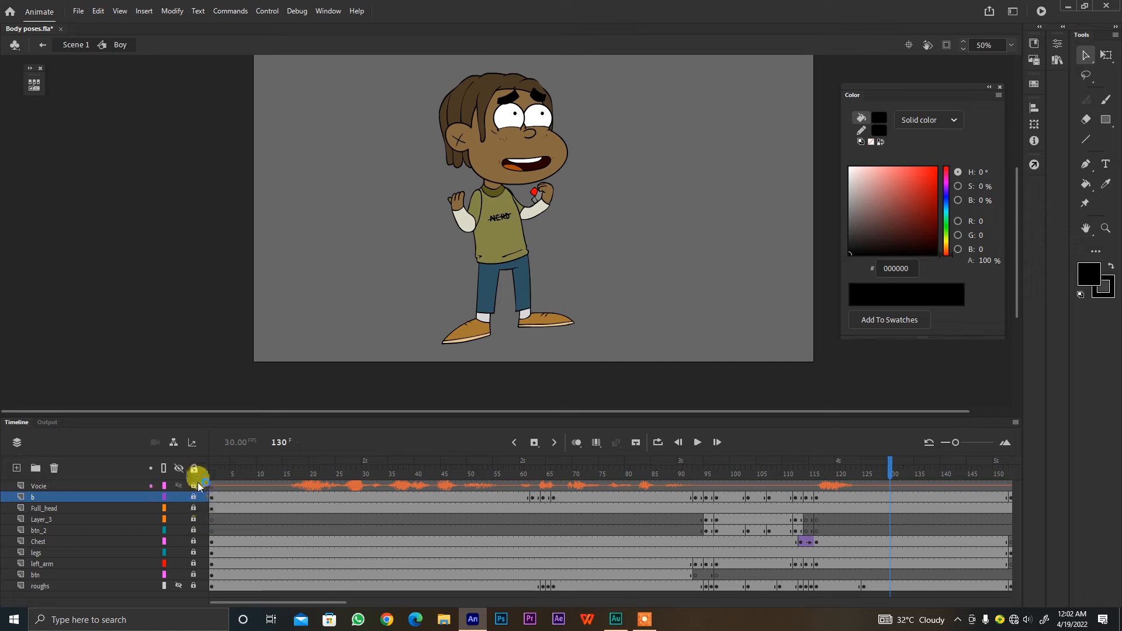
Step: Unlock the Full_head layer and select the boy's head on frame 54
click(194, 508)
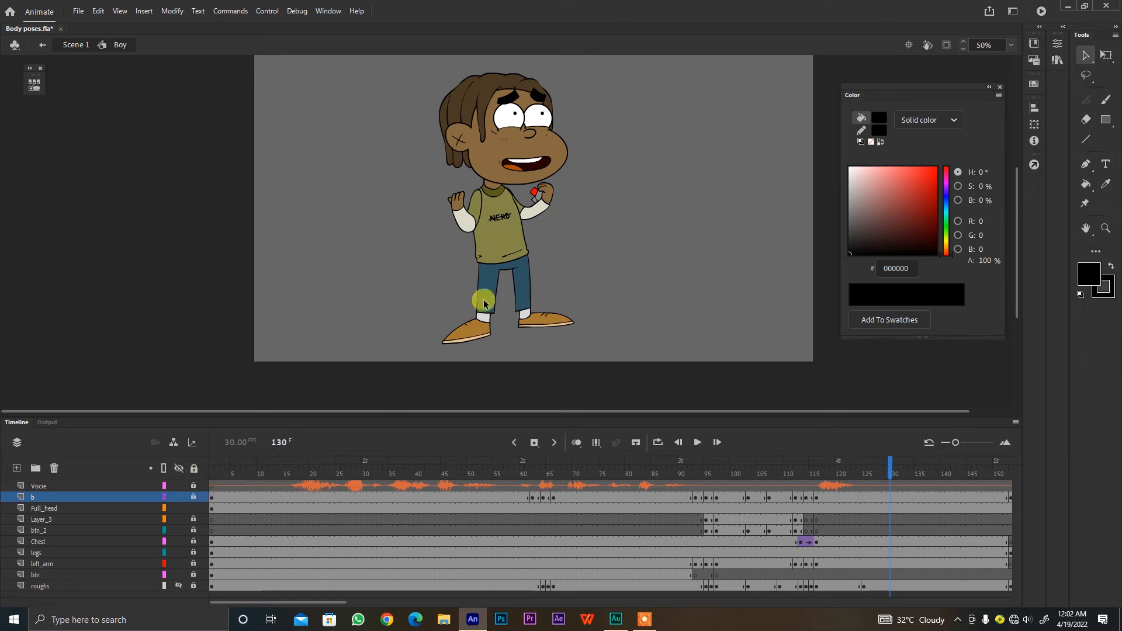
click(524, 166)
drag(485, 475, 490, 477)
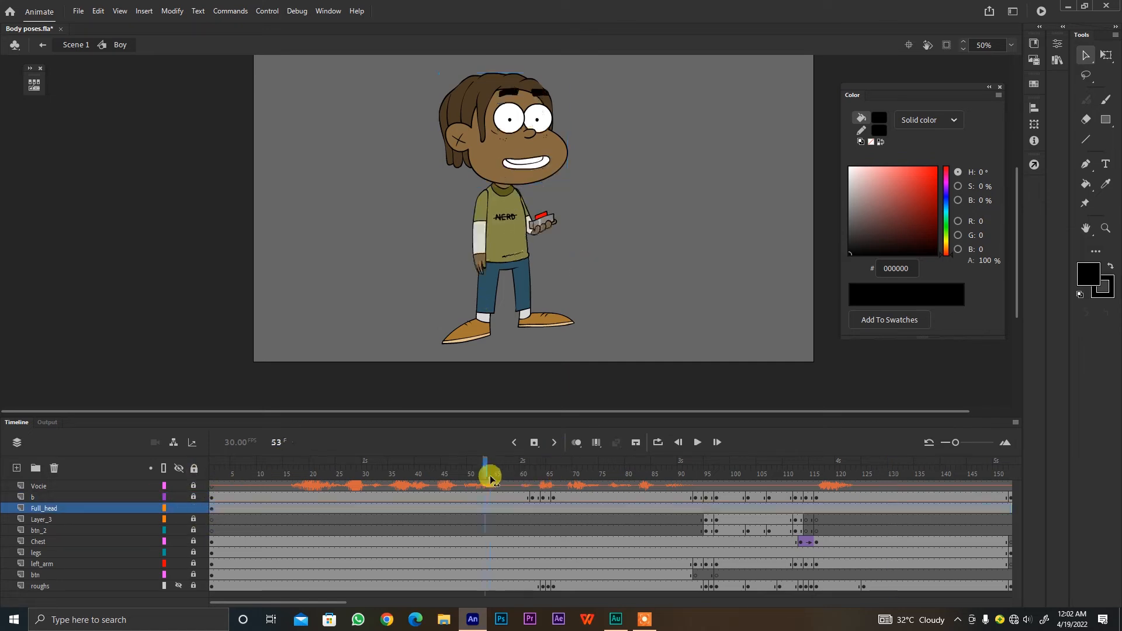
click(524, 166)
drag(637, 245, 656, 350)
key(ctrl+equal)
drag(672, 308, 671, 233)
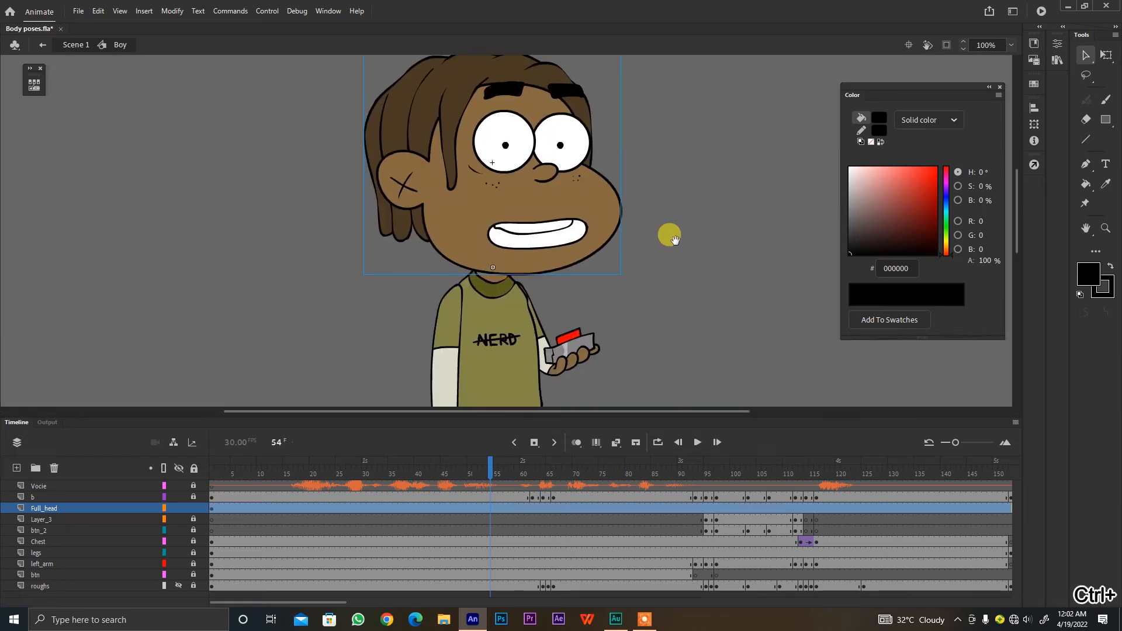
key(ctrl+minus)
scroll(660, 258, down, 2)
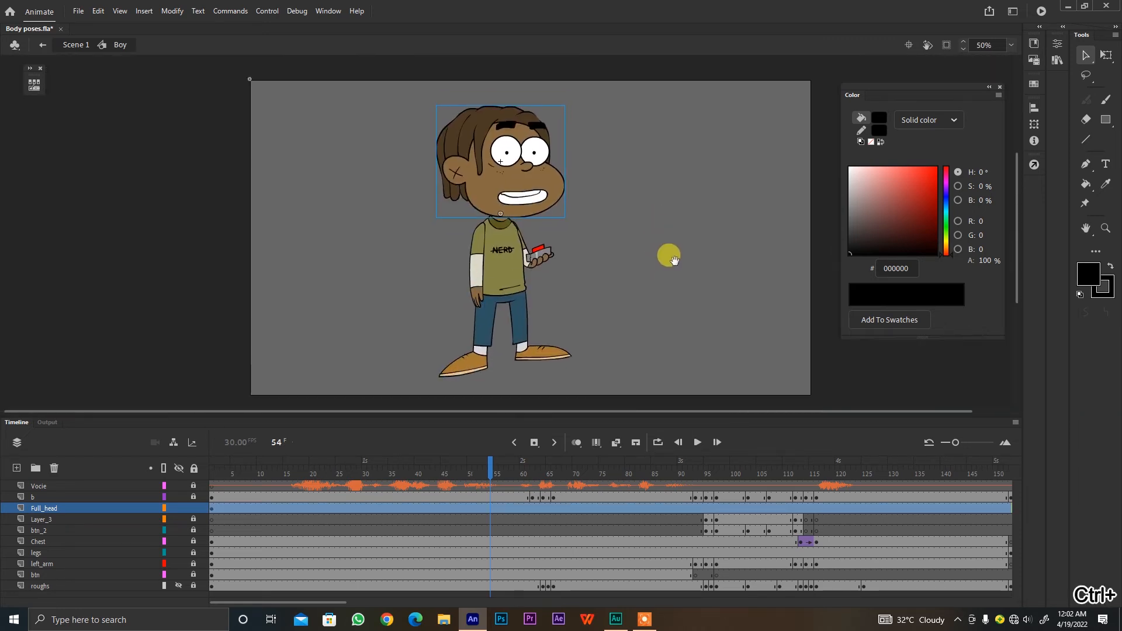
Step: Play the boy's opening dialogue from about frame 7 to frame 54 to check the head against the voice
click(519, 462)
key(Return)
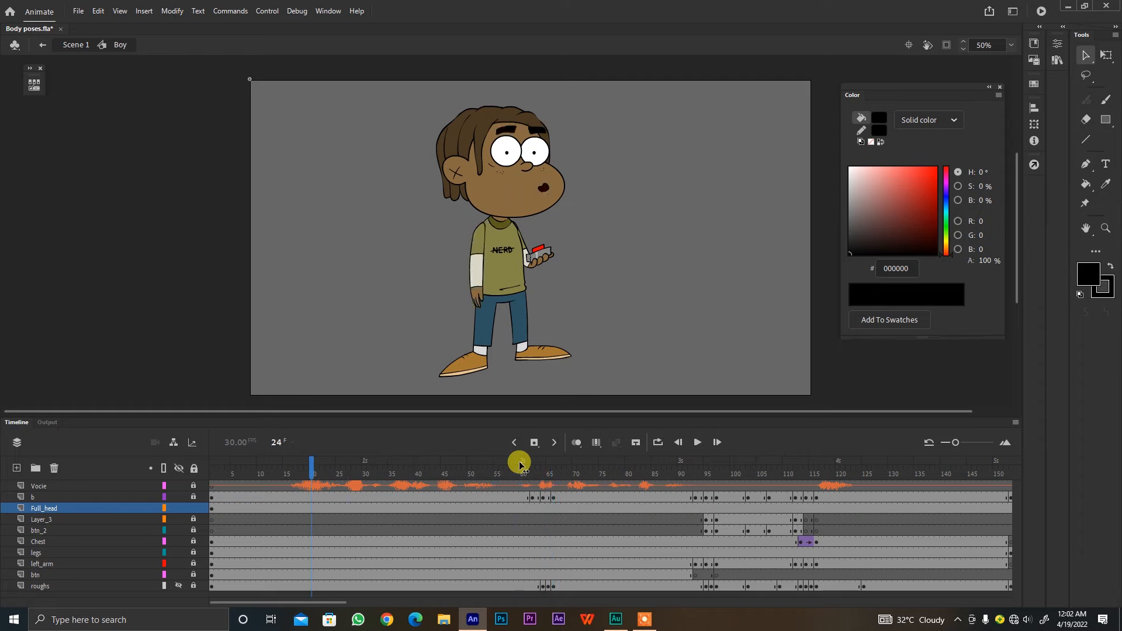
key(comma)
key(comma)
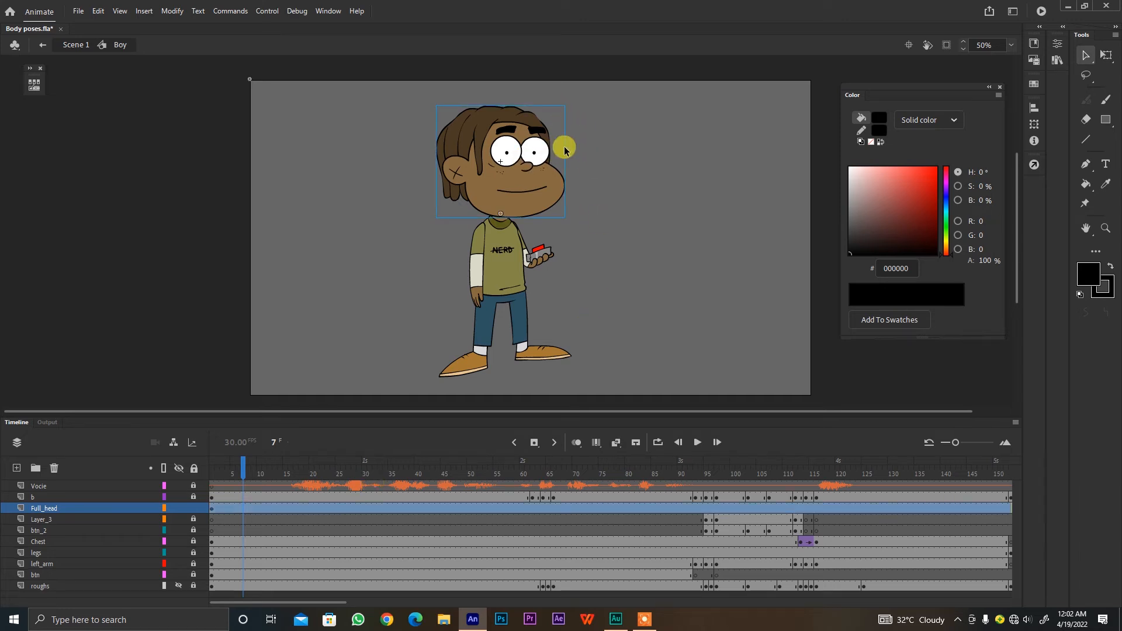
key(Return)
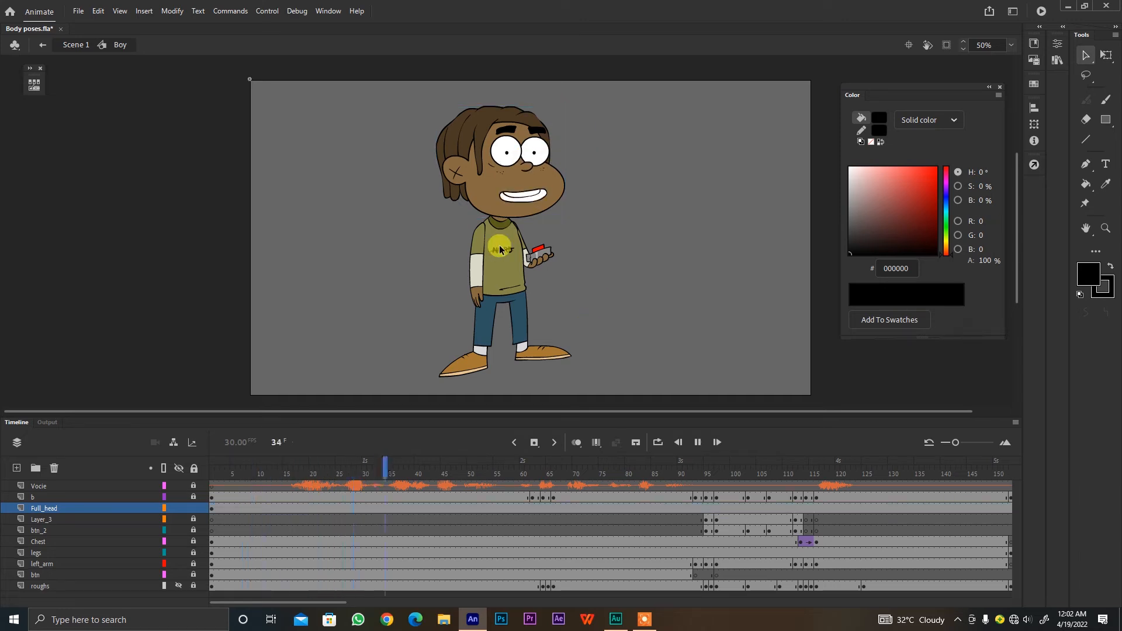
key(Return)
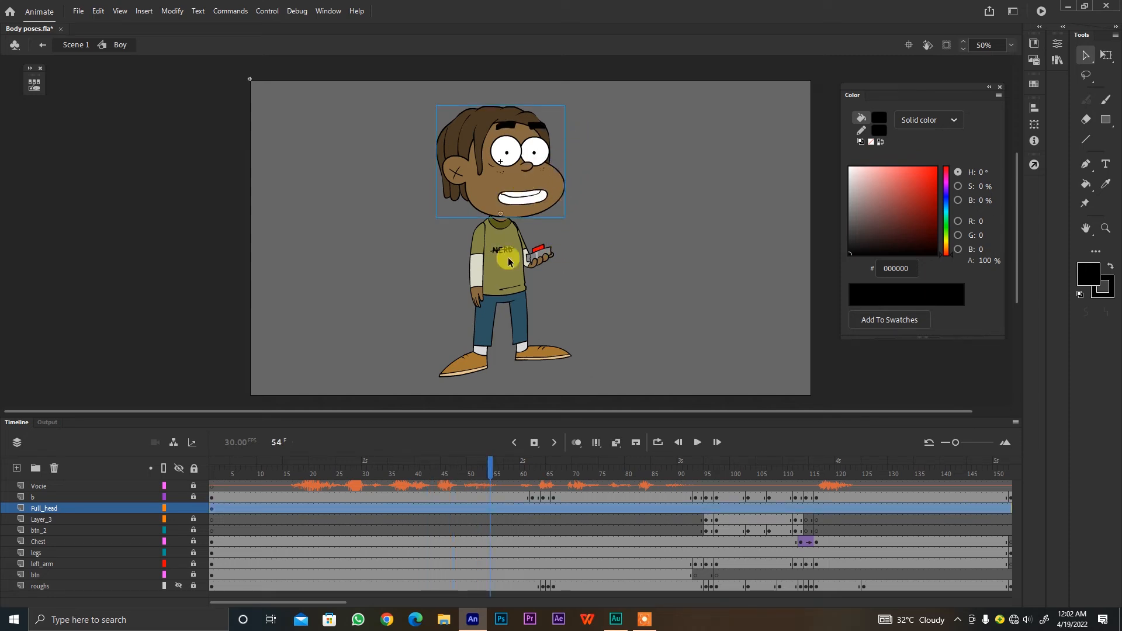
Step: Replay the voice from about frame 18 and scrub to frame 48 to find the accent for a head movement
click(302, 470)
key(Return)
key(Return)
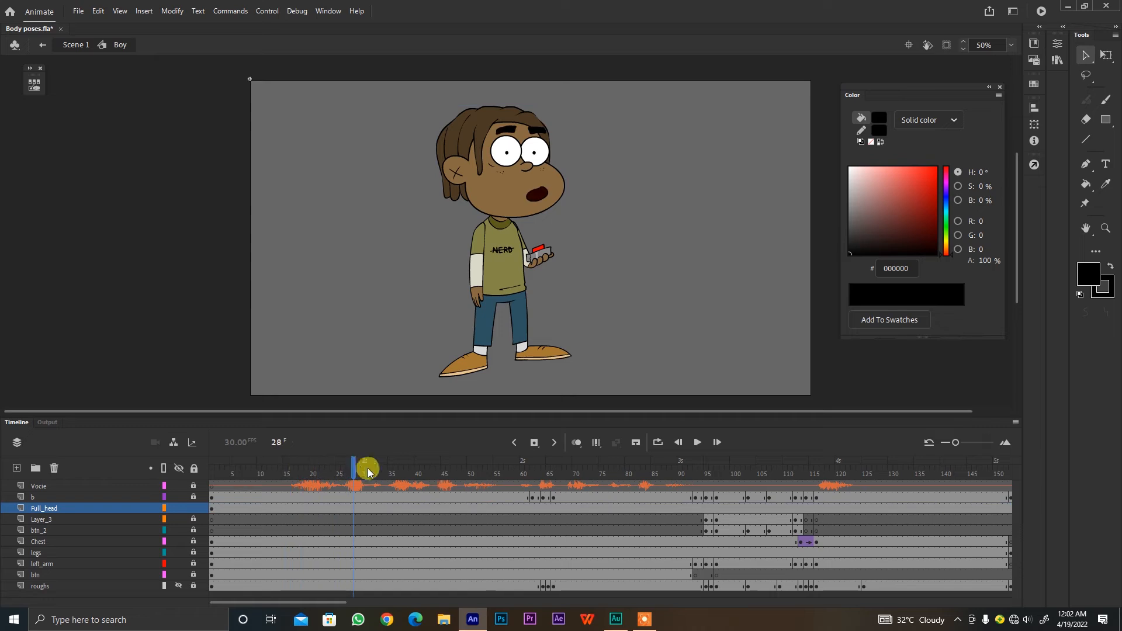
key(Return)
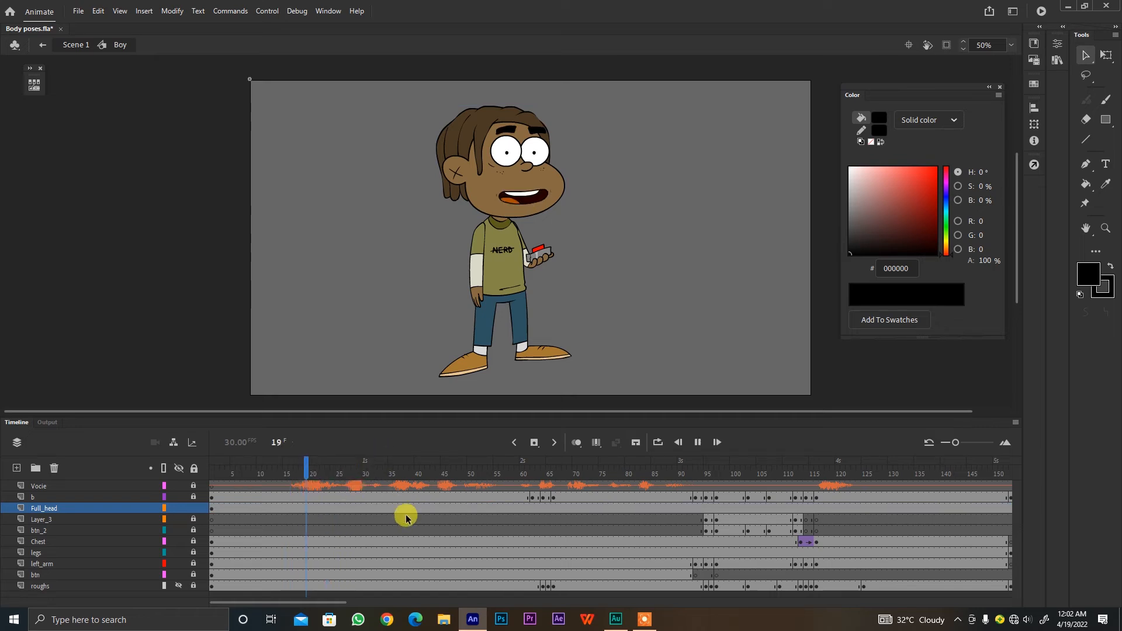
key(Return)
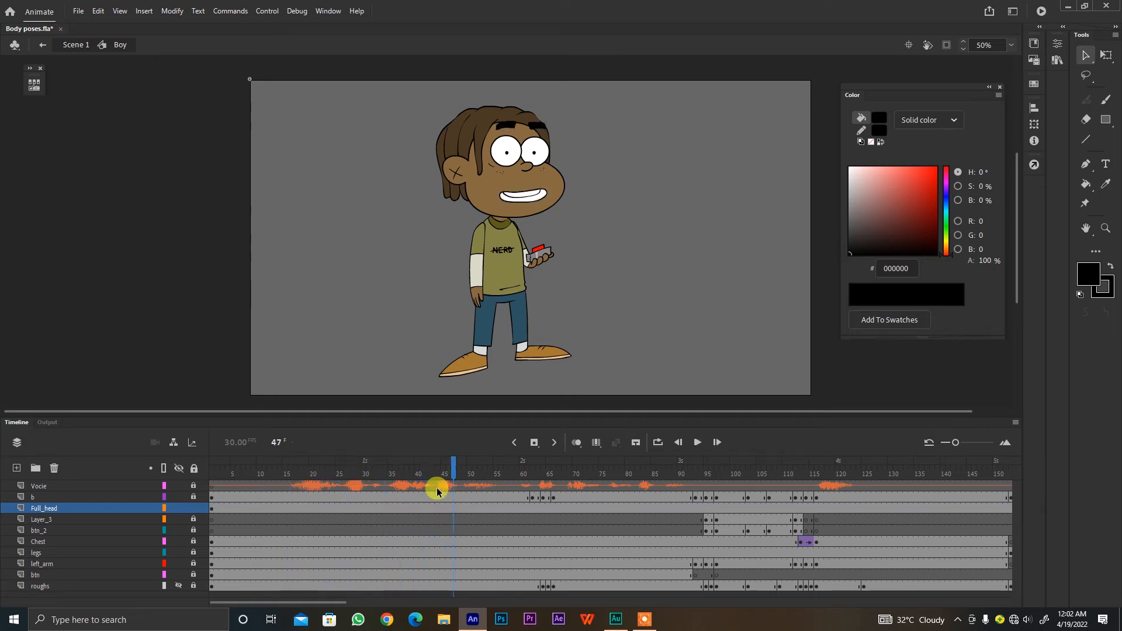
mouse_move(460, 470)
mouse_down()
mouse_move(430, 468)
mouse_move(456, 485)
mouse_up()
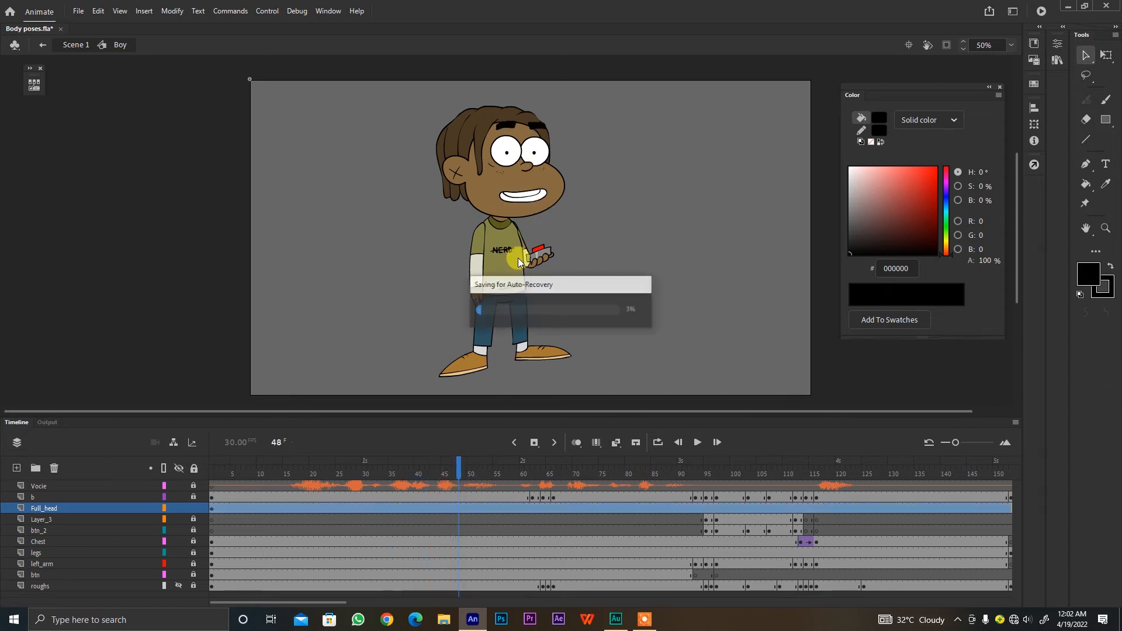
Step: Add keyframes to the Full_head layer at frames 46, 50 and 43
click(449, 507)
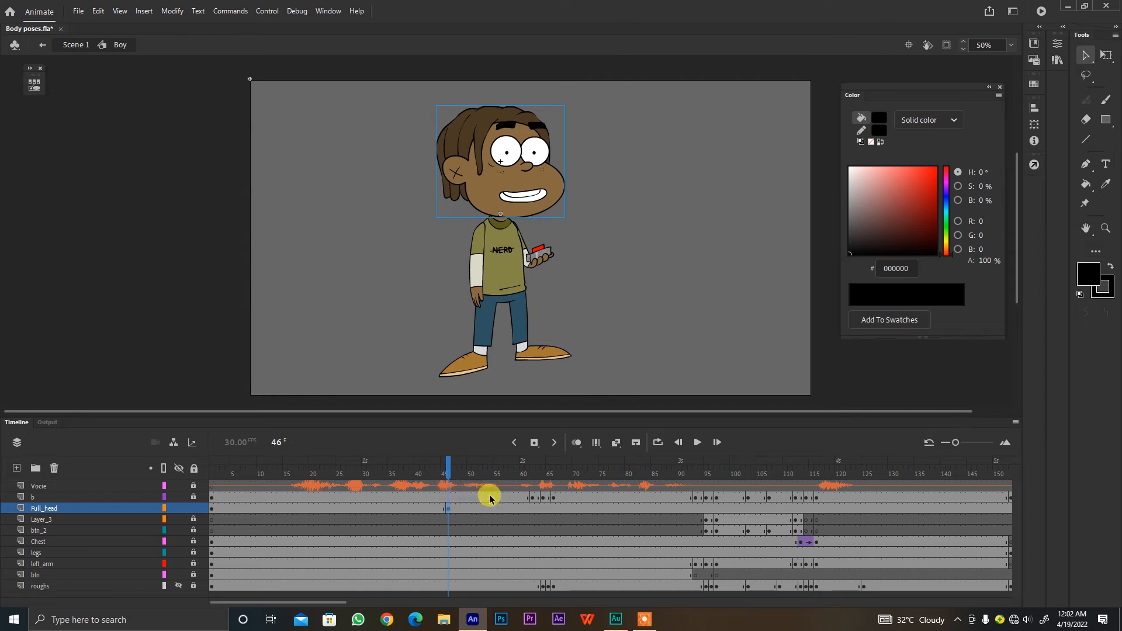
right_click(447, 507)
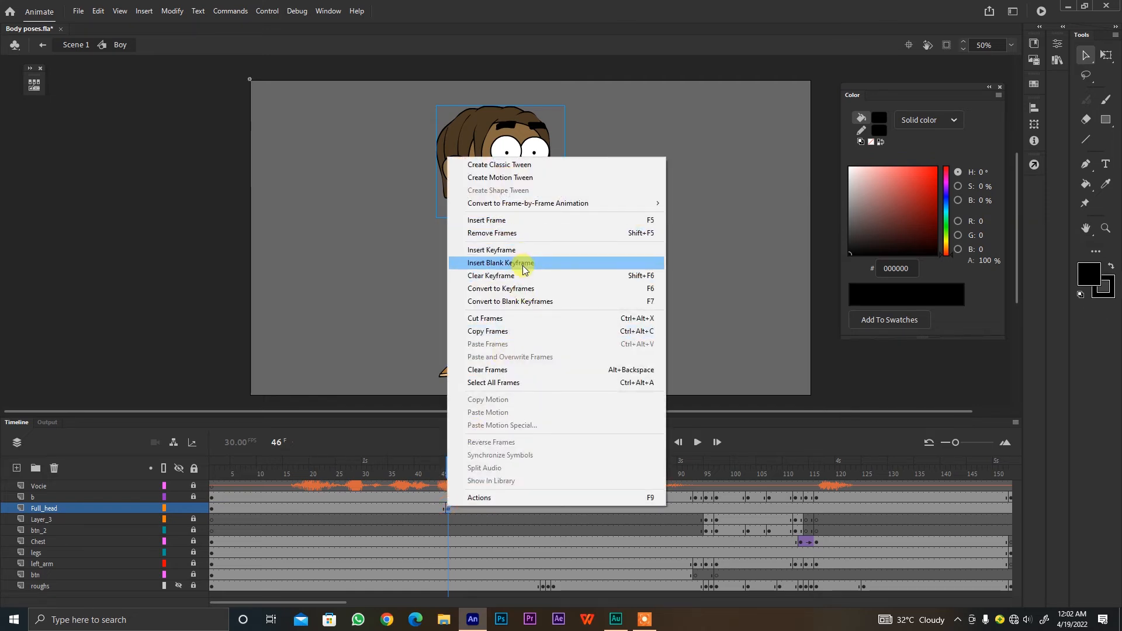
click(446, 528)
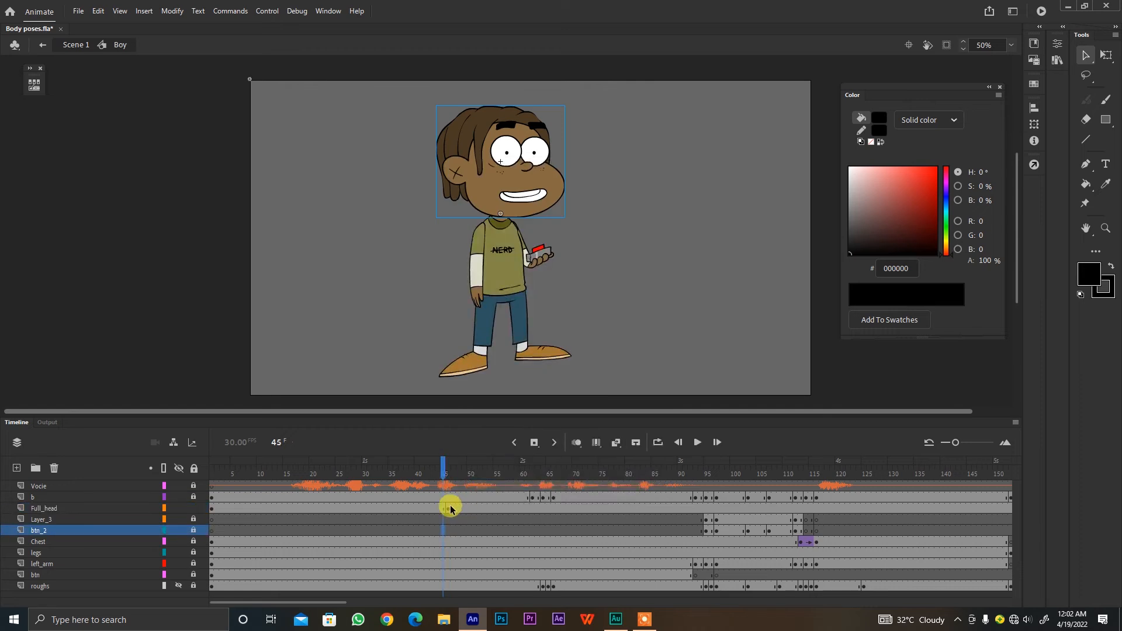
click(465, 508)
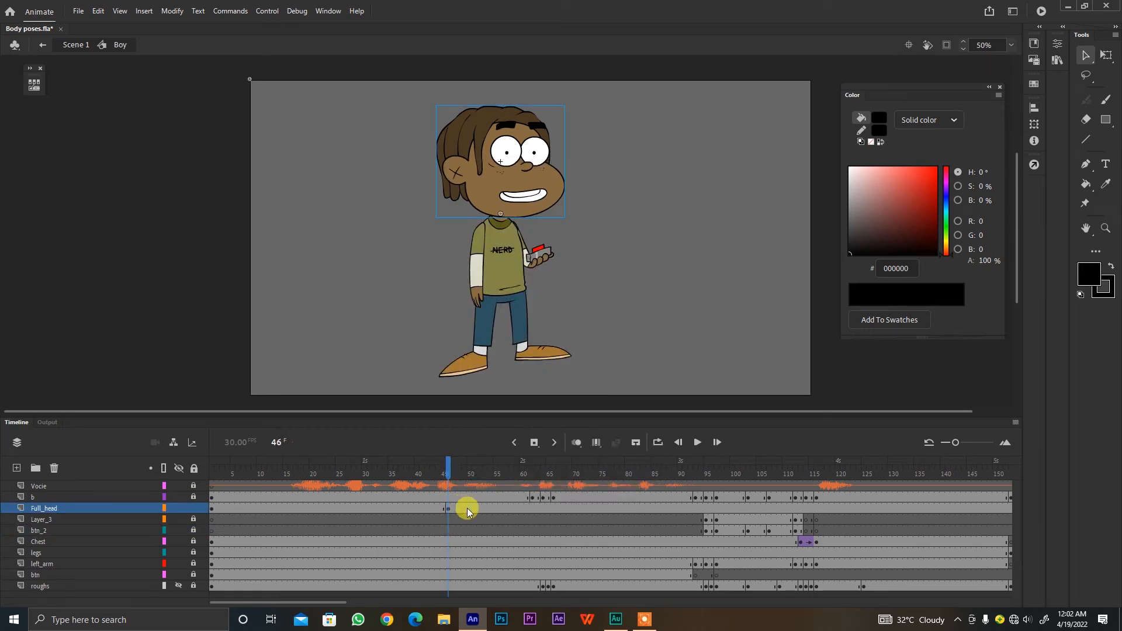
click(470, 509)
key(F6)
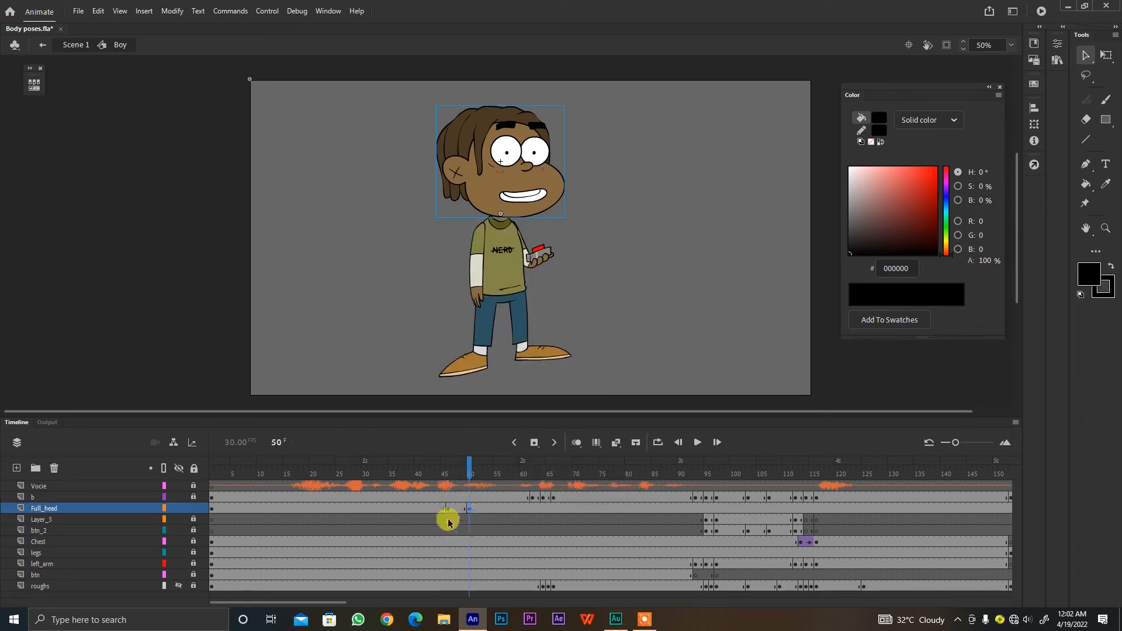
click(433, 509)
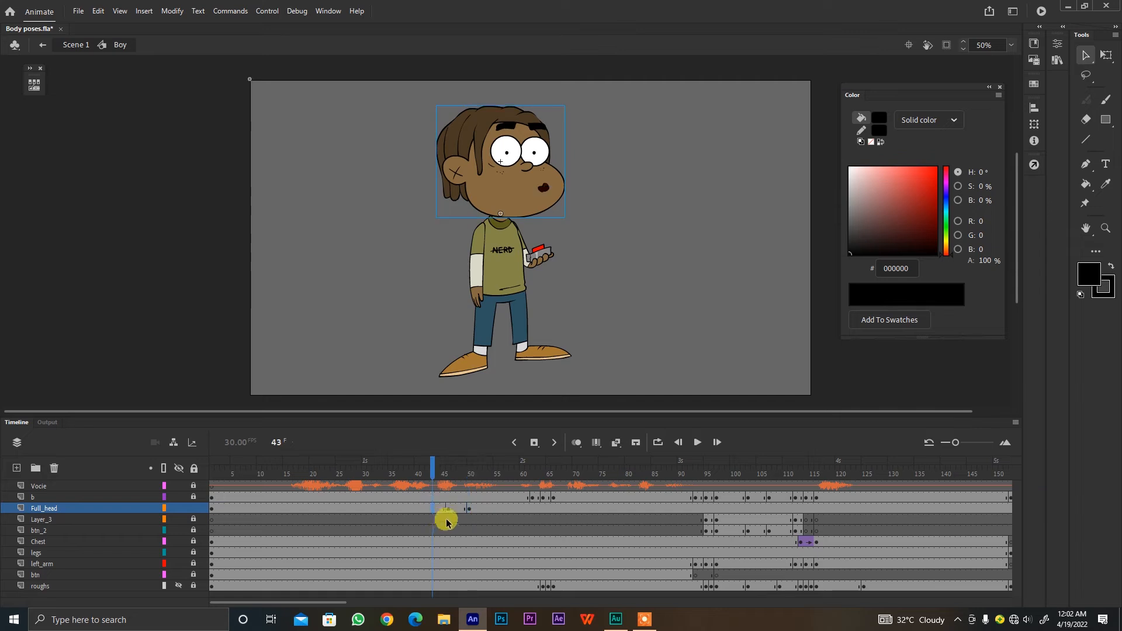
key(F6)
Step: Compare the head on the Full_head keyframes at frames 43, 46 and 50
click(446, 468)
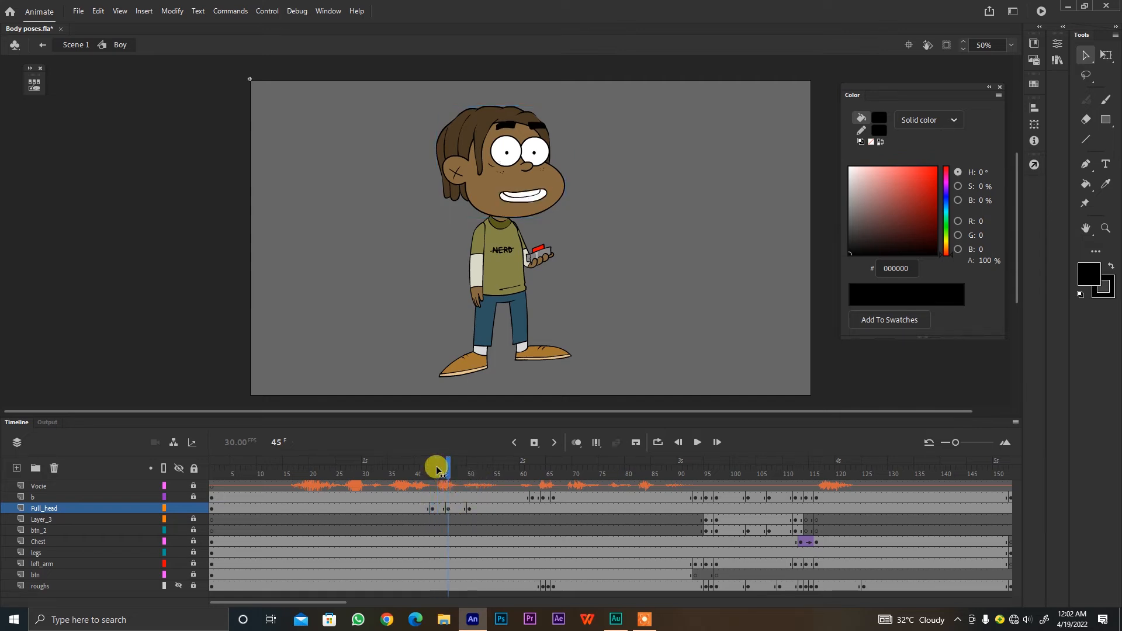
click(432, 510)
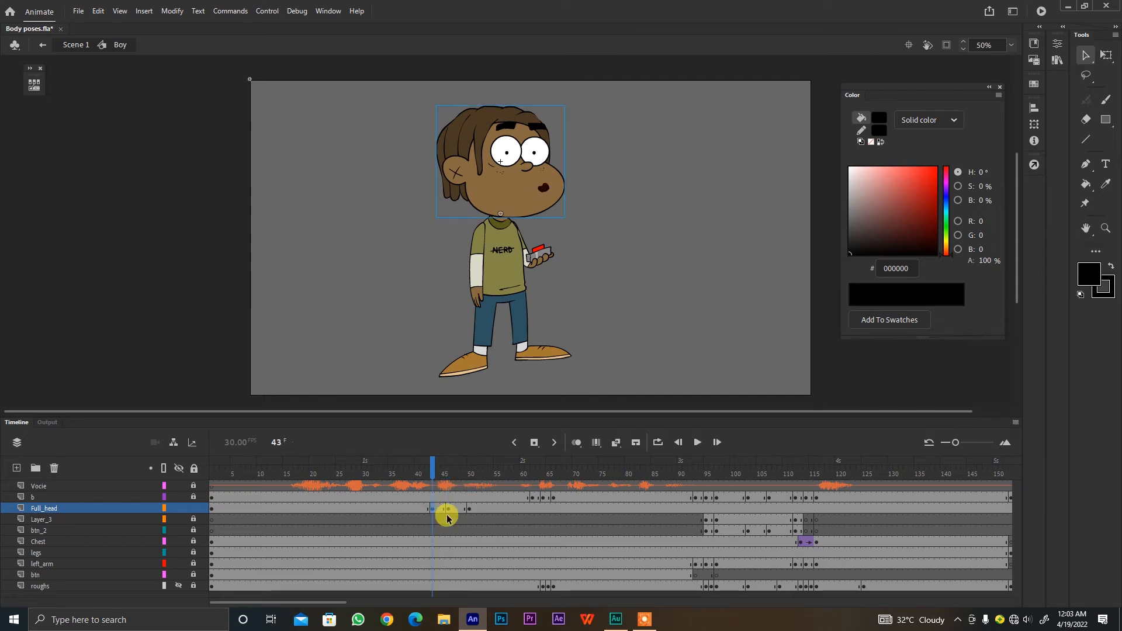
click(449, 510)
click(470, 510)
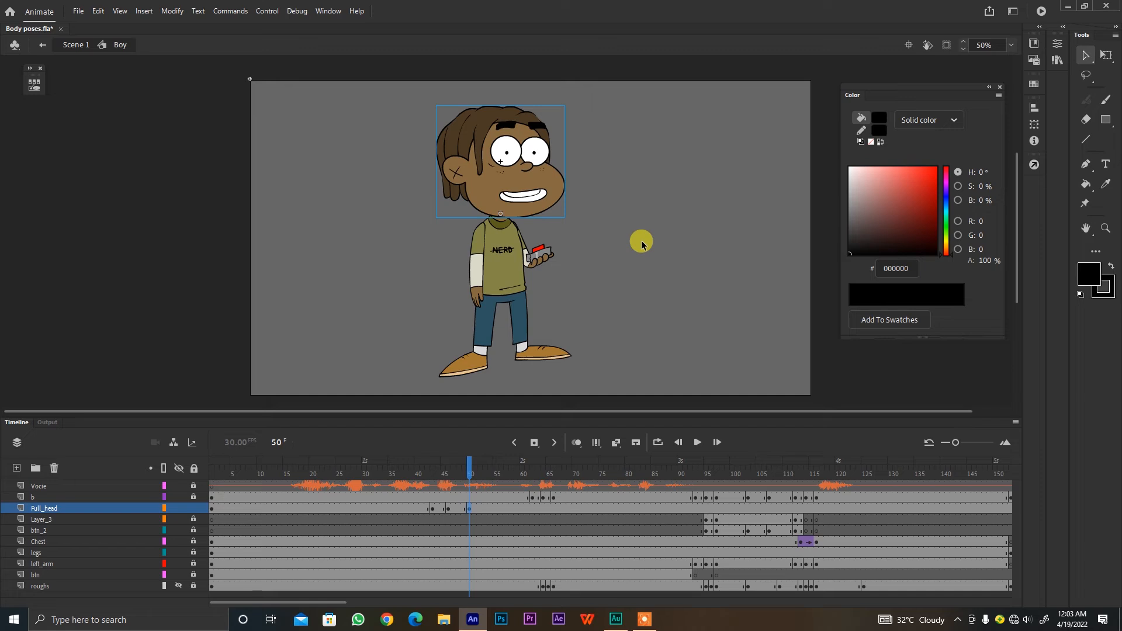
click(432, 509)
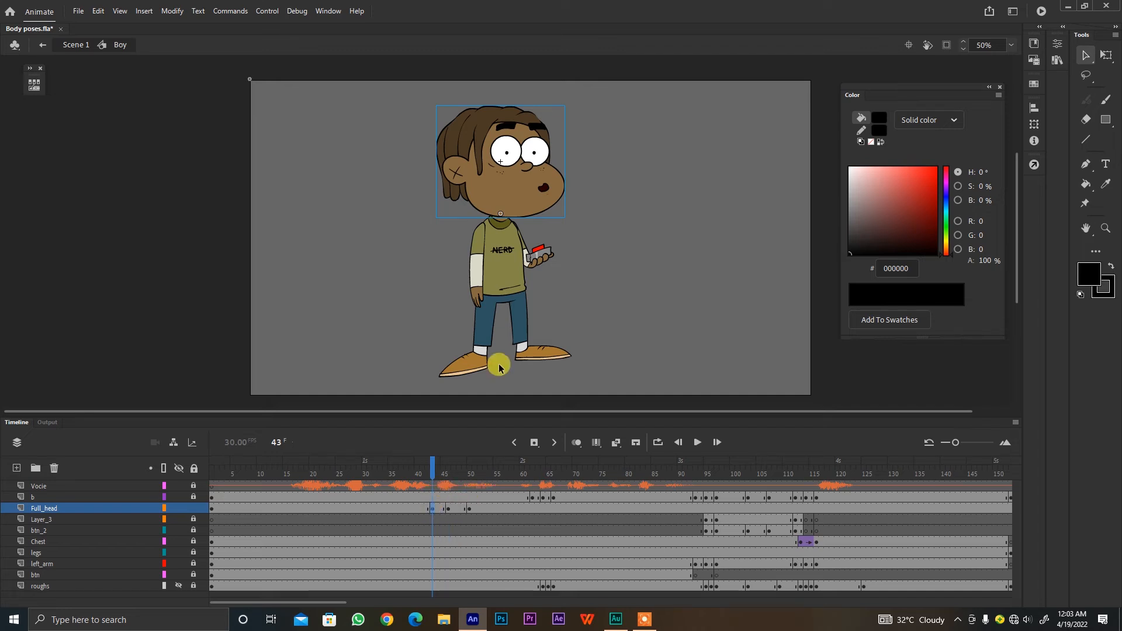
click(448, 507)
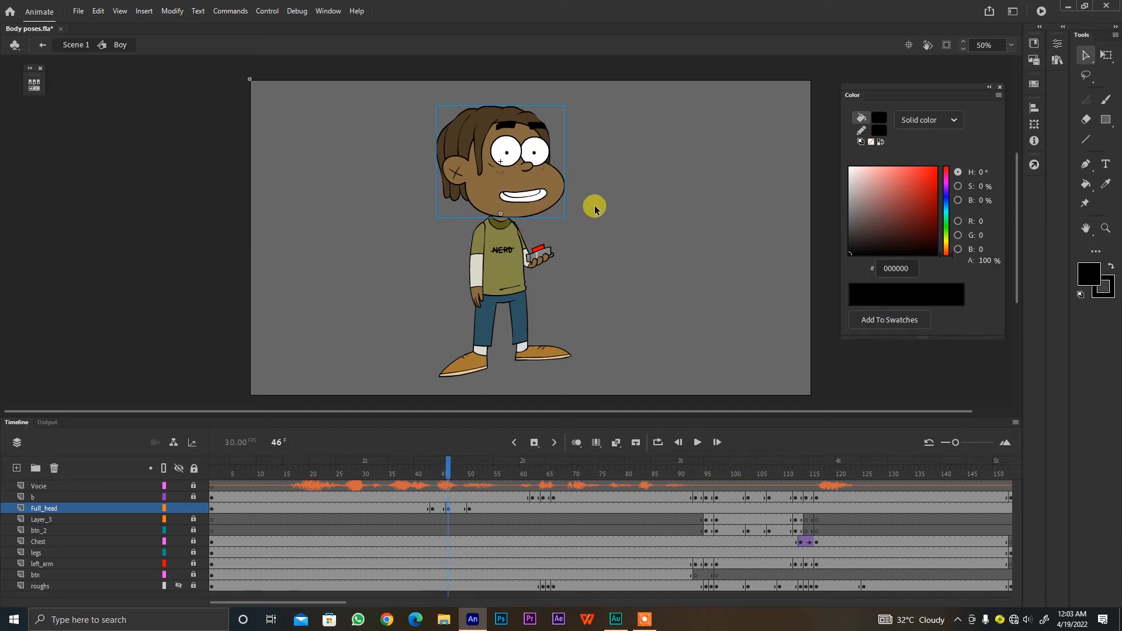
click(469, 508)
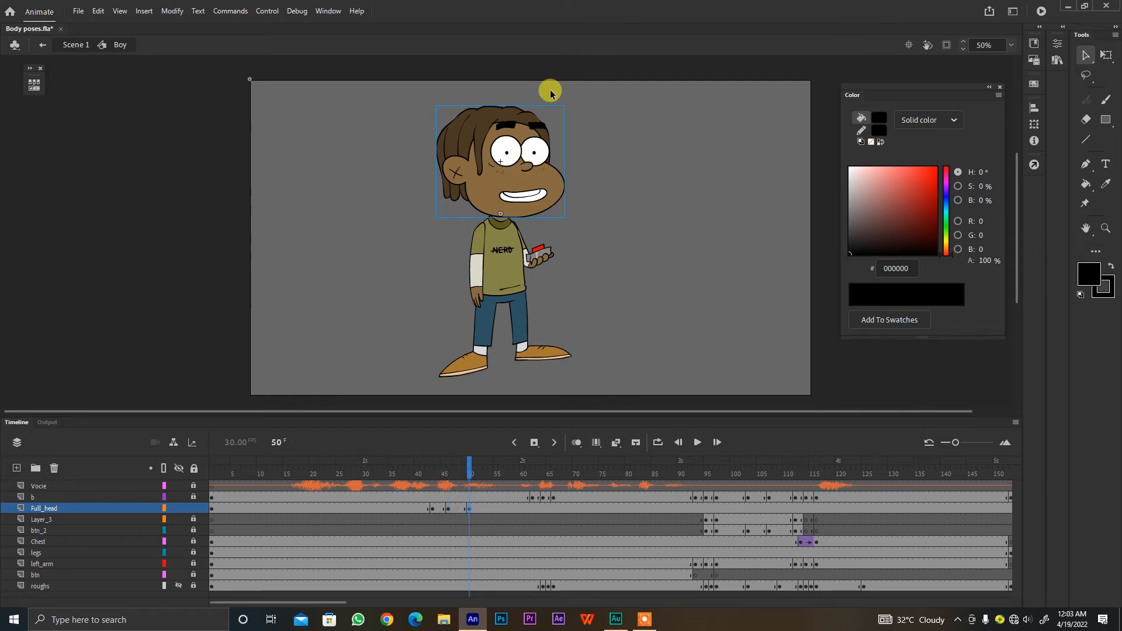
Step: Rotate the head slightly clockwise on the frame 46 keyframe with Free Transform, pivoting at the neck
click(449, 508)
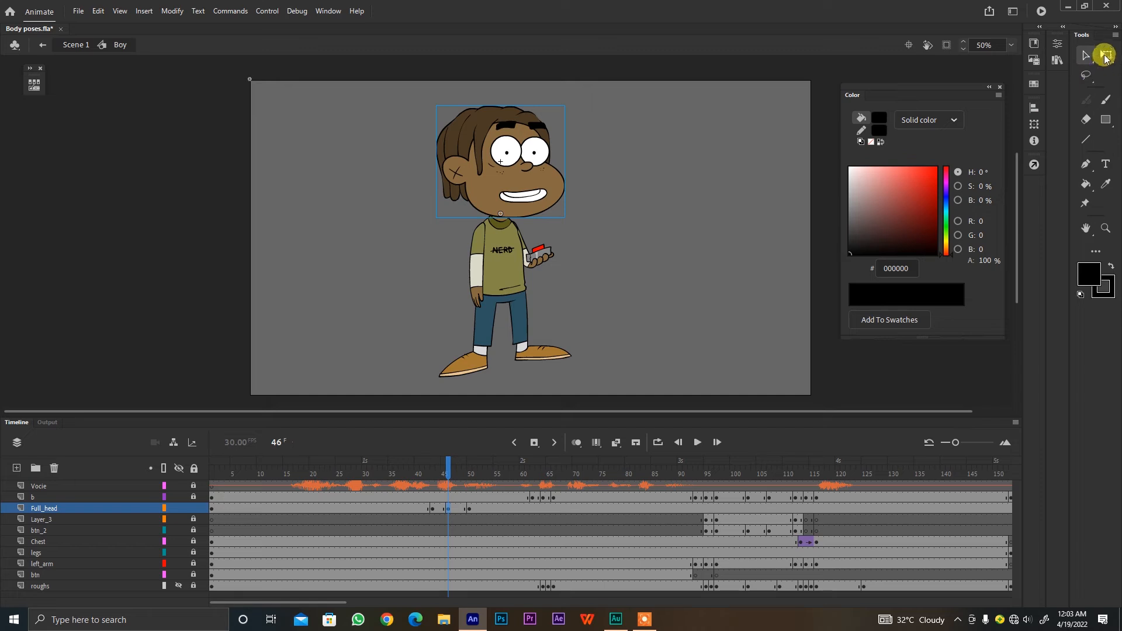
click(1104, 56)
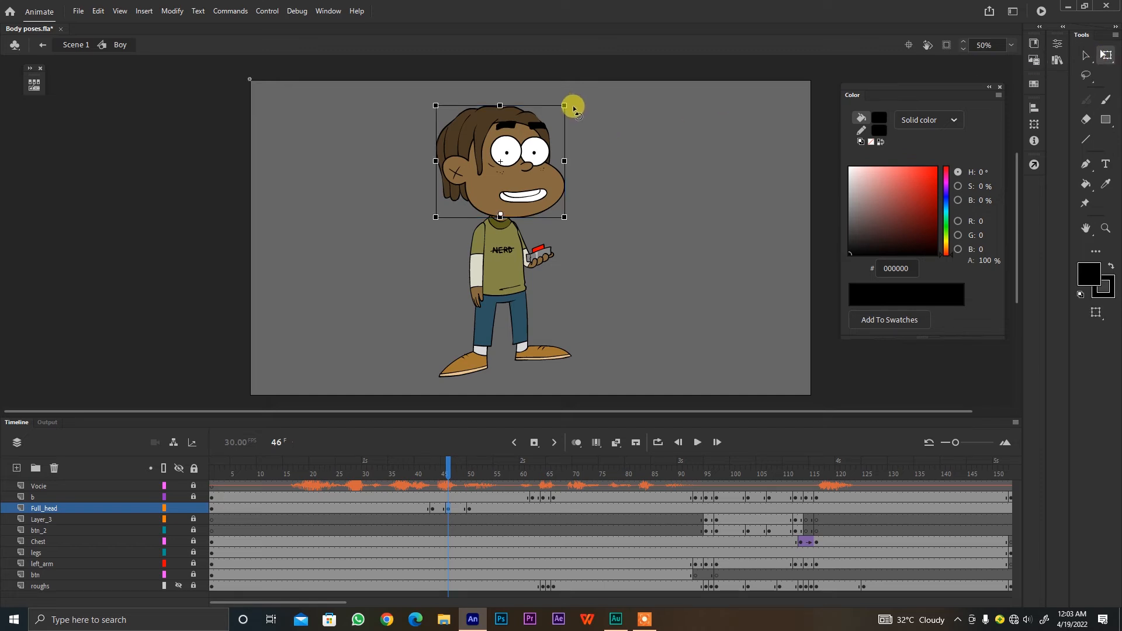
drag(572, 105, 578, 113)
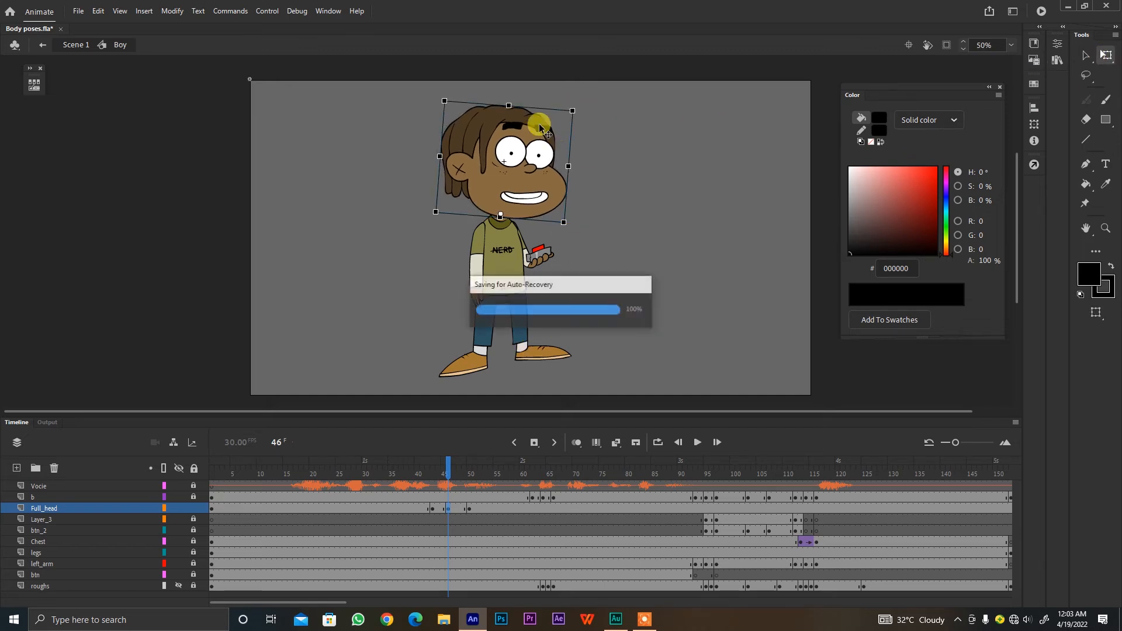
click(447, 474)
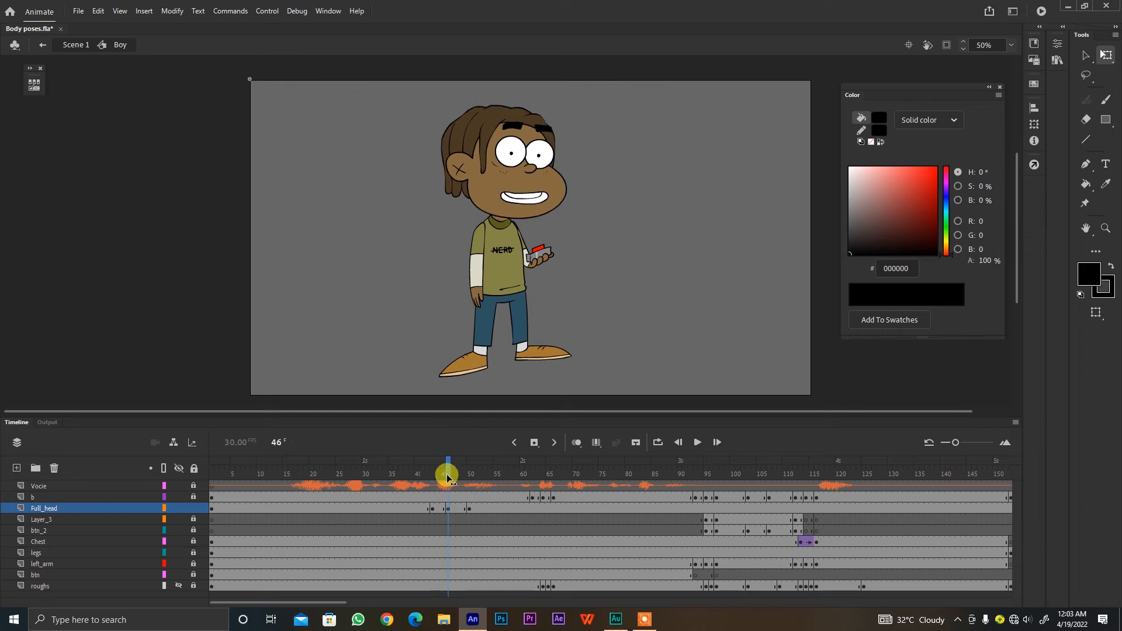
Step: Create classic tweens across the Full_head keyframes at frames 43, 46 and 50
click(440, 508)
click(455, 507)
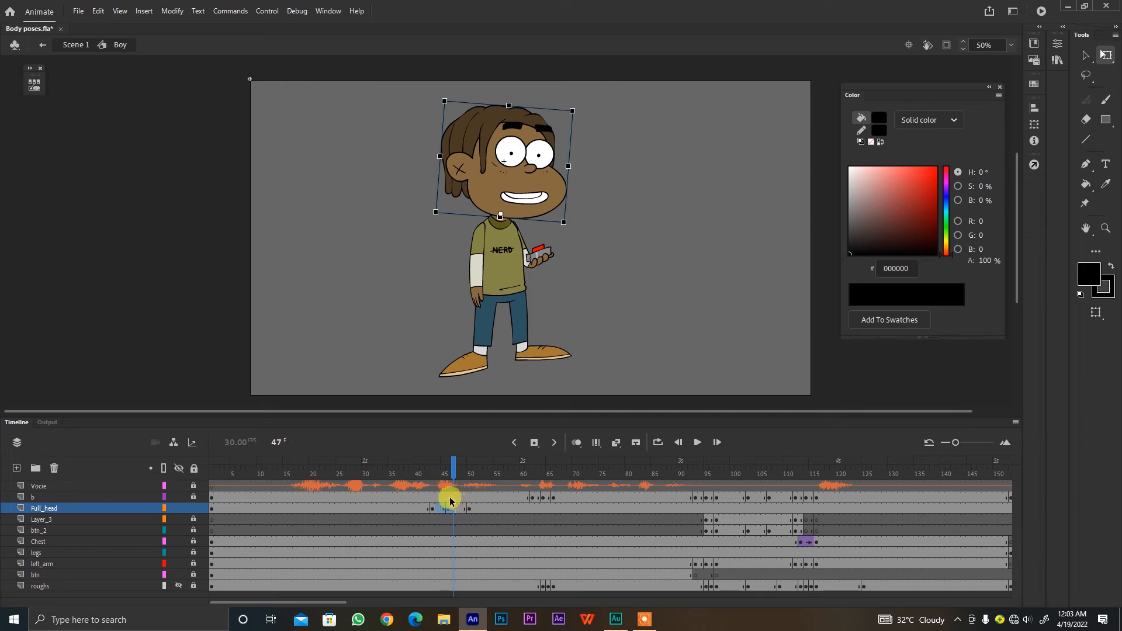
right_click(442, 507)
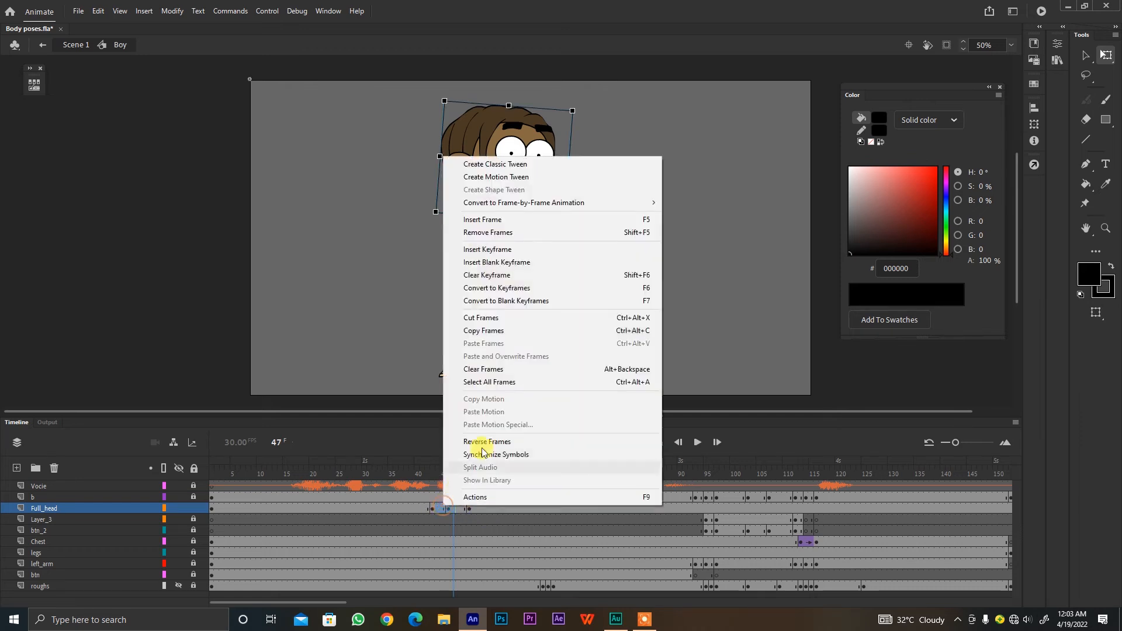
click(530, 164)
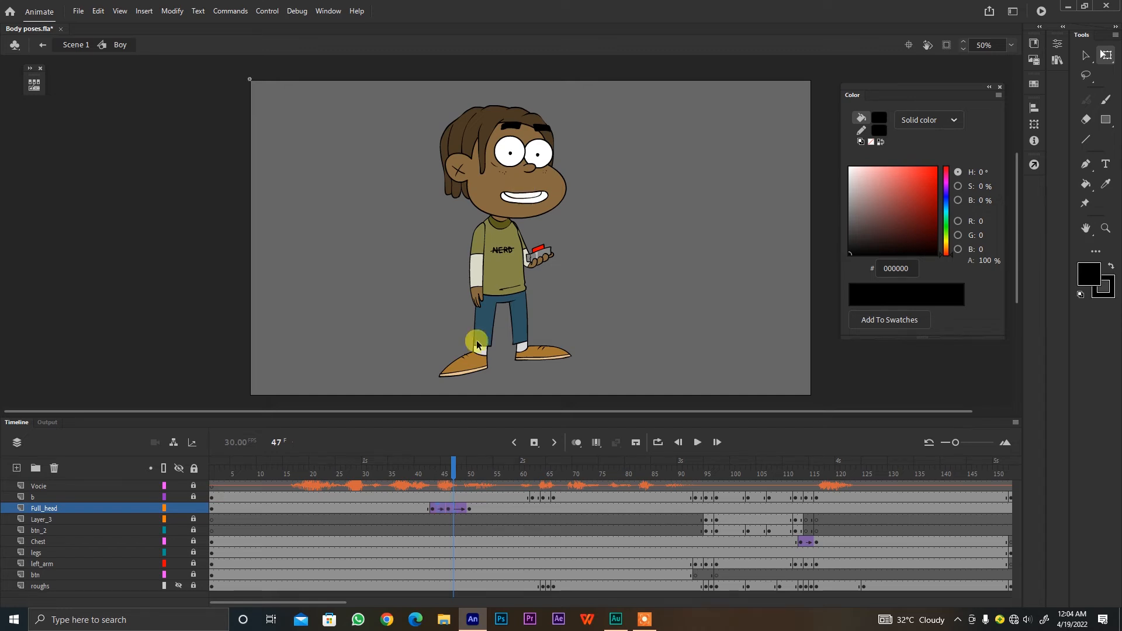
Step: Step back and forth through the Full_head tween around frames 43 to 50 to check the head tilt
click(443, 481)
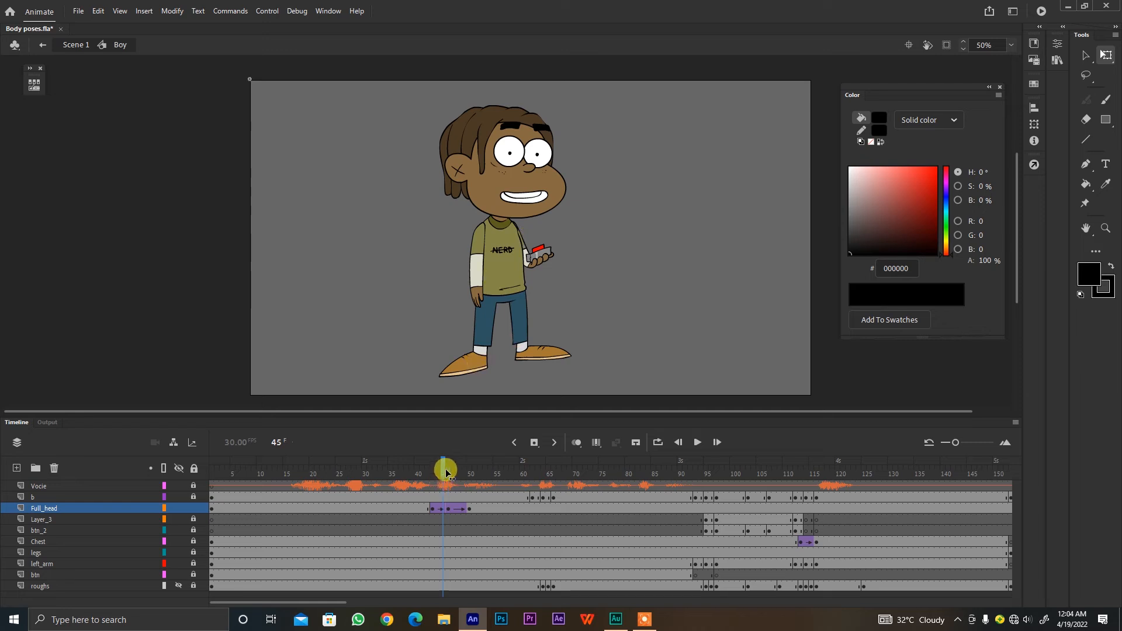
drag(446, 472, 450, 465)
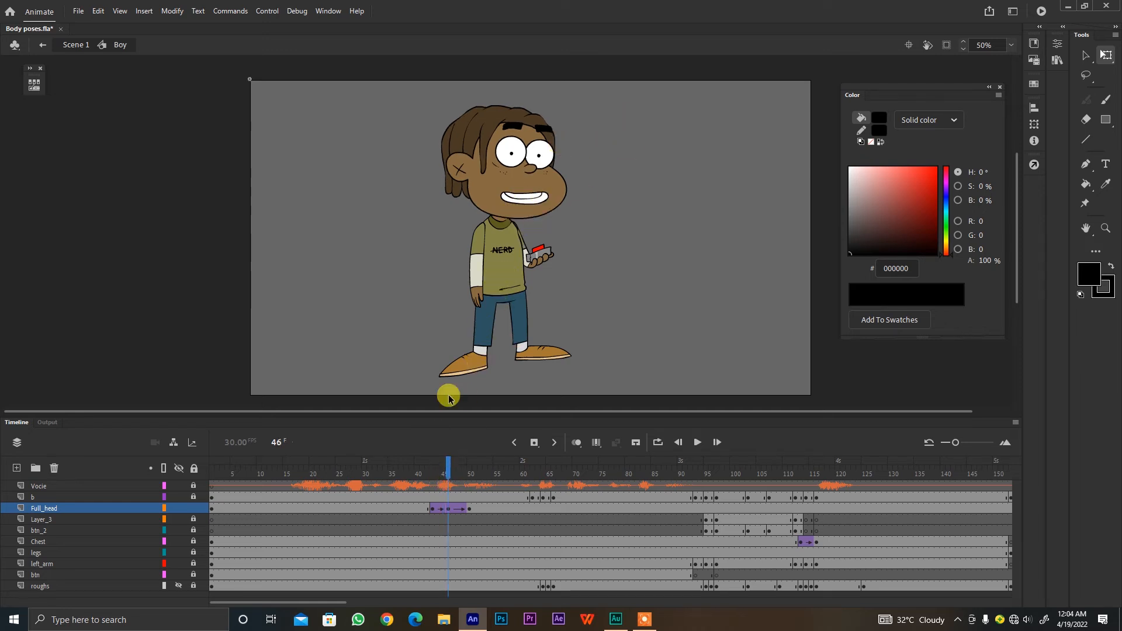
click(437, 464)
key(period)
key(period)
key(period)
key(period)
key(period)
key(comma)
key(comma)
key(comma)
key(comma)
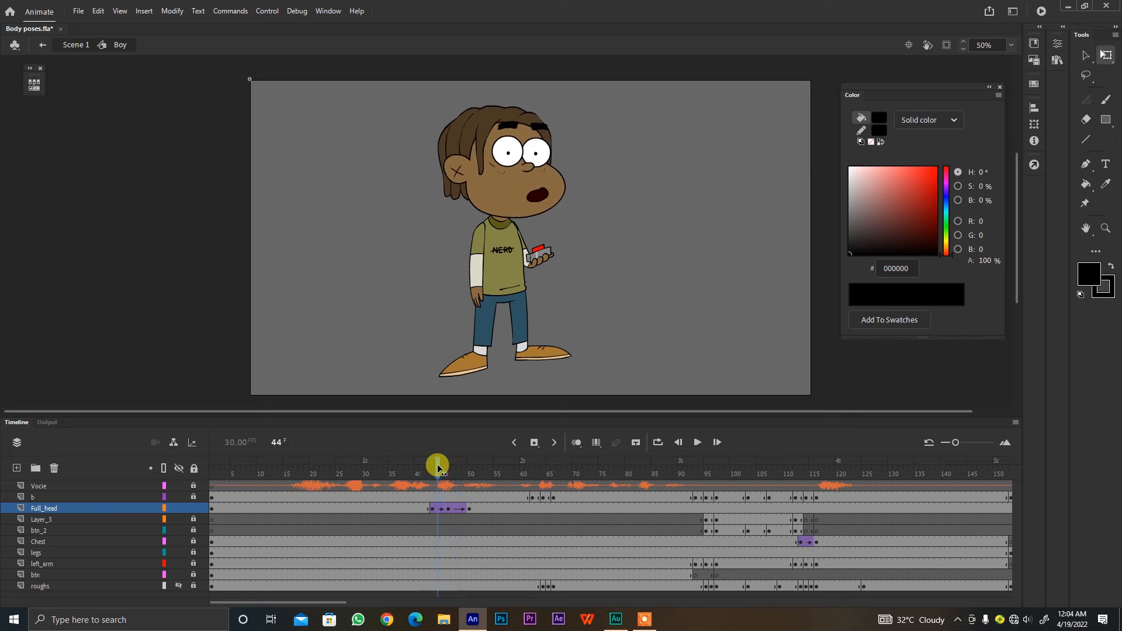
key(period)
key(period)
key(period)
key(period)
key(period)
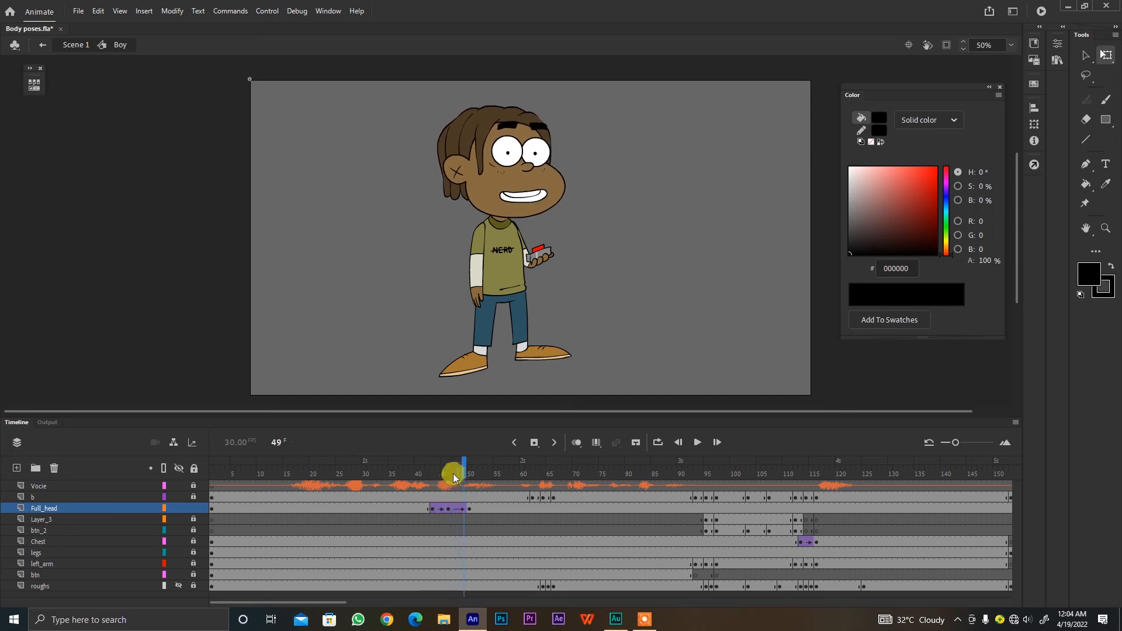
Step: Play the animation with the voice from about frame 13, and replay it from about frame 39
click(276, 466)
key(Return)
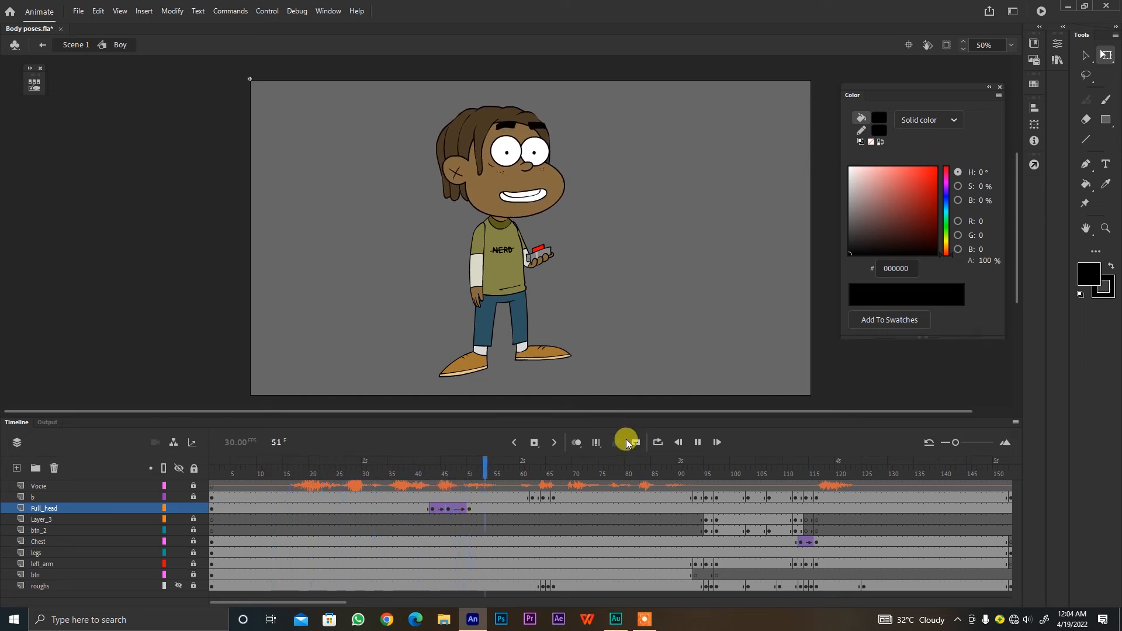
key(Return)
click(412, 470)
key(Return)
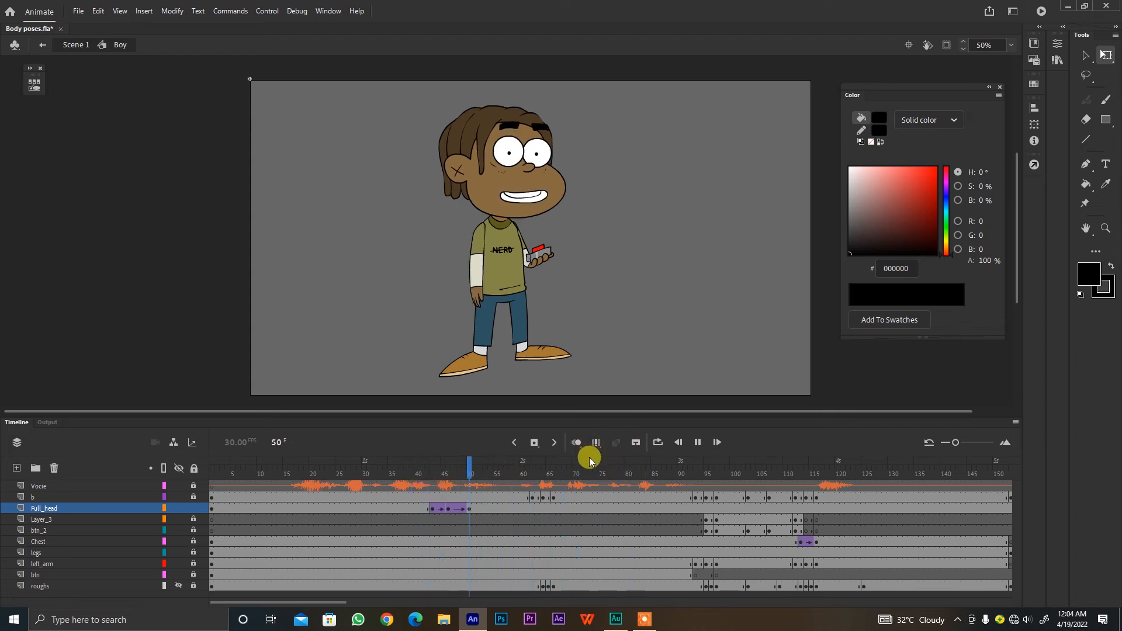
Step: Scrub between frames 61 and 67 for the next voice accent and add a Full_head keyframe at frame 63
drag(546, 465, 558, 464)
click(558, 161)
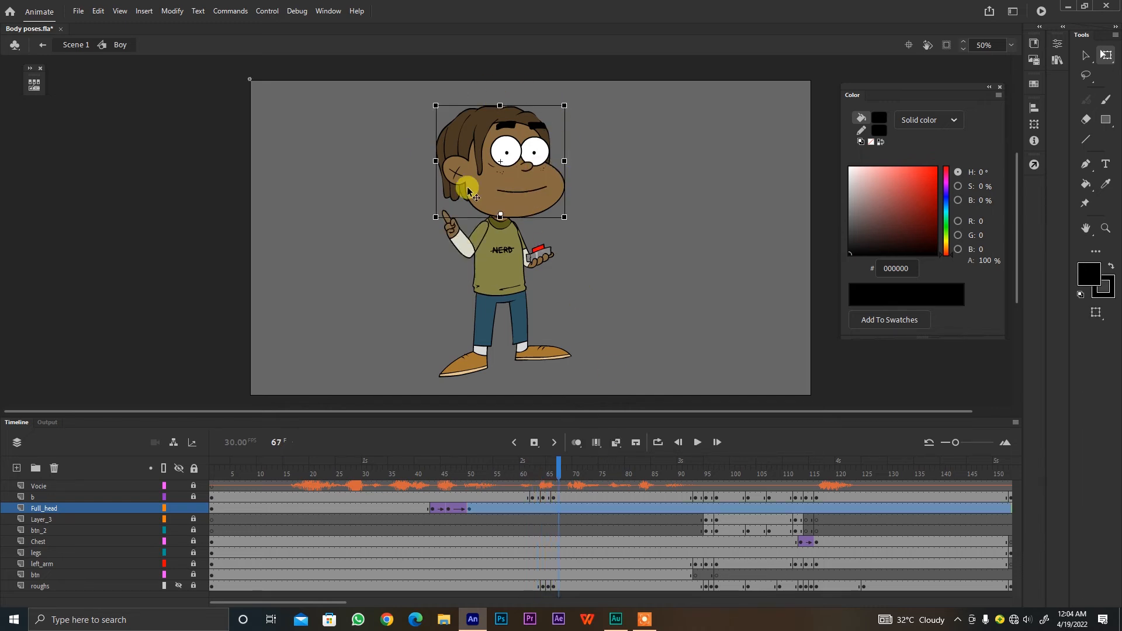
click(546, 469)
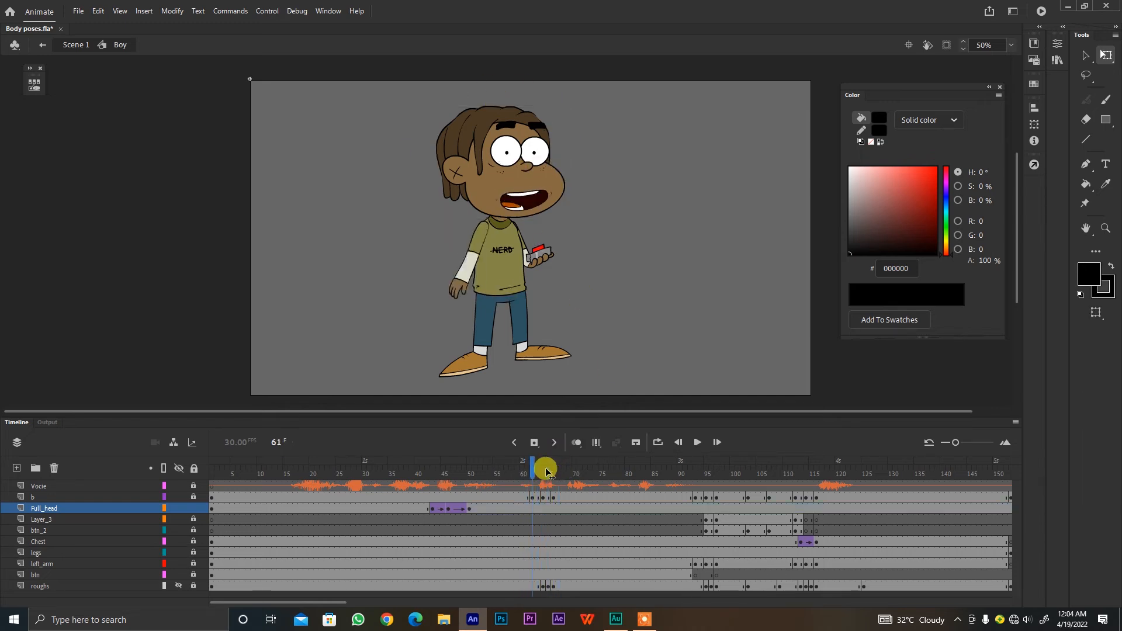
click(549, 511)
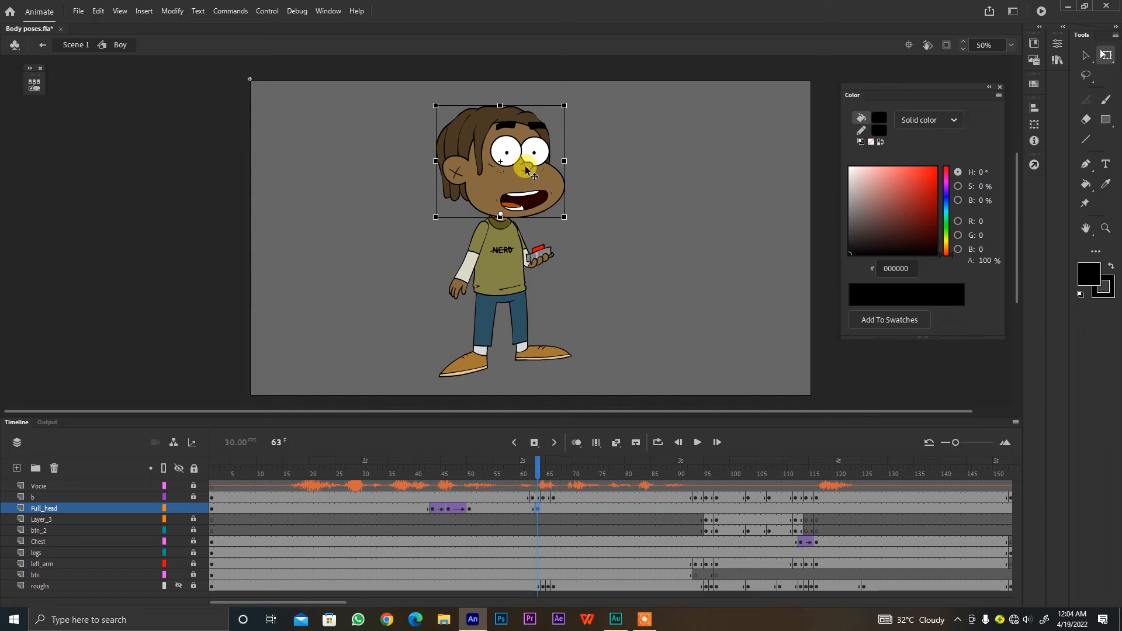
Step: Add a Full_head keyframe at frame 69 with the head tilted slightly counter-clockwise, and create a classic tween from frame 63
drag(555, 510, 570, 508)
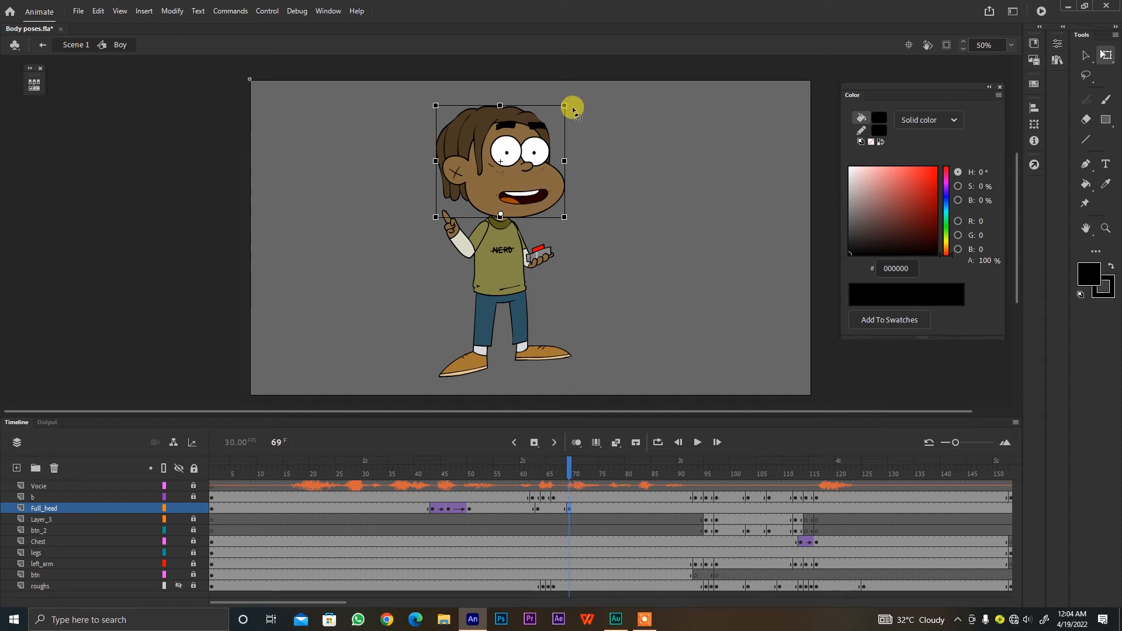
right_click(552, 509)
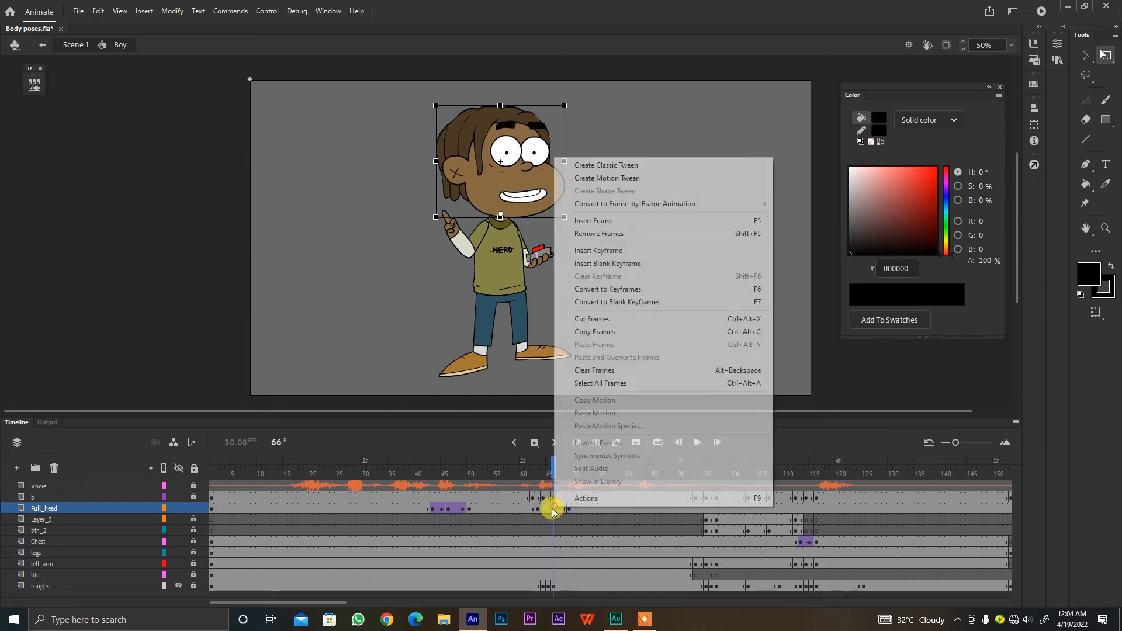
click(623, 167)
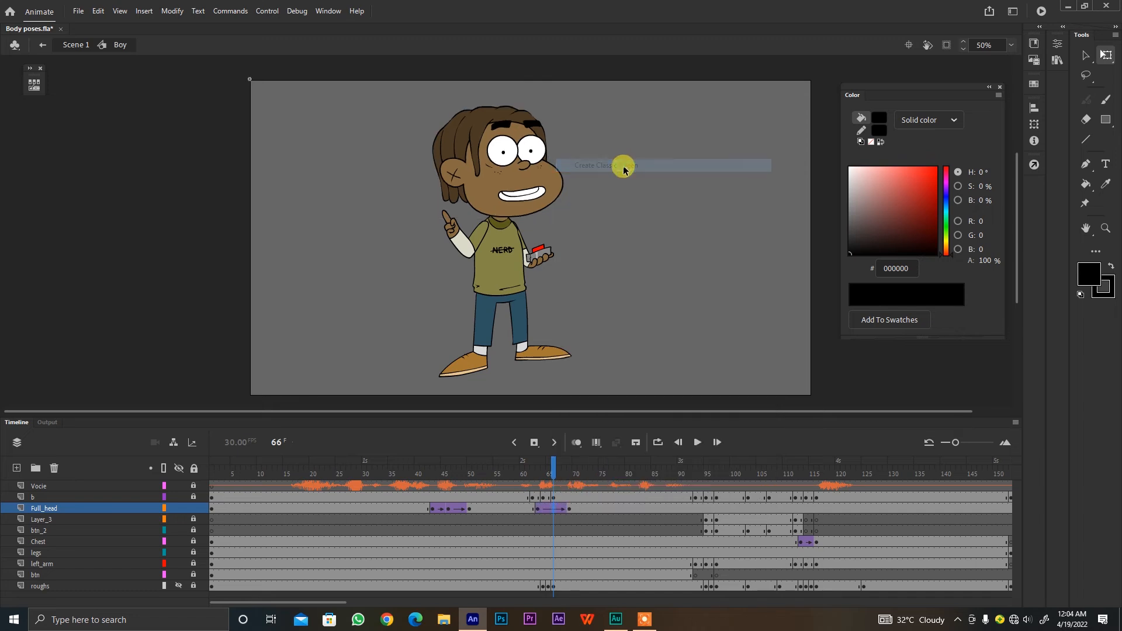
Step: Play and step through the Full_head tween between frames 63 and 69 and on to about frame 77
click(530, 460)
key(Return)
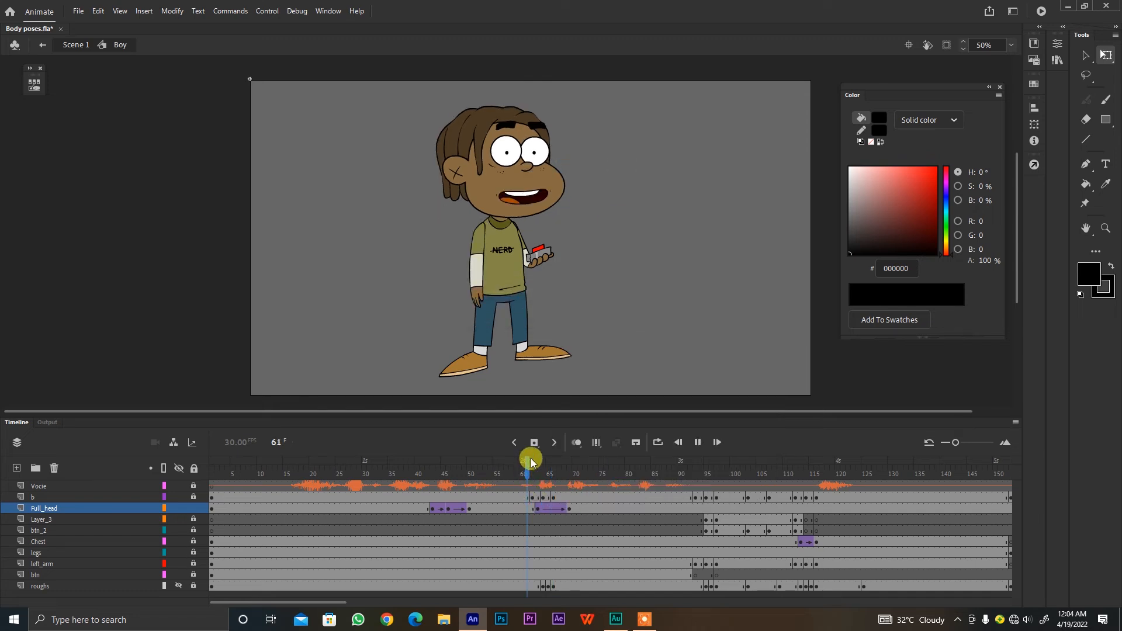
click(537, 465)
key(period)
key(period)
key(period)
key(period)
key(period)
key(period)
key(period)
key(period)
key(period)
key(period)
key(period)
key(period)
key(period)
key(period)
key(period)
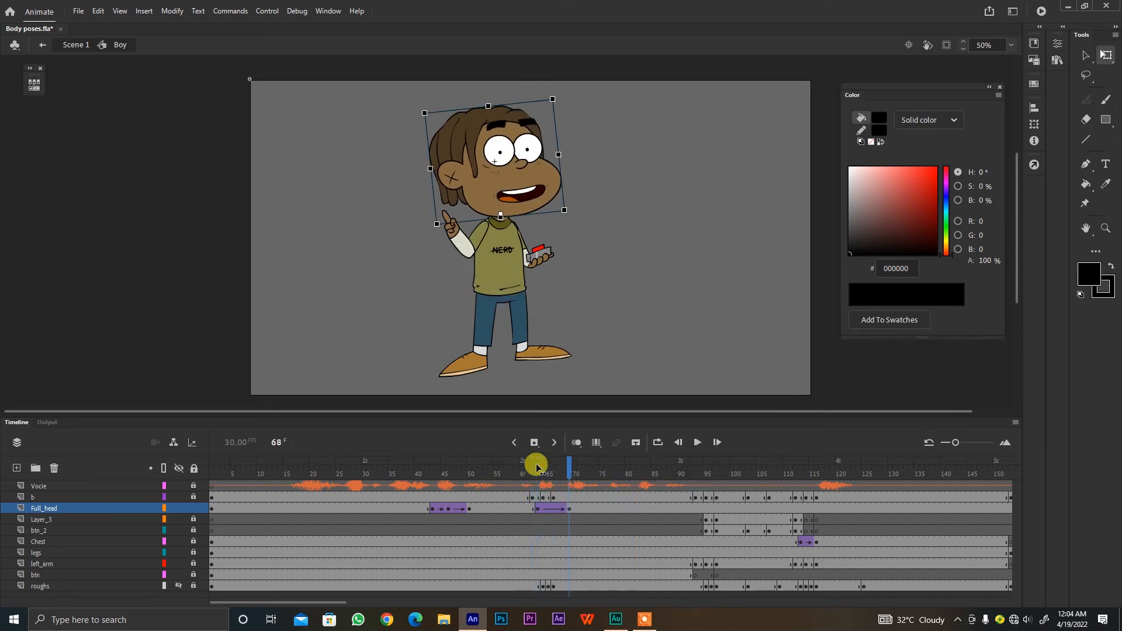
key(comma)
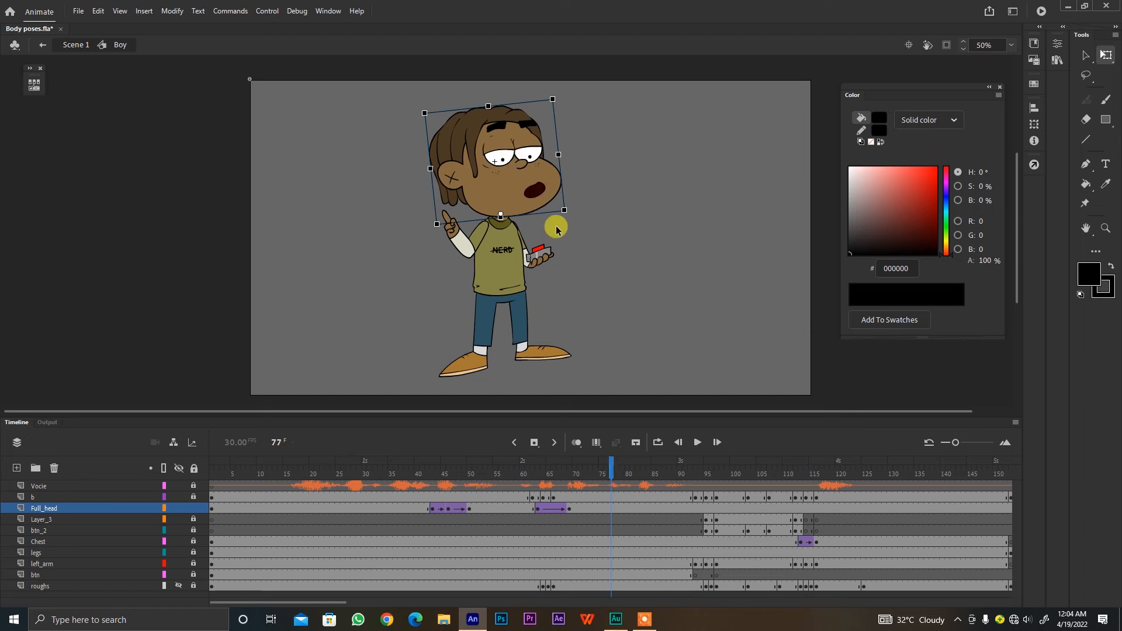
Step: Add keyframes to the Full_head layer at frames 76 and 82
click(612, 467)
key(period)
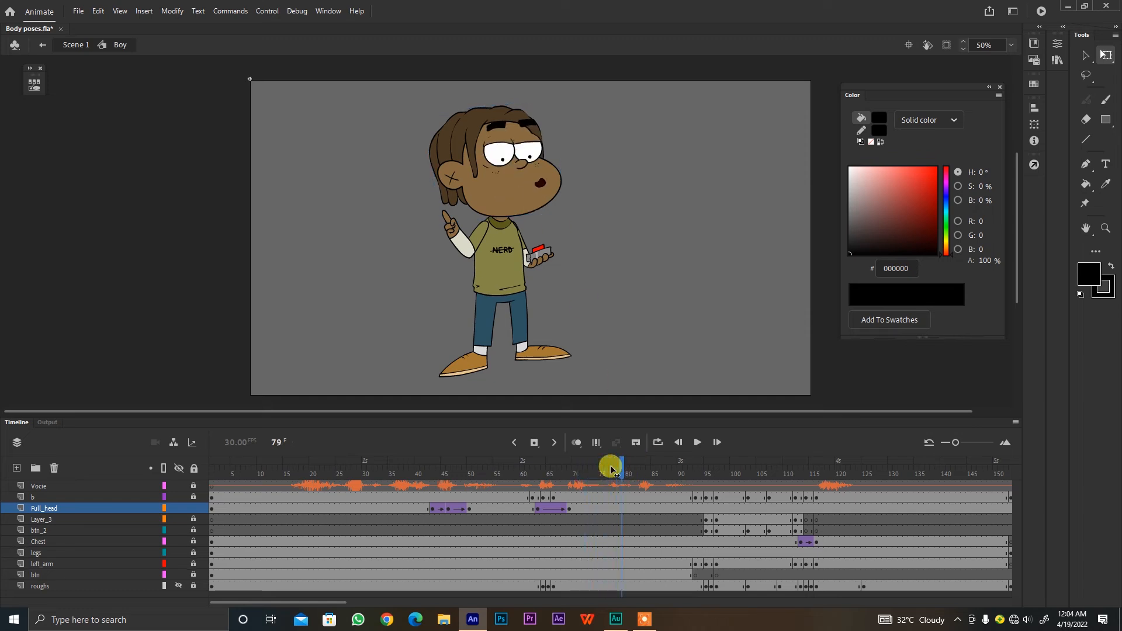
click(628, 508)
click(607, 508)
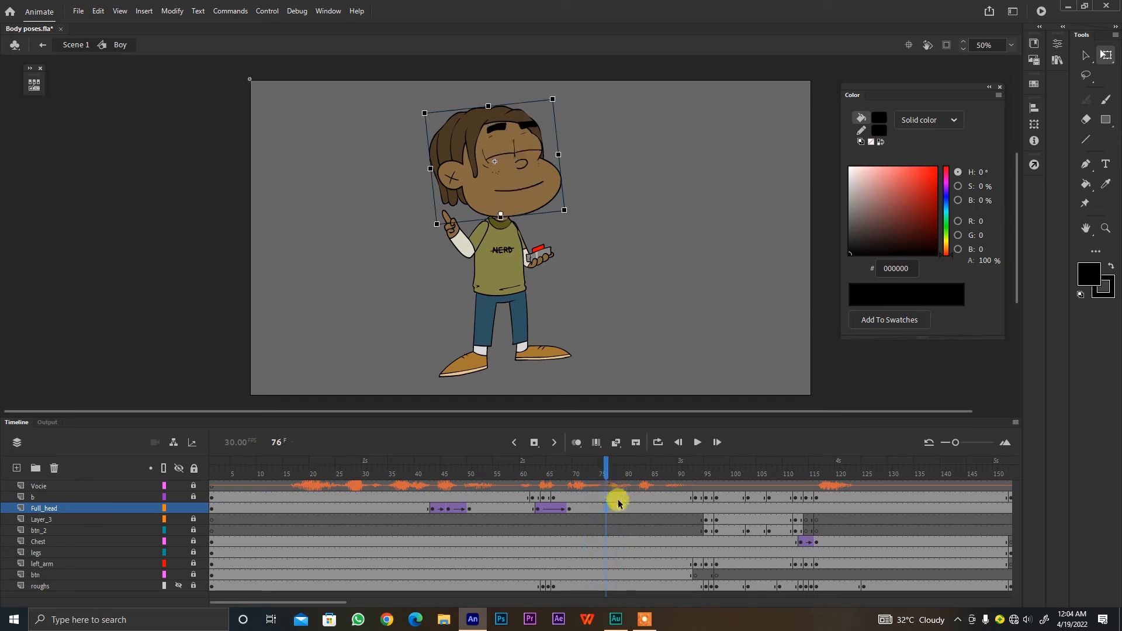
key(F6)
click(637, 509)
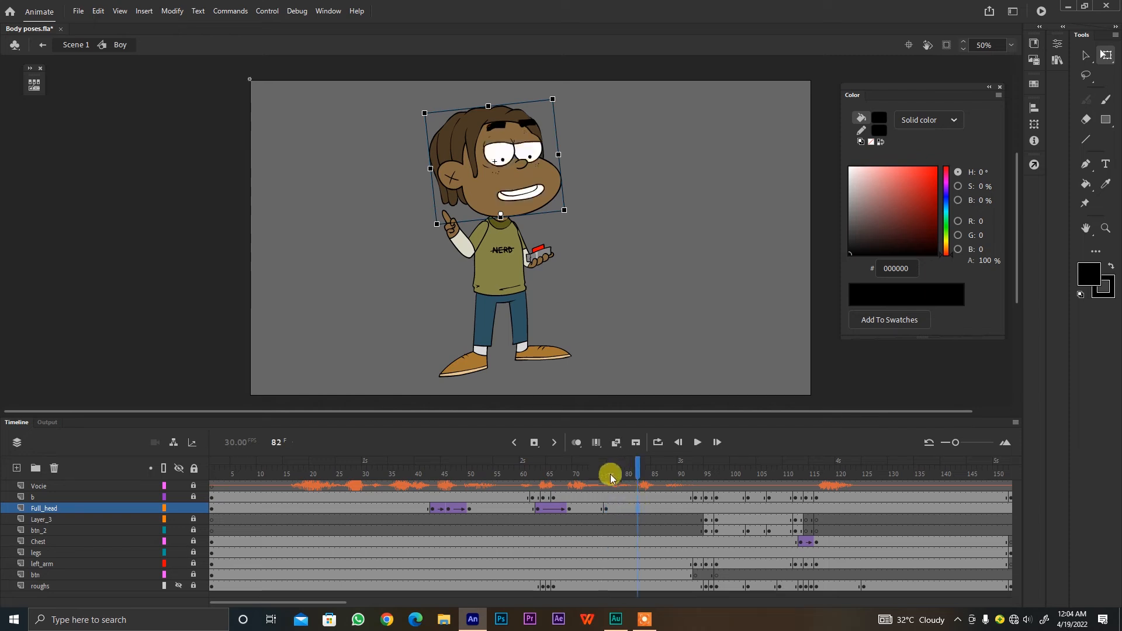
key(F6)
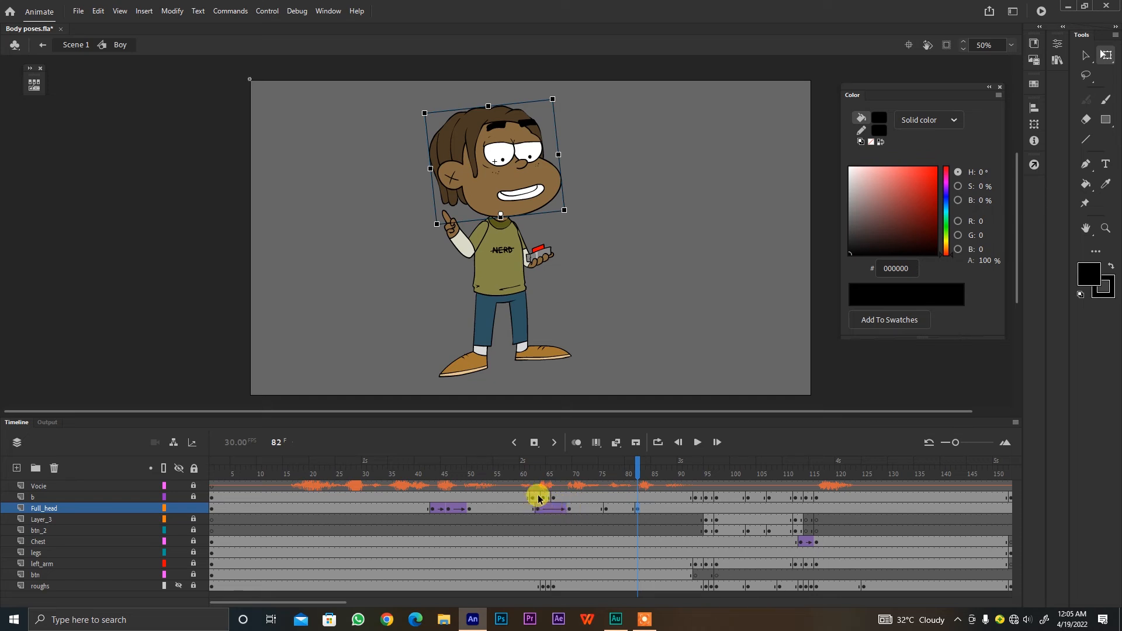
Step: Review the head movement in the Full_head tweens around frames 43 to 45 and 64 to 69
click(433, 508)
key(period)
key(period)
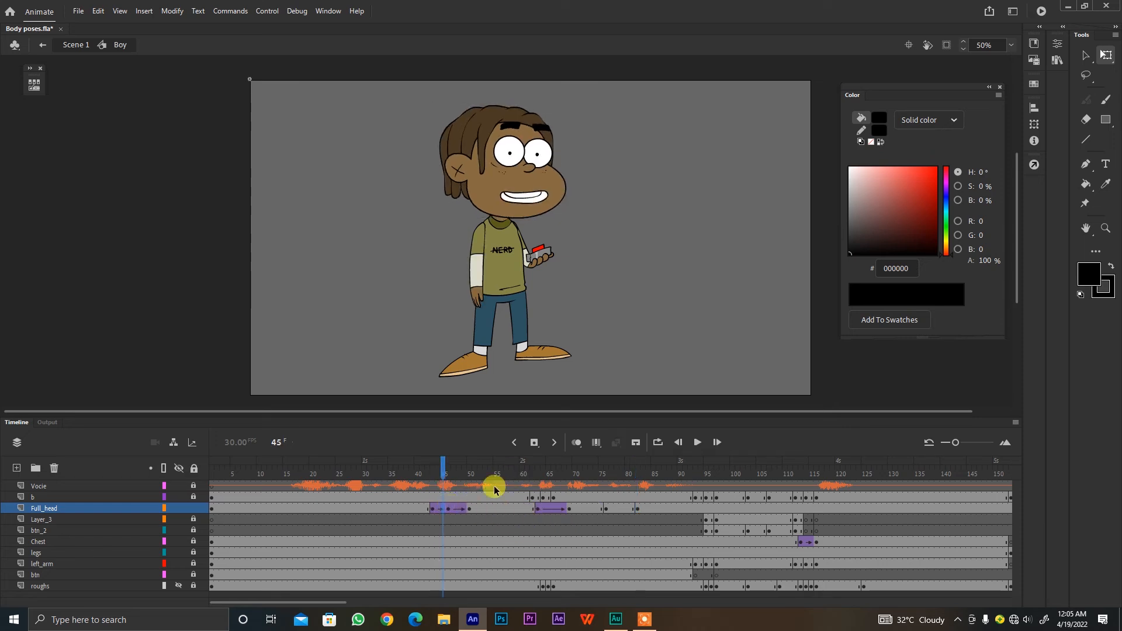
click(544, 508)
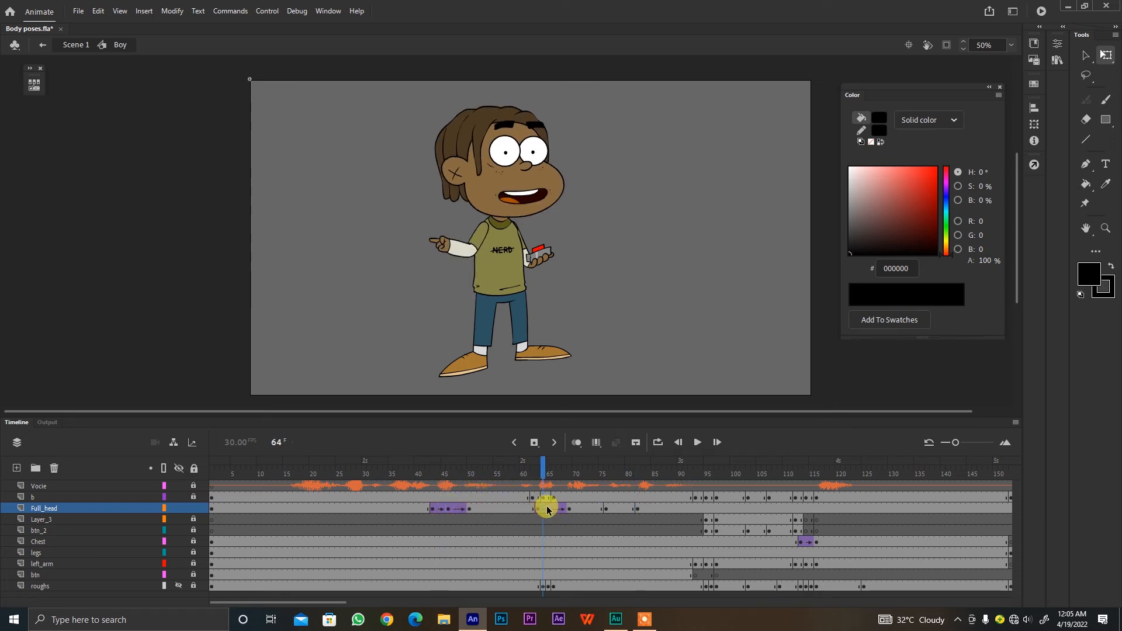
key(period)
key(period)
key(period)
click(569, 509)
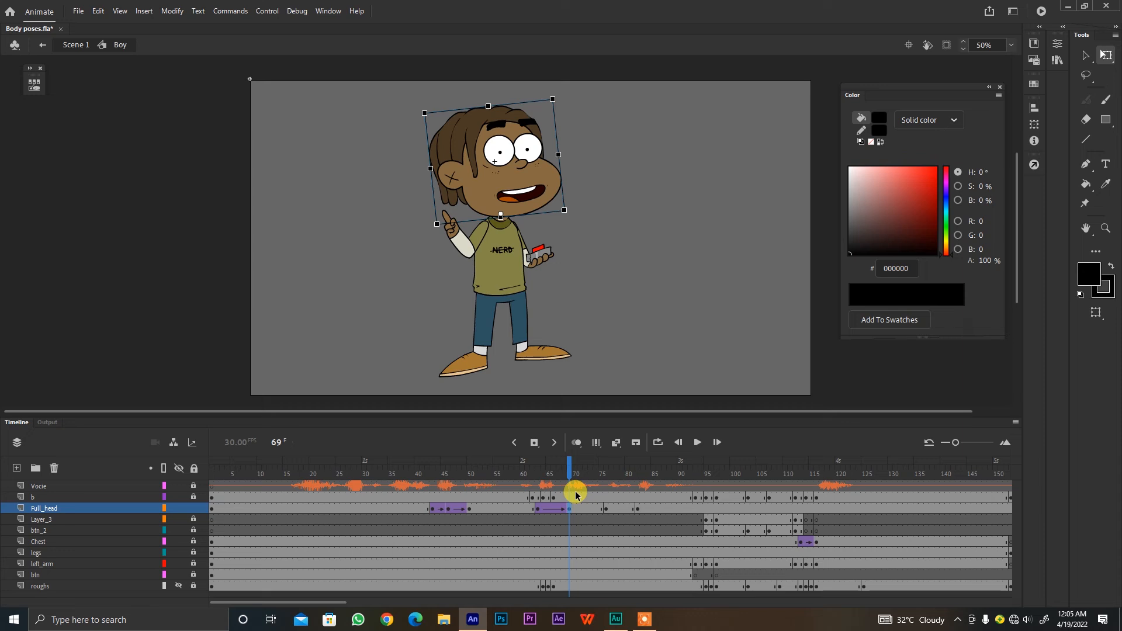
Step: Rotate the head clockwise on the Full_head keyframe at frame 82 and create a classic tween from frame 76
click(606, 508)
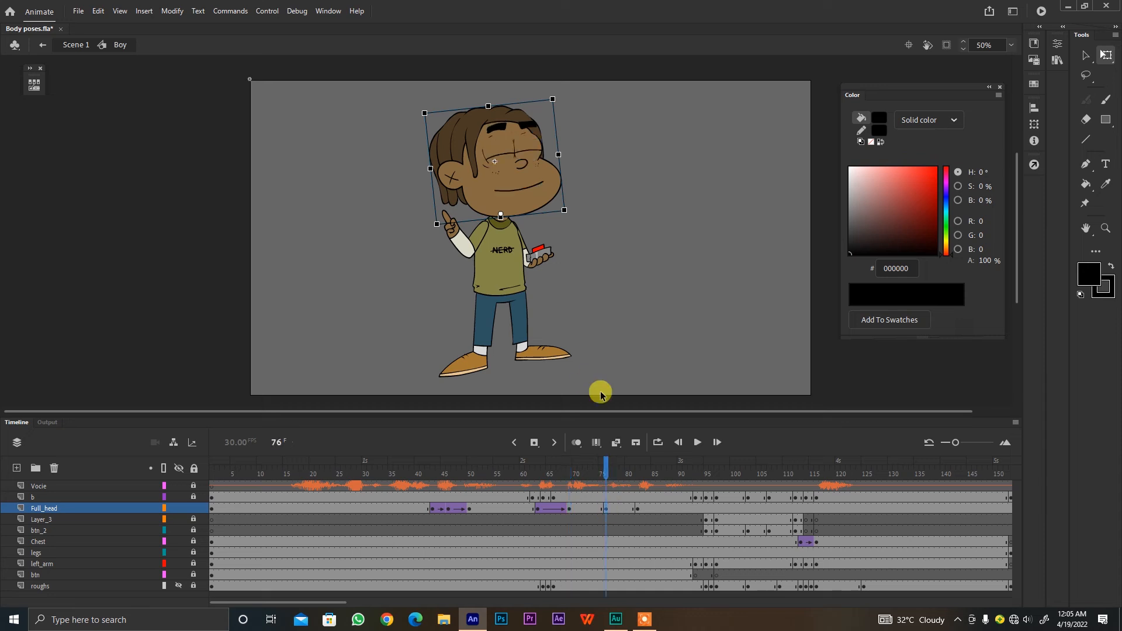
click(639, 507)
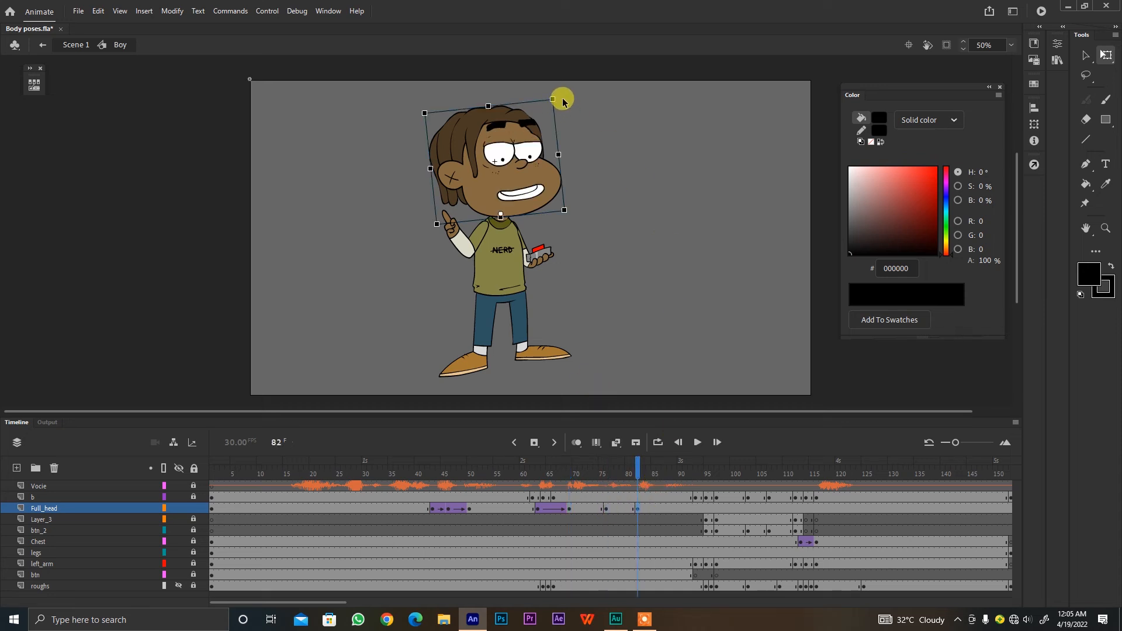
drag(561, 100, 562, 98)
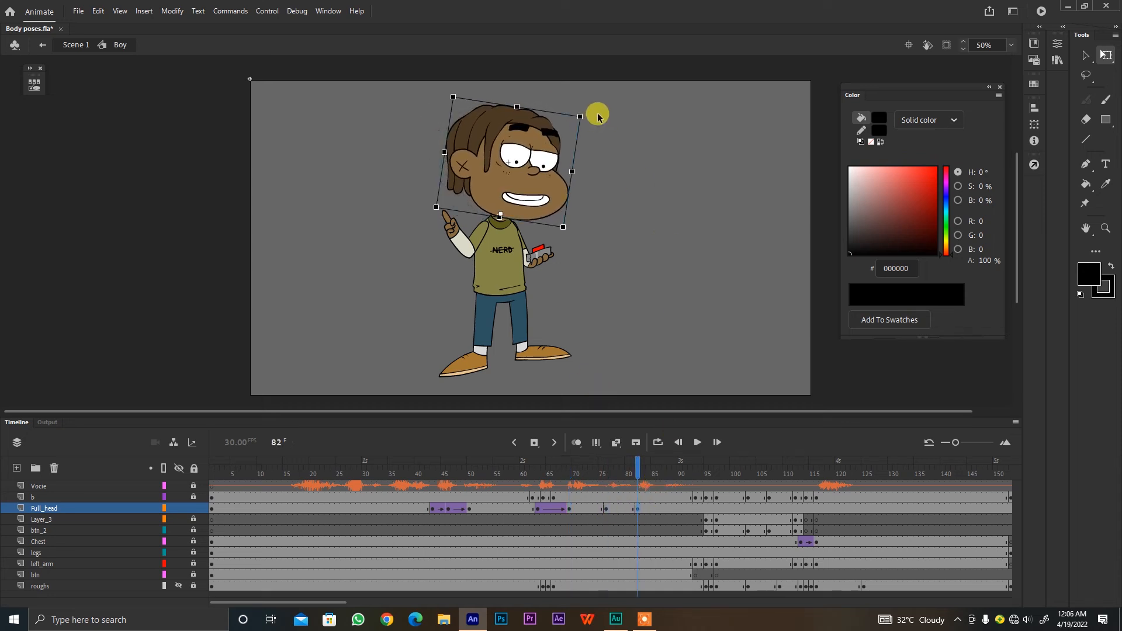
right_click(622, 512)
click(702, 166)
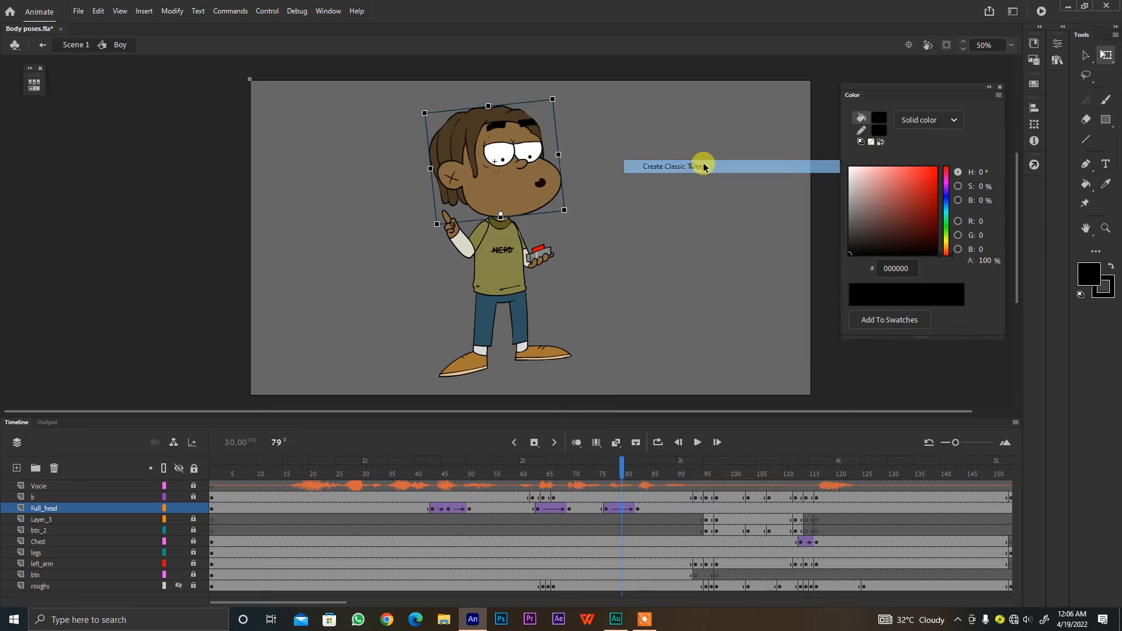
Step: Play on from frame 79 and step back and forth around frames 101 to 105 to check the button press
key(Return)
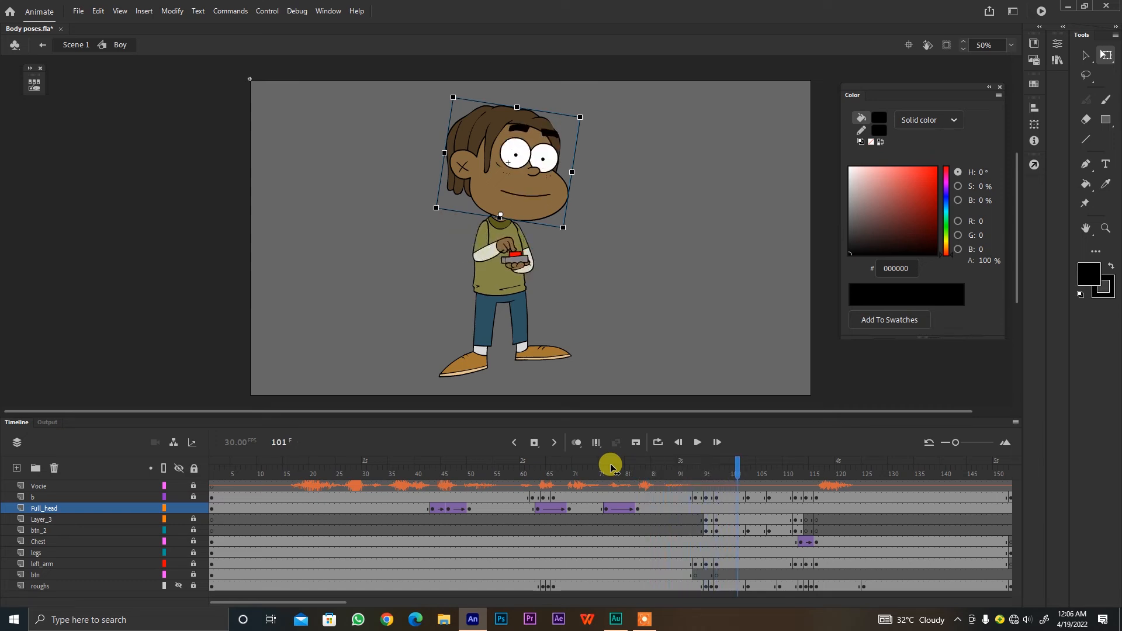
key(period)
key(period)
key(period)
key(period)
key(comma)
key(comma)
key(comma)
key(comma)
key(period)
key(period)
key(period)
key(period)
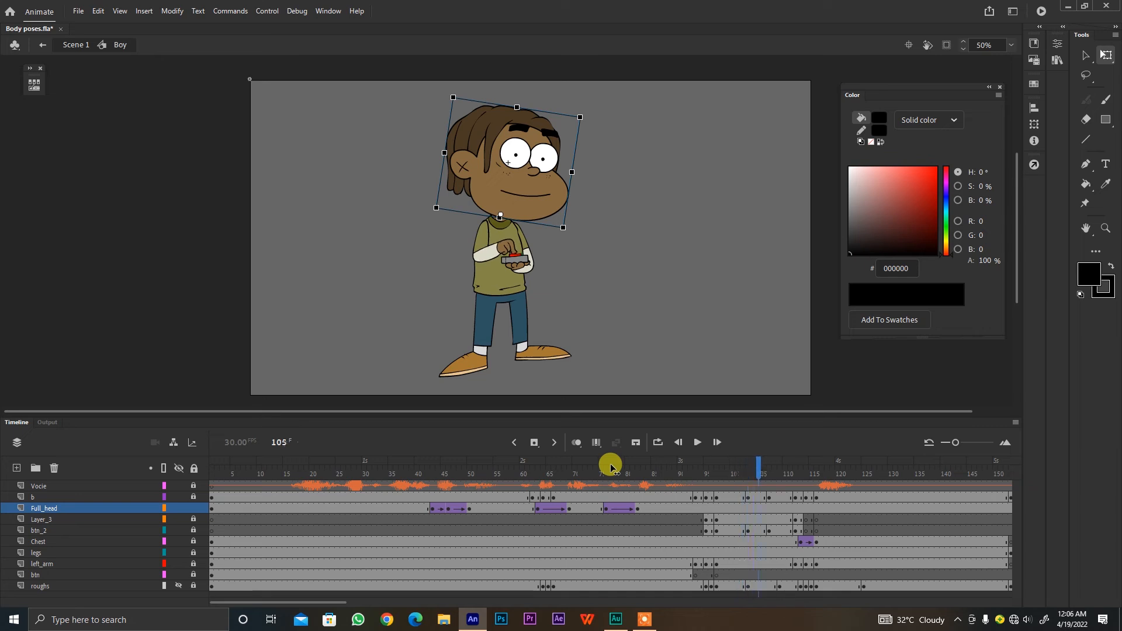
key(period)
Step: Step from about frame 102 to frame 114 to examine the head against the raised-arms pose
click(744, 473)
key(period)
key(period)
key(period)
key(period)
key(period)
key(period)
key(period)
key(period)
key(period)
key(period)
key(period)
key(period)
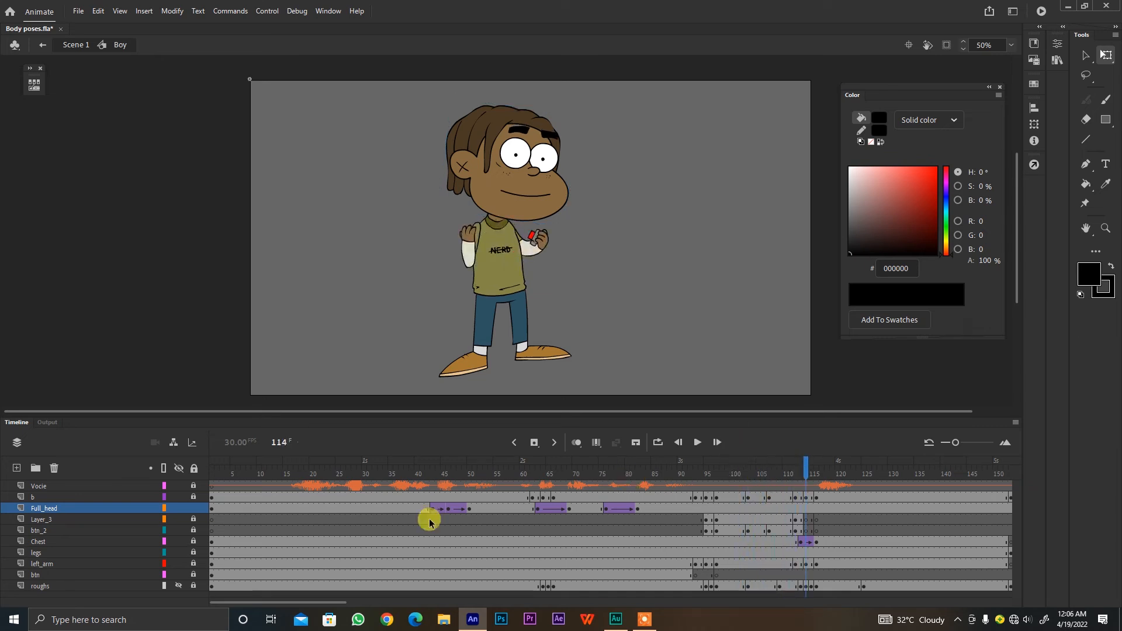
Step: Show the roughs layer and move it directly above the b layer
click(187, 586)
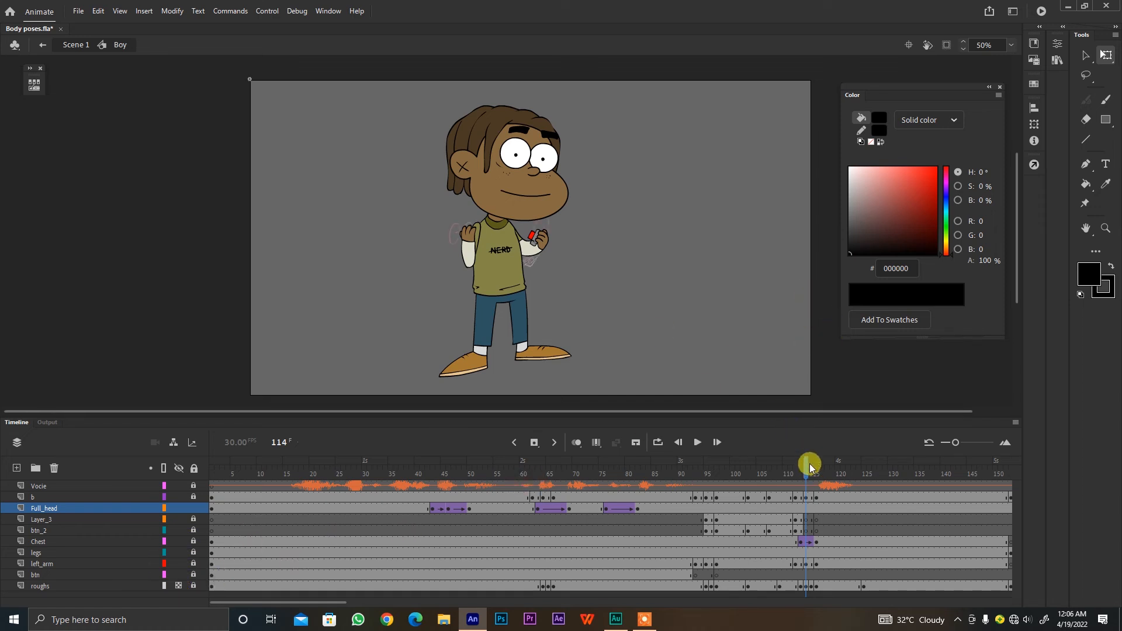
click(62, 586)
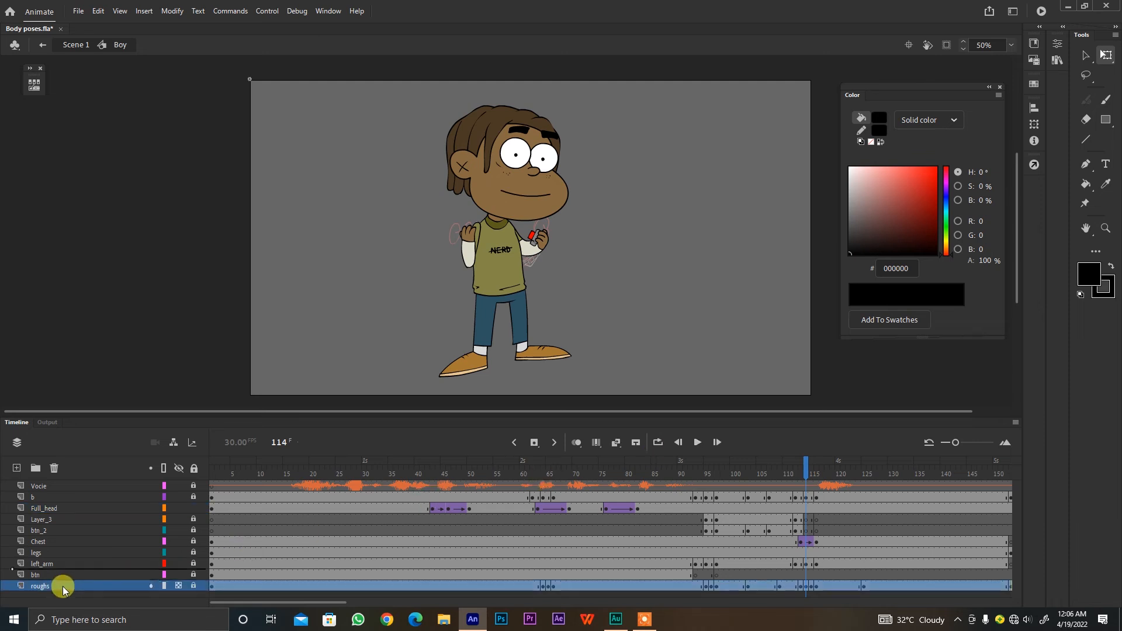
drag(62, 587, 115, 467)
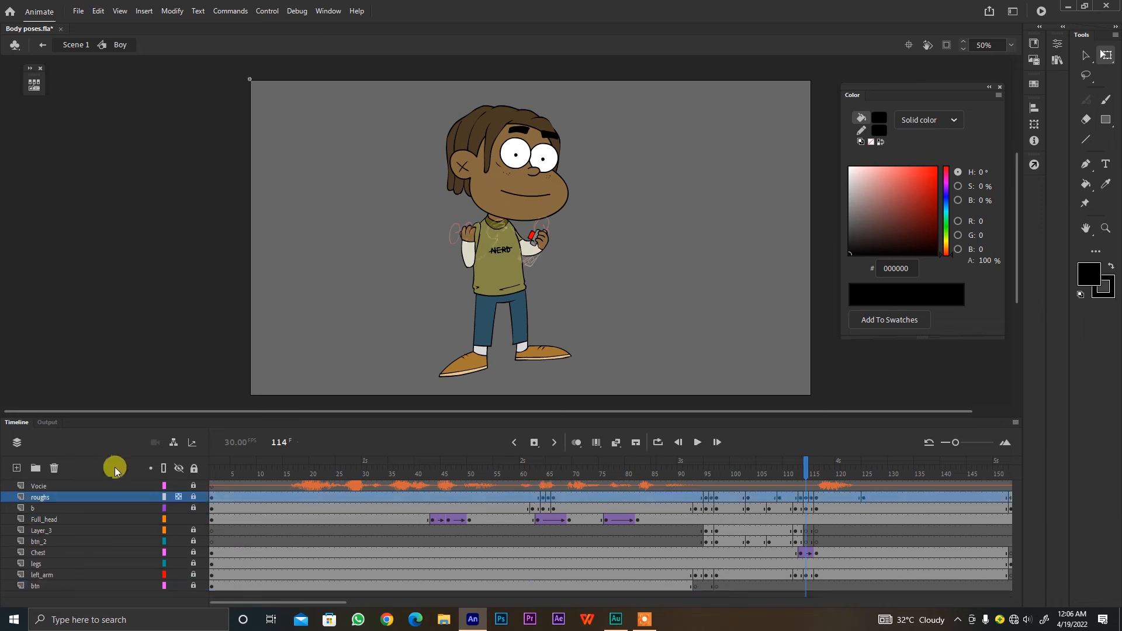
Step: Move the roughs layer to the end of the layer stack, beneath btn, and hide it
click(803, 472)
drag(803, 473, 803, 473)
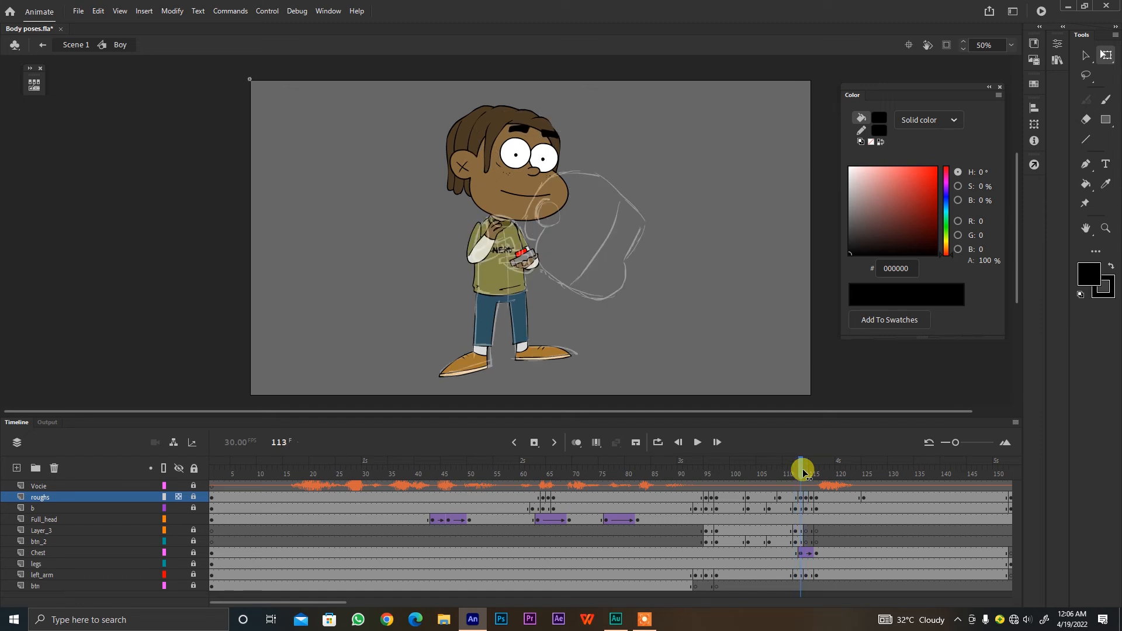
click(802, 519)
drag(799, 472, 800, 472)
key(comma)
key(comma)
key(comma)
key(comma)
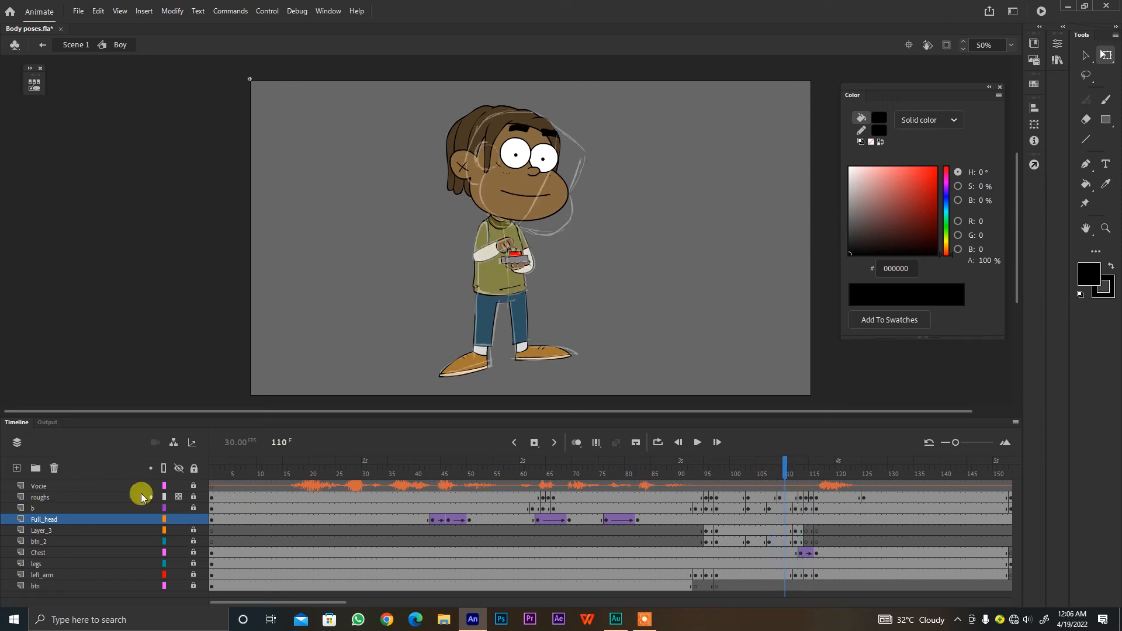
drag(51, 501, 60, 585)
click(179, 586)
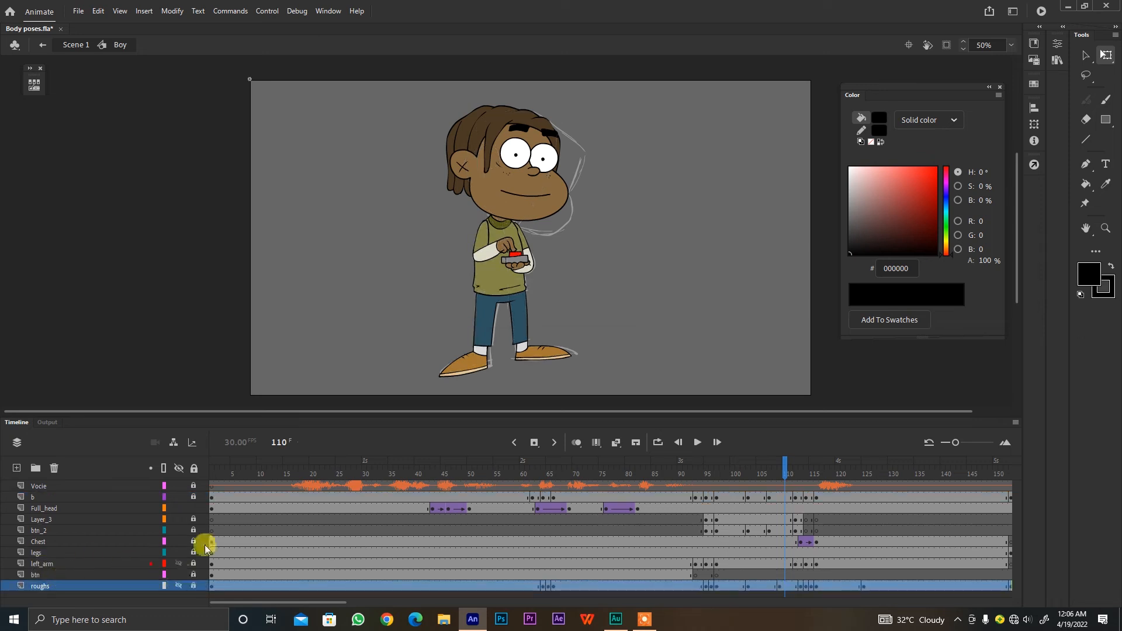
Step: Step back and forth through the frames around 105 to 113 to examine the transition from button press to raised arms
click(782, 476)
key(comma)
key(comma)
key(comma)
key(period)
key(period)
key(period)
key(period)
key(period)
key(period)
key(period)
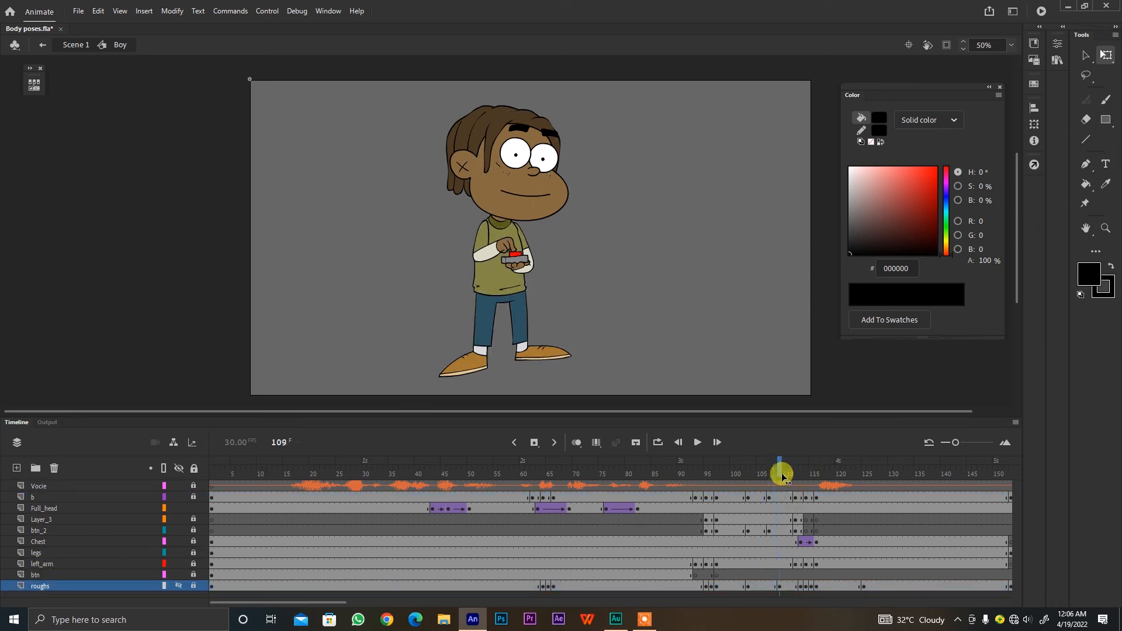
key(comma)
key(comma)
key(comma)
key(comma)
key(comma)
key(comma)
key(comma)
key(comma)
key(comma)
key(period)
key(period)
key(period)
key(period)
key(period)
key(period)
key(period)
key(period)
key(period)
key(period)
key(period)
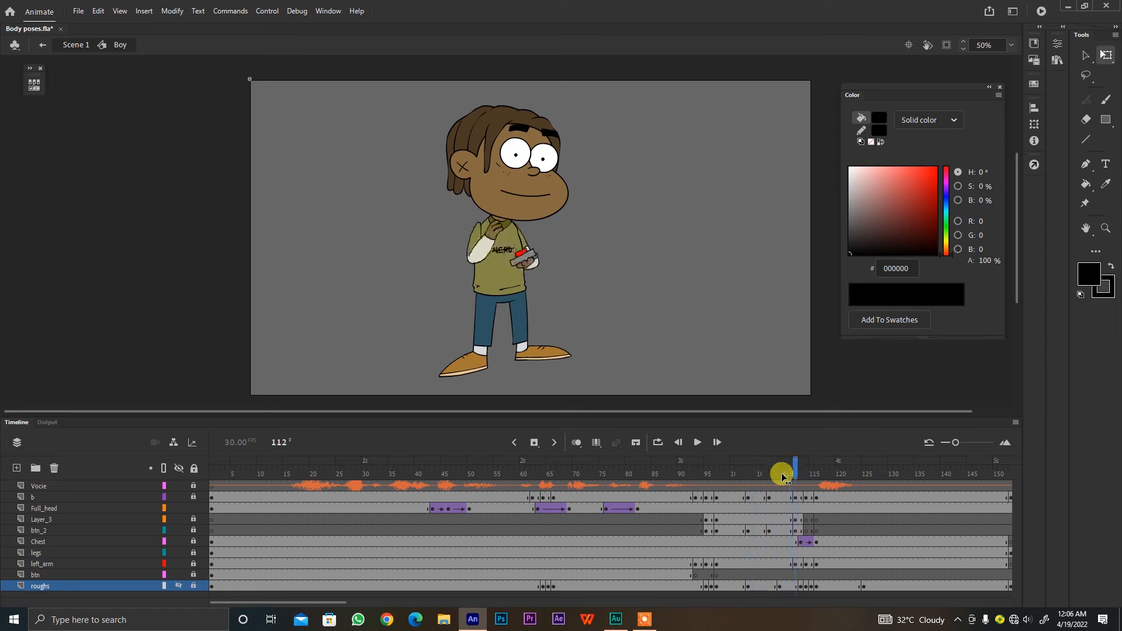
key(comma)
key(comma)
key(comma)
key(comma)
key(comma)
key(comma)
key(period)
key(period)
key(period)
key(period)
key(comma)
Step: Shift the starting keyframe of the Chest tween earlier, to frame 111
click(799, 542)
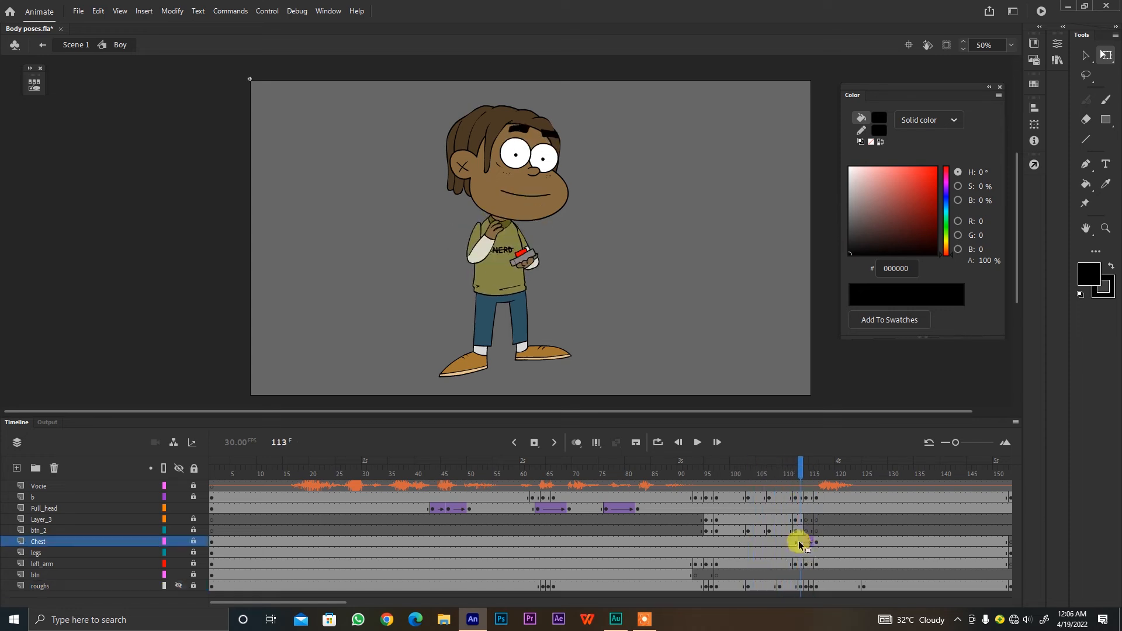
drag(800, 543, 796, 543)
mouse_move(796, 475)
mouse_down()
mouse_move(807, 474)
mouse_move(796, 465)
mouse_up()
click(795, 543)
Step: Step back before the chest move and play the animation to check the new timing
key(comma)
key(comma)
key(comma)
key(comma)
key(comma)
key(comma)
key(comma)
key(comma)
key(comma)
key(comma)
key(comma)
key(comma)
key(comma)
key(comma)
key(comma)
key(Return)
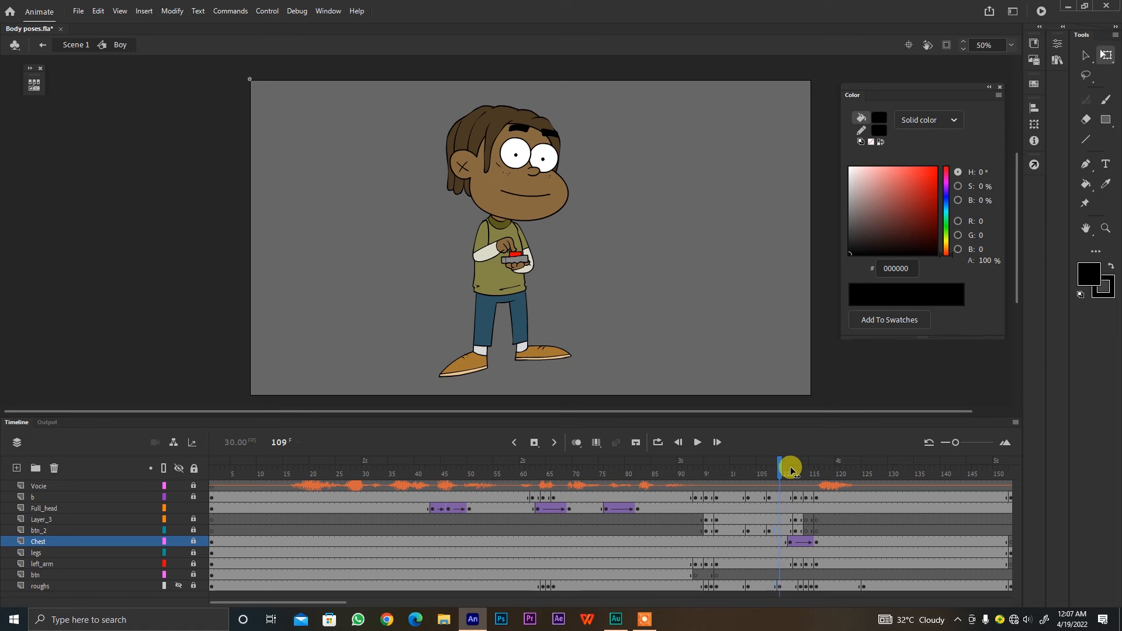
Step: Insert a keyframe on the Full_head layer at frame 110
click(787, 508)
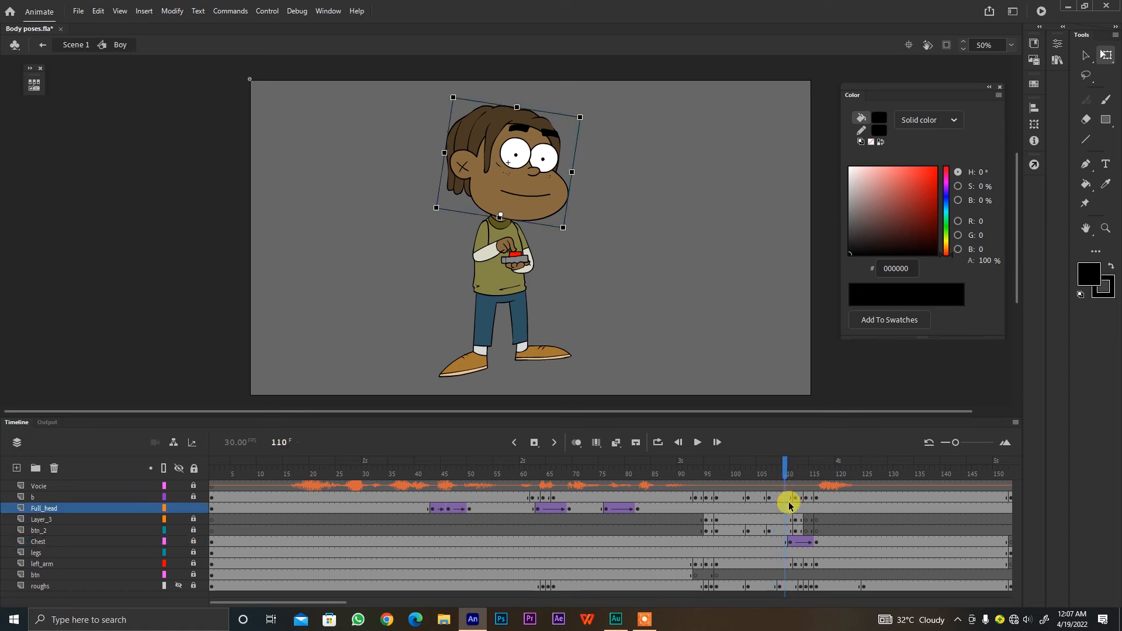
drag(794, 503, 784, 511)
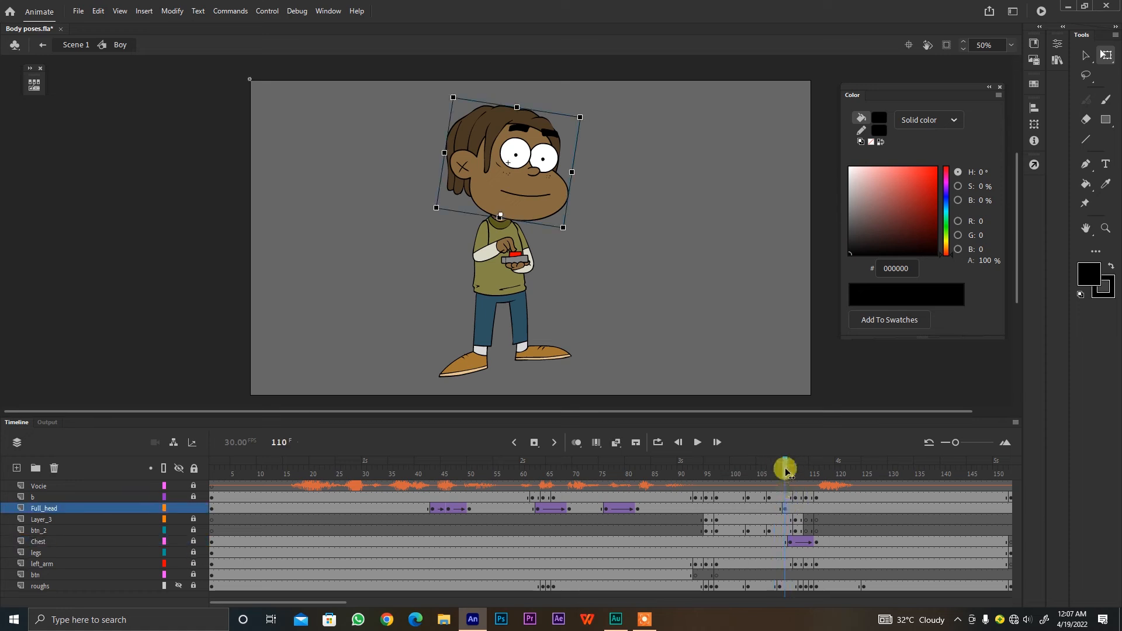
Step: Show the roughs layer again with its head sketch at frame 125
key(period)
key(period)
key(period)
key(period)
key(period)
key(period)
key(period)
key(period)
key(period)
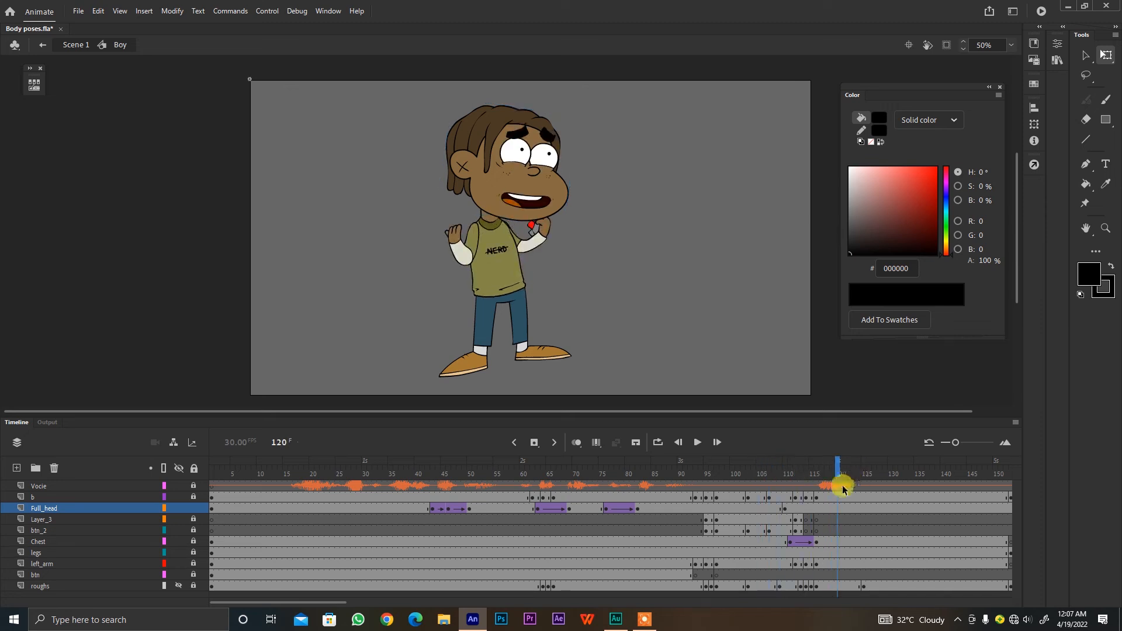
key(period)
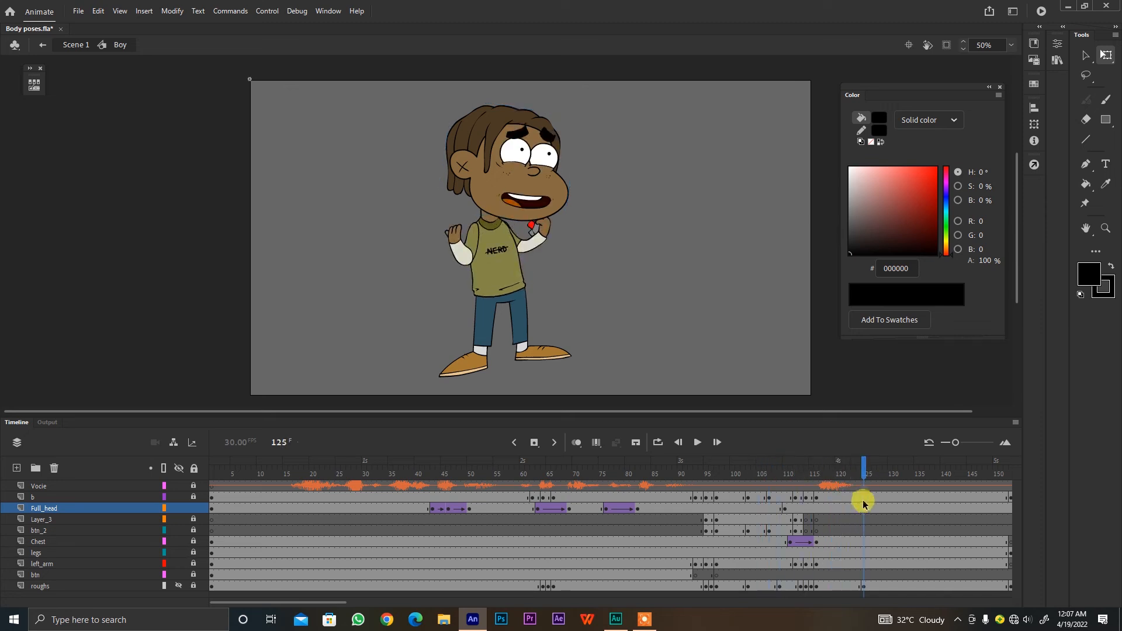
click(864, 584)
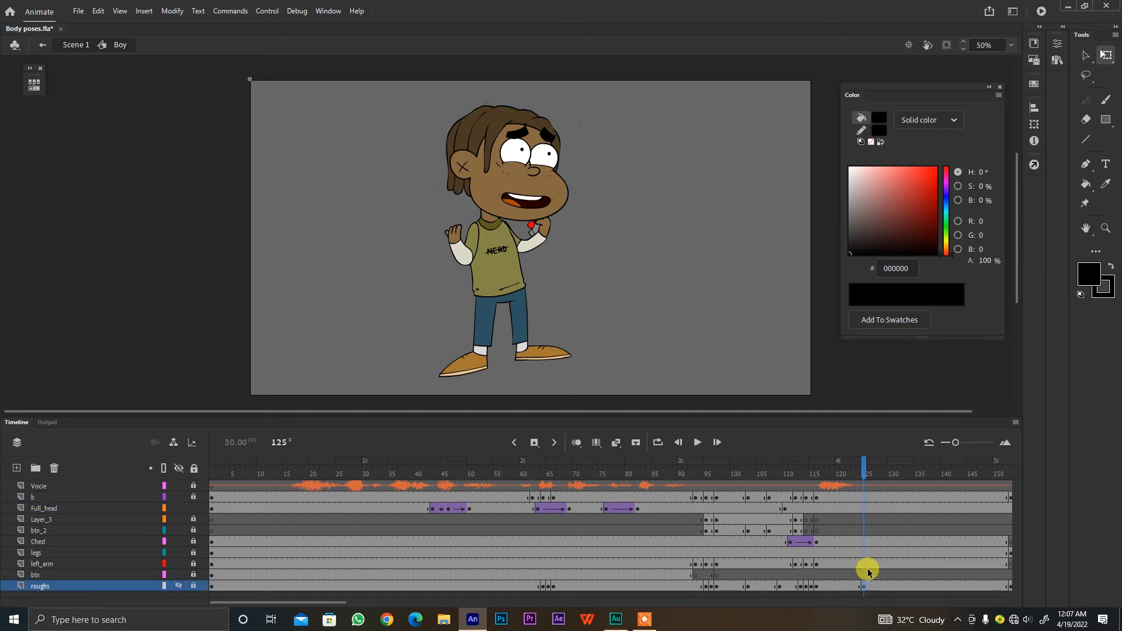
click(179, 586)
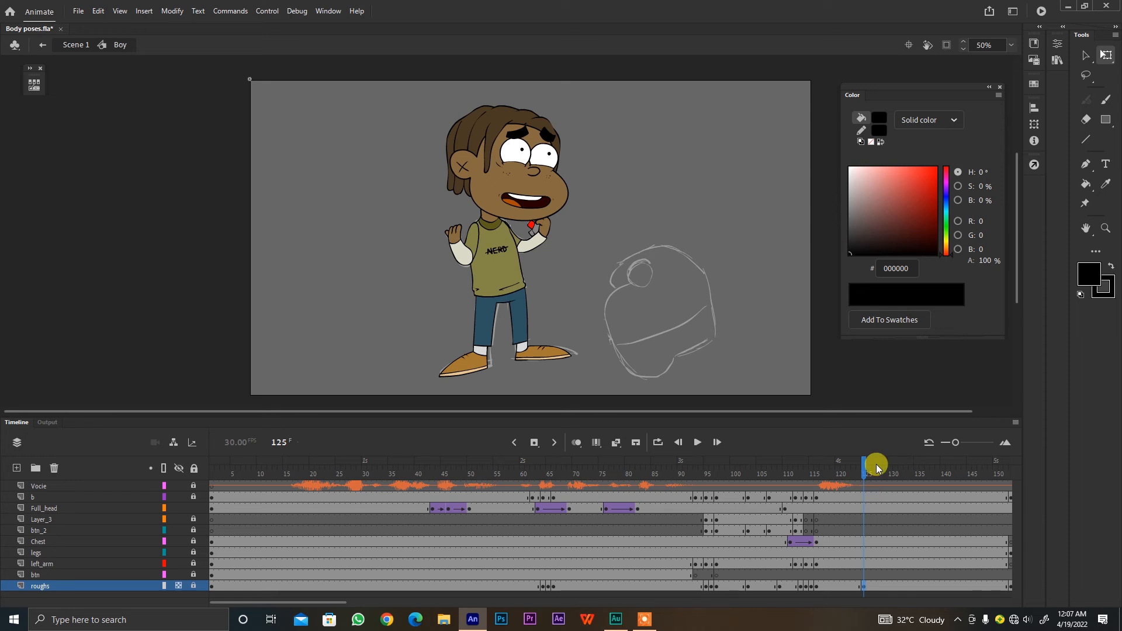
Step: Insert a Full_head keyframe at frame 125, then move and rotate the head clockwise onto the rough
click(871, 512)
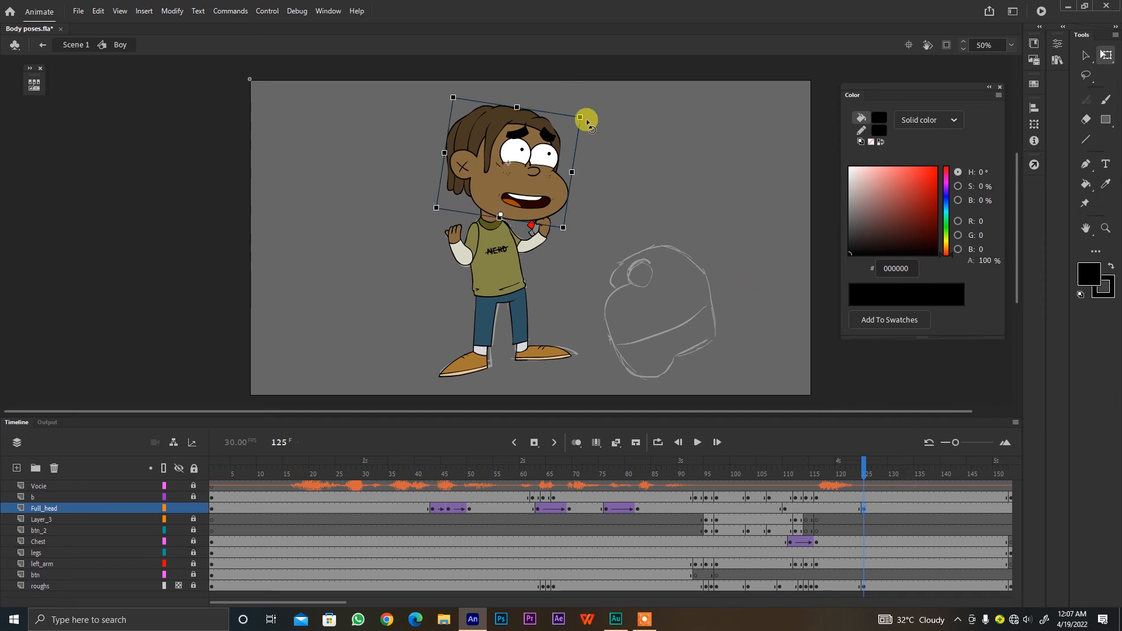
drag(586, 117, 730, 352)
drag(668, 330, 681, 326)
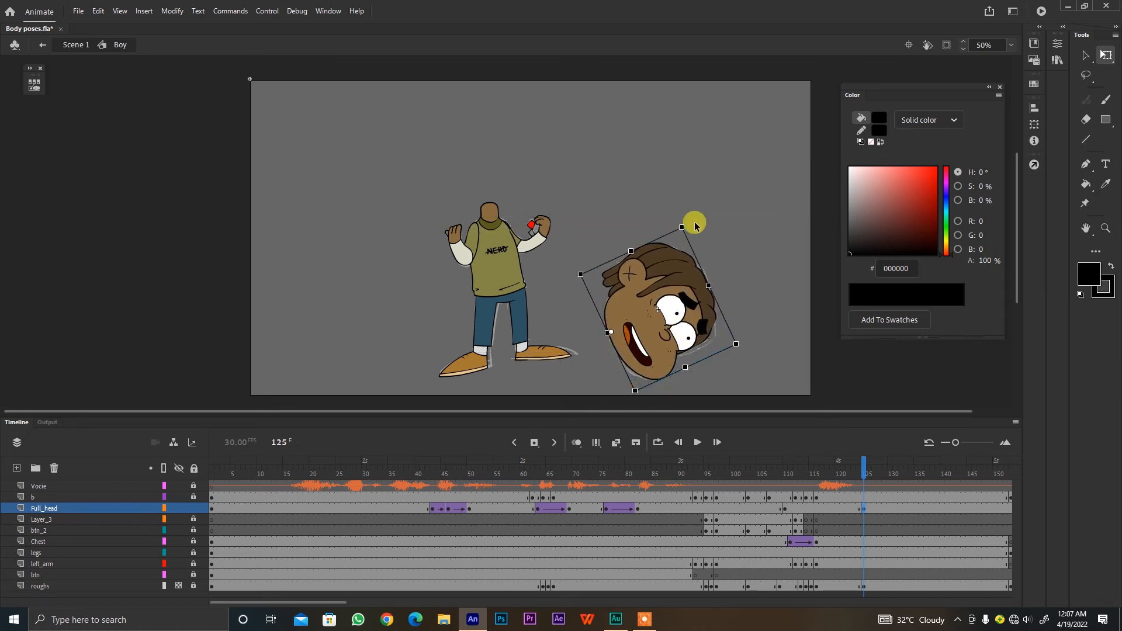
drag(688, 223, 692, 227)
drag(697, 317, 701, 268)
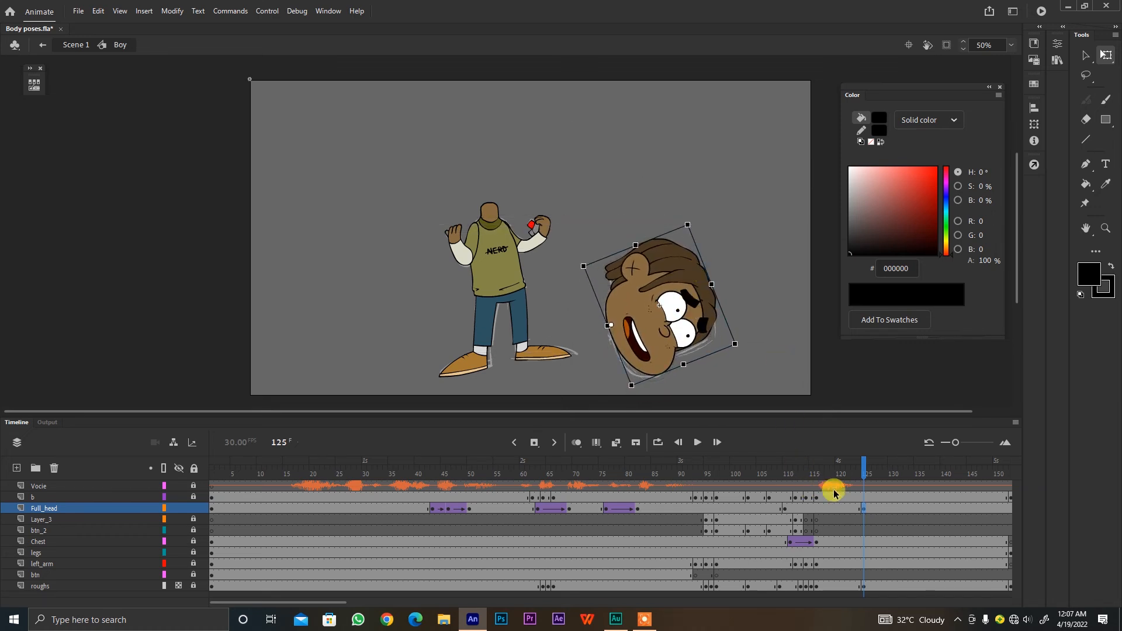
Step: Create a classic tween between the Full_head keyframes at frames 110 and 125 and play it back
right_click(839, 508)
click(921, 167)
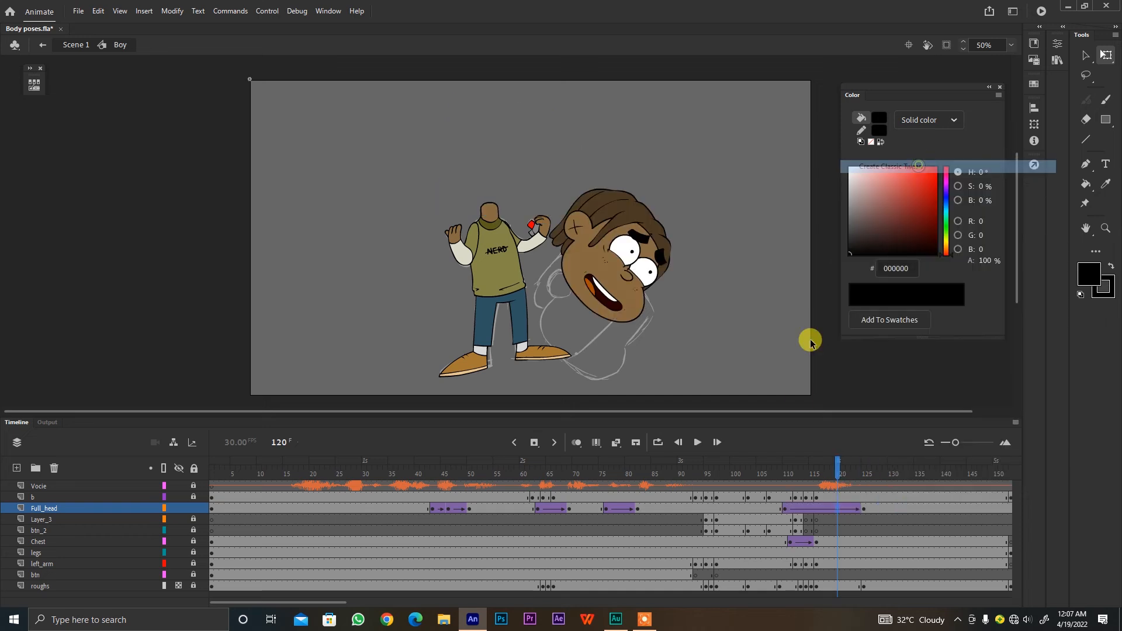
key(Return)
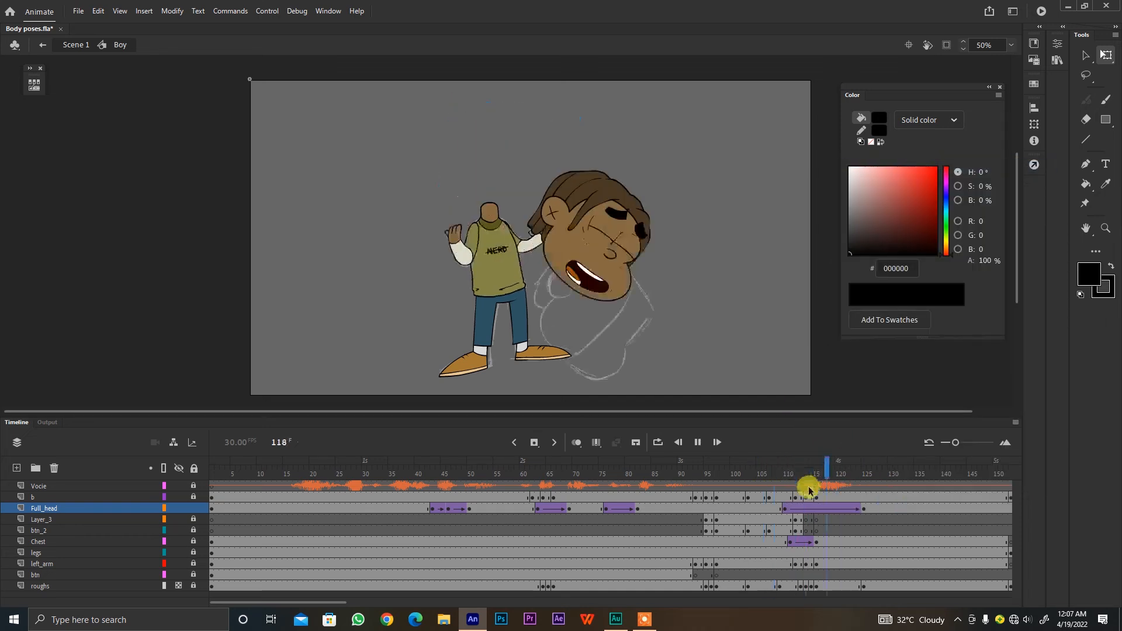
Step: Step and scrub between about frames 109 and 124 to compare the tweened head with the rough poses
click(816, 475)
key(period)
key(period)
key(period)
key(period)
key(period)
key(period)
key(period)
key(period)
key(period)
key(period)
key(period)
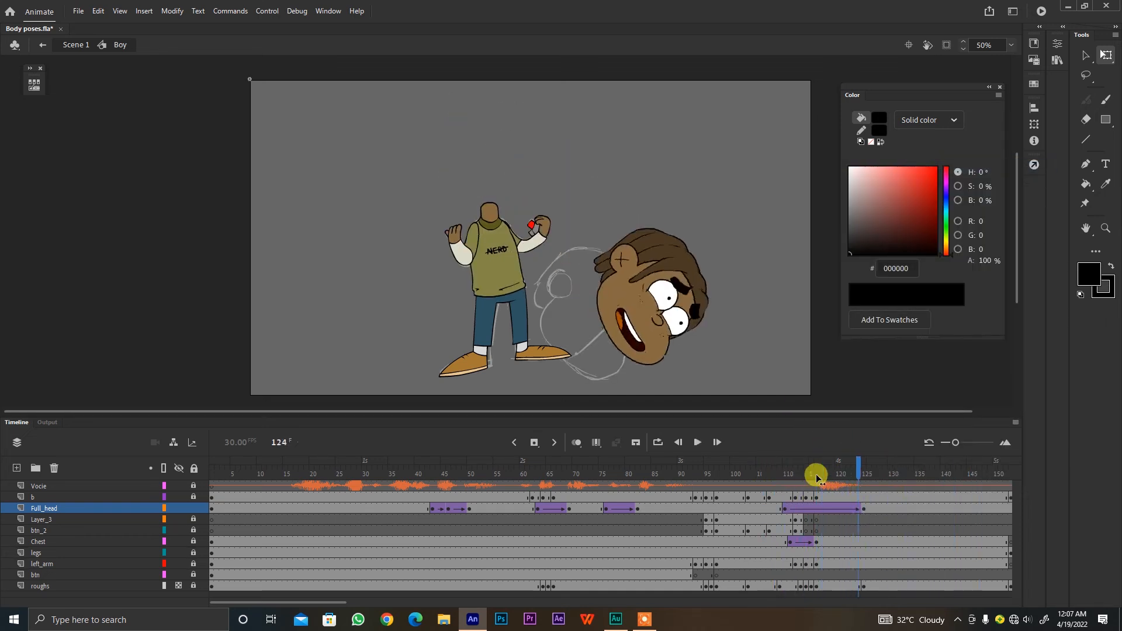
key(comma)
key(comma)
key(comma)
key(comma)
key(comma)
key(comma)
key(comma)
key(comma)
key(comma)
key(comma)
key(comma)
key(comma)
key(comma)
key(comma)
key(comma)
key(comma)
key(period)
key(period)
key(period)
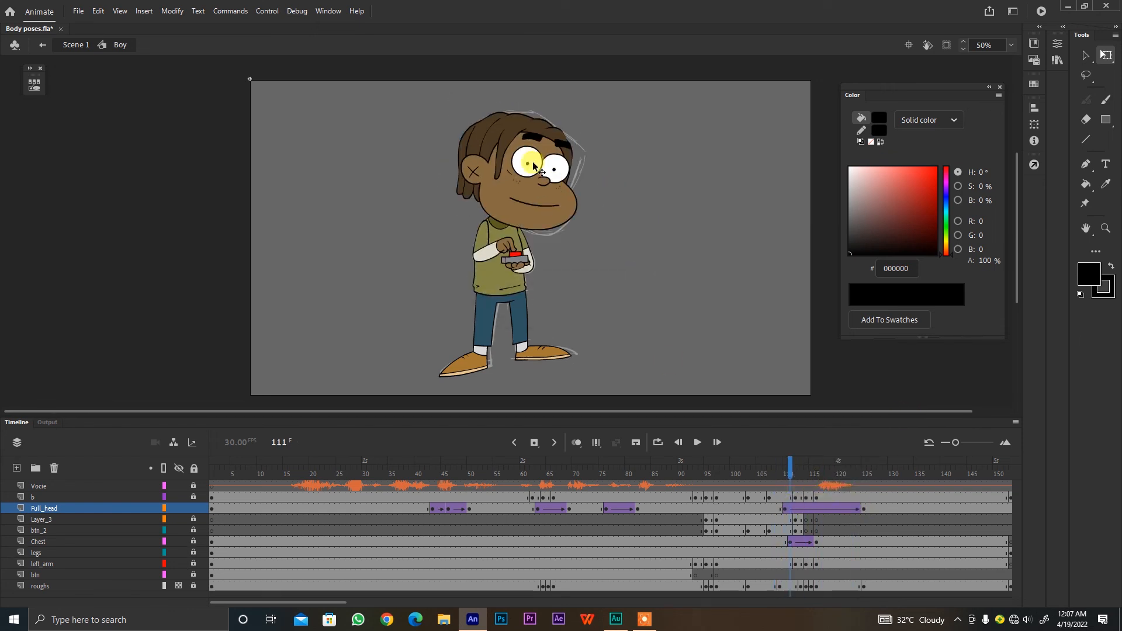
drag(783, 472, 853, 471)
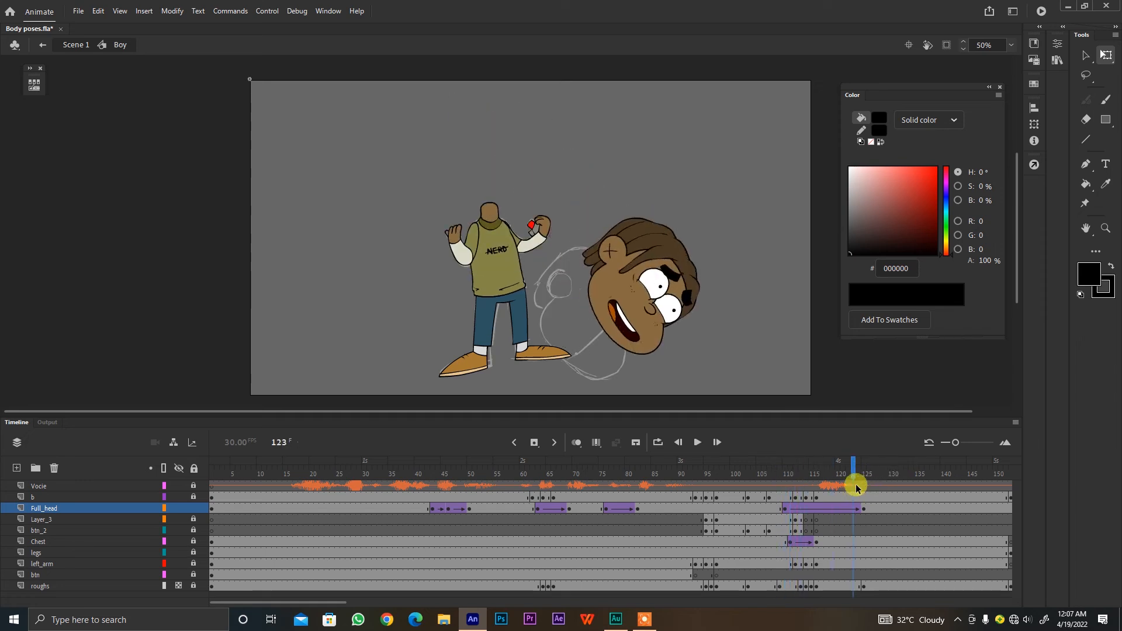
Step: Undo the Full_head tween, the head's move and rotation, and the keyframe at frame 125
key(ctrl+z)
key(ctrl+z)
key(ctrl+z)
key(ctrl+z)
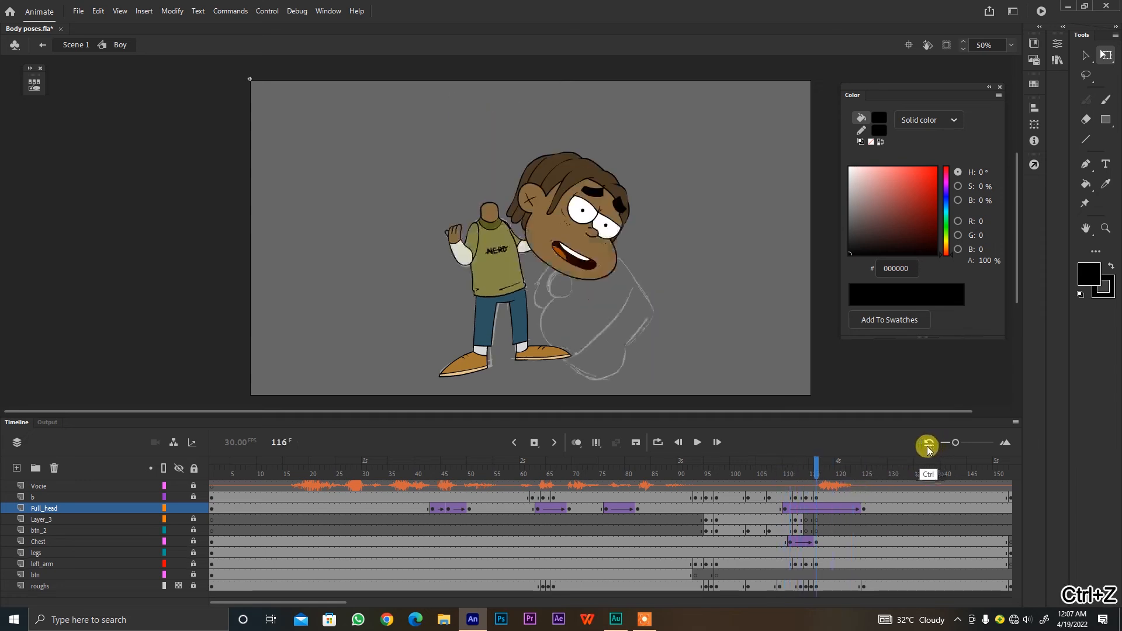
key(ctrl+z)
key(ctrl+z)
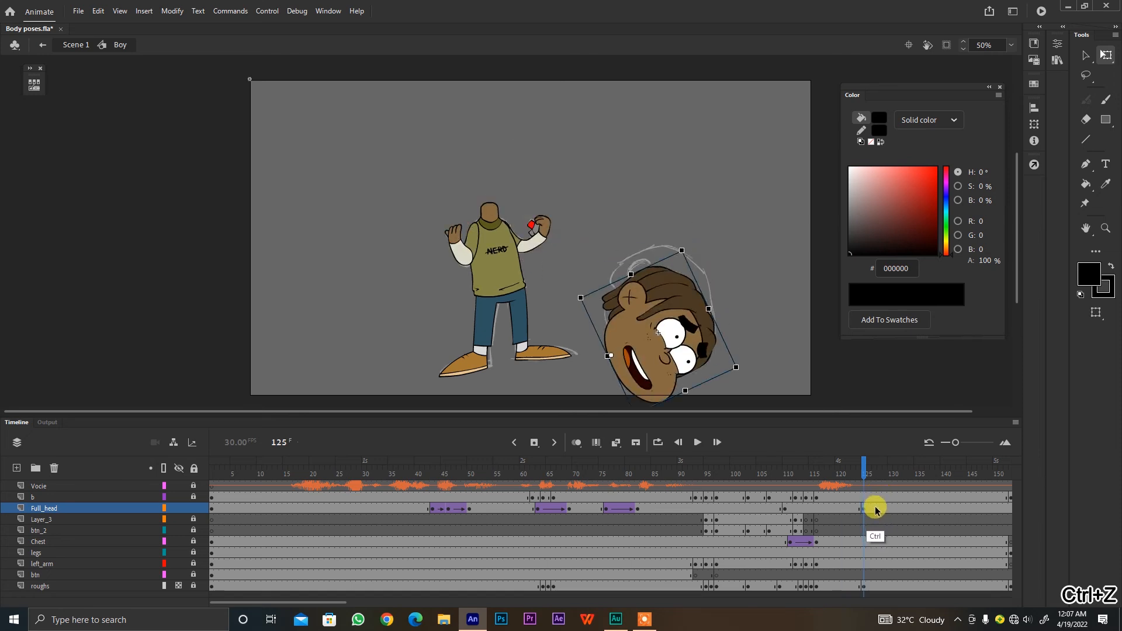
key(ctrl+z)
key(ctrl+z)
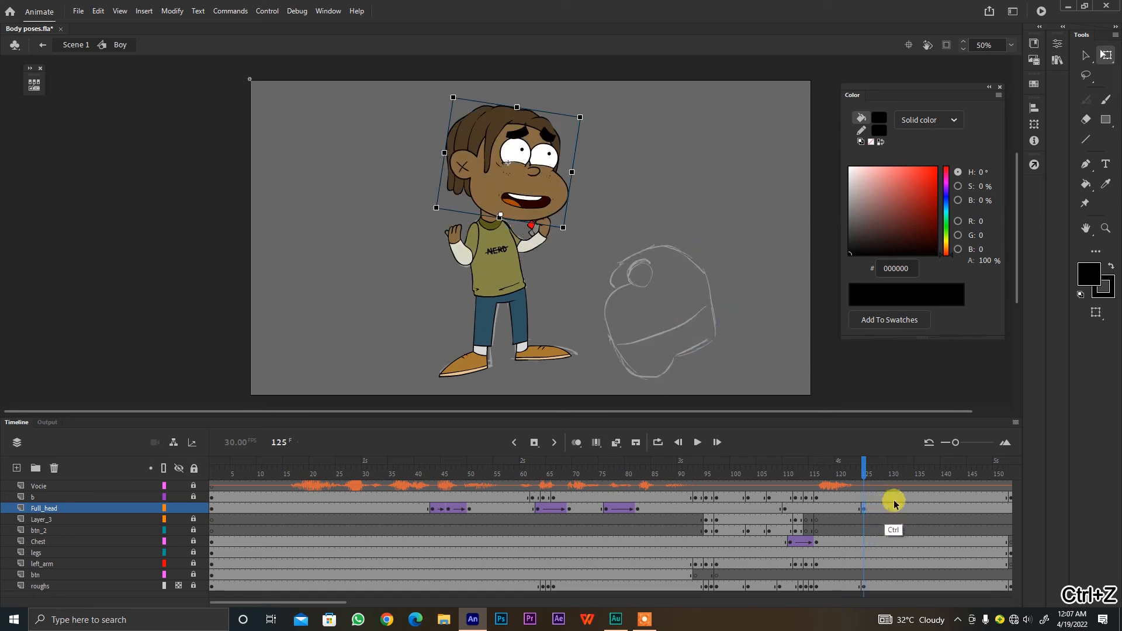
key(ctrl+z)
click(834, 510)
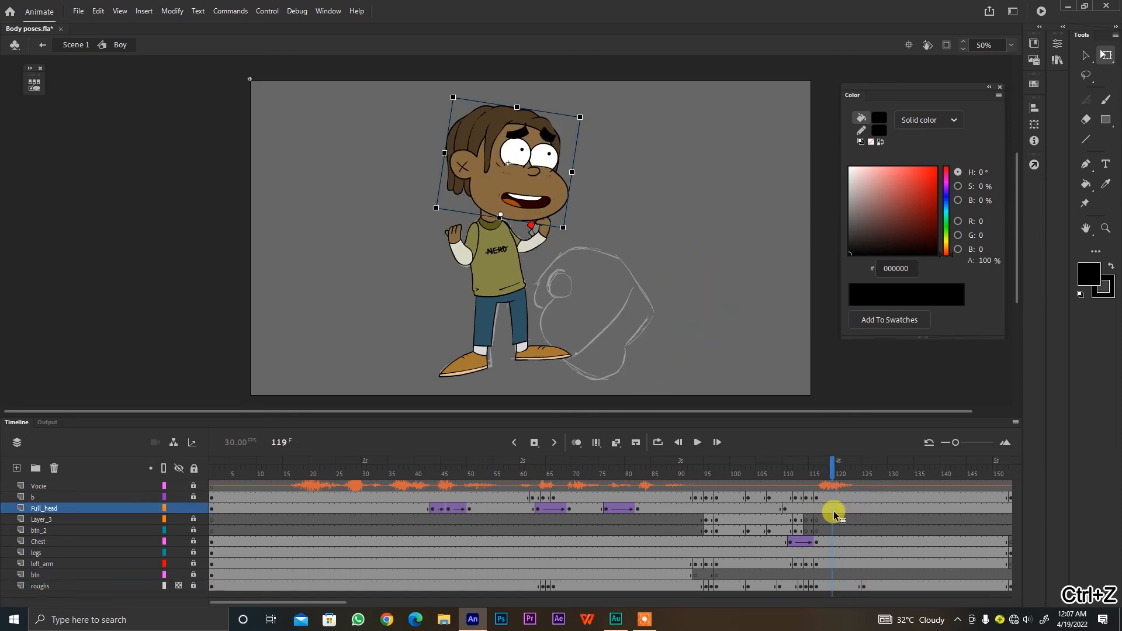
key(comma)
key(comma)
key(comma)
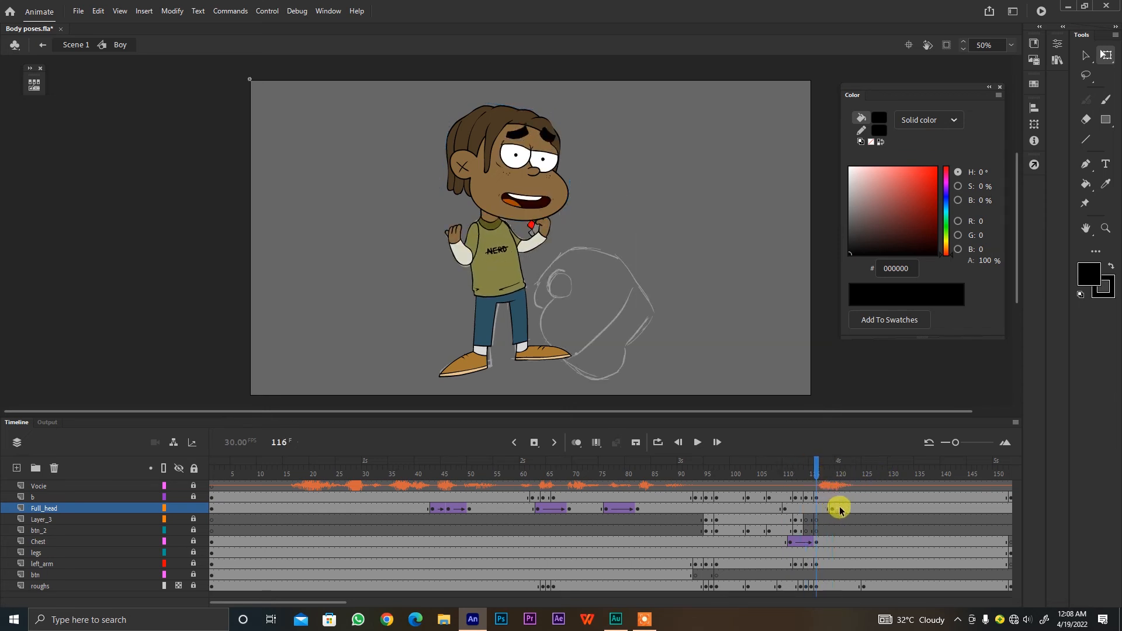
key(ctrl+z)
key(ctrl+z)
key(ctrl+z)
key(ctrl+z)
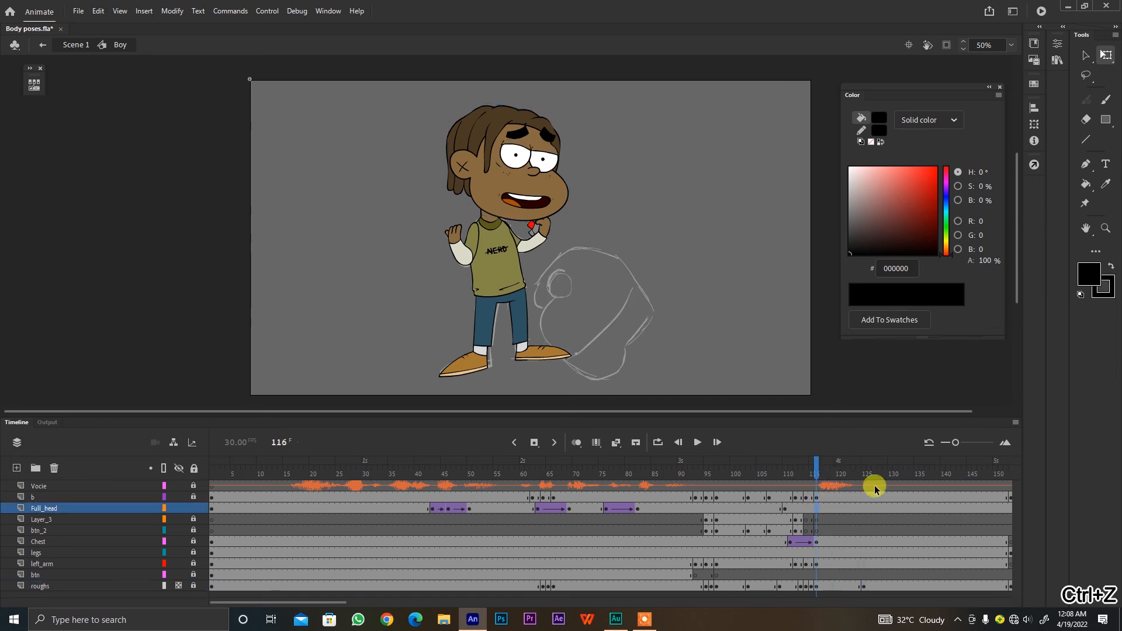
Step: On a Full_head keyframe at frame 116, move and rotate the head clockwise to match the rough
drag(589, 118, 600, 286)
drag(677, 292, 678, 301)
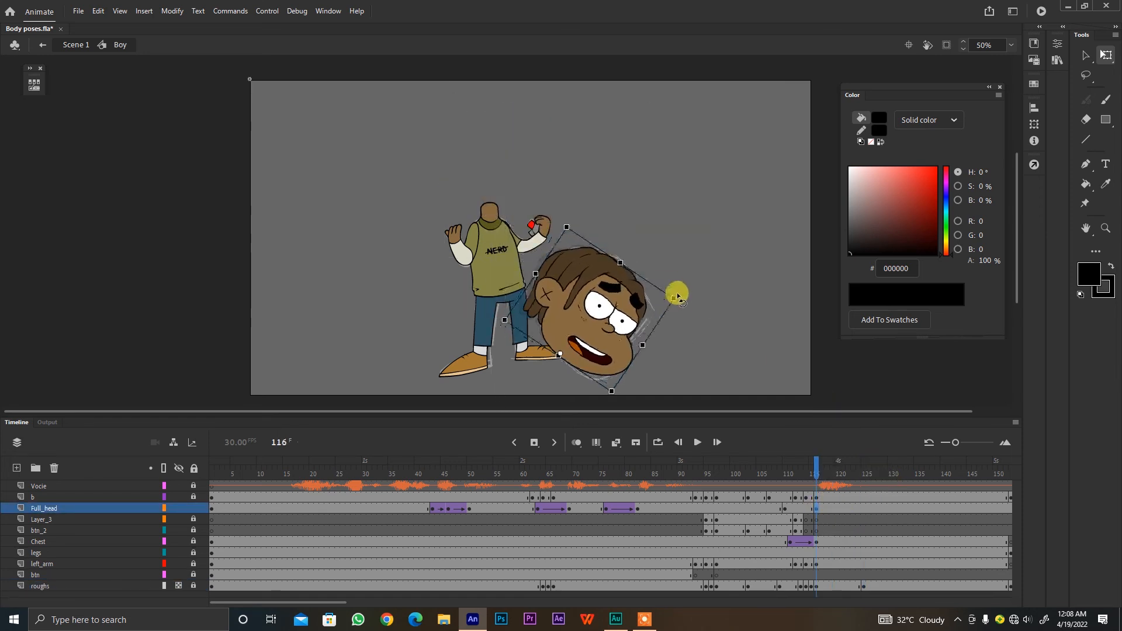
drag(609, 321, 608, 324)
Step: Create a classic tween between the Full_head keyframes at frames 110 and 116
click(817, 510)
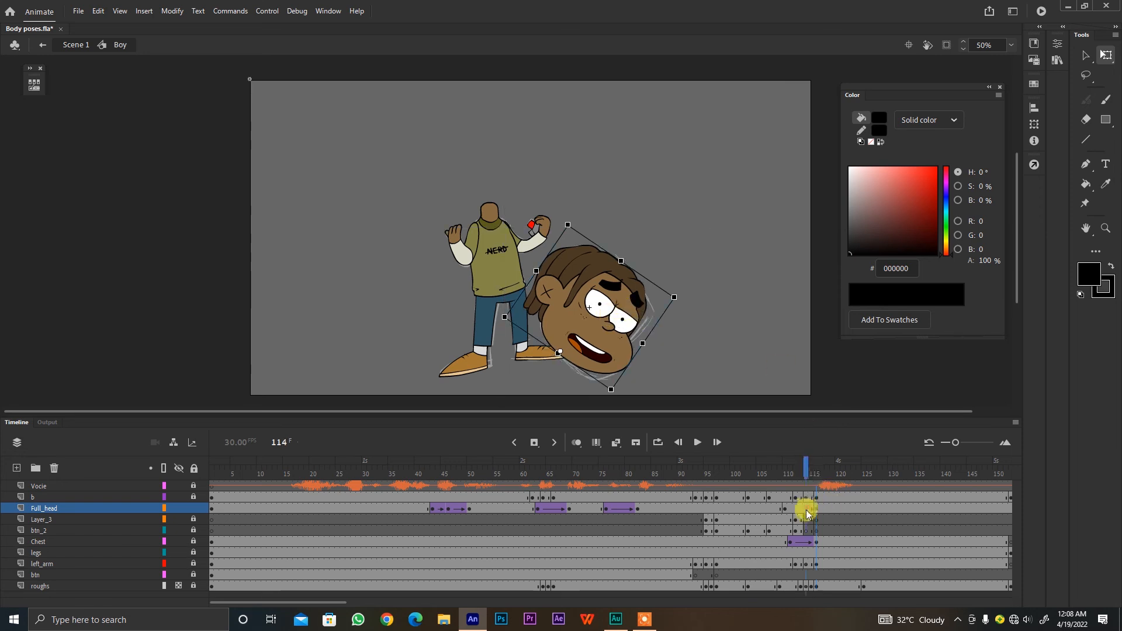
right_click(807, 513)
click(858, 170)
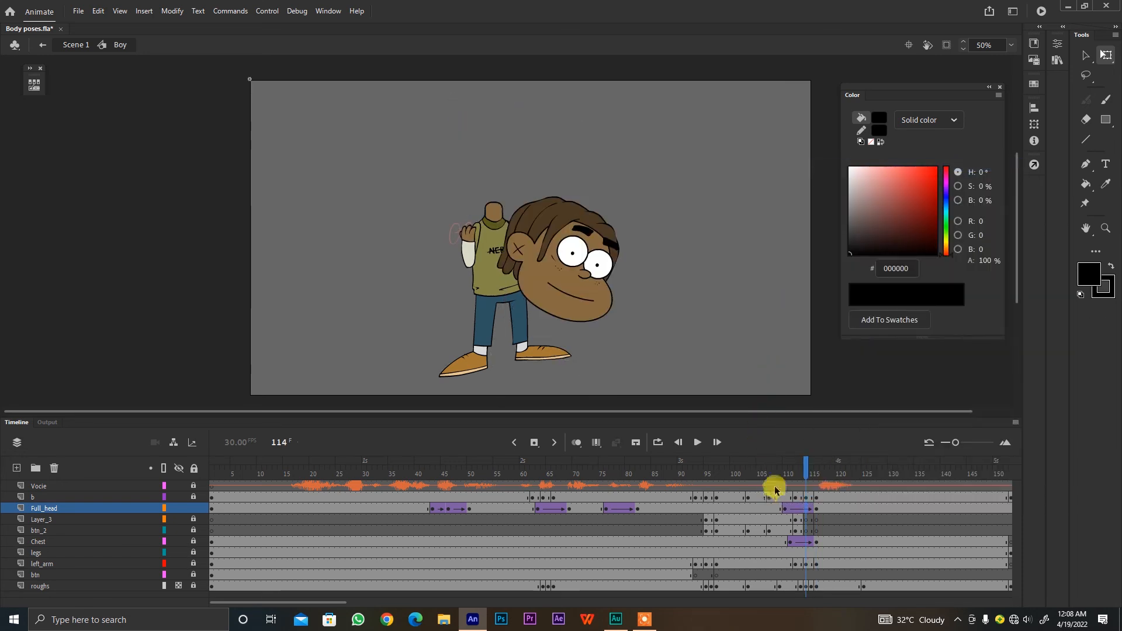
Step: Play the head's drop from about frame 110 and step on to frame 125 to compare it with the next rough
drag(802, 460, 791, 479)
key(Return)
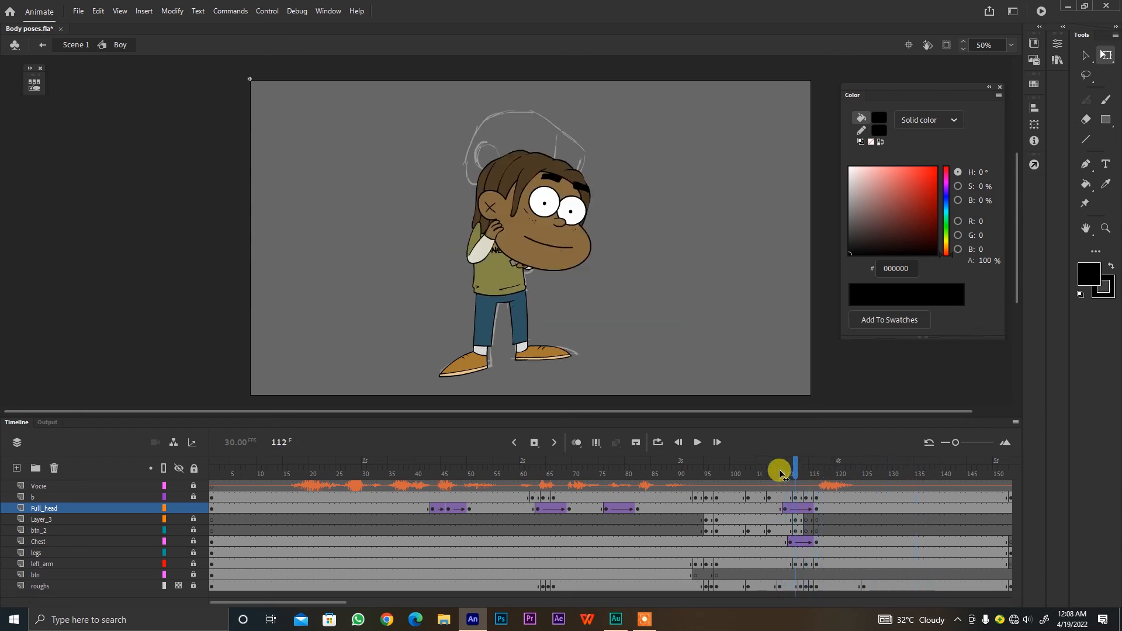
key(Return)
key(period)
key(period)
key(period)
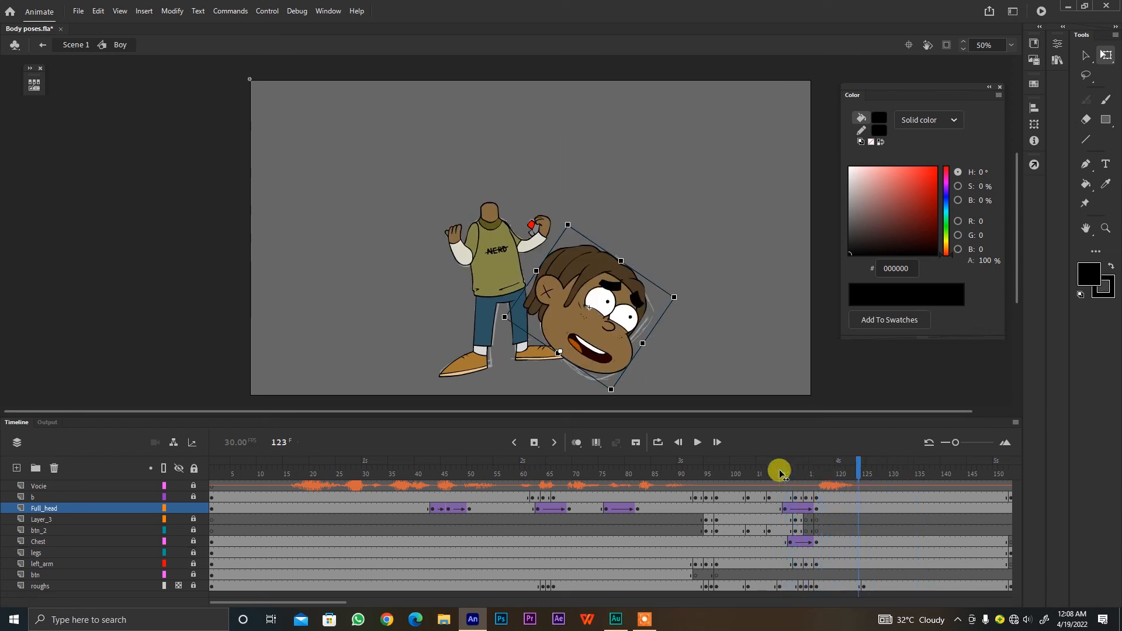
key(period)
key(period)
key(period)
key(comma)
key(comma)
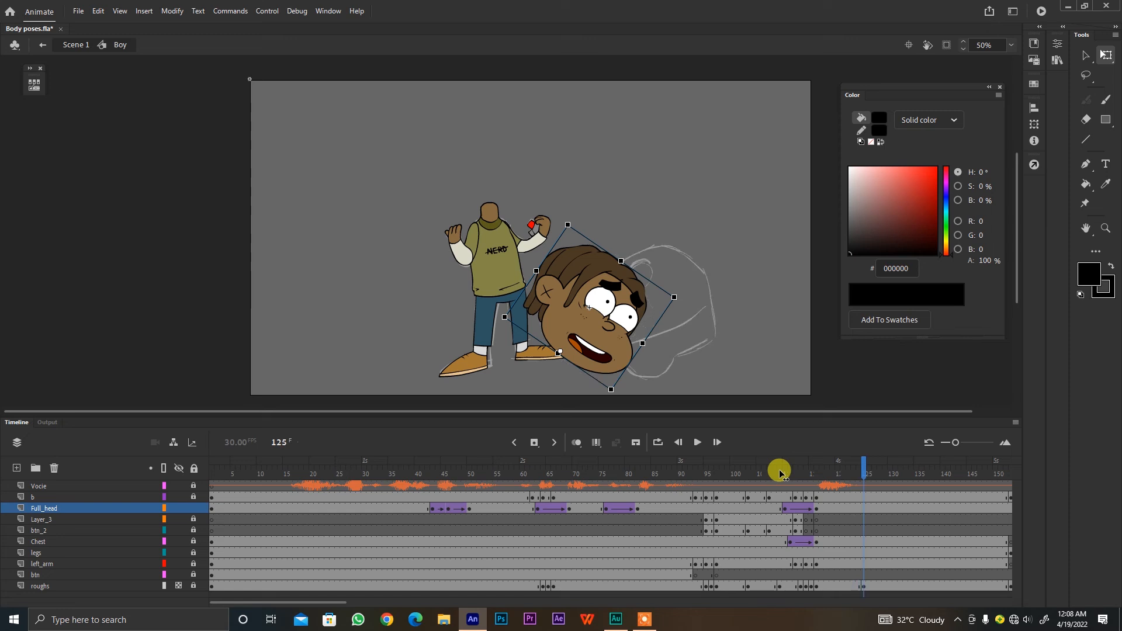
Step: Insert a Full_head keyframe at frame 125, then move the head right and rotate it clockwise to match the rough
click(864, 509)
key(F6)
drag(612, 352, 661, 351)
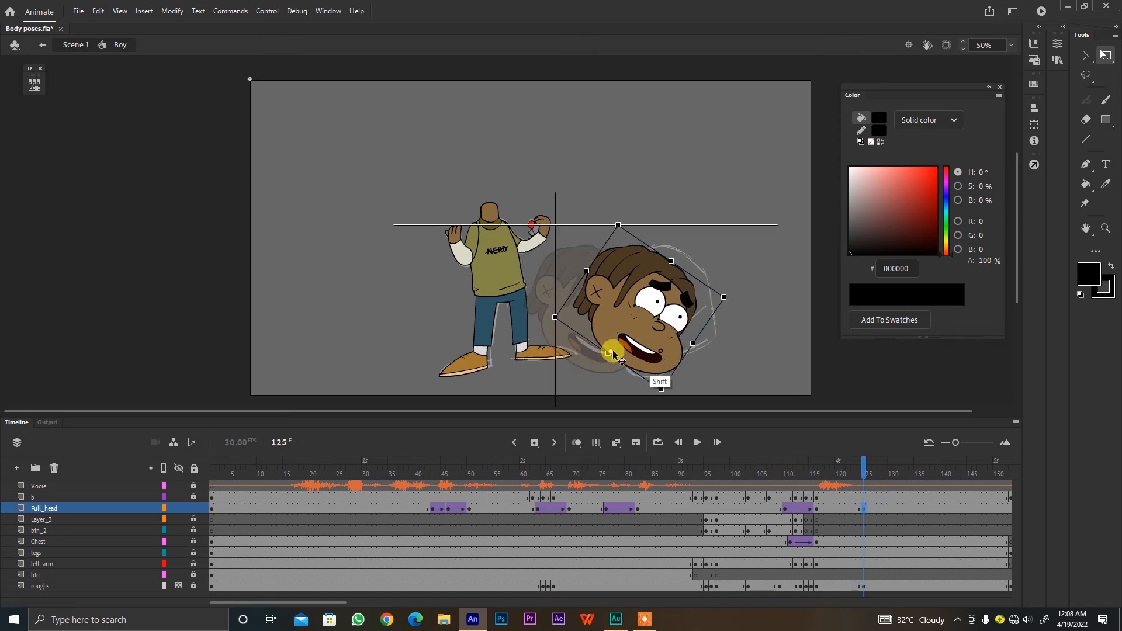
drag(730, 303, 736, 364)
drag(675, 330, 673, 321)
Step: Create a classic tween between the Full_head keyframes at frames 116 and 125 and preview the head's roll
right_click(839, 507)
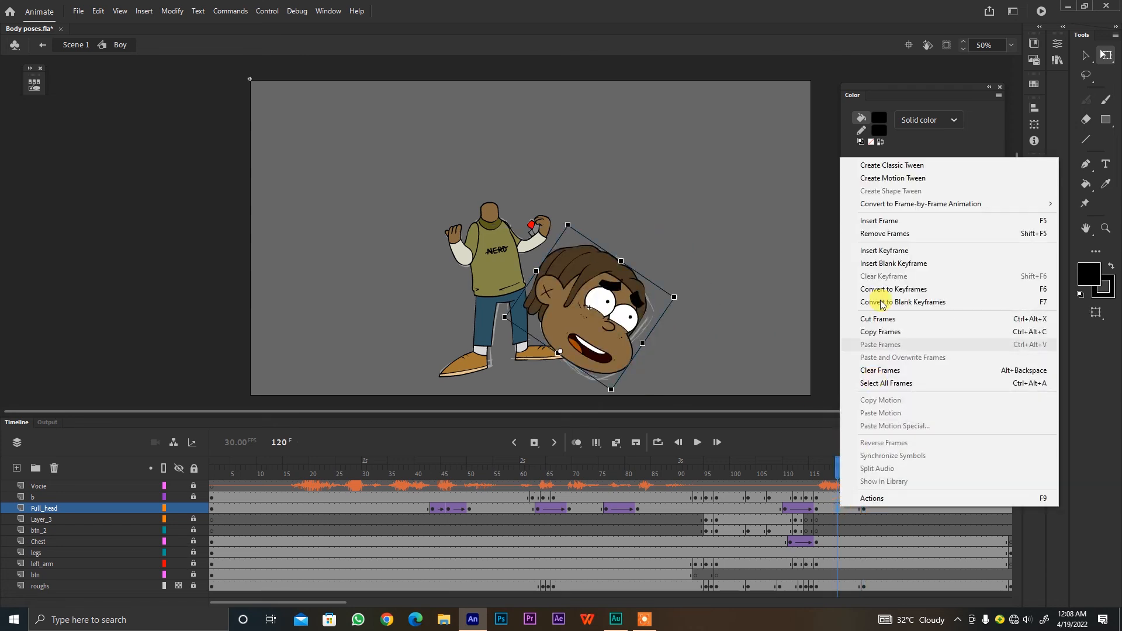
click(891, 166)
click(801, 471)
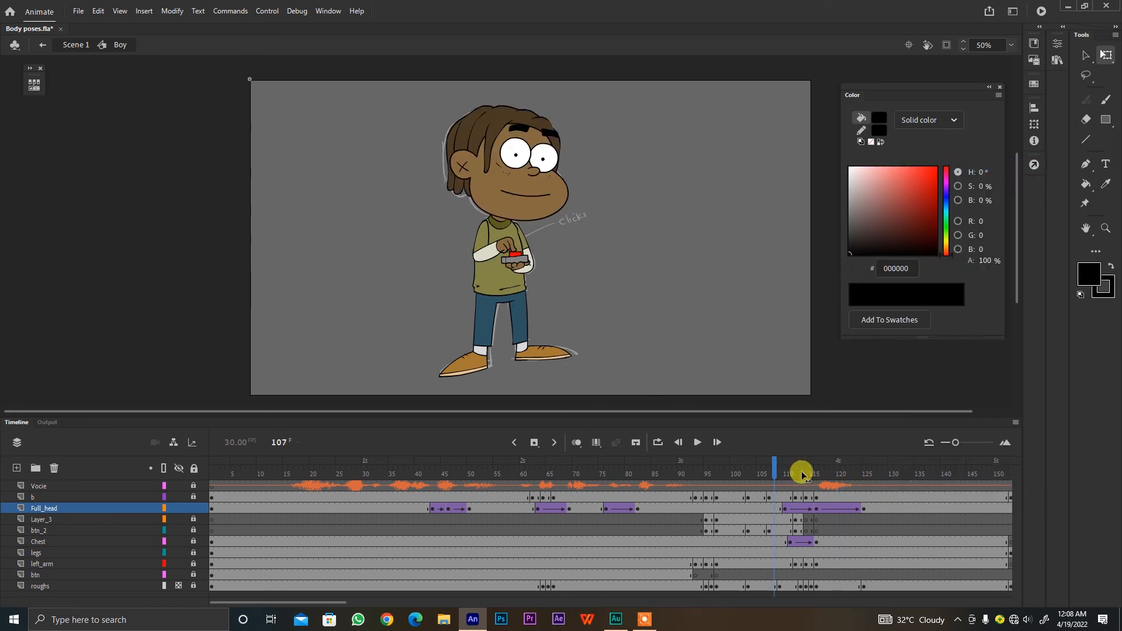
key(Return)
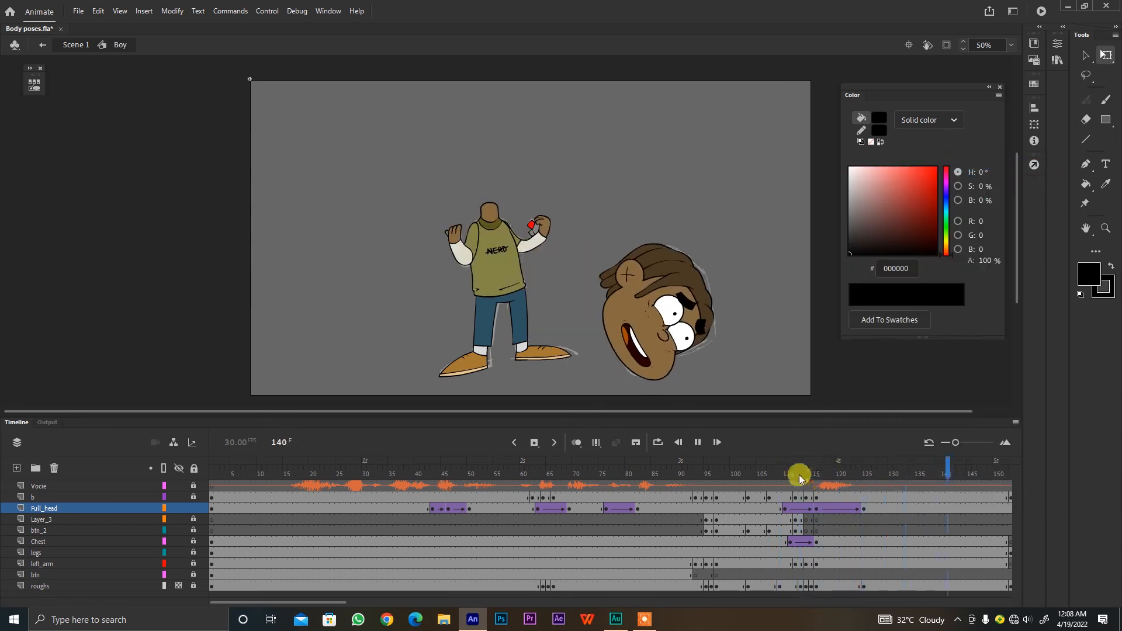
click(841, 468)
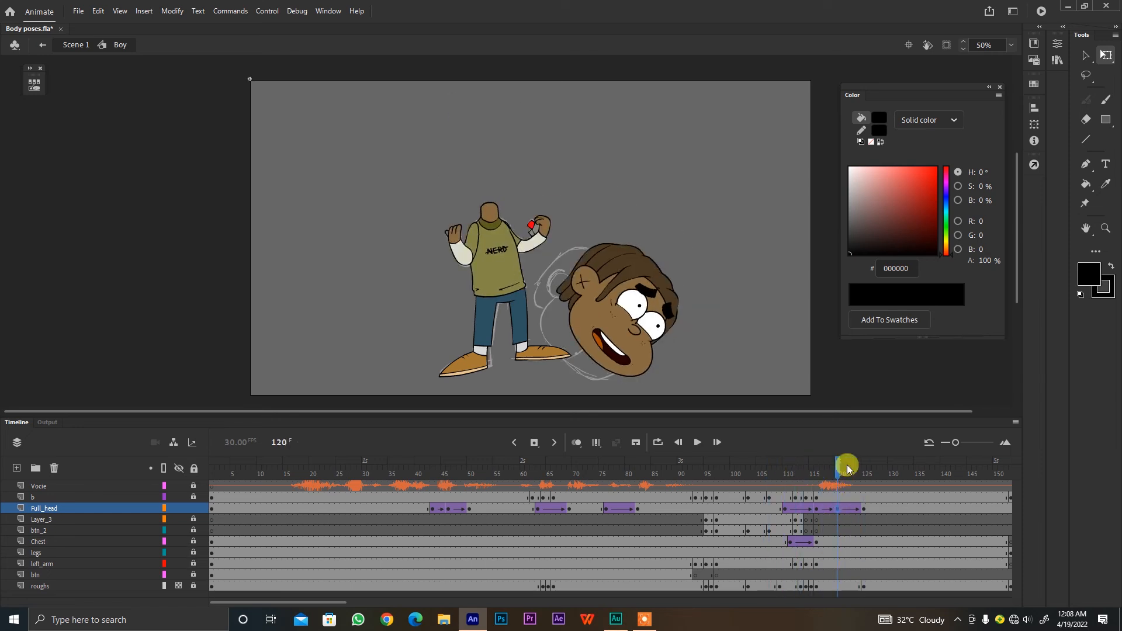
Step: At frame 120 of the Full_head tween, nudge the head upward to give its roll a slight bounce
click(838, 510)
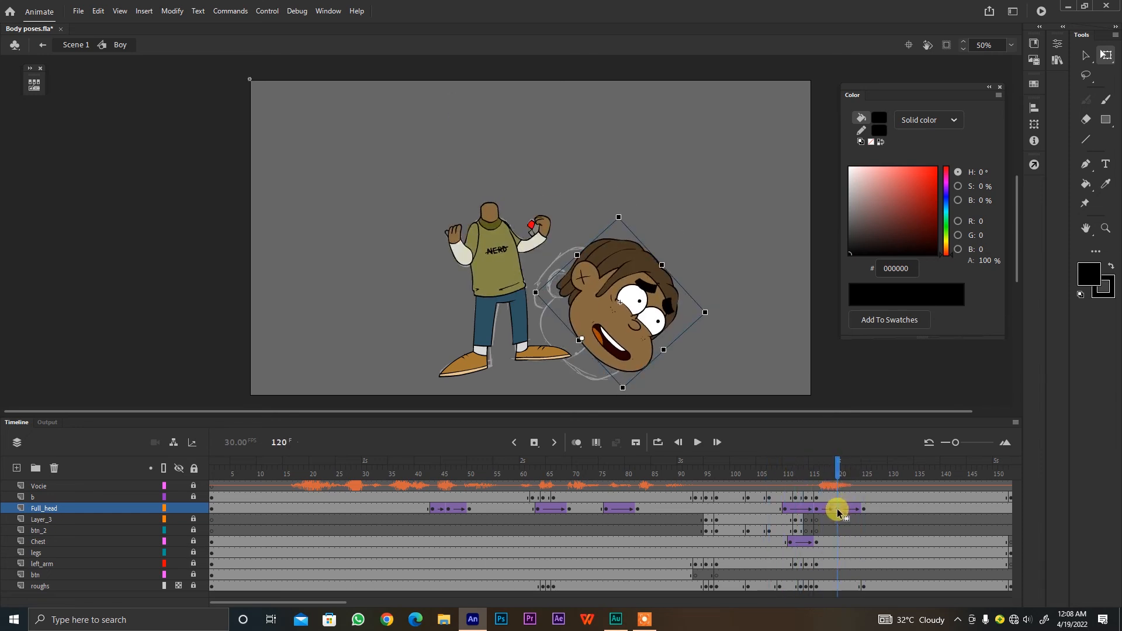
key(Up)
key(Up)
key(Up)
key(Up)
key(Up)
key(Up)
key(Up)
key(Up)
key(Up)
key(Up)
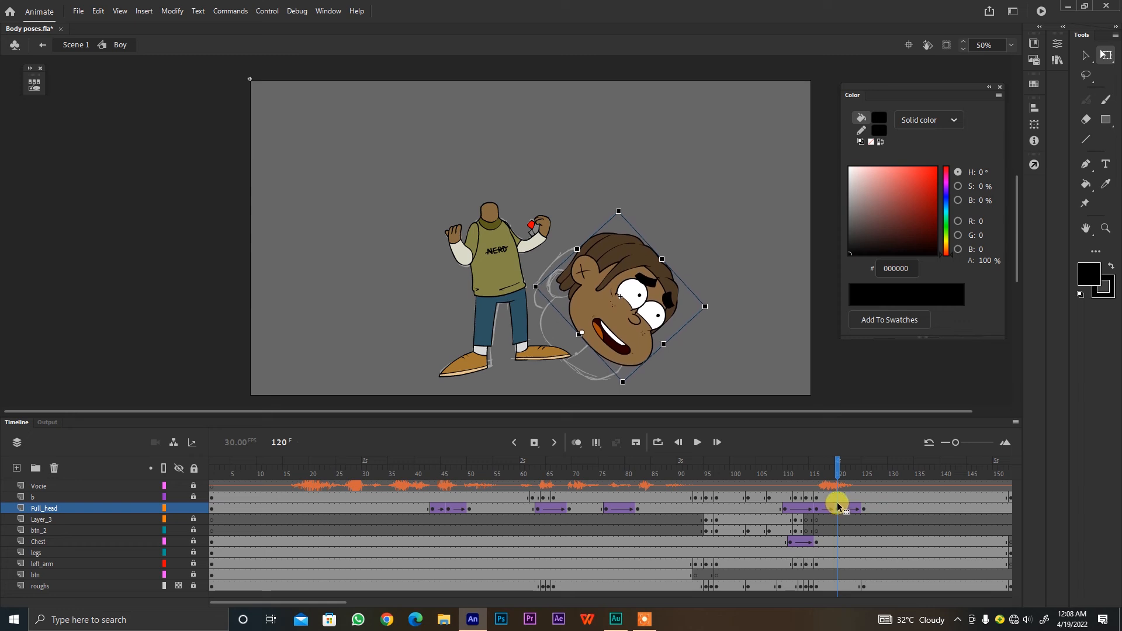
key(Up)
key(Up)
key(Up)
key(Up)
key(Up)
key(Up)
key(Up)
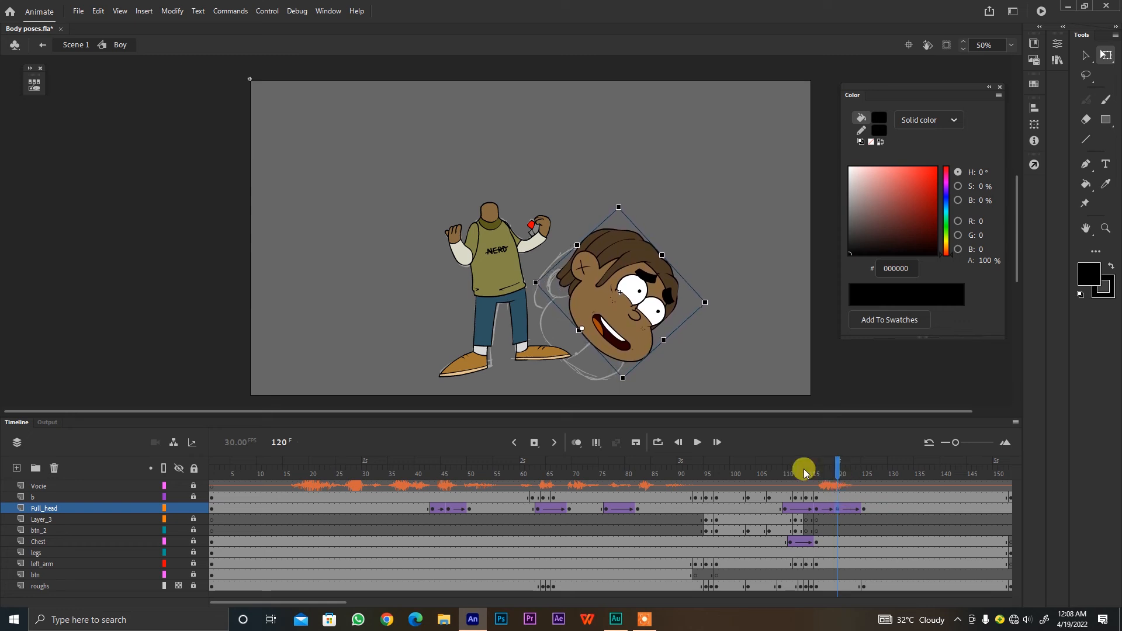
Step: Play the head's drop and bounce several times from different starting frames, then save the document
click(777, 472)
key(Return)
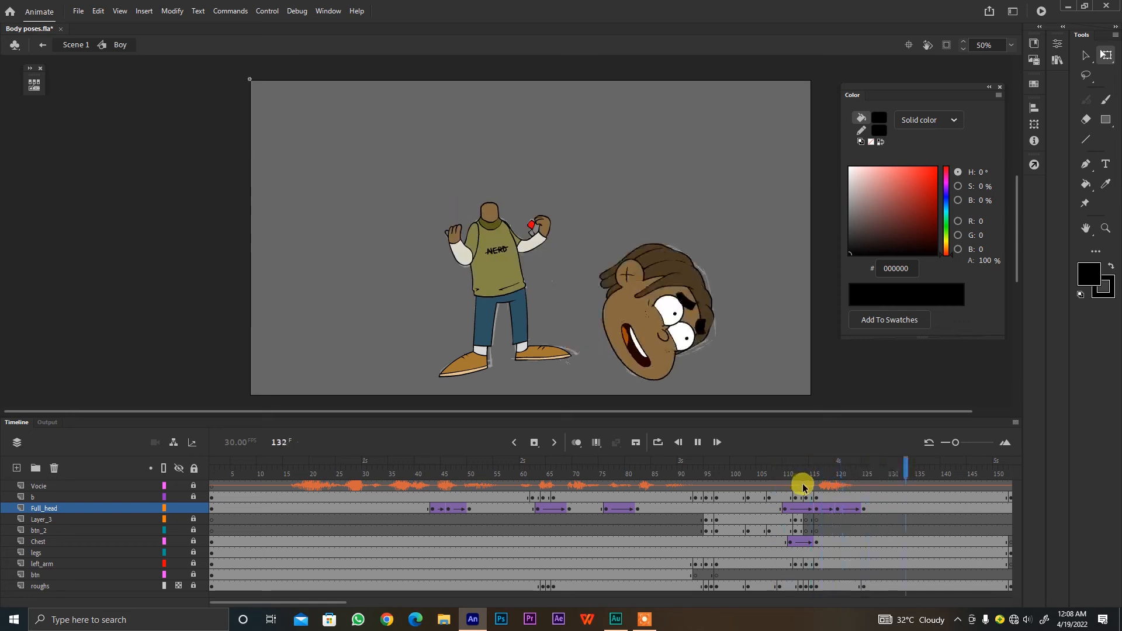
click(814, 475)
key(Return)
click(814, 474)
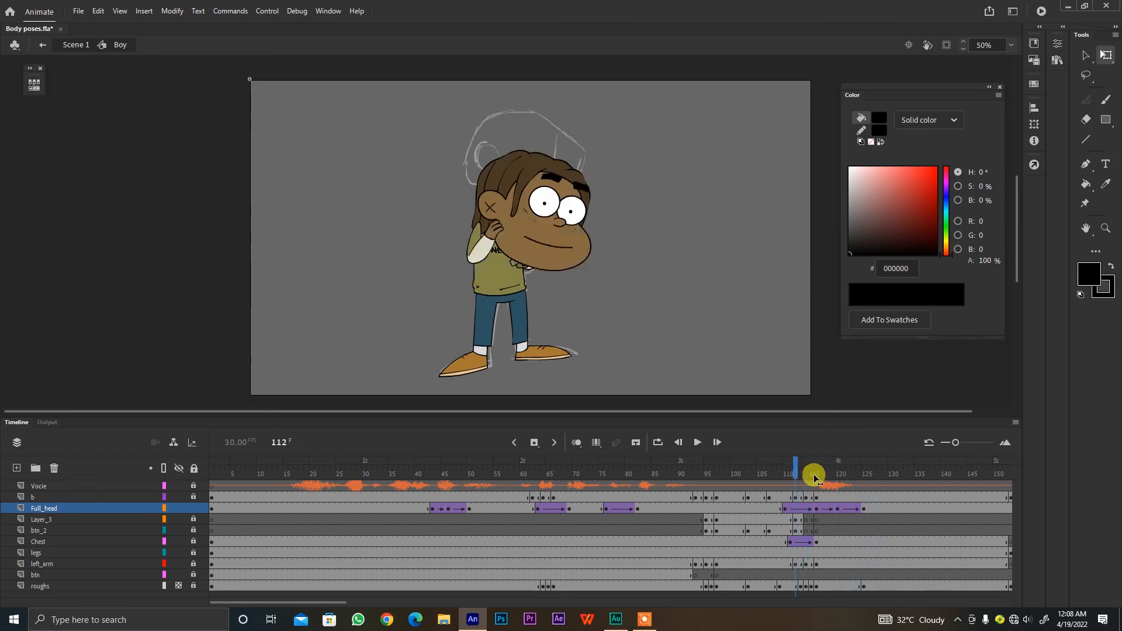
key(Return)
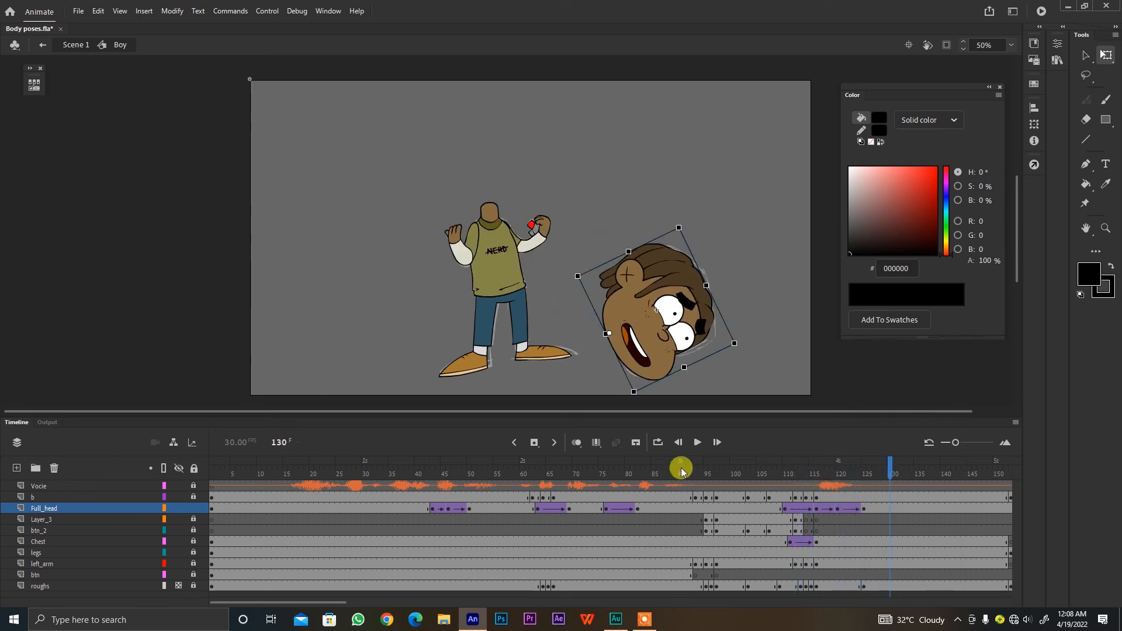
click(682, 471)
key(Return)
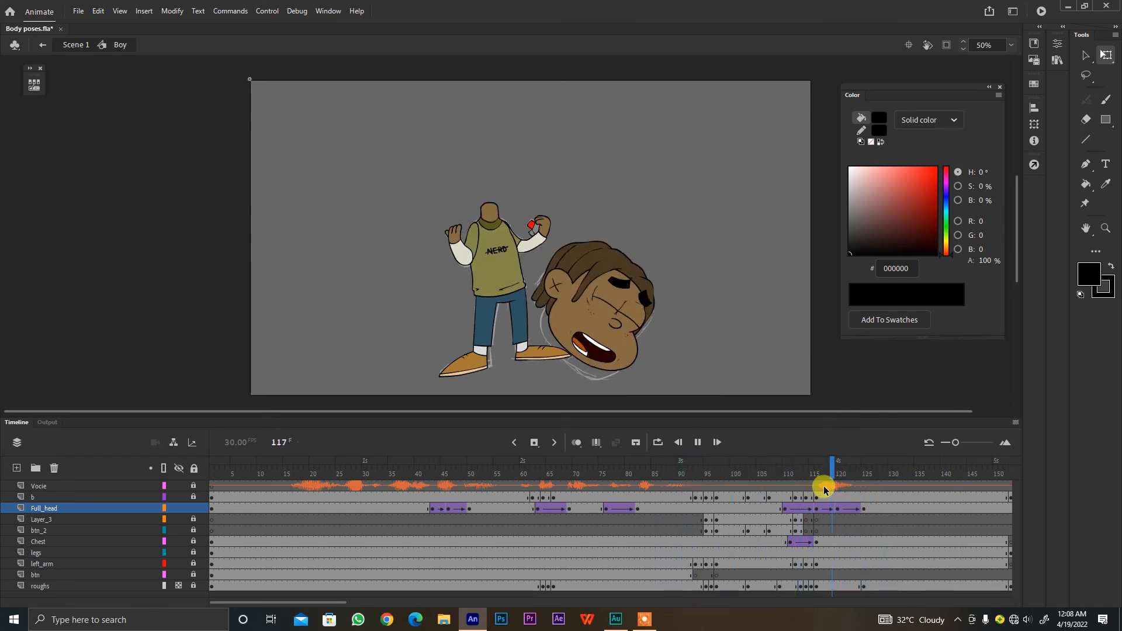
drag(815, 472, 759, 475)
key(Return)
key(Return)
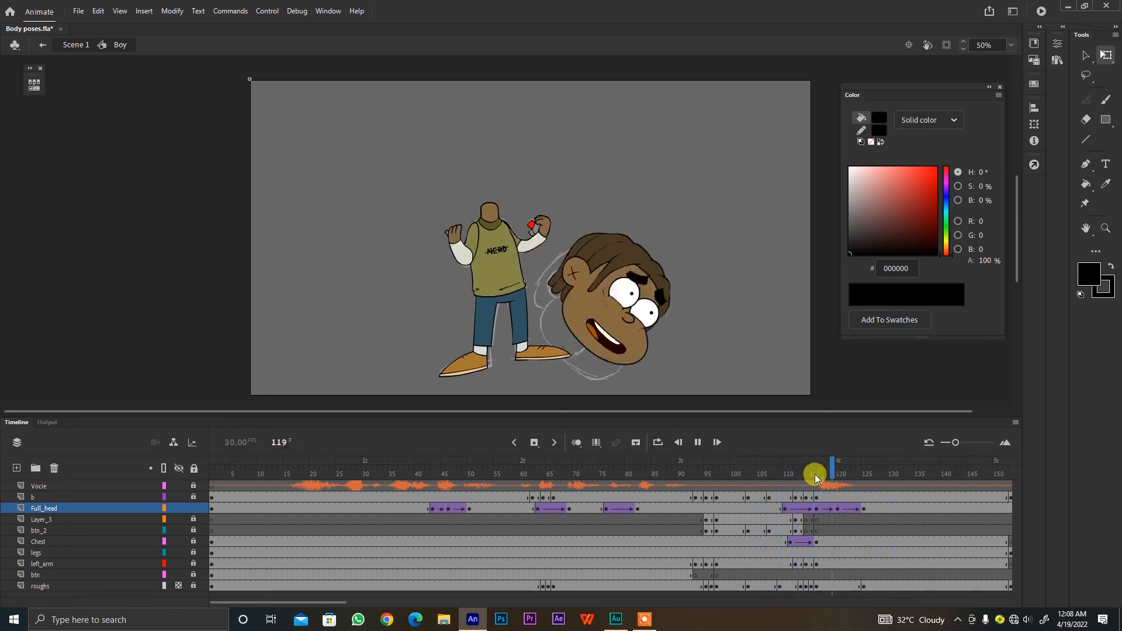
key(Return)
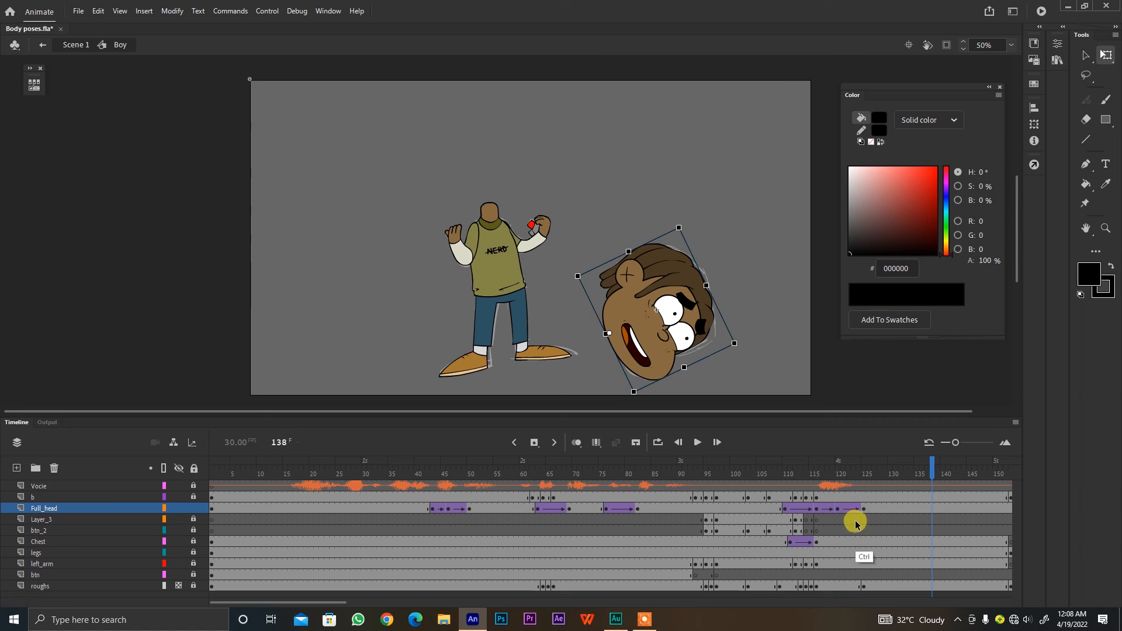
key(ctrl+s)
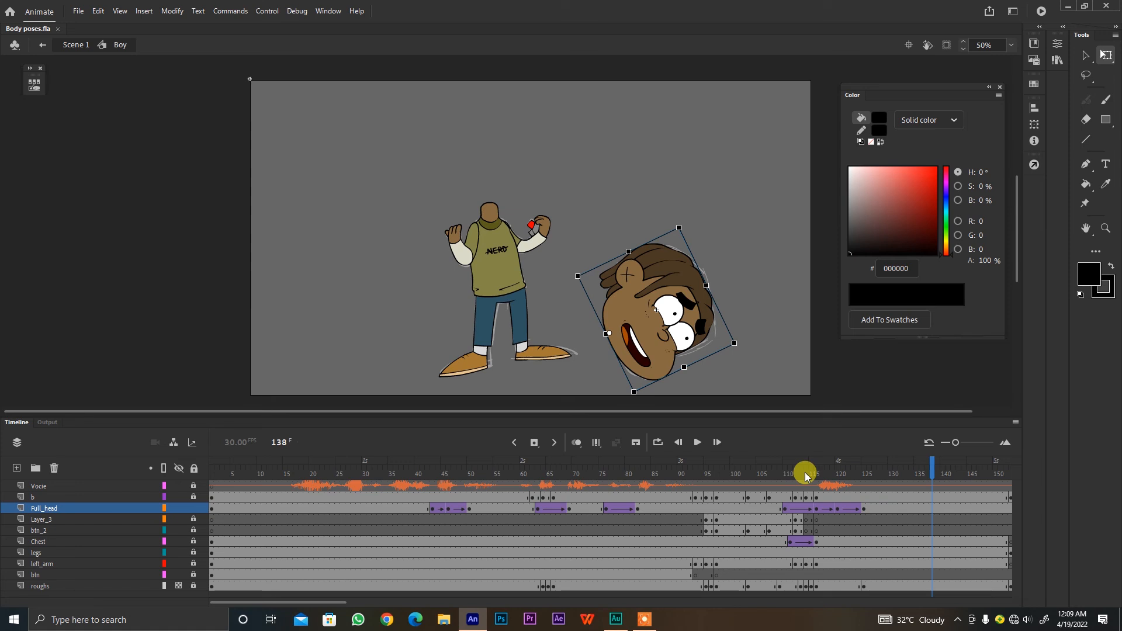
Step: Review the timeline from about frame 127 to frame 153, comparing the head with the next body pose and rough
drag(807, 472, 898, 464)
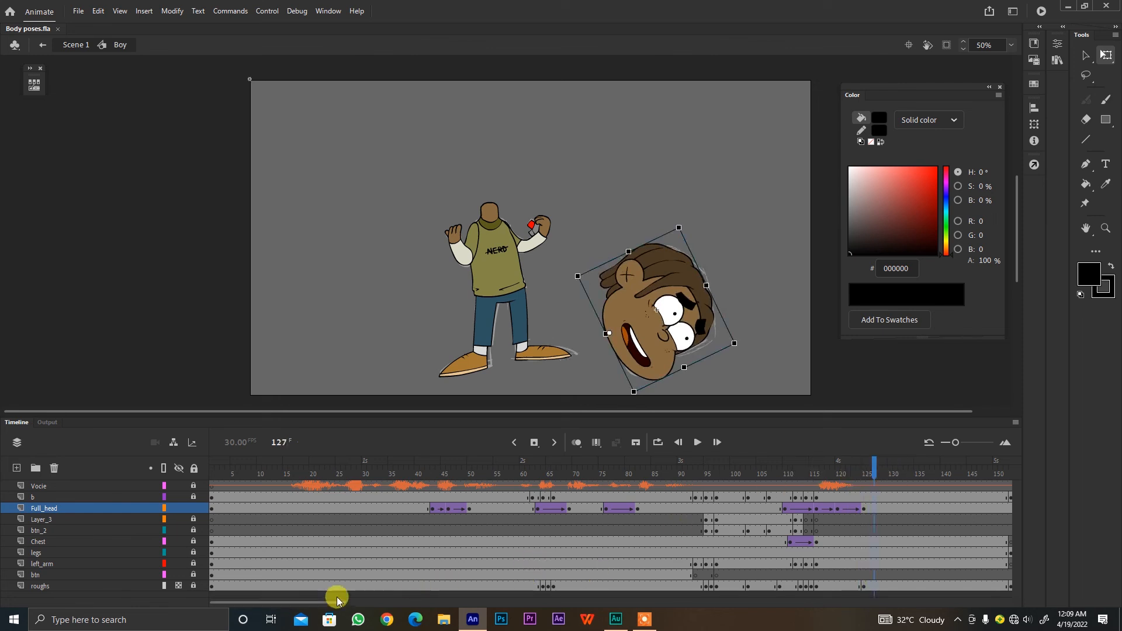
drag(331, 602, 371, 587)
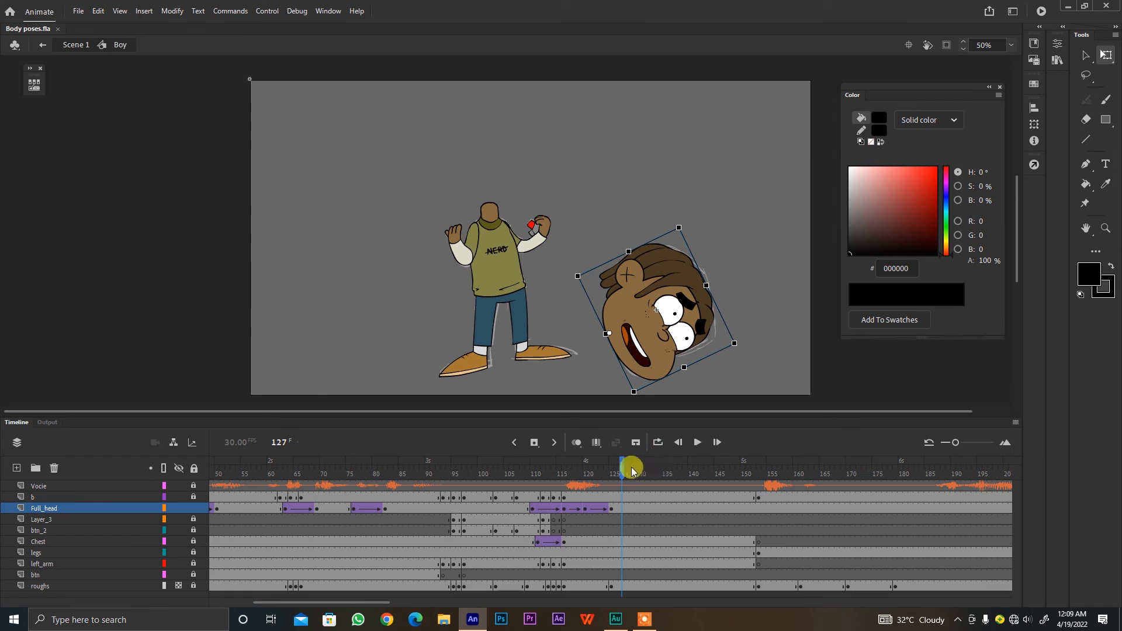
mouse_move(622, 463)
mouse_down()
mouse_move(655, 451)
mouse_move(625, 461)
mouse_up()
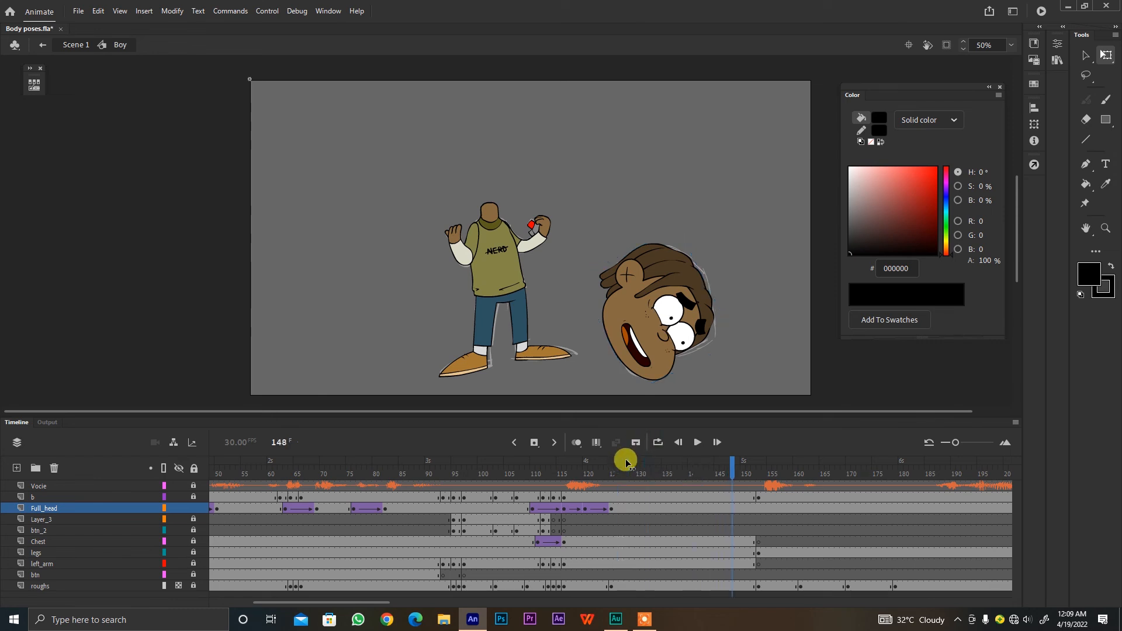
key(period)
key(period)
key(period)
key(period)
key(period)
key(period)
key(comma)
key(comma)
key(period)
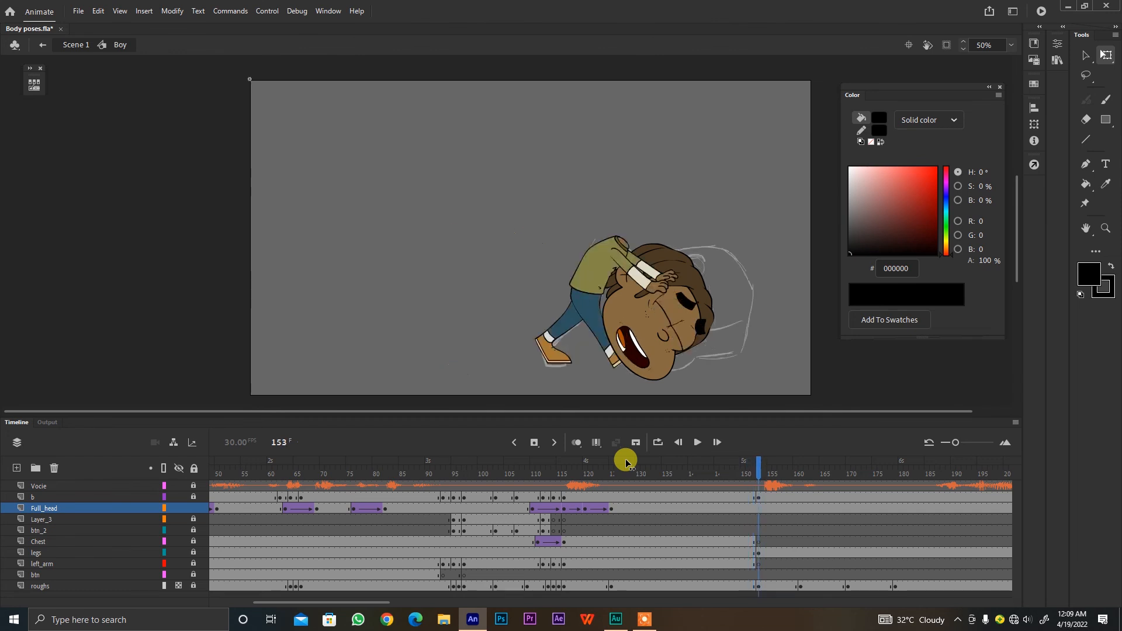
key(comma)
key(comma)
key(period)
key(period)
Step: Insert Full_head keyframes at frames 153 and 157, and move the head right toward the rough at frame 157
click(700, 327)
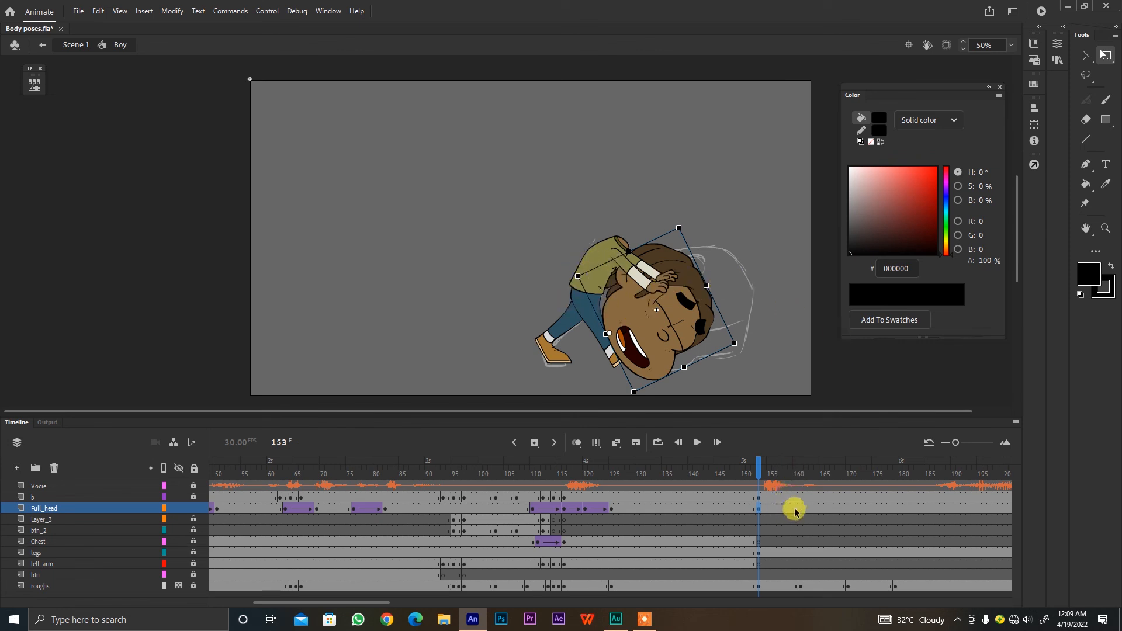
key(F6)
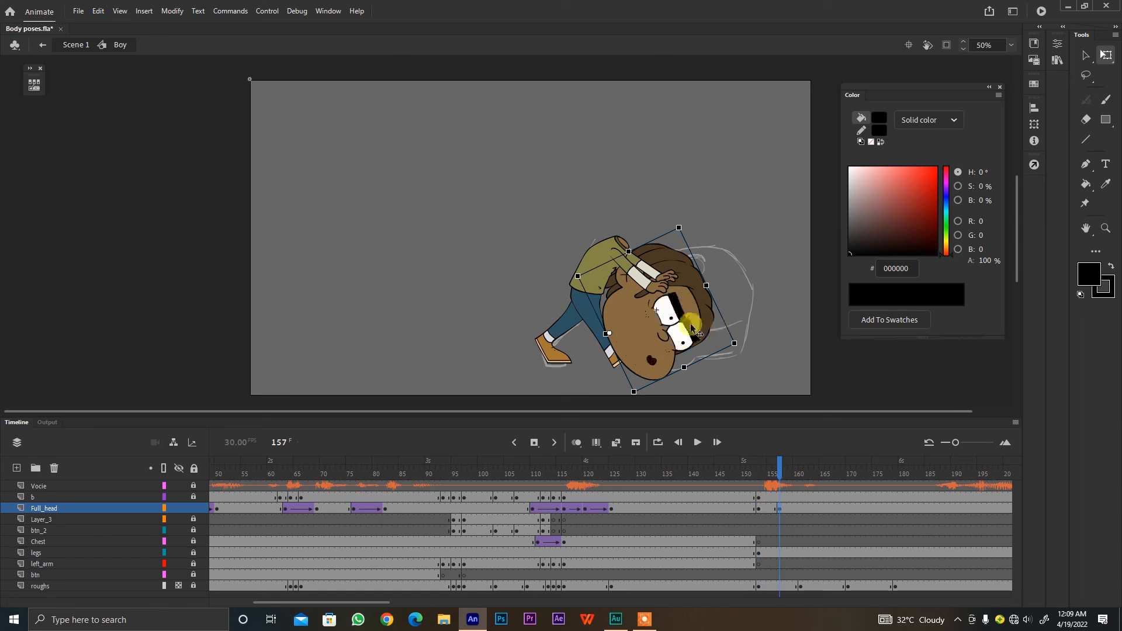
key(shift+Right)
key(shift+Right)
key(shift+Right)
key(shift+Right)
key(shift+Right)
key(shift+Right)
key(shift+Right)
key(shift+Right)
key(shift+Right)
key(shift+Right)
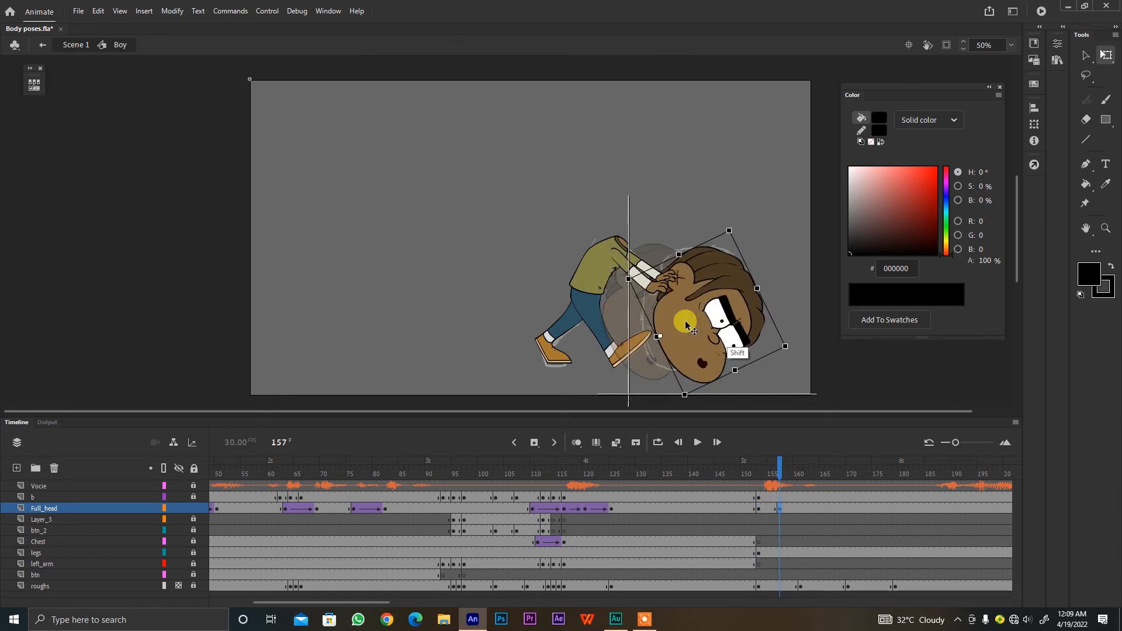
drag(686, 322, 742, 325)
key(Down)
key(Down)
key(Down)
key(Down)
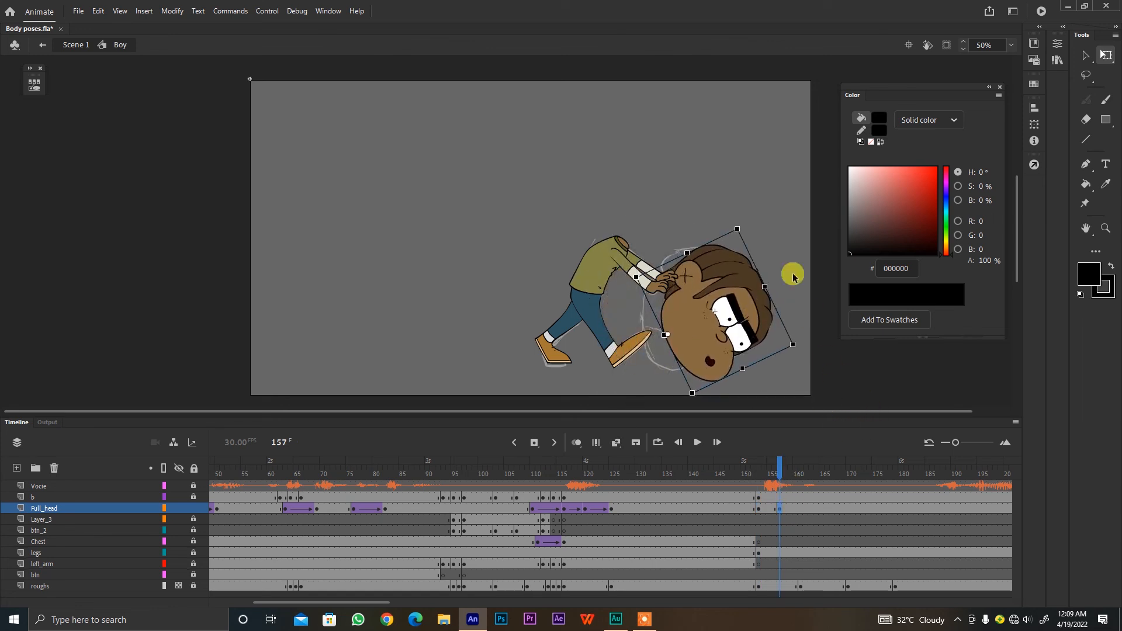
Step: At frame 157, rotate the head clockwise and nudge it upward so it rests in front of the body's hands
drag(746, 229, 783, 251)
key(Up)
key(Up)
key(Up)
key(Up)
key(Up)
key(Up)
key(Up)
key(Up)
key(Up)
key(Up)
key(Up)
key(Up)
key(Up)
key(Up)
key(Up)
key(Up)
key(Up)
key(Up)
key(Up)
key(Up)
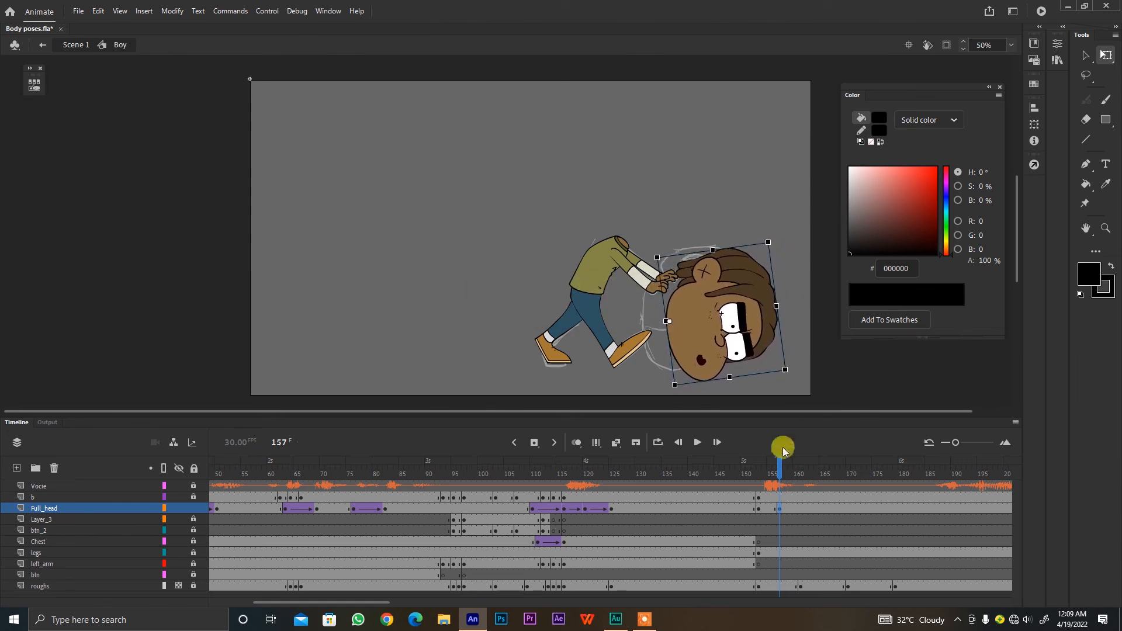
Step: Create a classic tween between the Full_head keyframes at frames 153 and 157 and preview the push
right_click(766, 499)
click(830, 164)
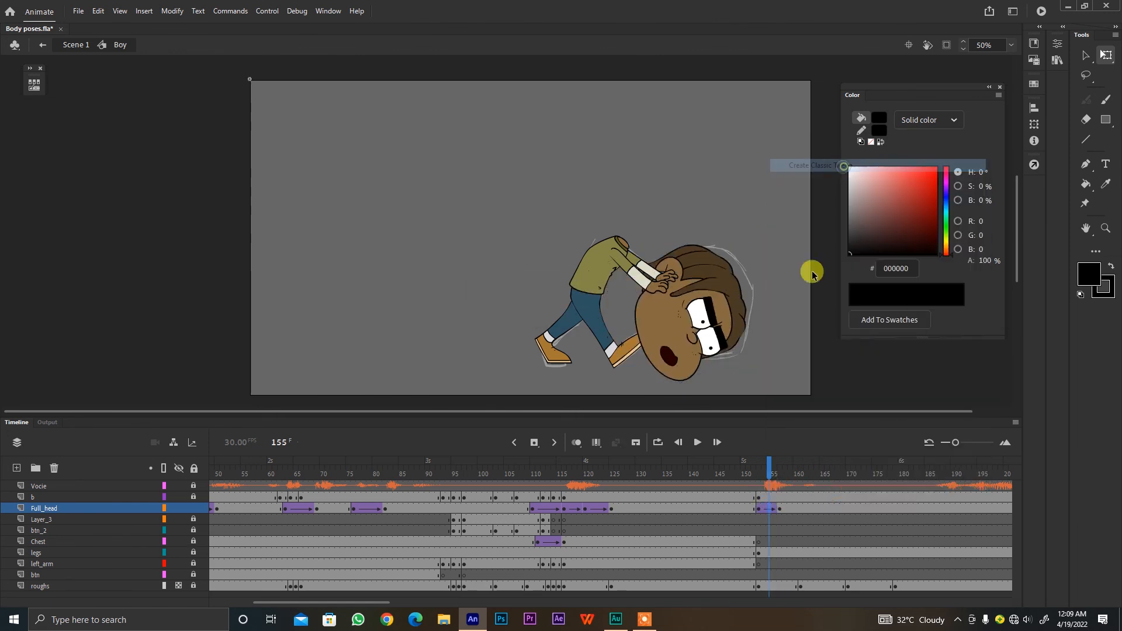
drag(761, 484, 769, 478)
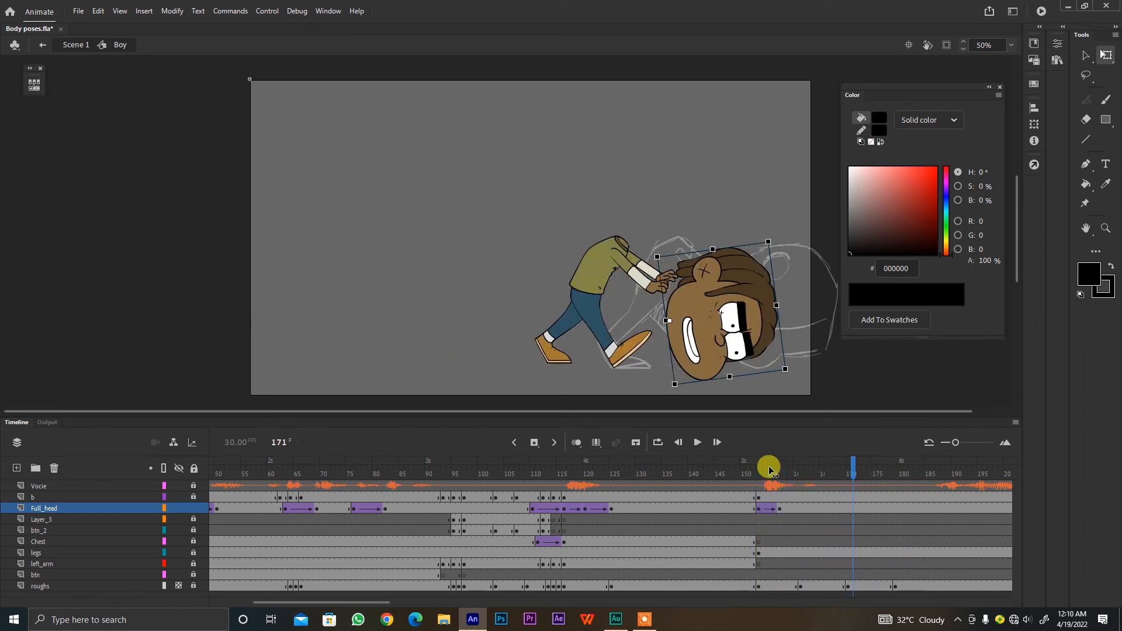
Step: Insert Full_head keyframes at frames 170 and 175, then rotate the head clockwise and move it right to match the rough at frame 175
key(F6)
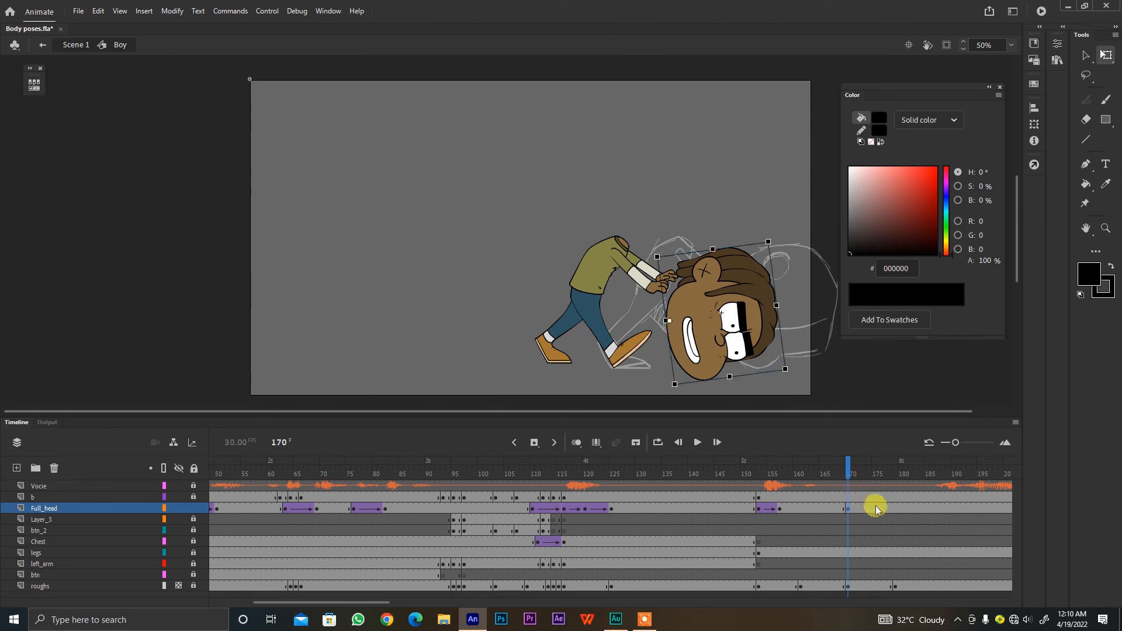
click(875, 510)
key(F6)
drag(775, 242, 792, 272)
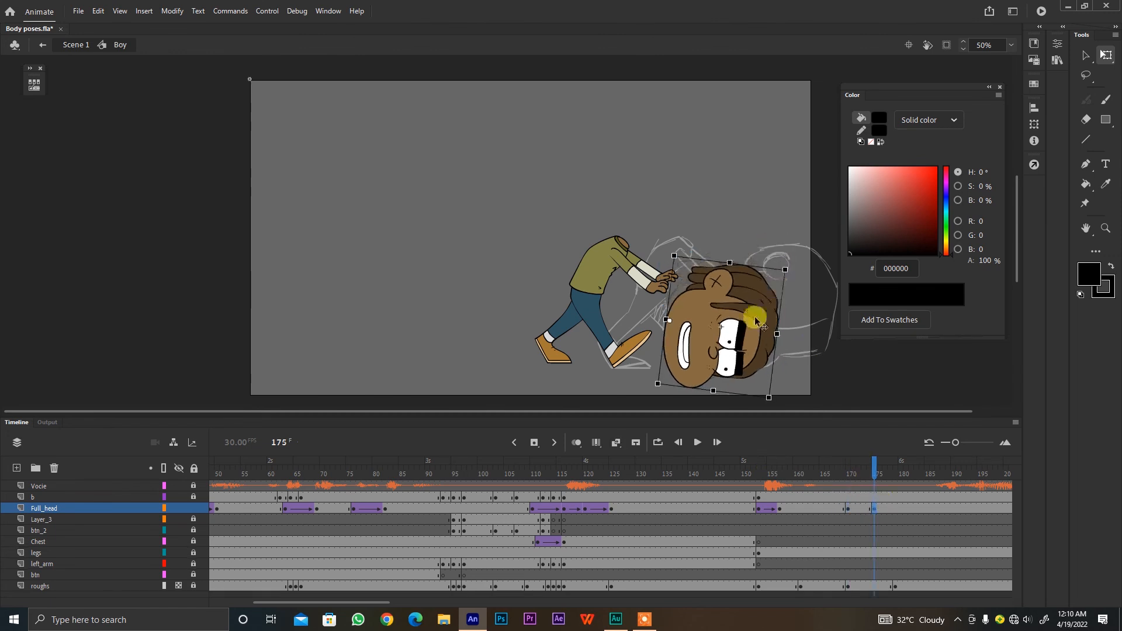
mouse_move(754, 314)
mouse_down()
mouse_move(808, 300)
mouse_move(762, 315)
mouse_up()
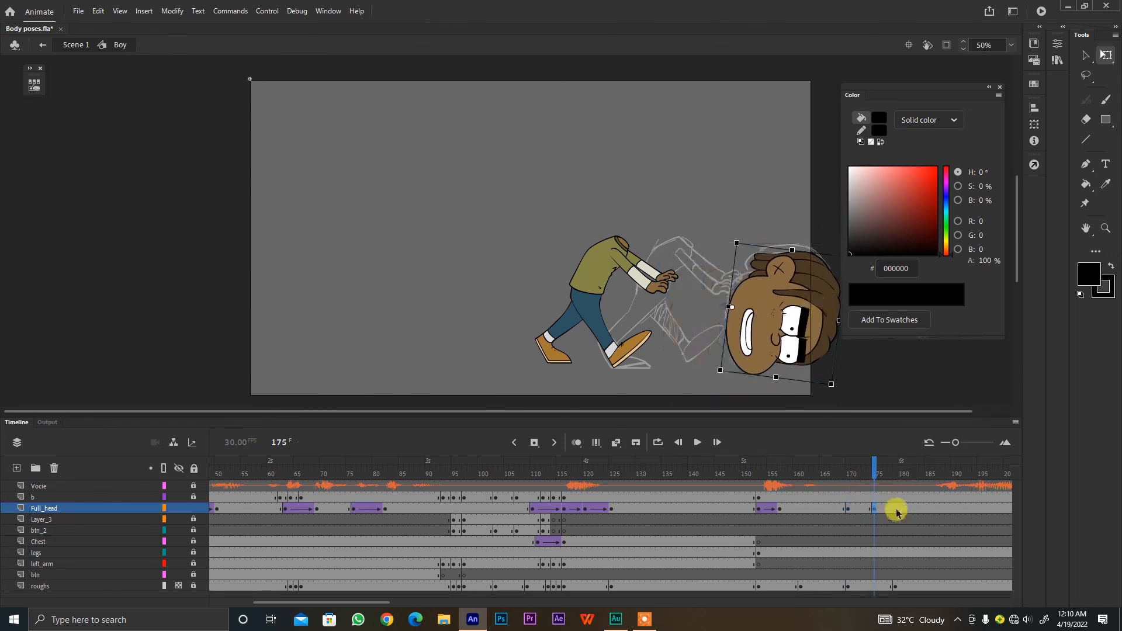
Step: Create a classic tween between the Full_head keyframes at frames 170 and 175
right_click(868, 517)
click(894, 167)
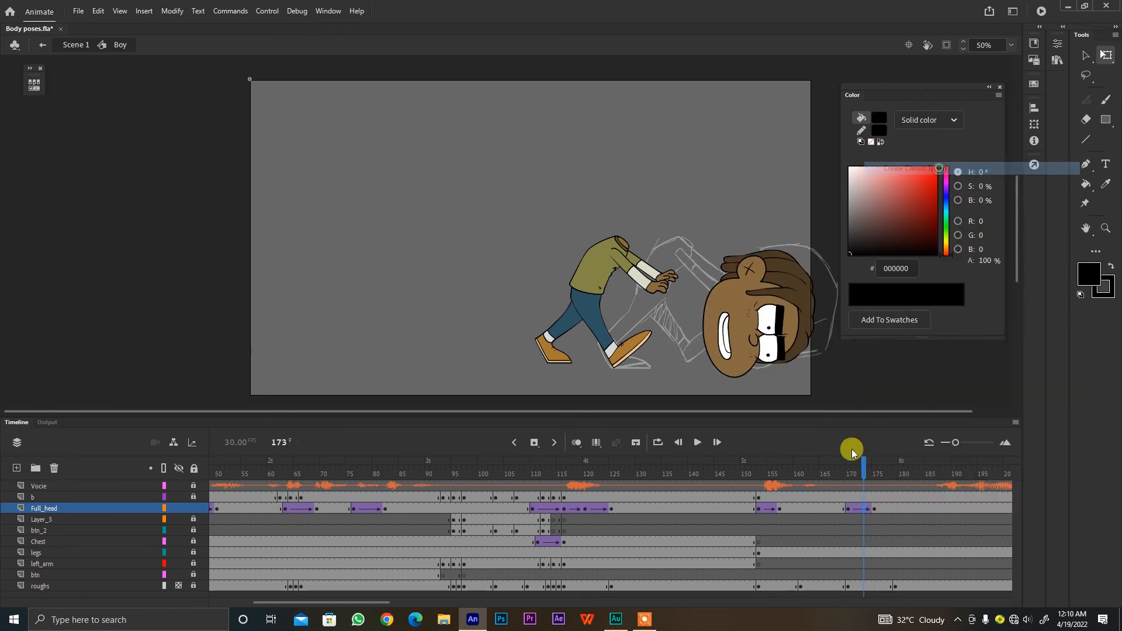
drag(851, 459, 841, 474)
Step: Step forward and back through the frames around the second push to compare the head's motion with the roughs
key(period)
key(period)
key(period)
key(period)
key(period)
key(period)
key(period)
key(period)
key(period)
key(period)
key(period)
key(period)
key(period)
key(comma)
key(comma)
key(comma)
key(comma)
key(comma)
key(comma)
key(comma)
key(comma)
key(comma)
key(comma)
key(comma)
key(comma)
key(comma)
key(comma)
key(comma)
key(comma)
key(comma)
key(comma)
key(comma)
key(comma)
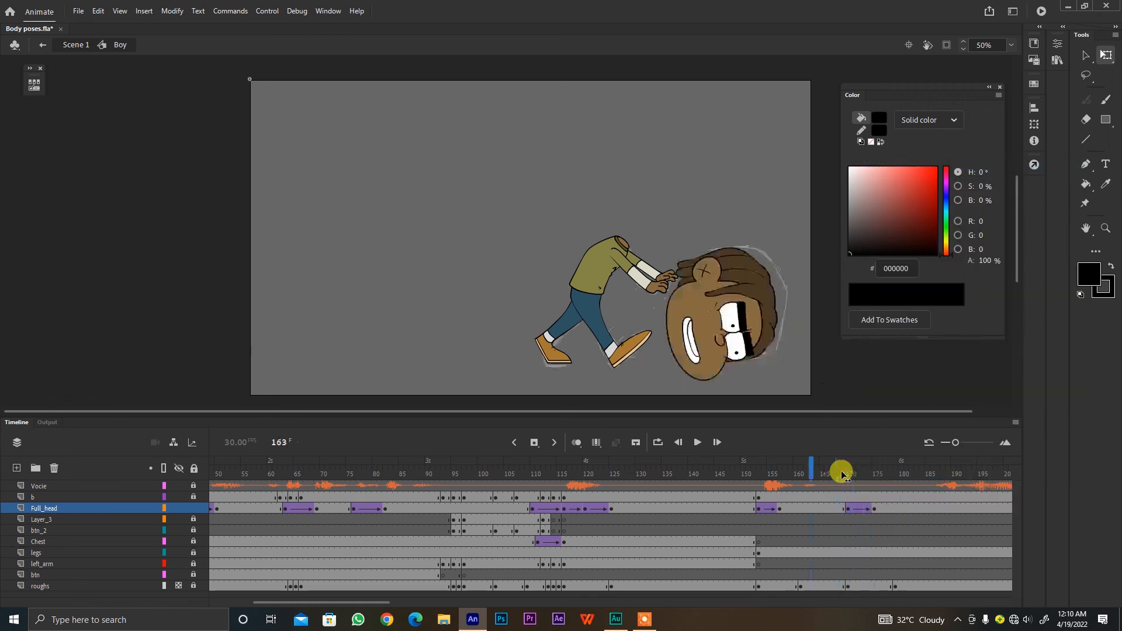
Step: Step back and forth between frames 148 and 192 to examine both head pushes against the roughs
key(period)
key(period)
key(period)
key(period)
key(period)
key(period)
key(period)
key(period)
key(period)
key(period)
key(period)
key(period)
key(period)
key(period)
key(period)
key(period)
key(period)
key(period)
key(period)
key(comma)
key(comma)
key(comma)
key(comma)
key(comma)
key(comma)
key(comma)
key(comma)
key(comma)
key(comma)
key(comma)
key(comma)
key(comma)
key(comma)
key(comma)
key(comma)
key(comma)
key(comma)
key(comma)
key(comma)
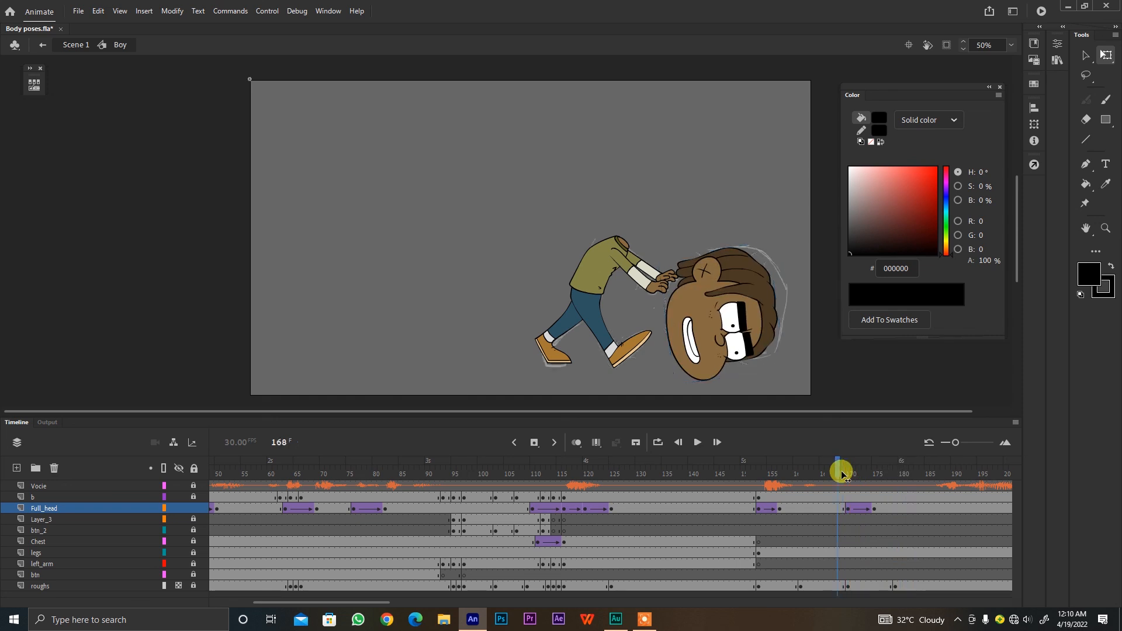
key(period)
key(period)
key(period)
key(comma)
key(comma)
key(comma)
key(comma)
key(comma)
key(comma)
key(comma)
key(comma)
key(comma)
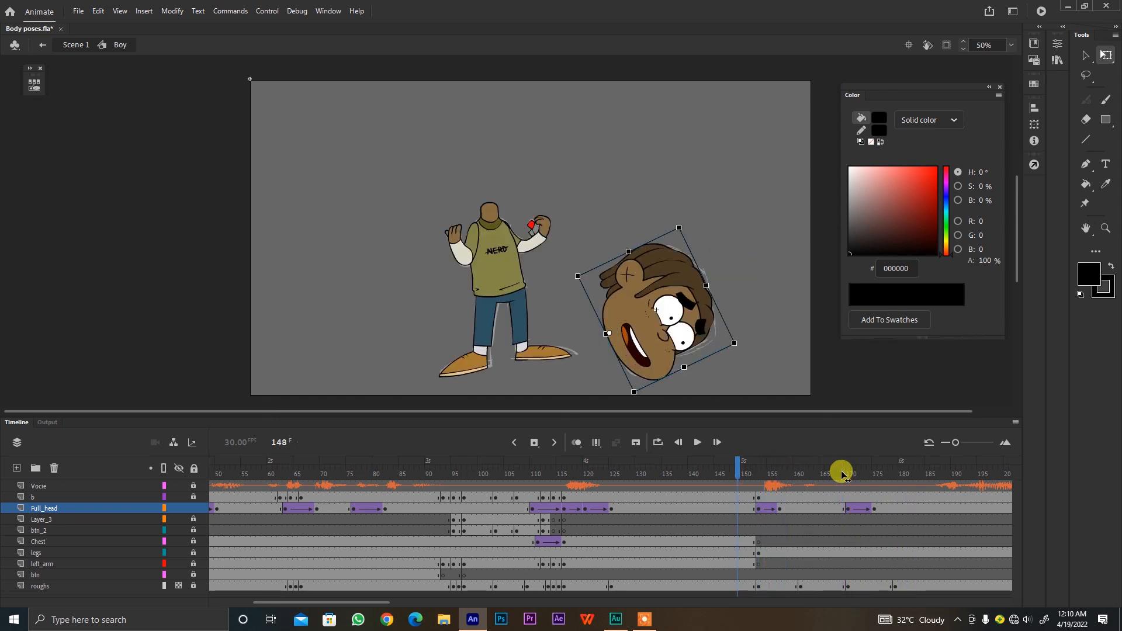
key(period)
key(period)
key(period)
key(period)
key(period)
key(period)
key(period)
key(period)
key(period)
key(period)
key(period)
key(period)
key(period)
key(period)
key(period)
key(period)
key(period)
key(period)
key(period)
key(period)
key(period)
key(period)
key(period)
key(period)
key(period)
key(period)
key(period)
key(period)
key(period)
key(period)
key(period)
key(period)
key(period)
key(period)
key(period)
key(period)
key(period)
key(period)
key(period)
key(period)
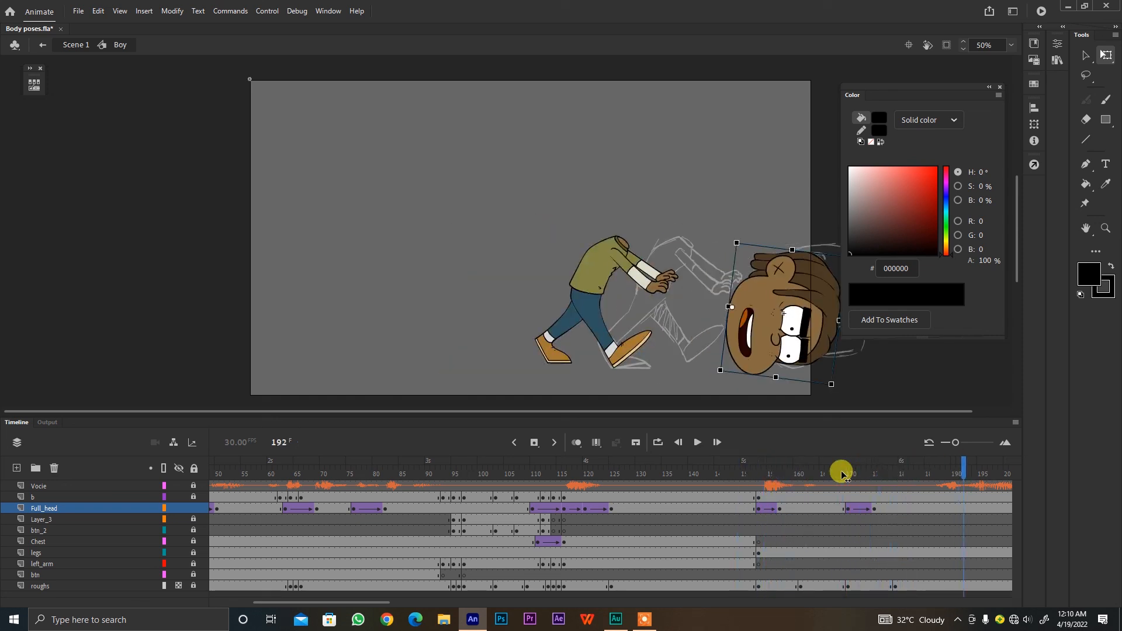
key(comma)
key(comma)
key(comma)
key(comma)
key(comma)
key(comma)
key(comma)
key(comma)
key(comma)
key(comma)
key(comma)
key(comma)
key(comma)
key(comma)
key(comma)
key(comma)
key(comma)
key(comma)
key(comma)
key(comma)
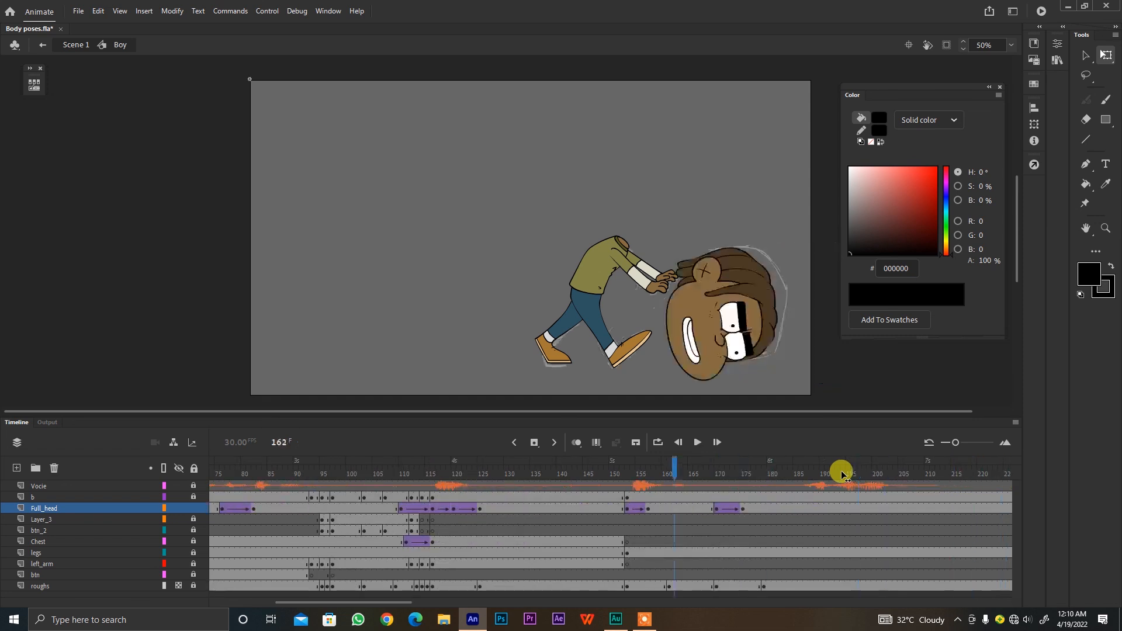
Step: Play back the second push, return to frame 150 and save the file
key(Return)
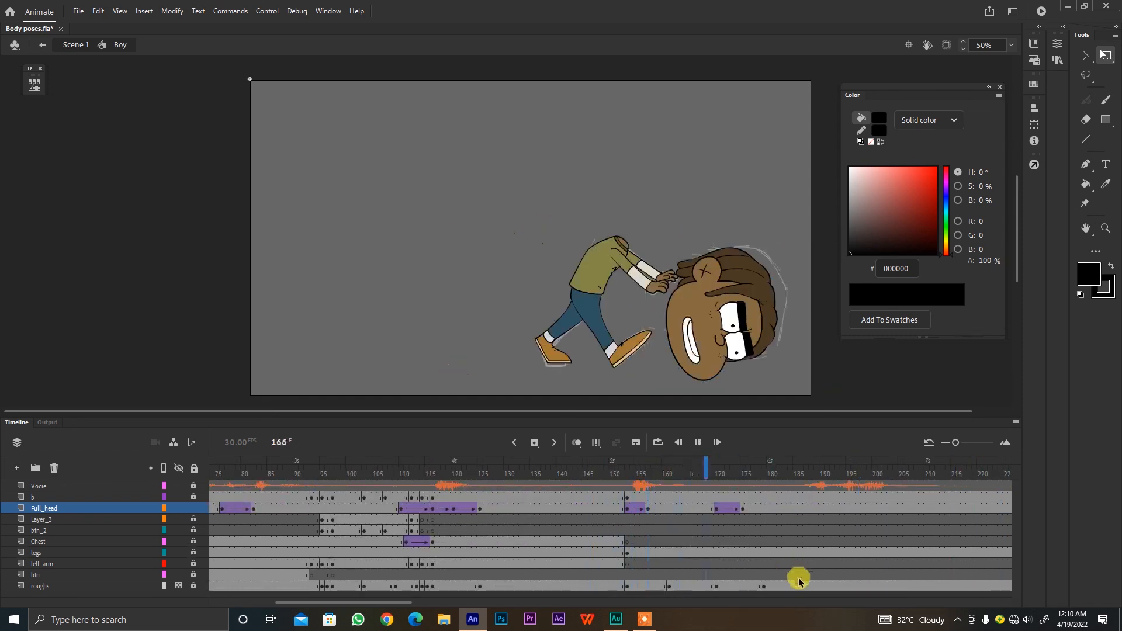
drag(641, 470, 613, 476)
key(ctrl+s)
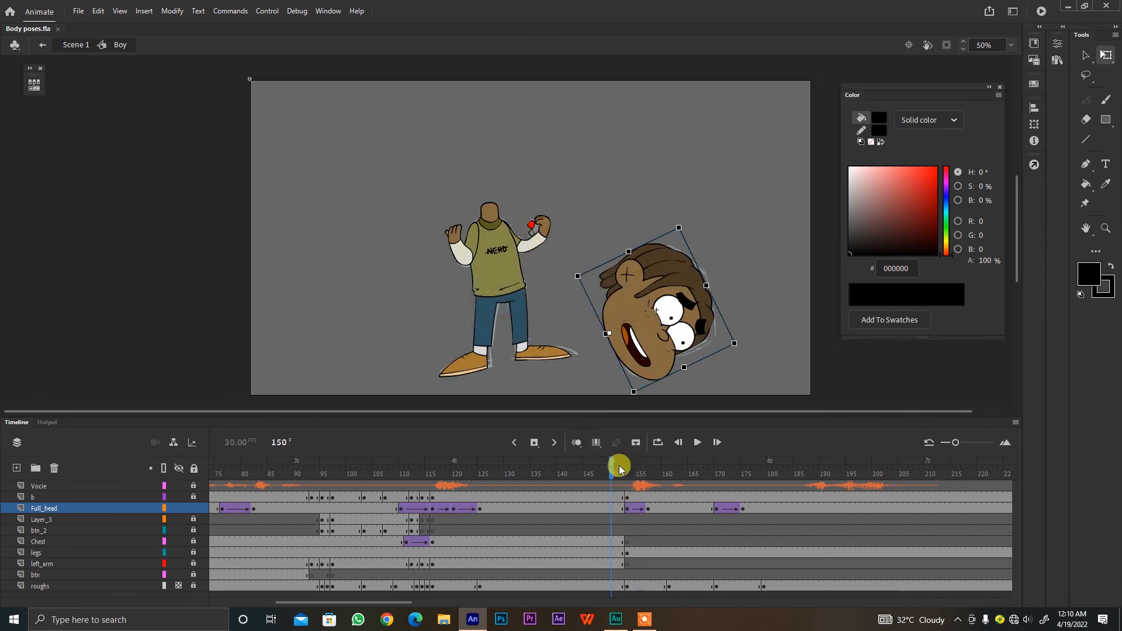
Step: Play the first push from frame 150 and step through the frames around 153 to examine the body's pose change
key(Return)
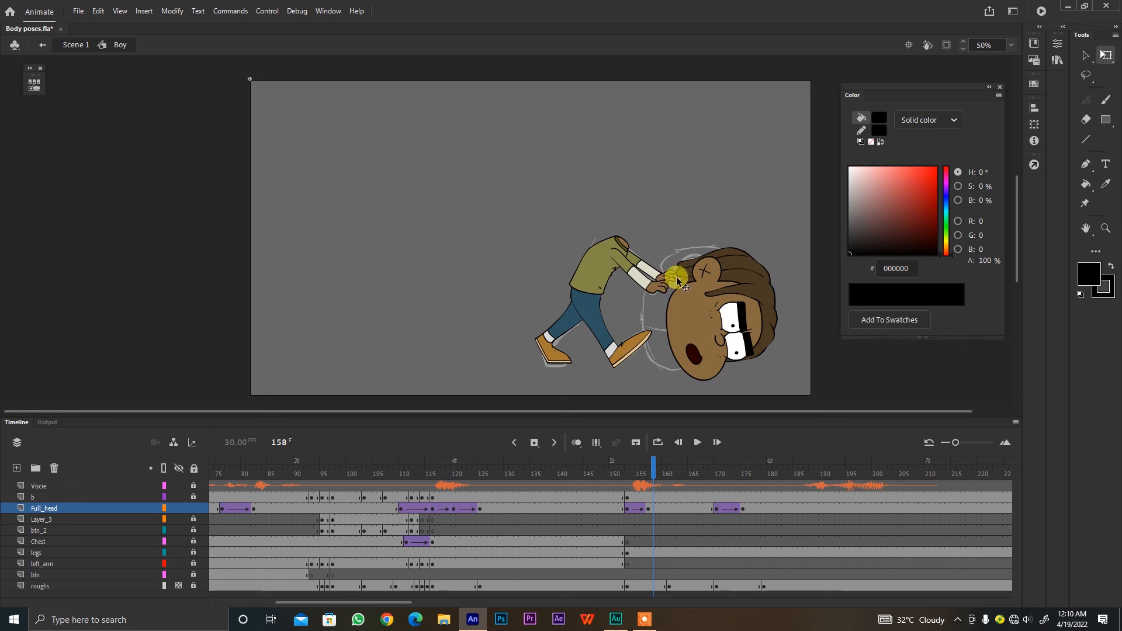
click(623, 473)
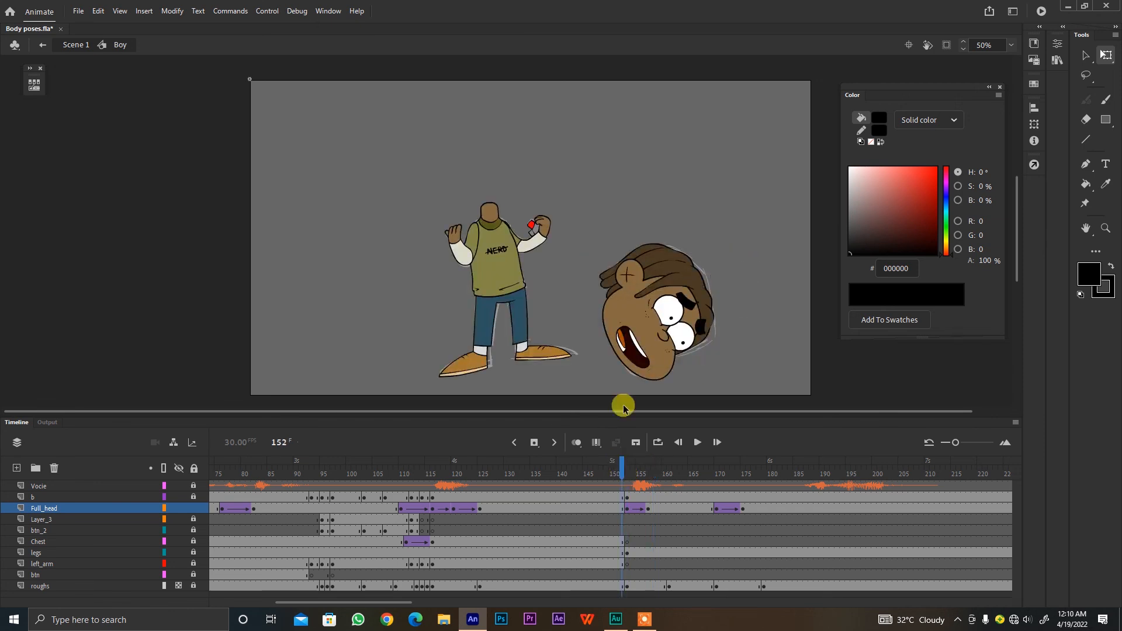
key(period)
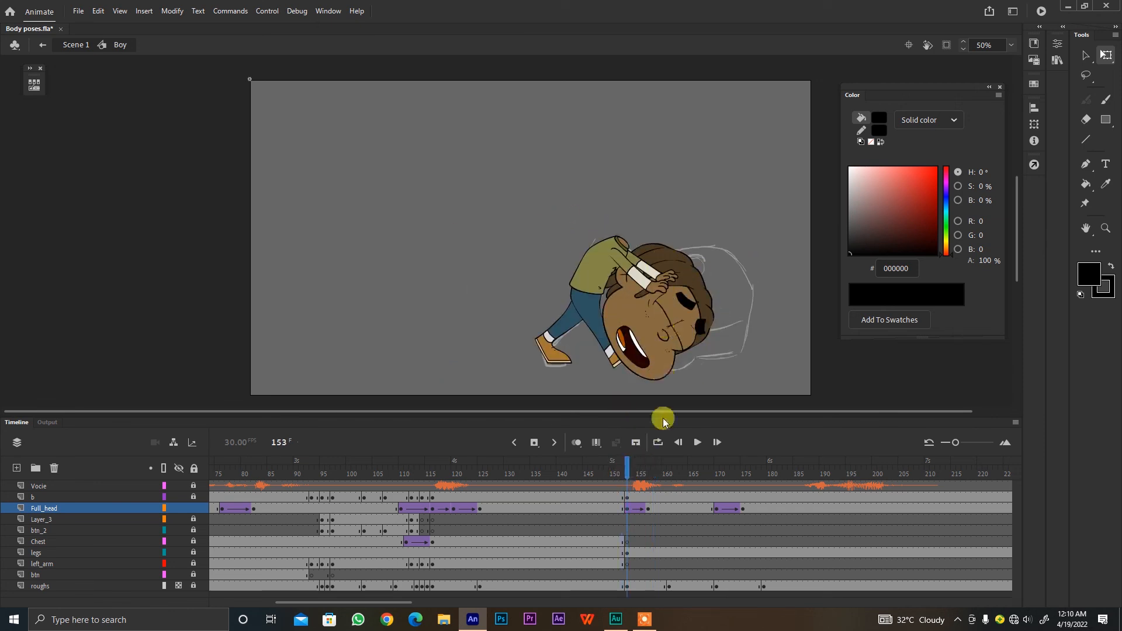
key(comma)
key(comma)
key(comma)
key(comma)
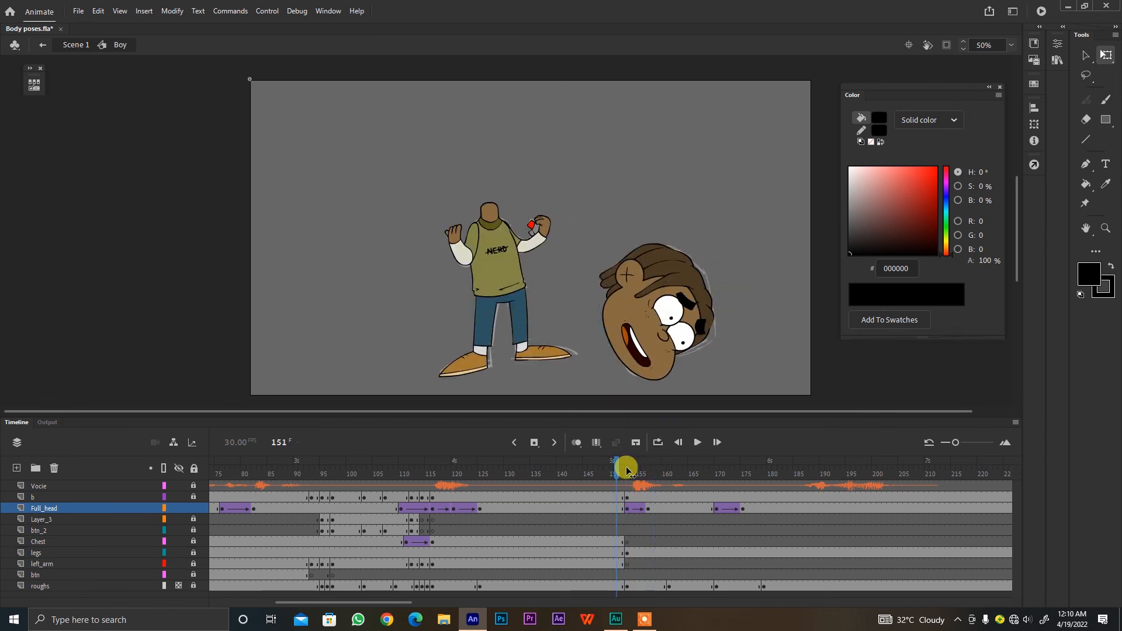
key(period)
key(period)
key(period)
key(period)
key(period)
key(period)
key(period)
key(period)
key(period)
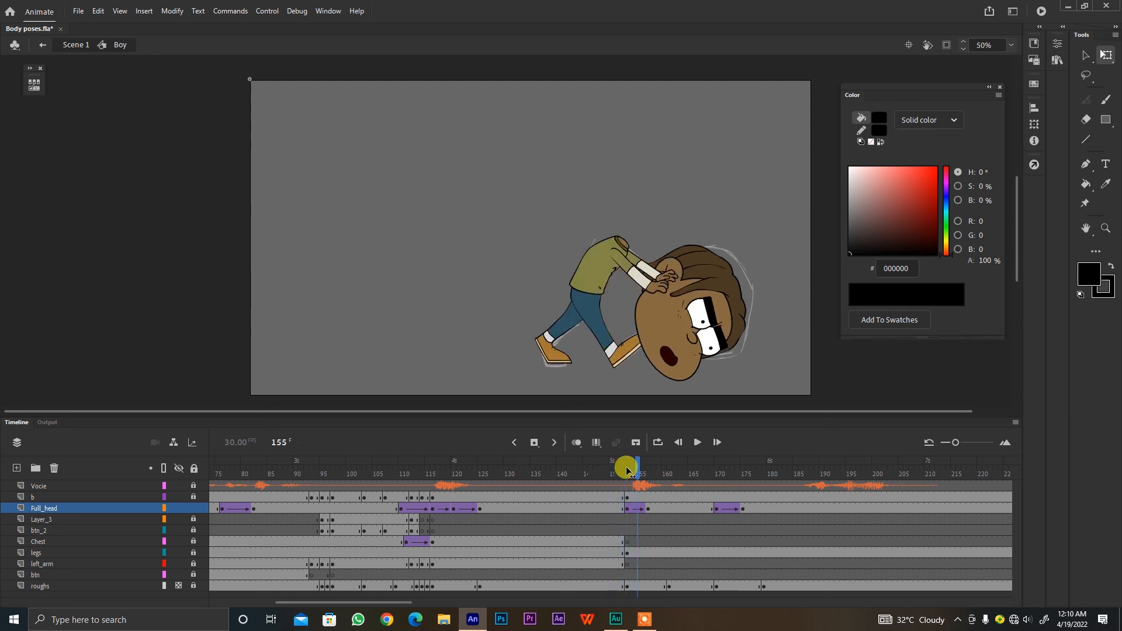
key(comma)
key(comma)
key(comma)
key(comma)
key(comma)
key(comma)
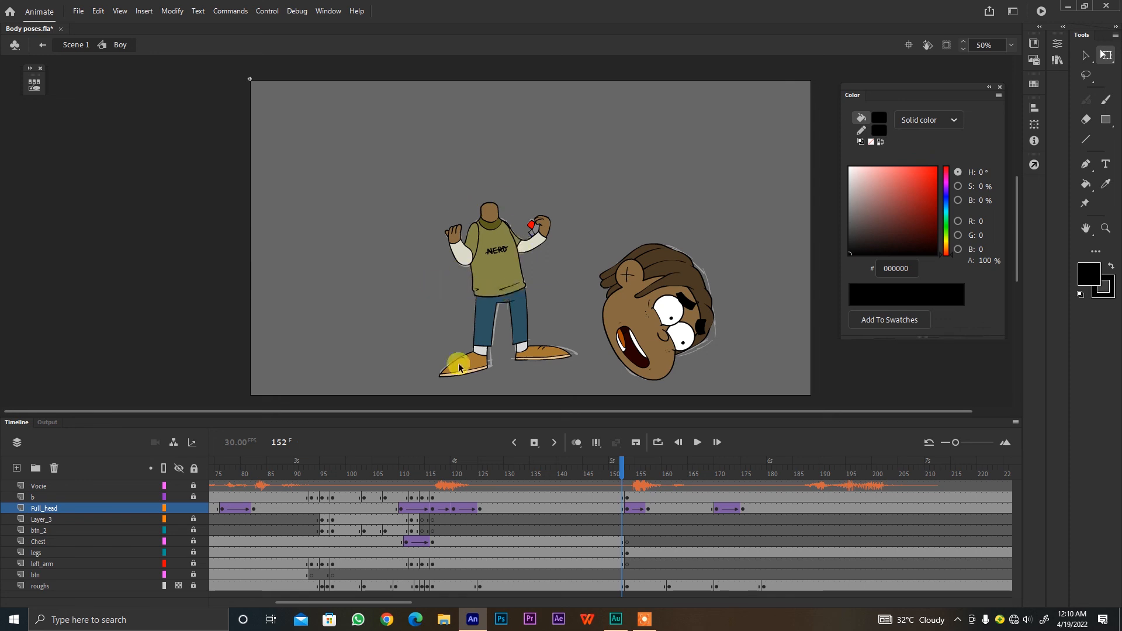
Step: Unlock the legs layer and convert the leg artwork at frame 153 into a Graphic symbol named "legsss"
click(628, 548)
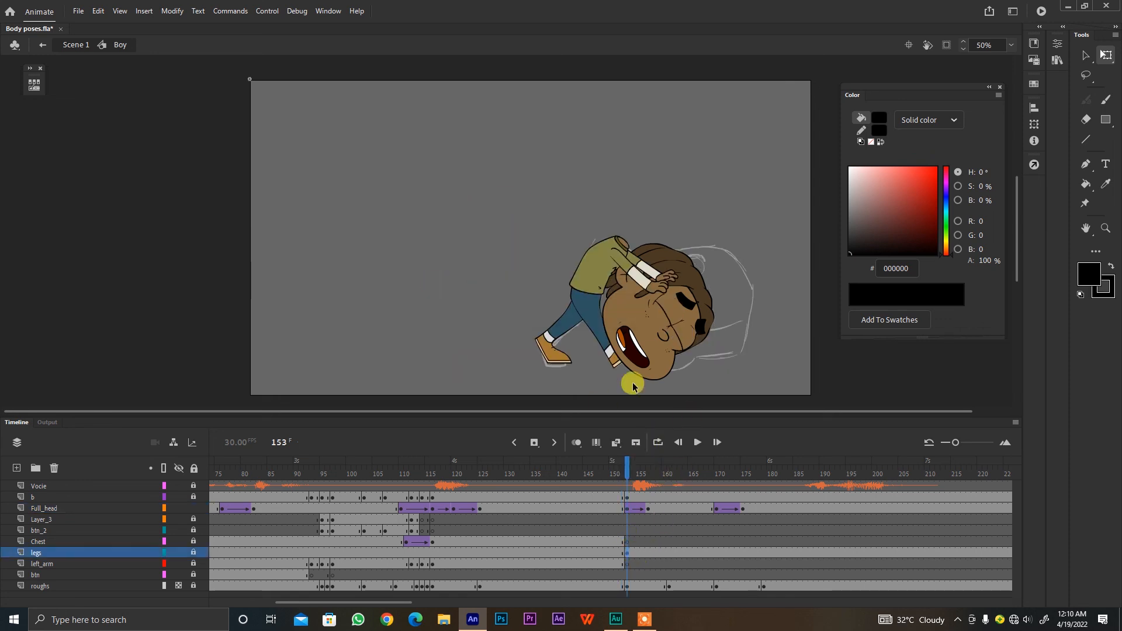
click(193, 551)
click(597, 311)
click(626, 552)
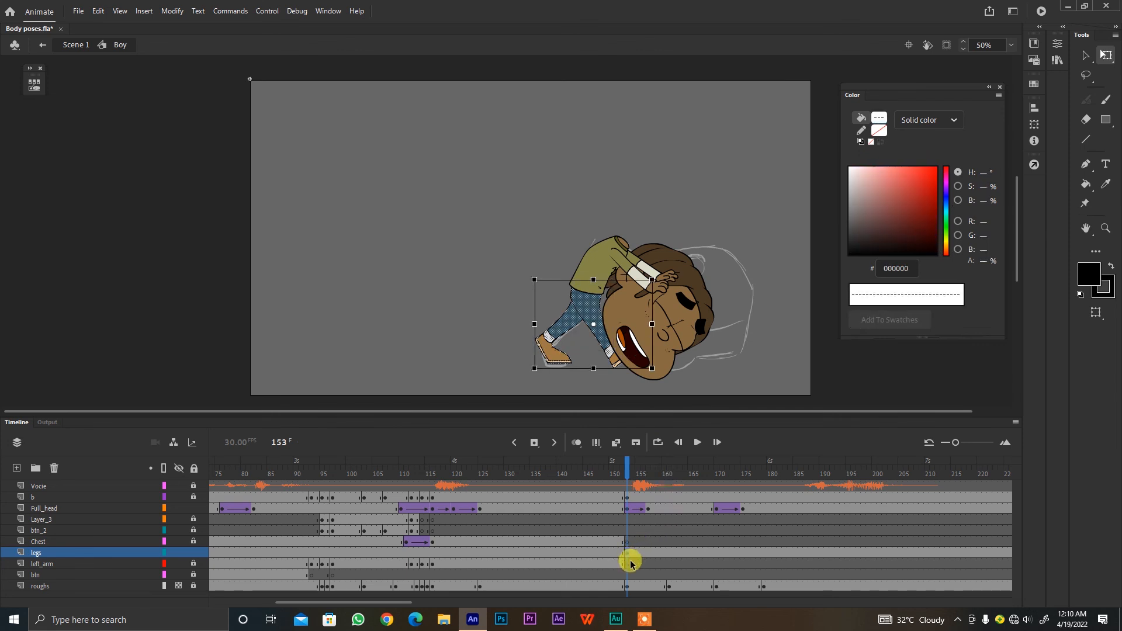
click(583, 310)
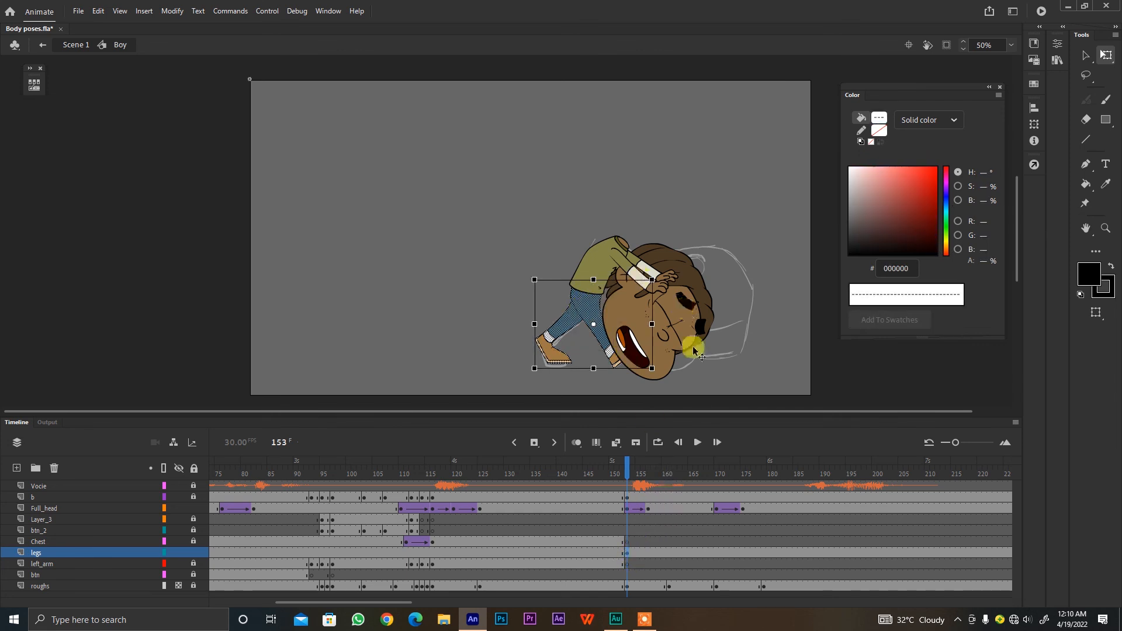
right_click(581, 289)
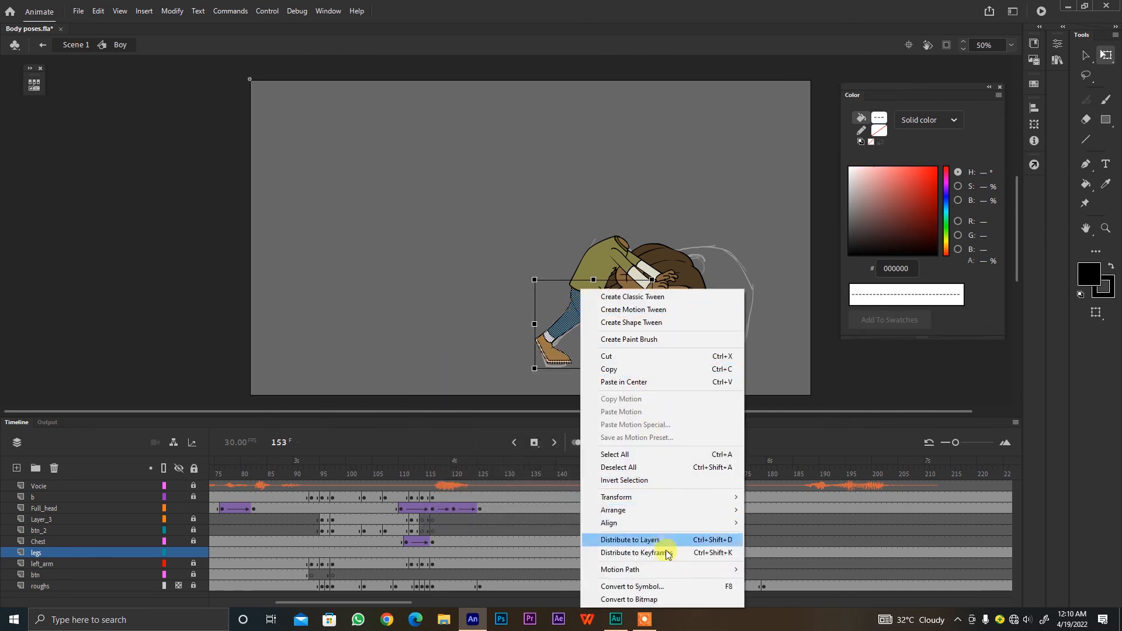
click(668, 587)
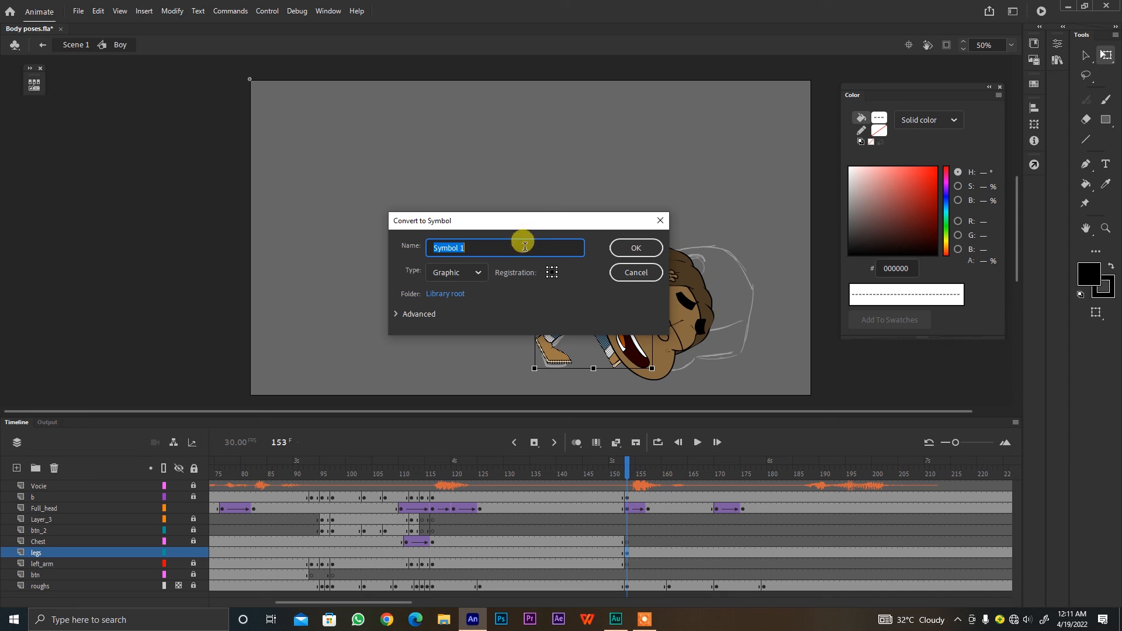
text(legsss)
key(Return)
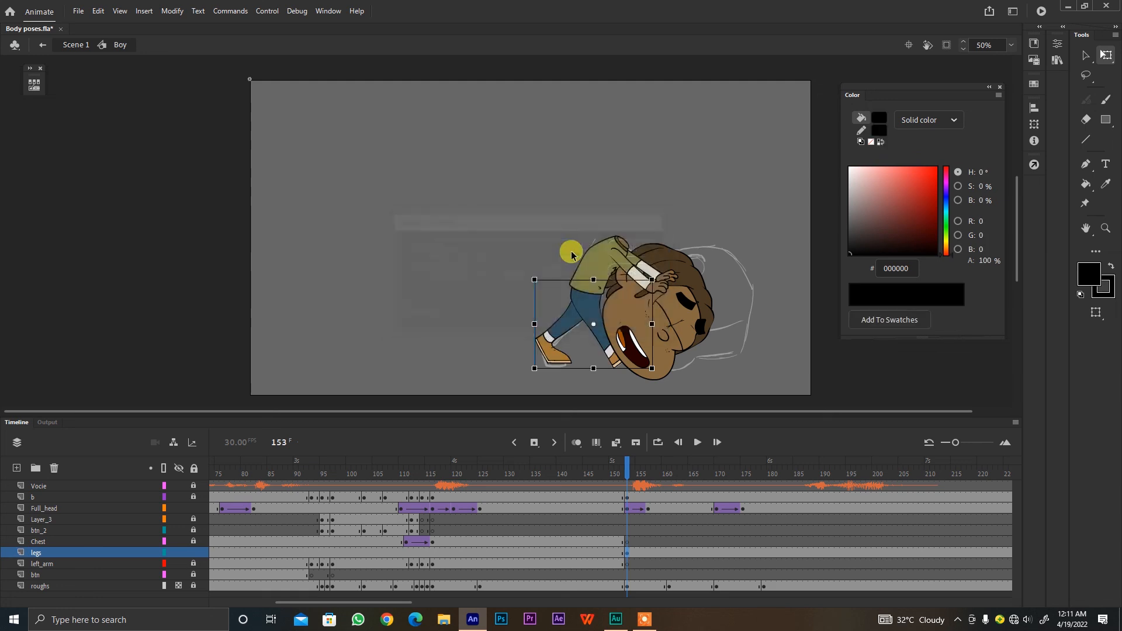
Step: Unlock layer b and convert its torso and arms artwork at frame 153 into a Graphic symbol named "wtwer"
click(608, 266)
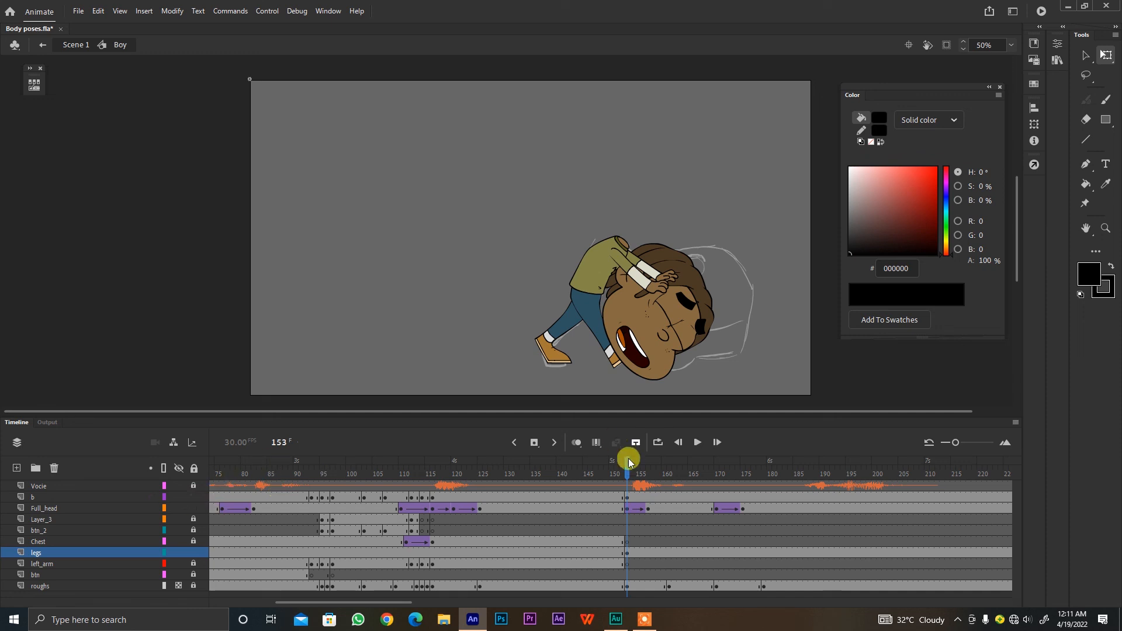
click(628, 498)
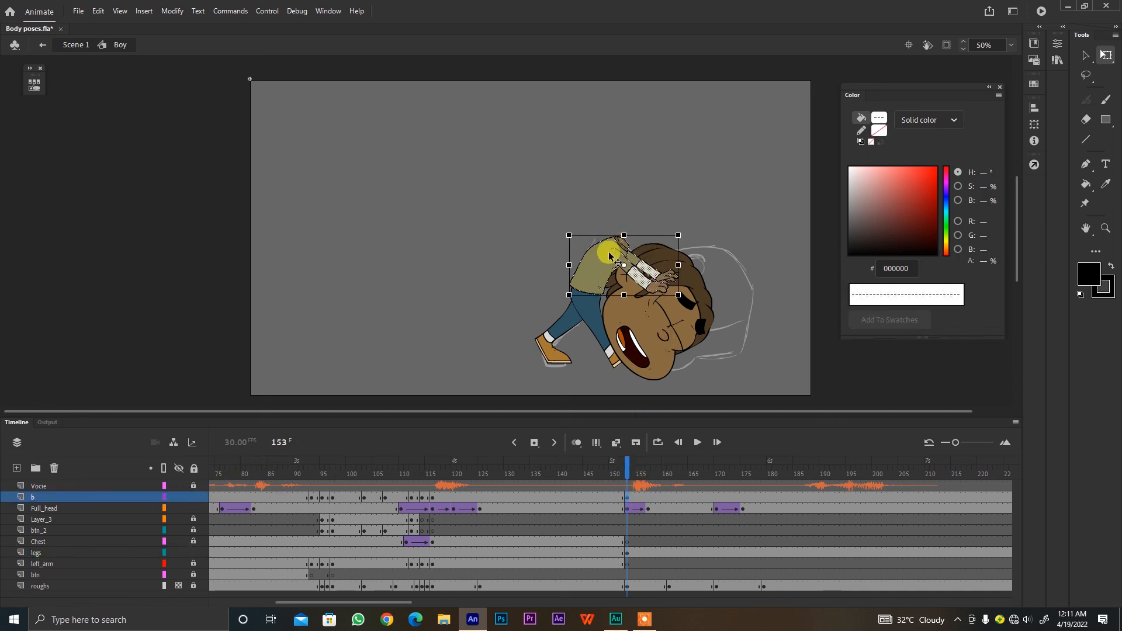
key(F8)
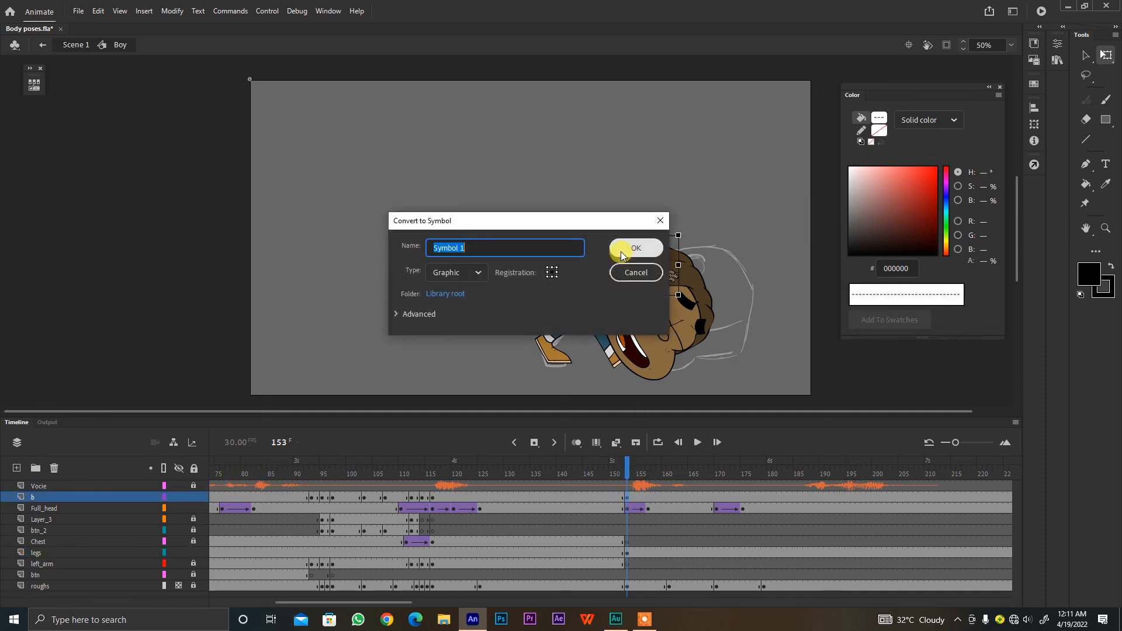
text(wtwer)
key(Return)
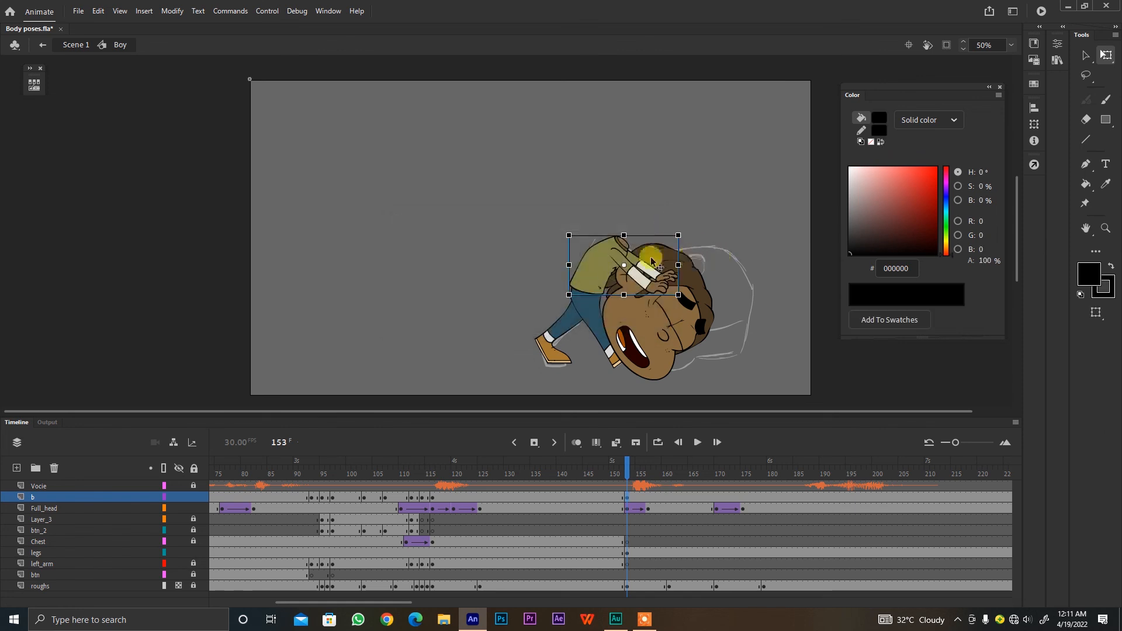
Step: Step through the frames from 153 to about 170 to compare the head's motion with the body pose and roughs
click(627, 470)
key(period)
key(period)
key(period)
key(period)
key(period)
key(period)
key(period)
key(comma)
key(comma)
key(comma)
key(comma)
key(comma)
key(comma)
key(comma)
key(comma)
key(comma)
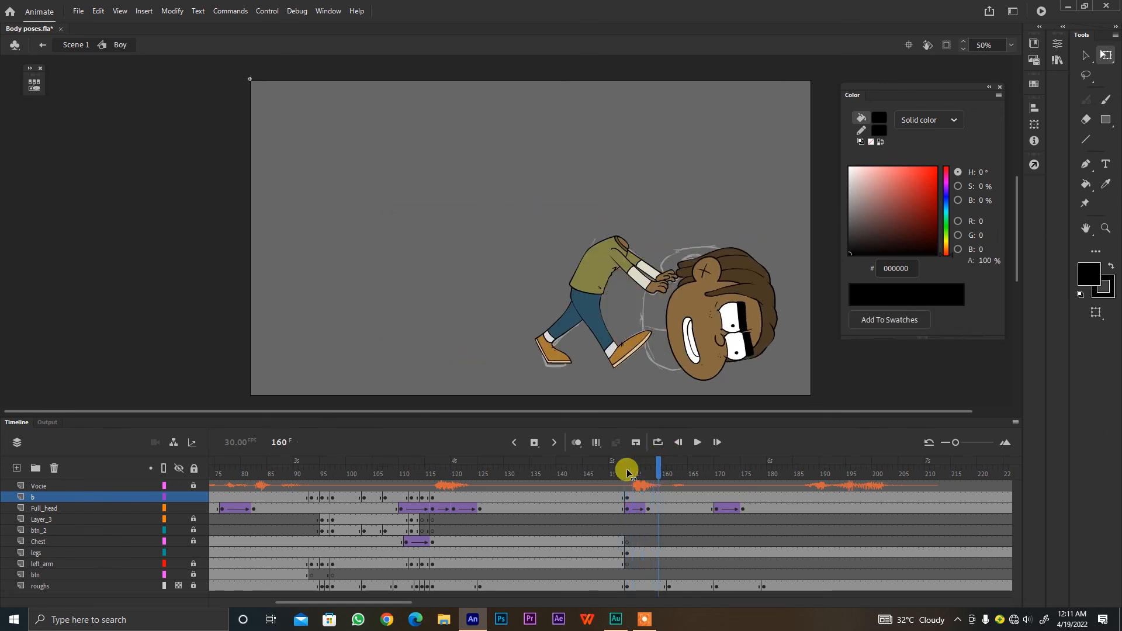
key(period)
key(period)
key(period)
key(period)
key(period)
key(period)
key(period)
key(period)
key(period)
key(period)
key(period)
key(period)
key(period)
key(period)
key(period)
key(period)
key(period)
key(period)
key(period)
key(period)
key(period)
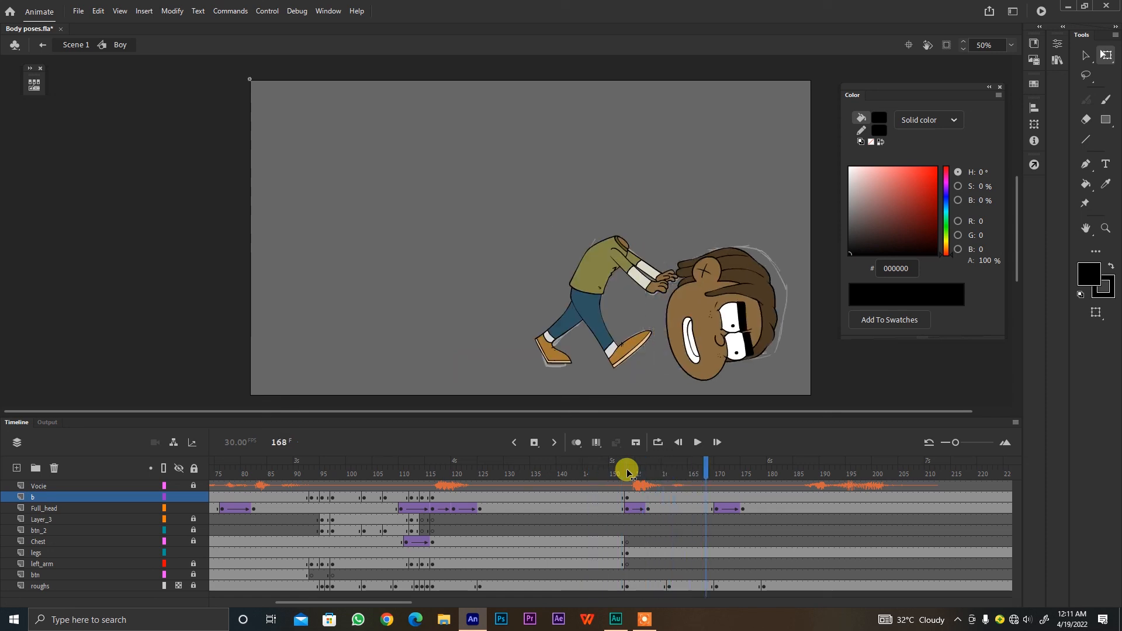
key(comma)
key(comma)
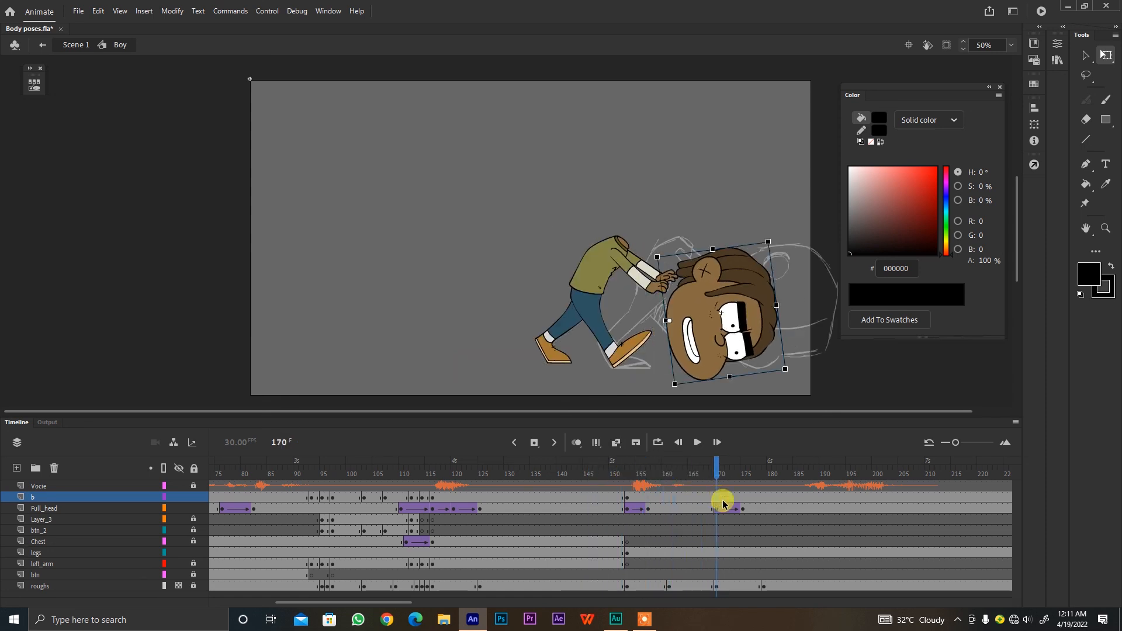
Step: Insert keyframes at frames 170 and 166 on both the b and legs layers
click(724, 552)
drag(713, 471, 701, 489)
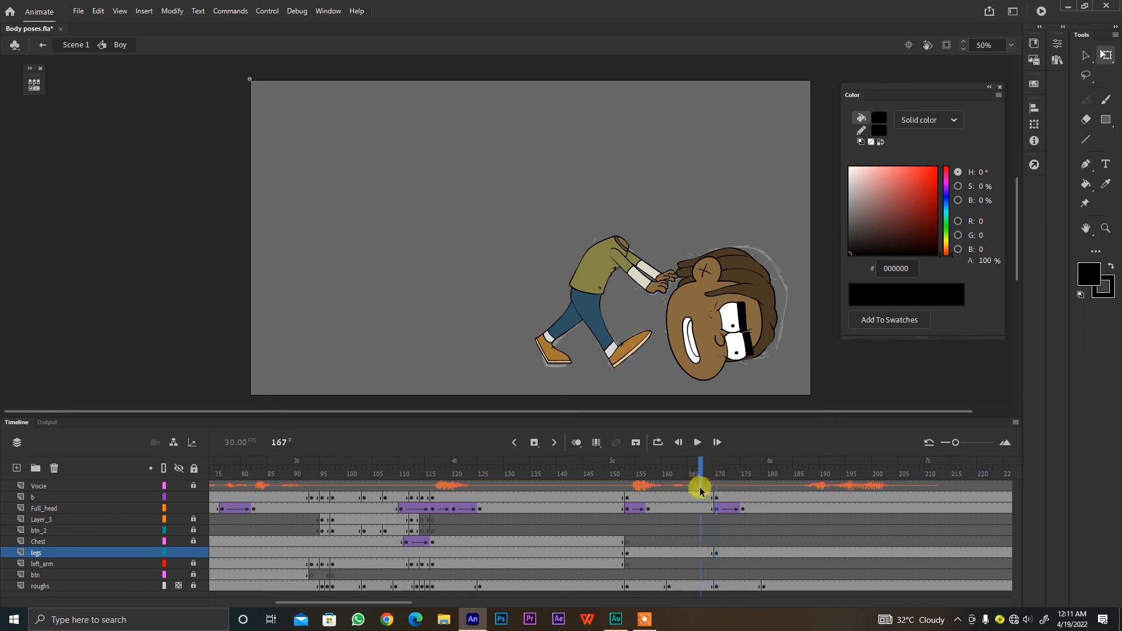
click(695, 497)
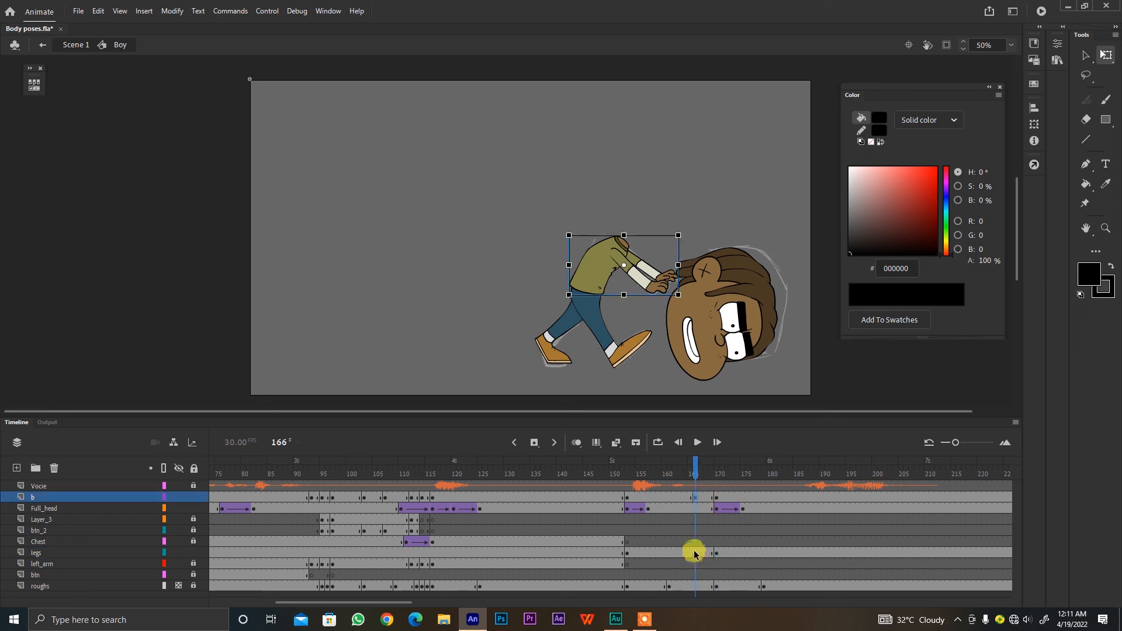
click(694, 551)
Step: Create classic tweens between frames 166 and 170 on the b and legs layers and play them back
click(698, 497)
click(695, 551)
click(701, 499)
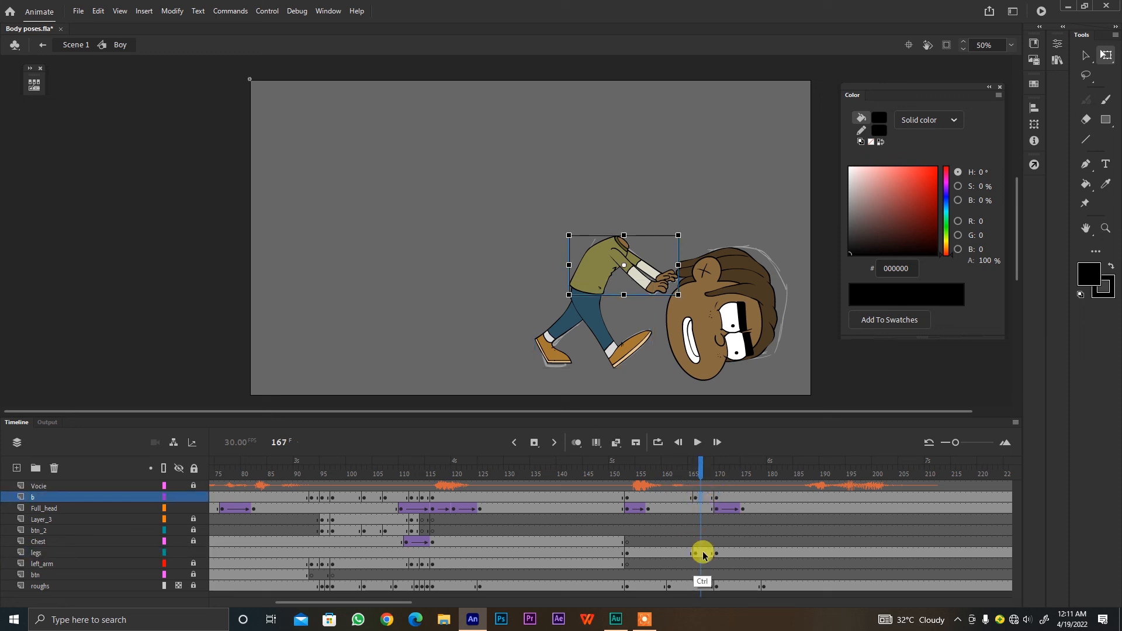
ctrl+click(703, 553)
right_click(701, 500)
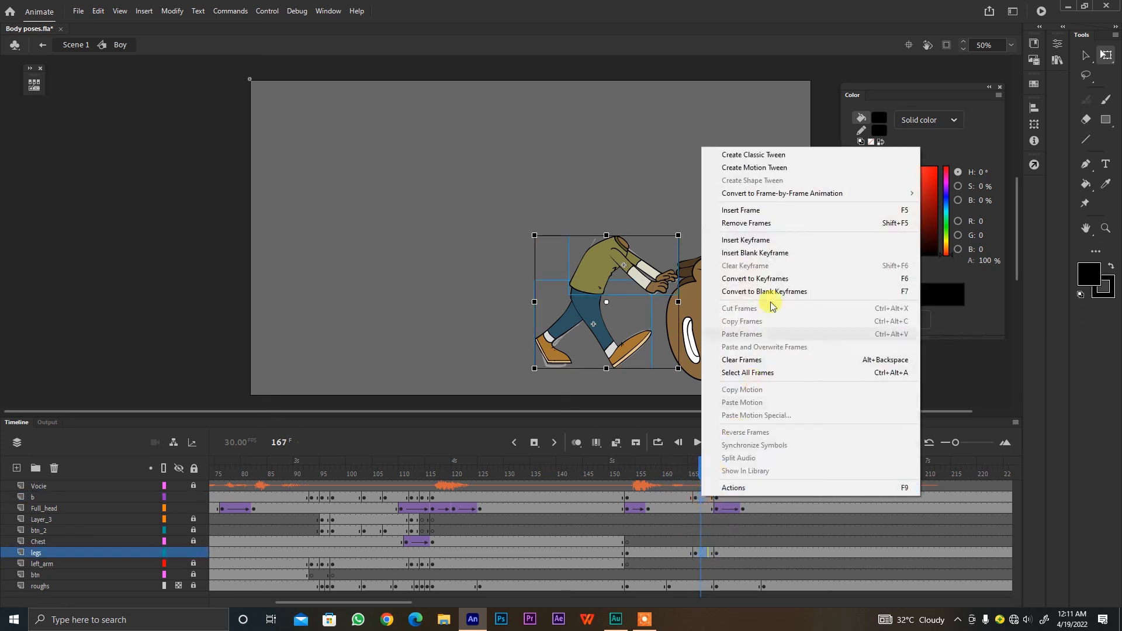
click(769, 153)
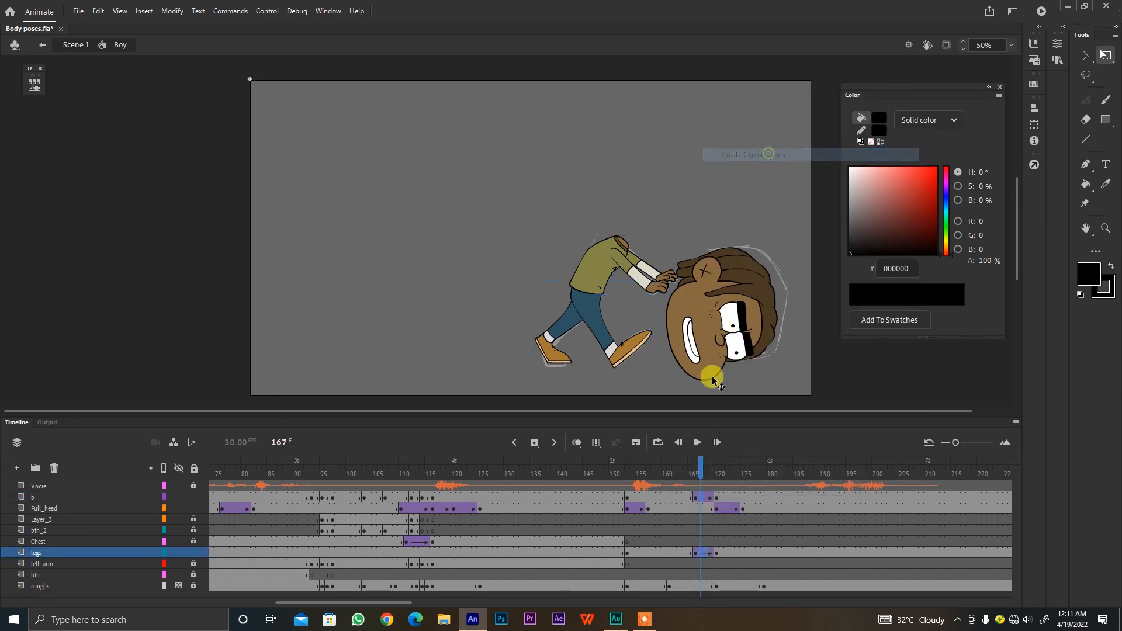
key(Return)
Step: At frame 170, select the torso and legs together and shift them horizontally toward the head to match the rough pose
click(718, 470)
click(718, 497)
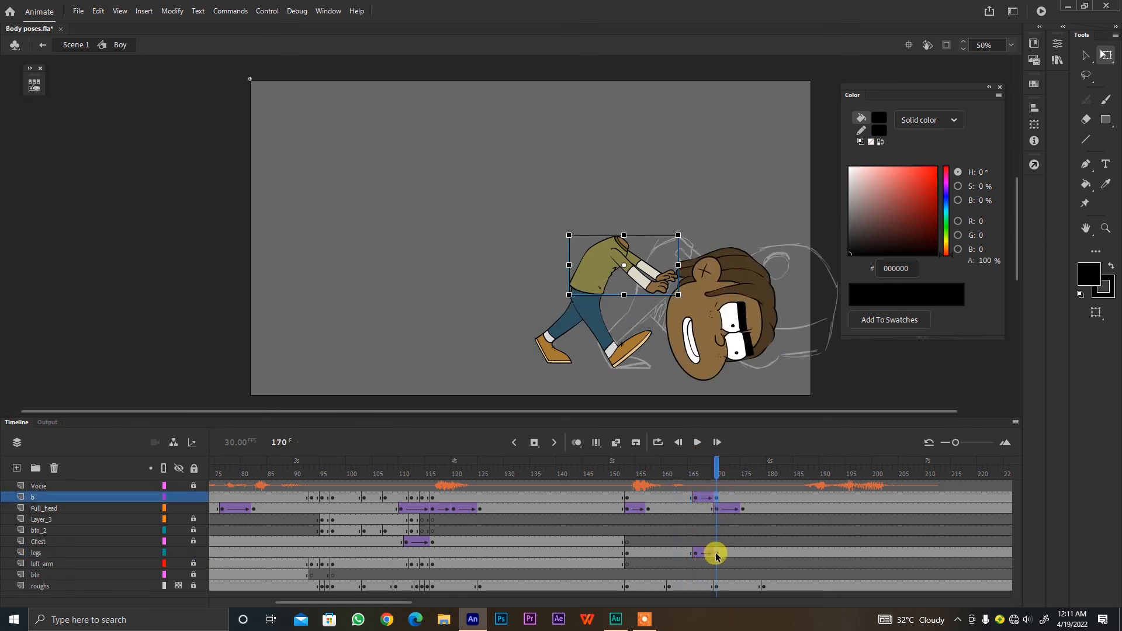
drag(506, 194, 612, 367)
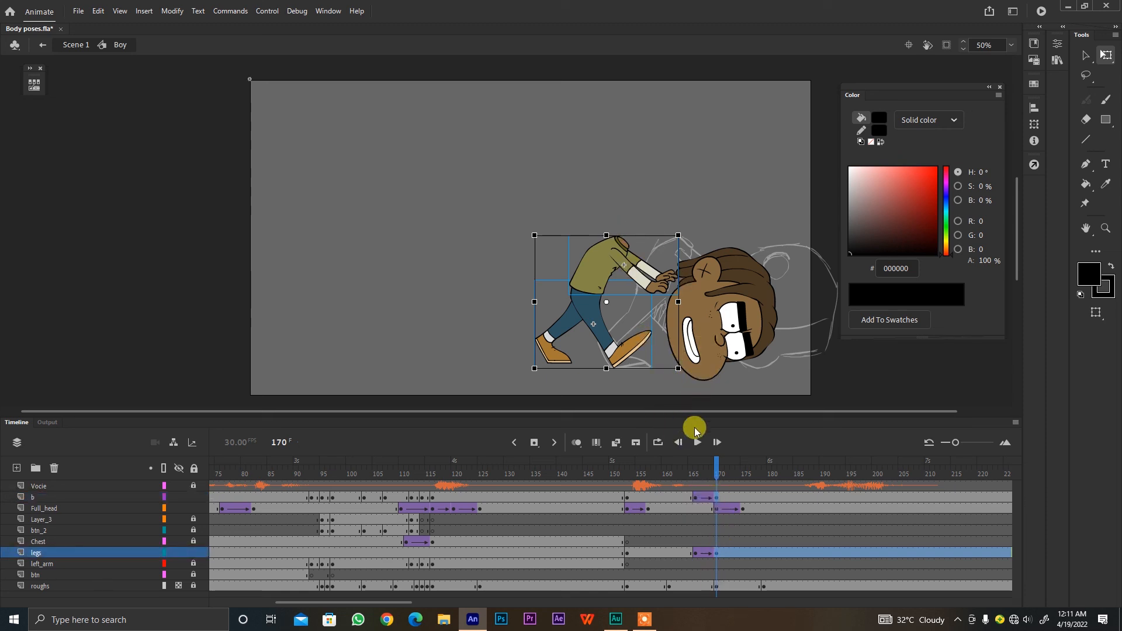
key(Right)
key(Right)
key(Right)
key(Right)
key(Right)
key(Right)
key(Right)
key(Right)
key(Right)
key(Right)
key(Right)
key(Right)
key(Right)
key(Right)
key(Right)
key(Right)
key(Right)
key(Right)
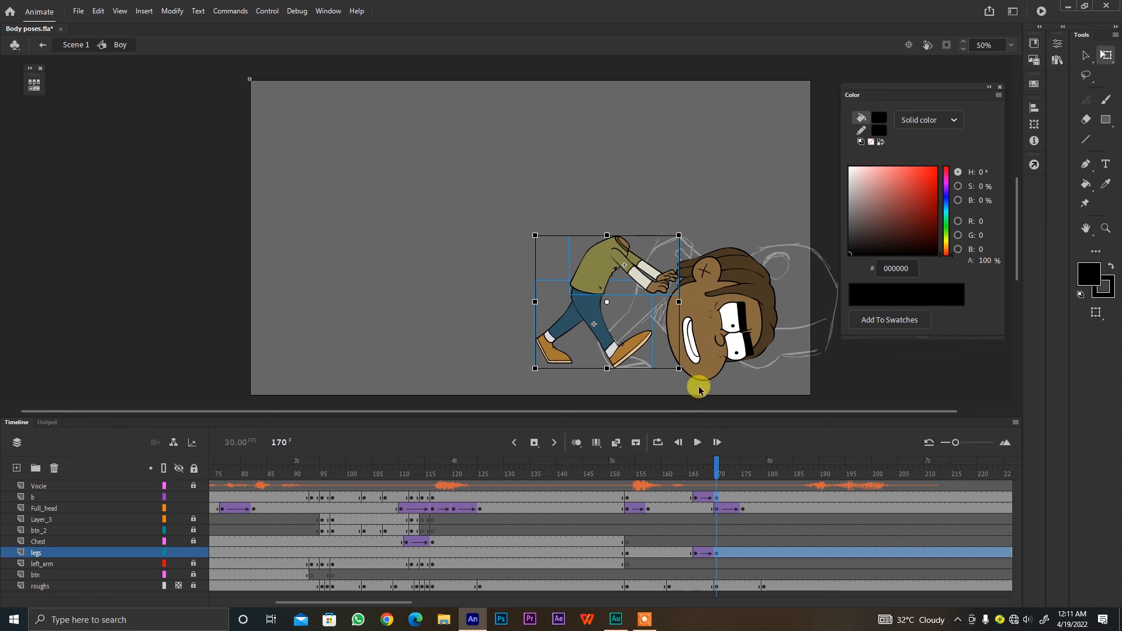
key(Right)
key(Right)
key(Right)
key(Right)
key(Right)
key(Right)
key(Right)
key(Right)
key(Right)
key(Right)
key(Right)
key(Right)
key(Right)
key(Right)
key(Right)
key(Right)
key(Right)
key(Right)
key(Right)
key(Right)
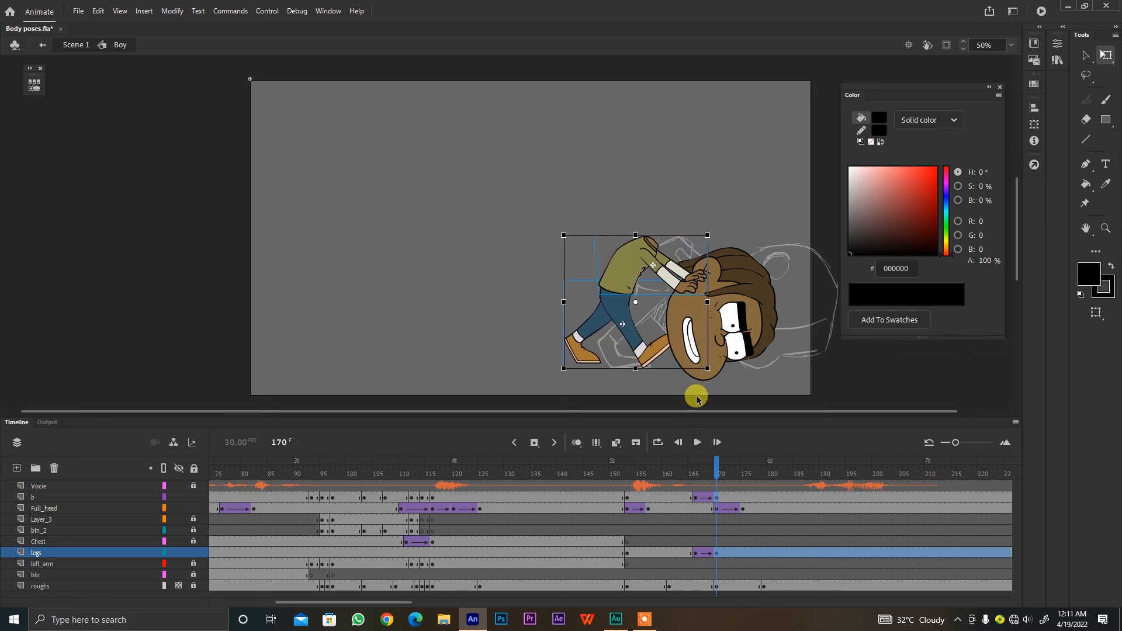
key(Right)
key(Right)
key(Right)
key(Right)
key(Right)
key(Right)
key(Right)
key(Right)
key(Right)
key(Right)
key(Right)
key(Right)
key(Right)
key(Right)
key(Right)
key(Right)
key(Right)
key(Right)
key(Right)
key(Right)
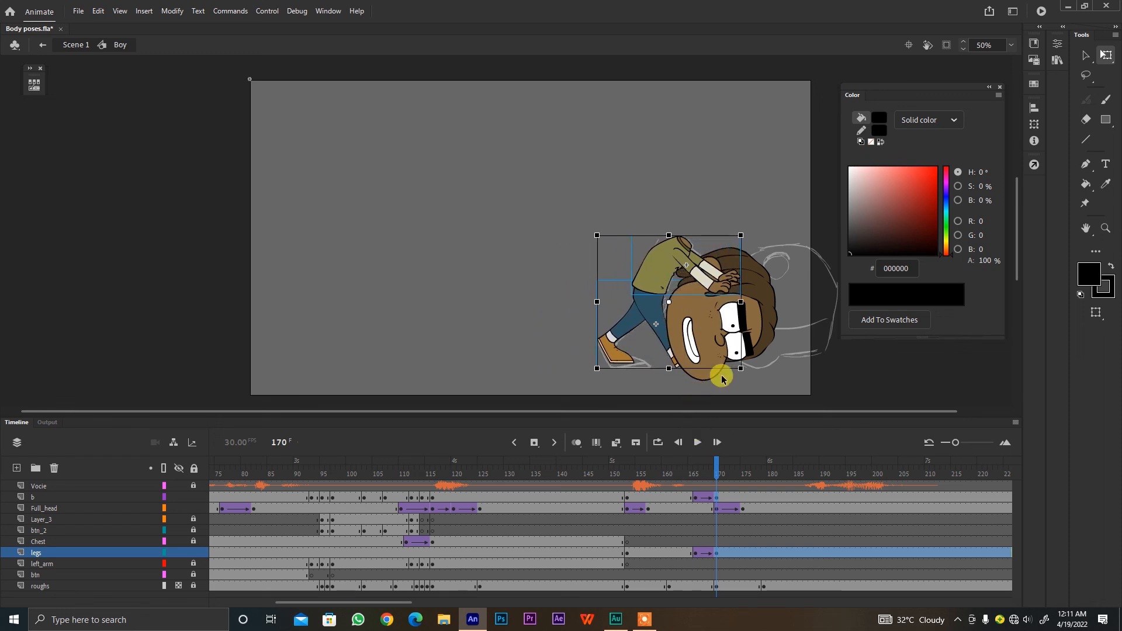
Step: Review the second push by scrubbing to frame 240, and lock all layers and save the file
mouse_move(718, 470)
mouse_down()
mouse_move(703, 471)
mouse_move(737, 472)
mouse_move(636, 472)
mouse_move(814, 472)
mouse_move(631, 472)
mouse_move(910, 472)
mouse_up()
drag(984, 472, 1064, 483)
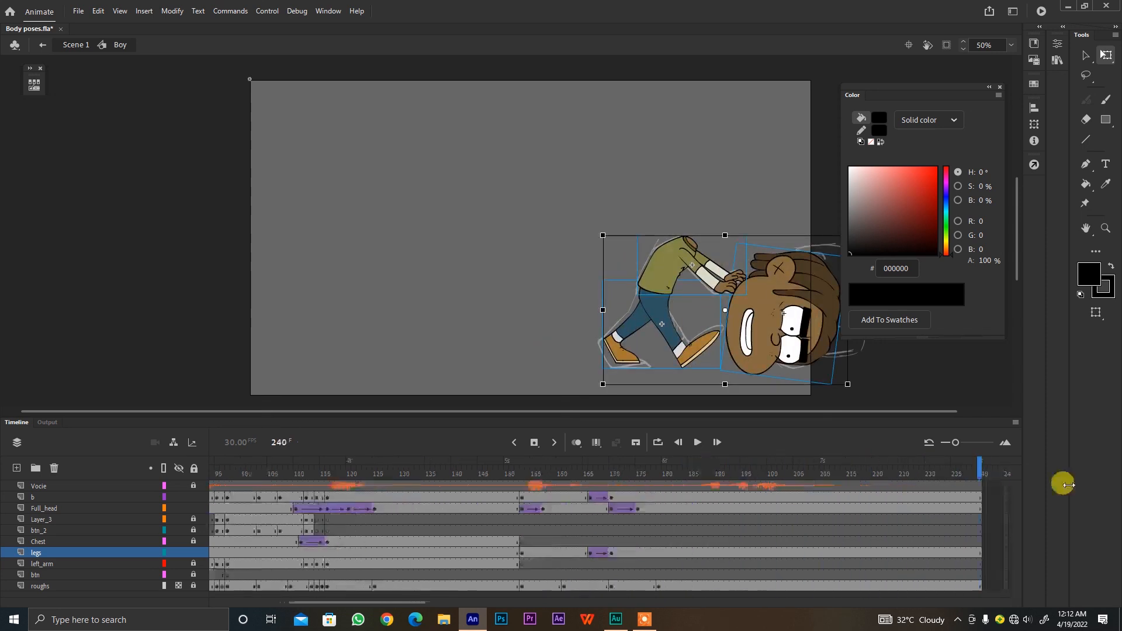
click(194, 468)
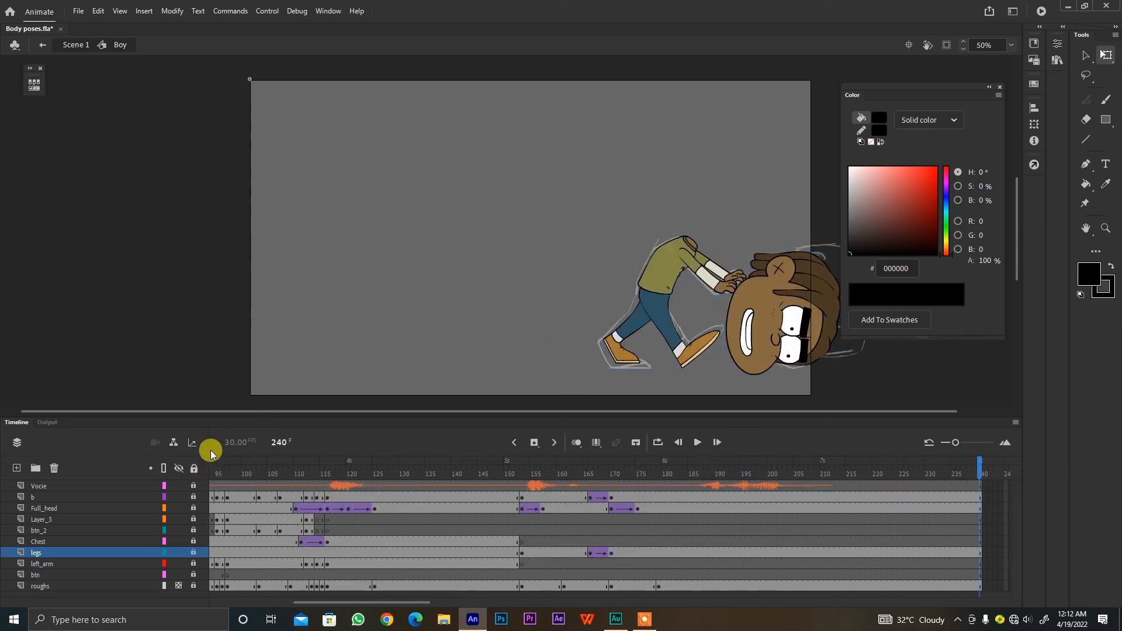
key(ctrl+s)
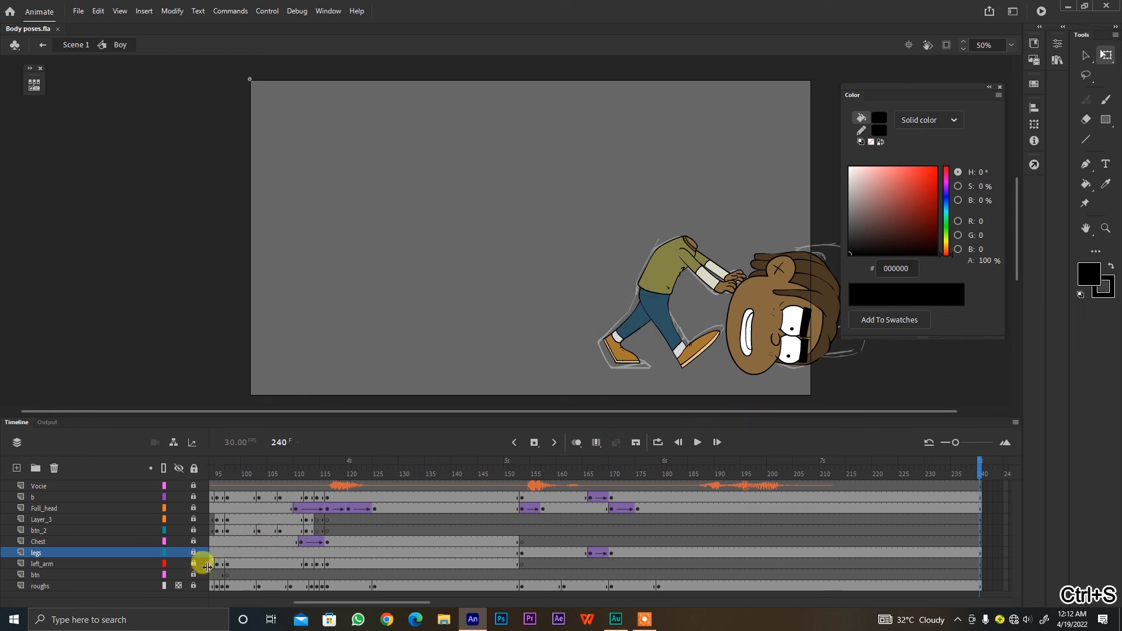
Step: Hide the roughs layer and review the pushing animation, checking frames 151 to 153 and scrubbing on to frame 240
click(178, 585)
key(Return)
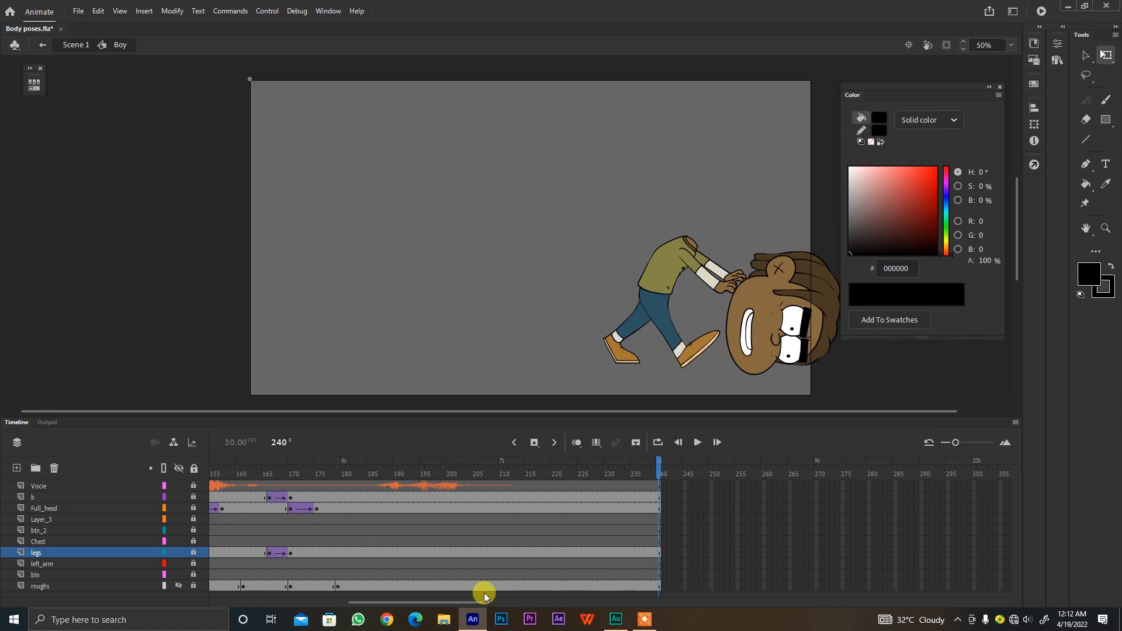
scroll(478, 601, left, 3)
scroll(477, 601, left, 1)
click(440, 471)
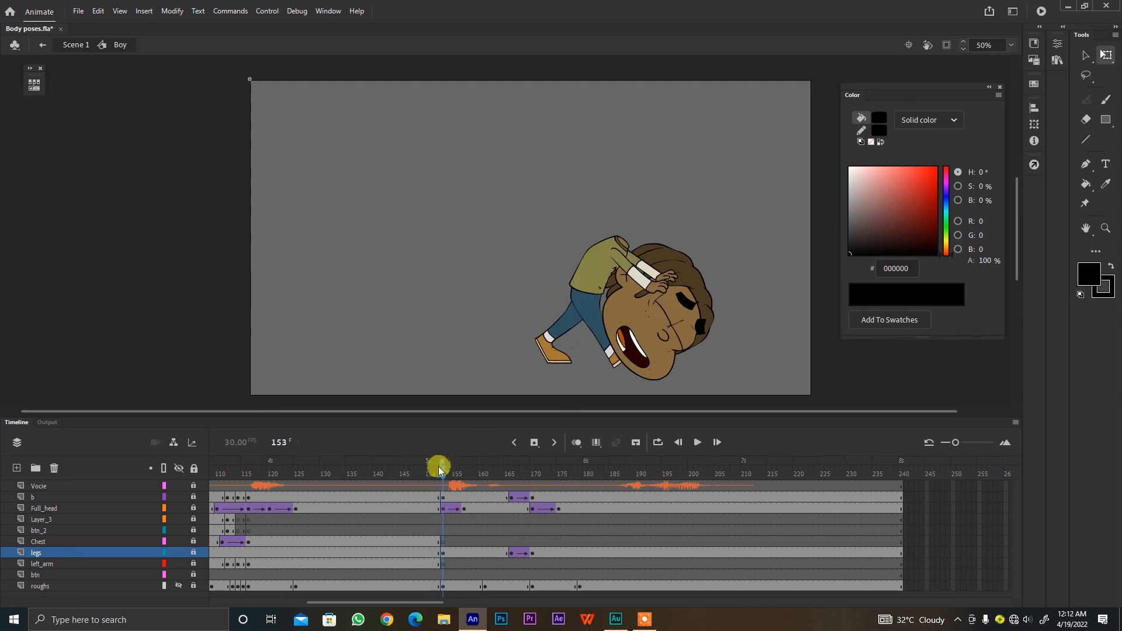
click(438, 466)
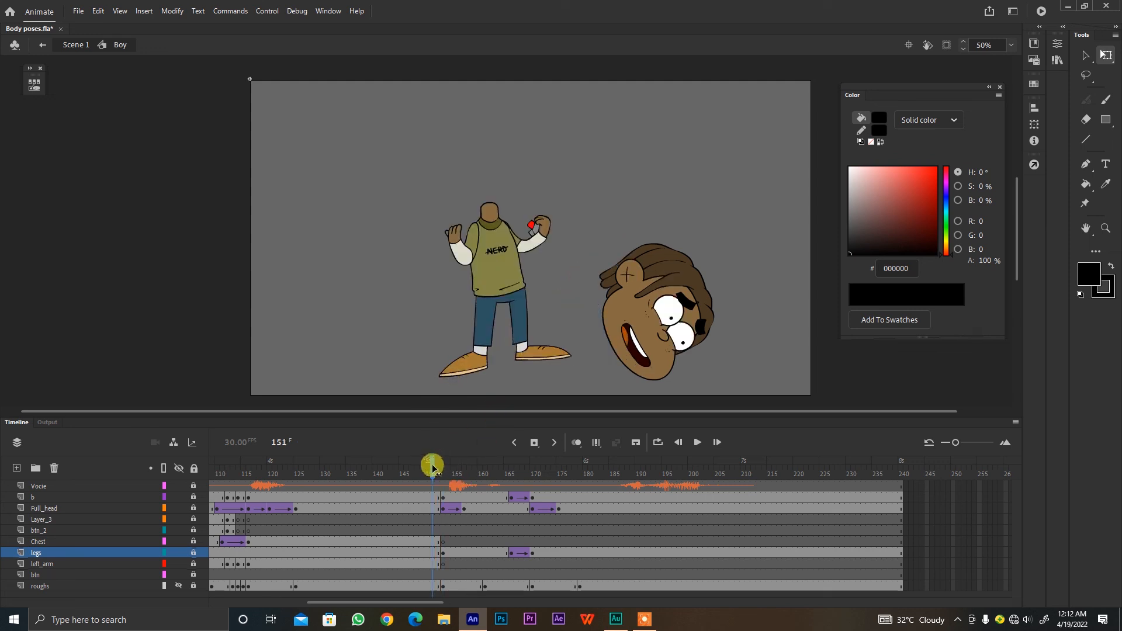
click(439, 462)
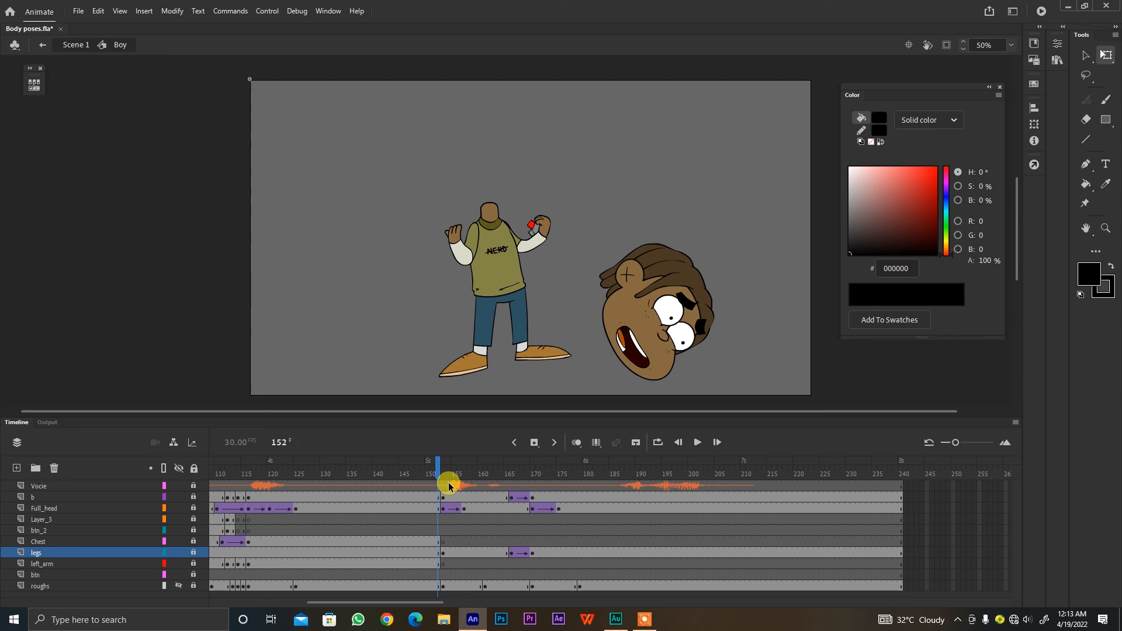
drag(438, 463, 1060, 568)
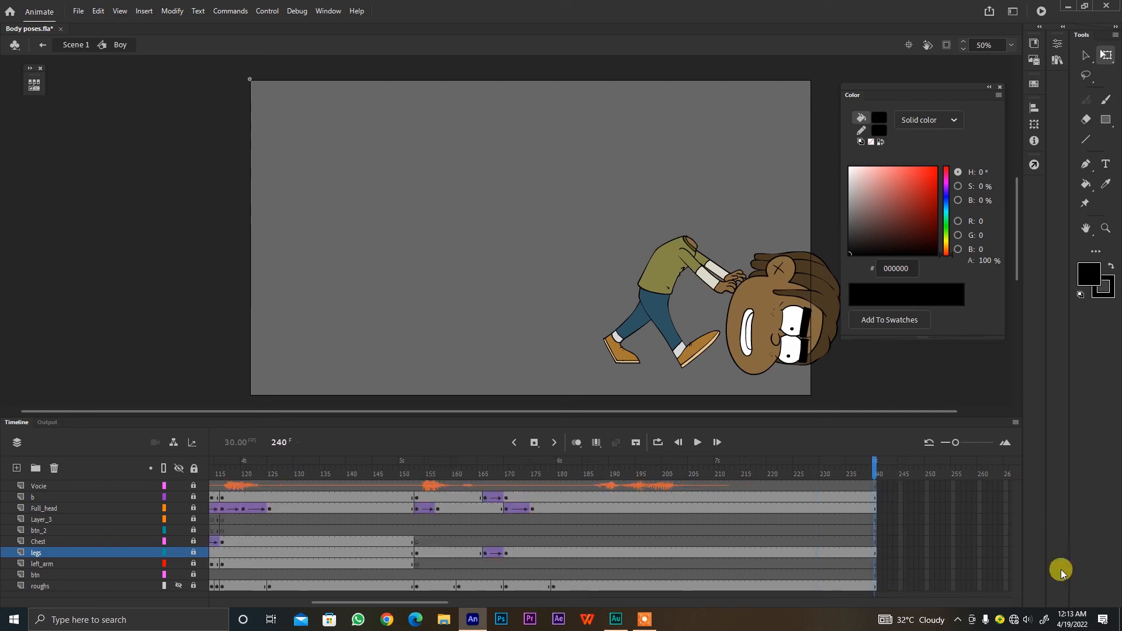